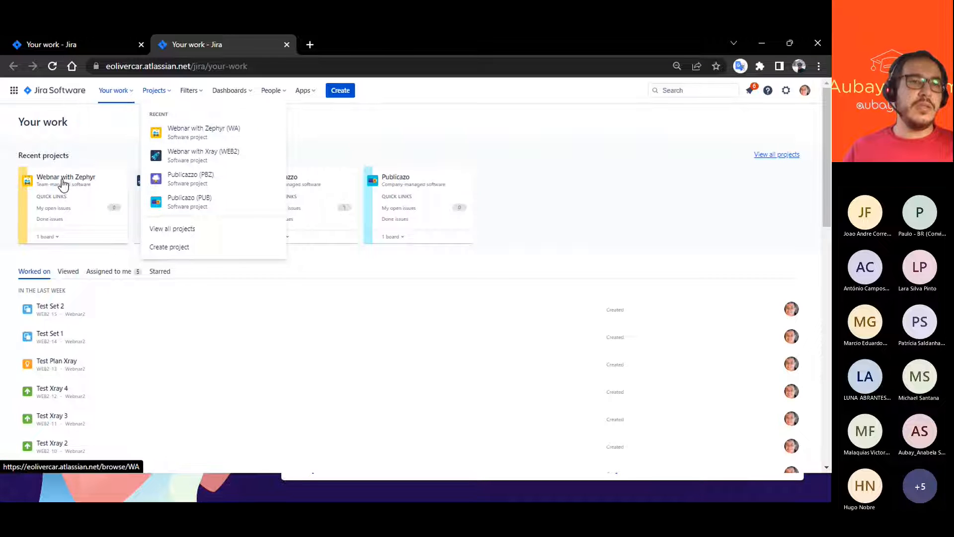
# - Switch to Confluence and open the WEBNAR AUBAY Home page for editing
pyautogui.click(14, 90)
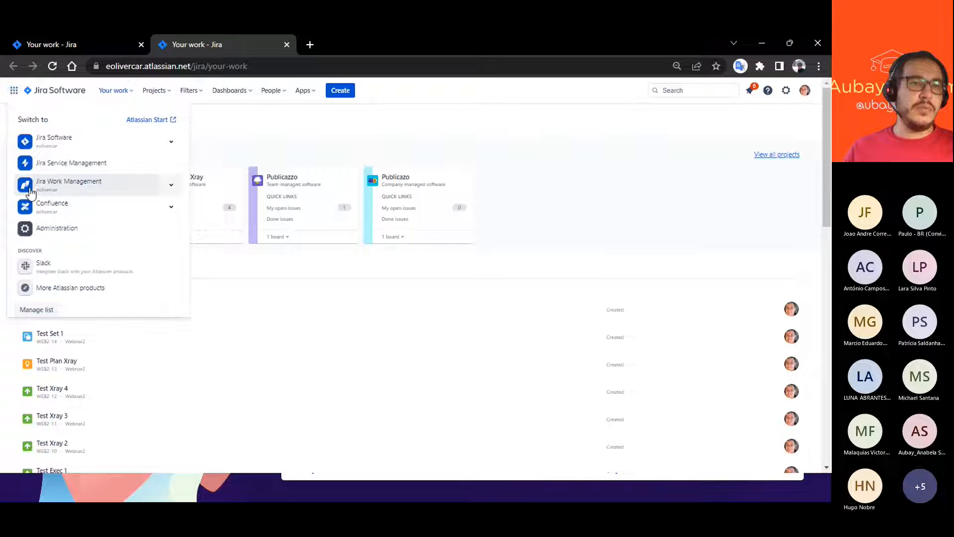
pyautogui.click(49, 212)
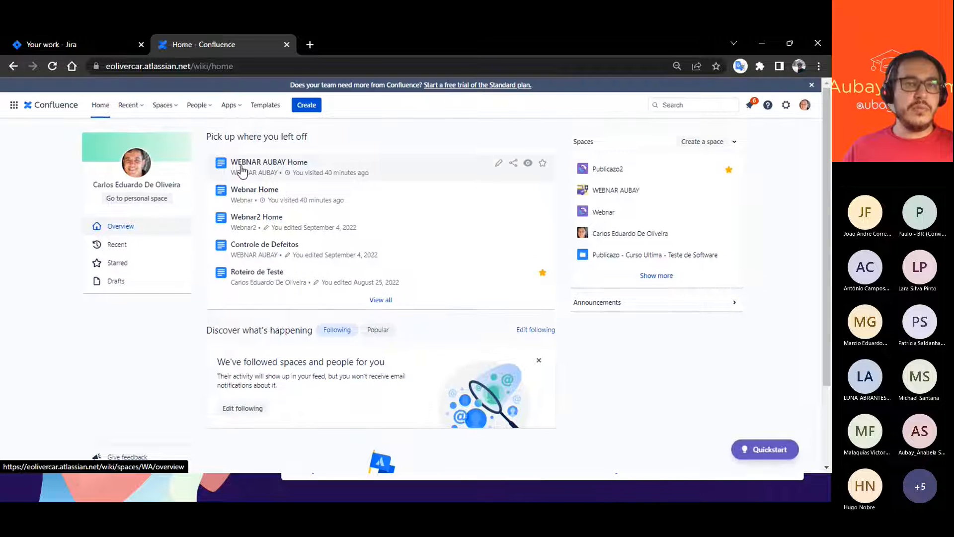
pyautogui.click(248, 164)
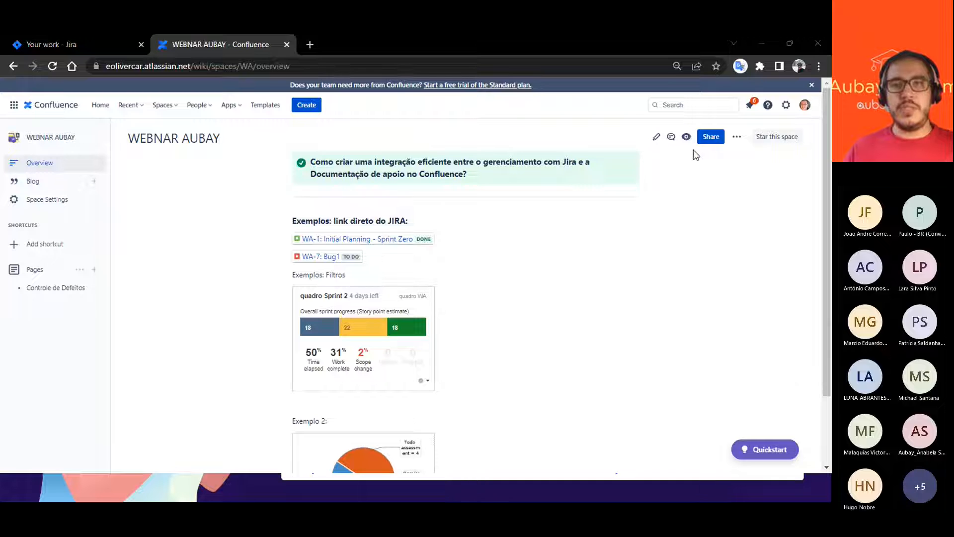
pyautogui.click(655, 138)
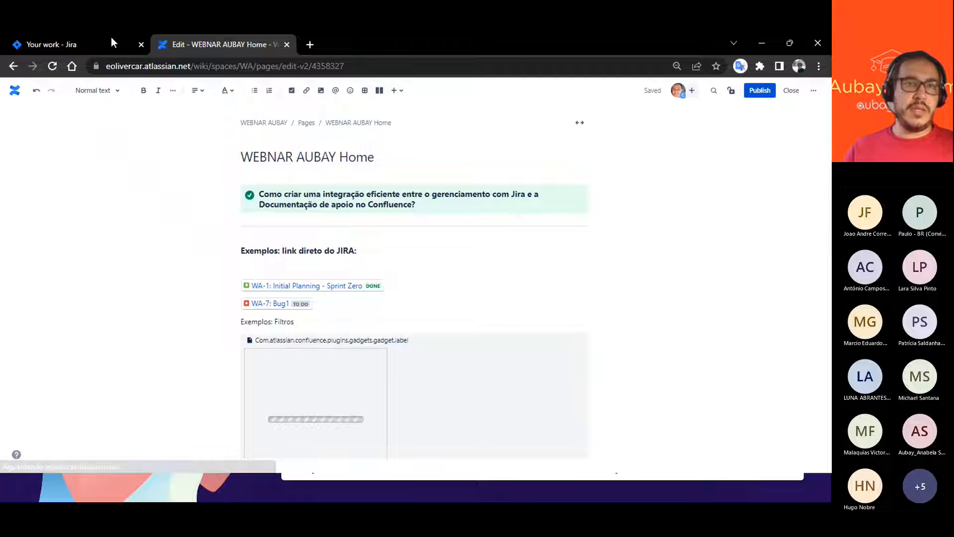
# - In Jira, open the backlog of the Webnar with Zephyr project and copy the link address of issue WA-2 Feature 1
pyautogui.click(71, 48)
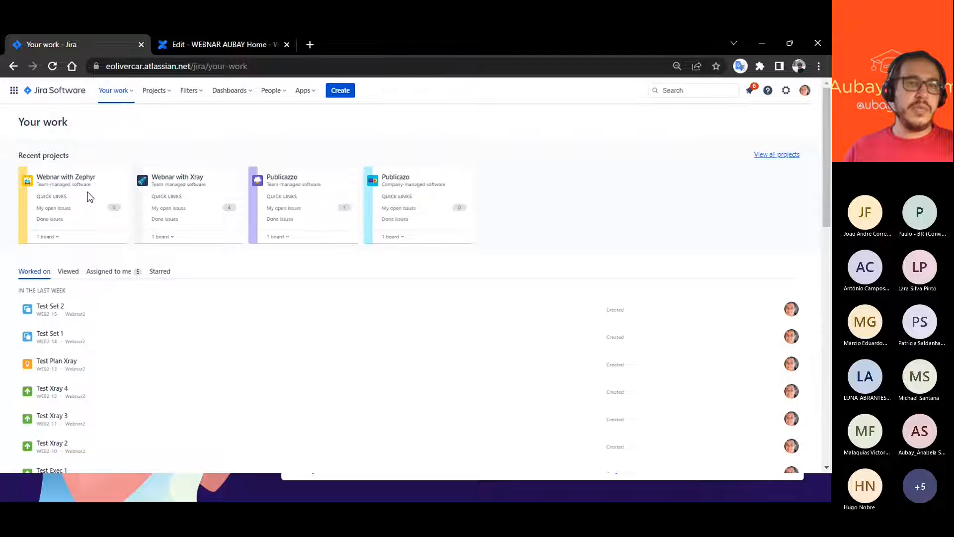
pyautogui.click(72, 182)
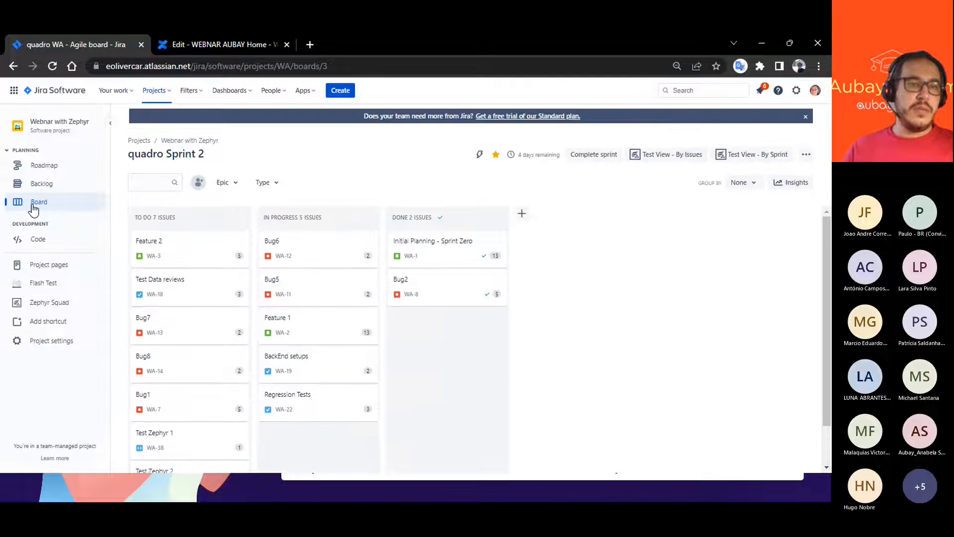
pyautogui.click(38, 188)
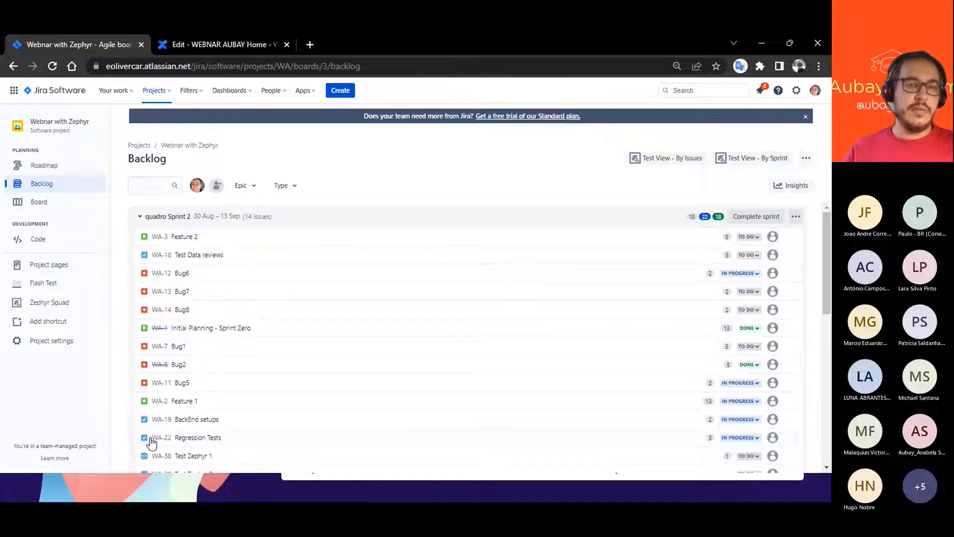
pyautogui.click(158, 401)
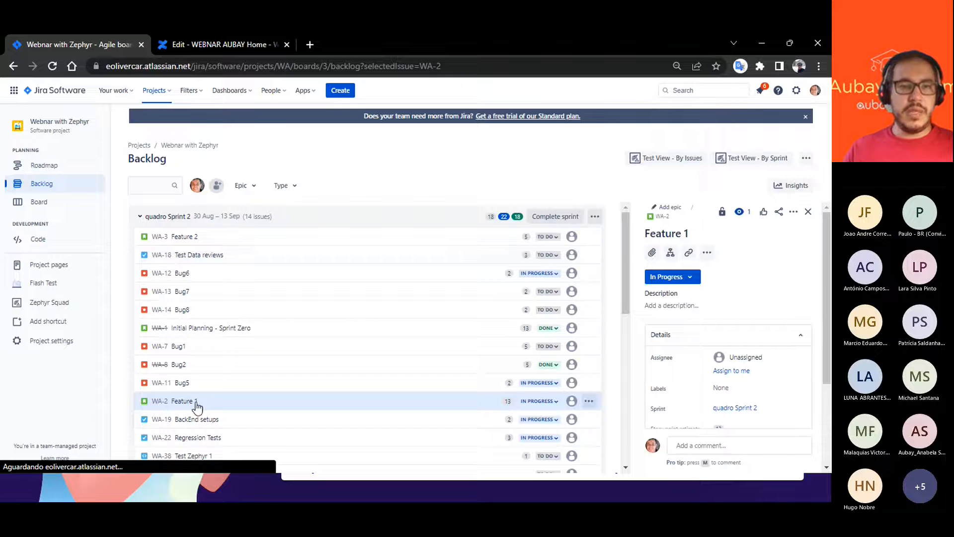
pyautogui.rightClick(157, 401)
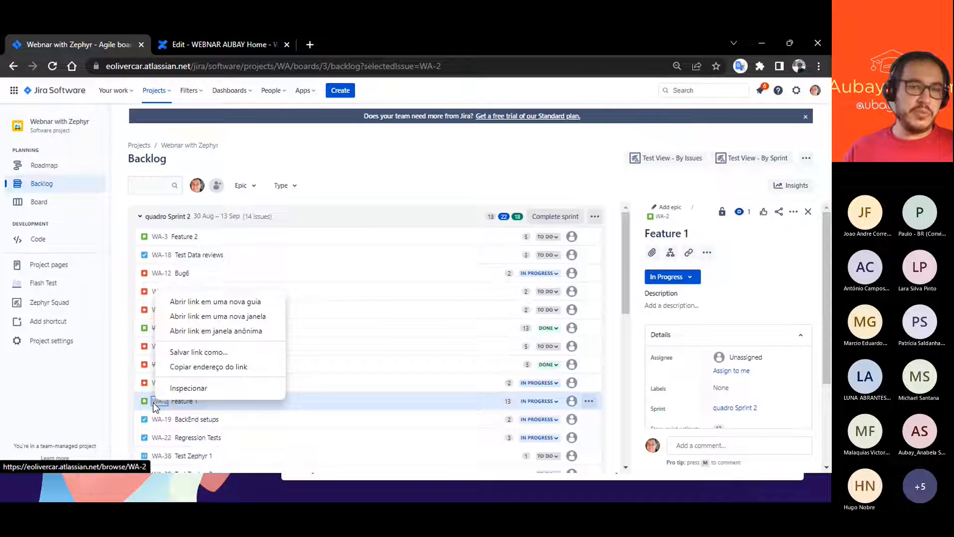
pyautogui.click(189, 366)
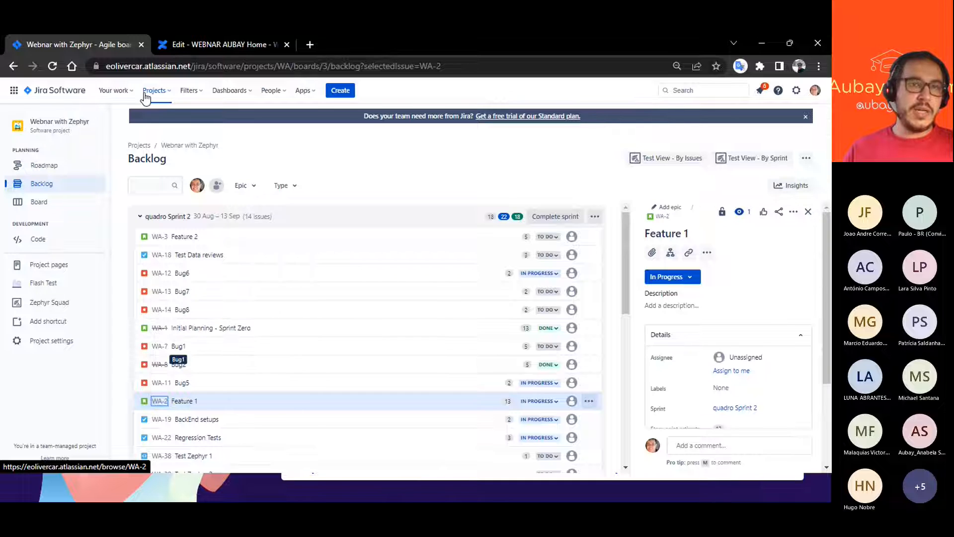
# - Back in the Confluence page editor, paste the WA-2 issue link below the heading "Exemplos: link direto do JIRA:"
pyautogui.click(193, 46)
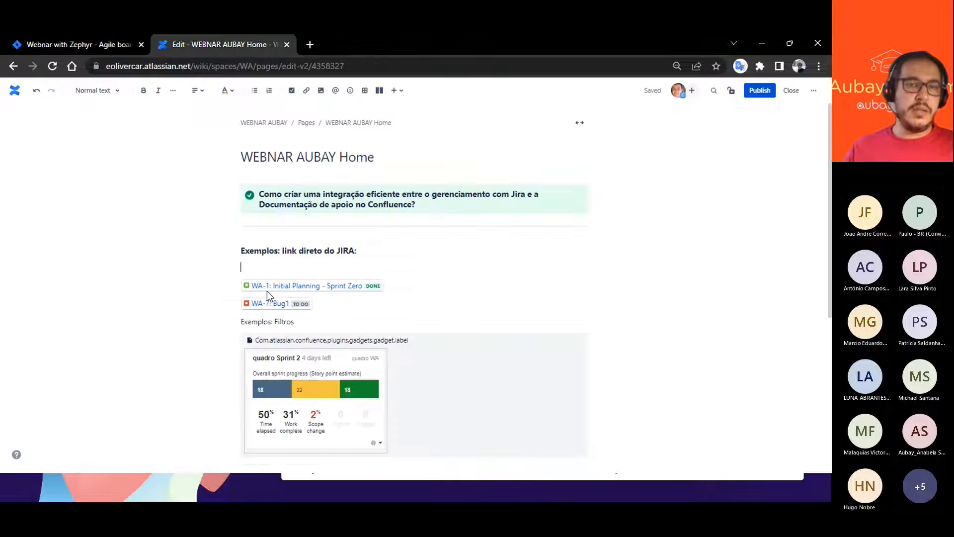
pyautogui.click(254, 263)
pyautogui.write('https://eolivercar.atlassian.net/browse/WA-2')
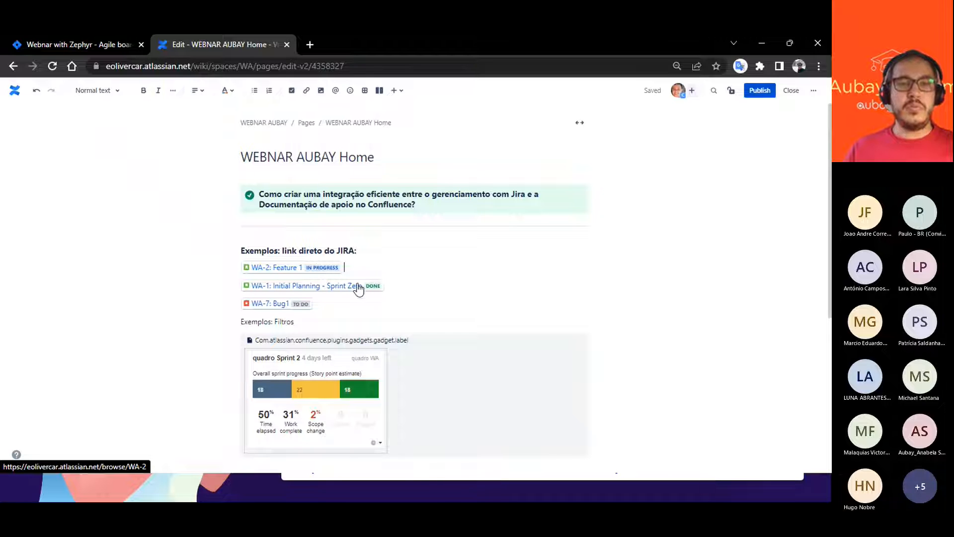
pyautogui.click(347, 269)
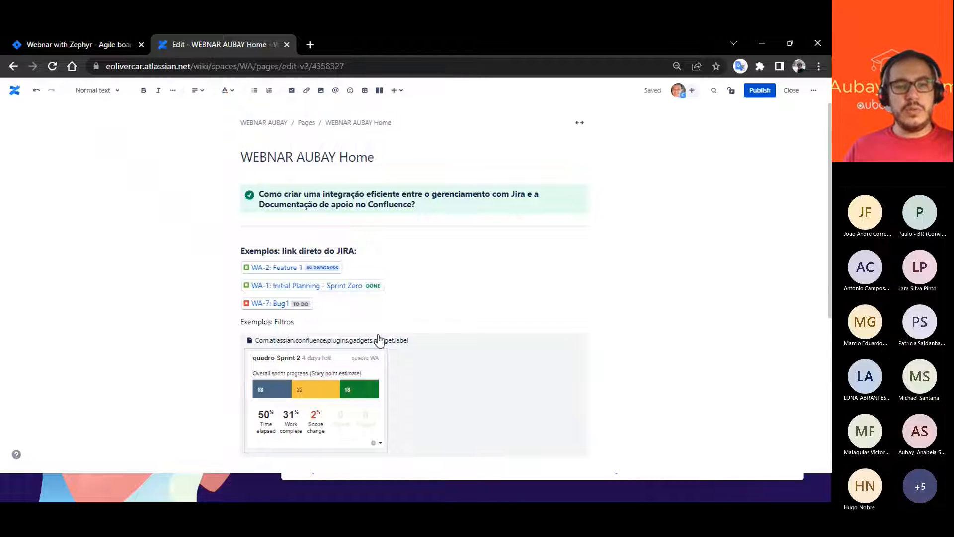
# - Examine the embedded Jira gadgets and browse the External content elements available for insertion, closing the browser without inserting any
pyautogui.scroll(-3, 417, 351)
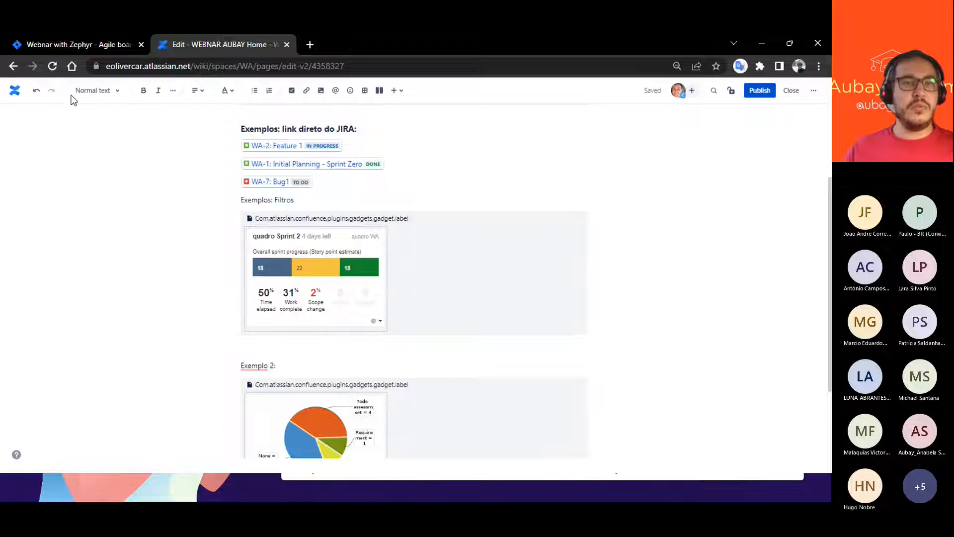
pyautogui.scroll(2, 328, 352)
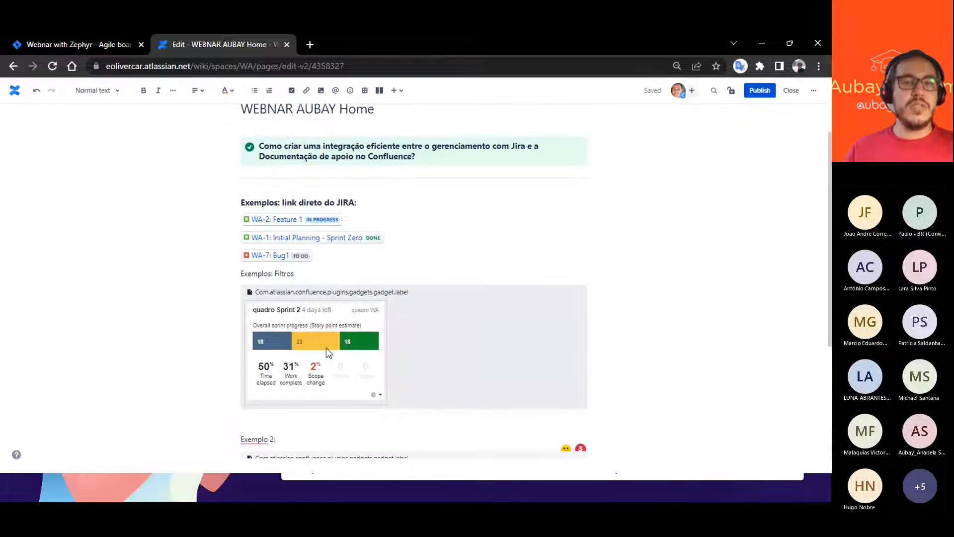
pyautogui.scroll(-5, 315, 303)
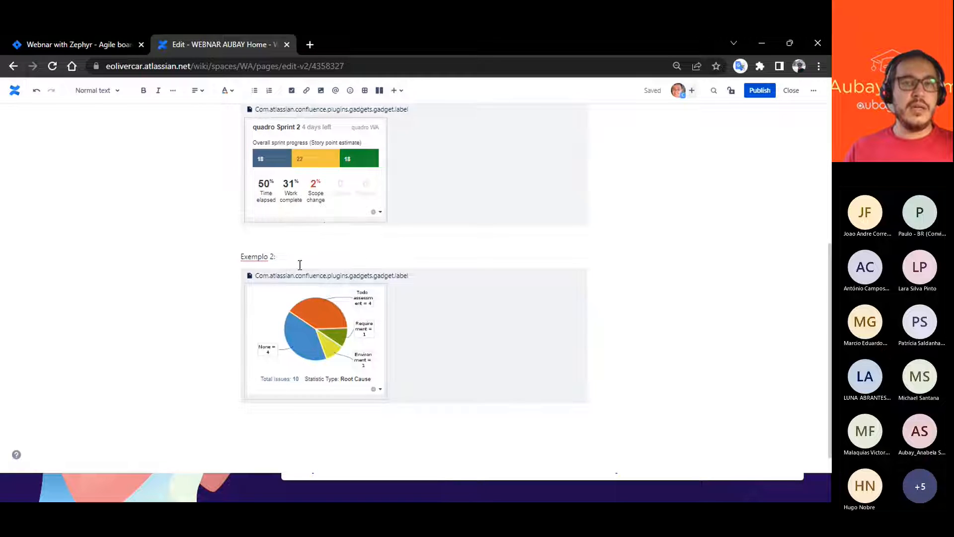
pyautogui.scroll(3, 341, 176)
pyautogui.click(401, 92)
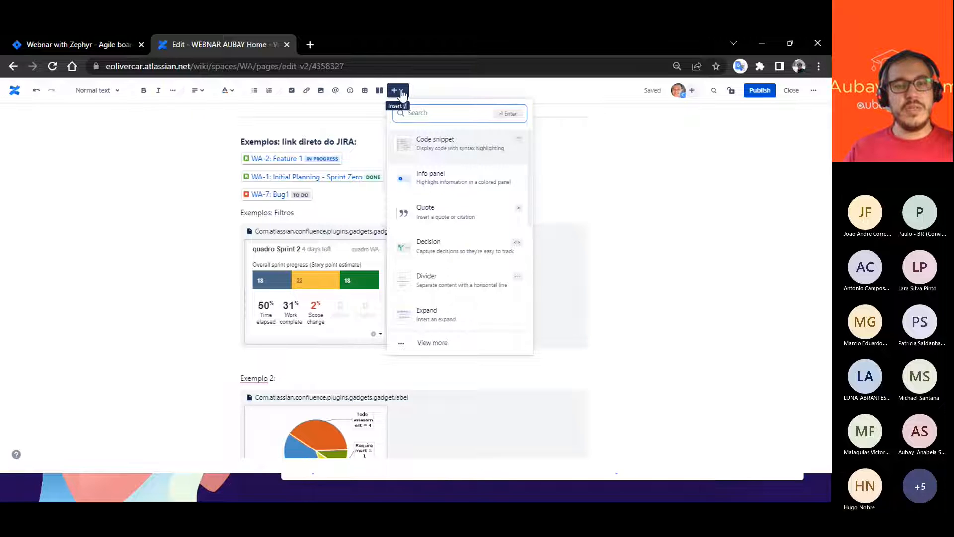
pyautogui.click(425, 344)
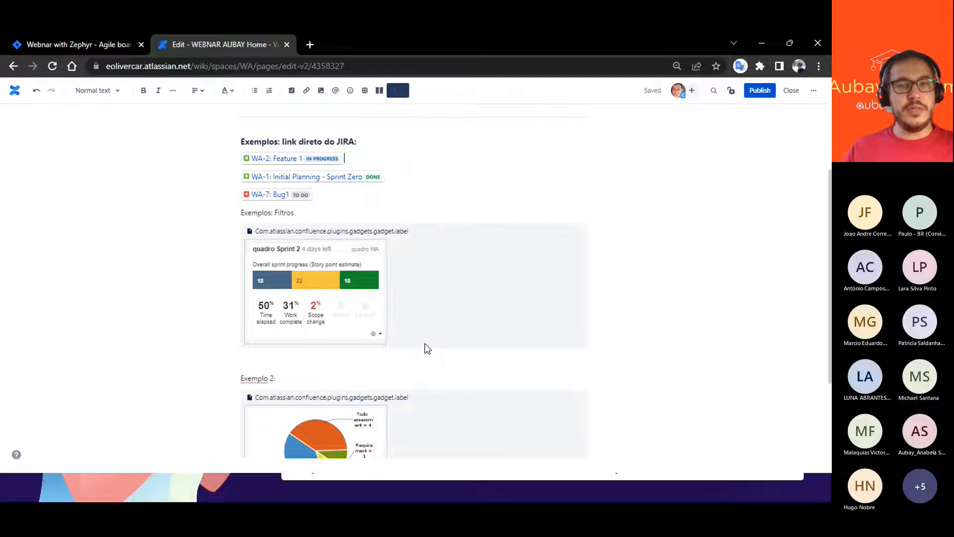
pyautogui.click(229, 258)
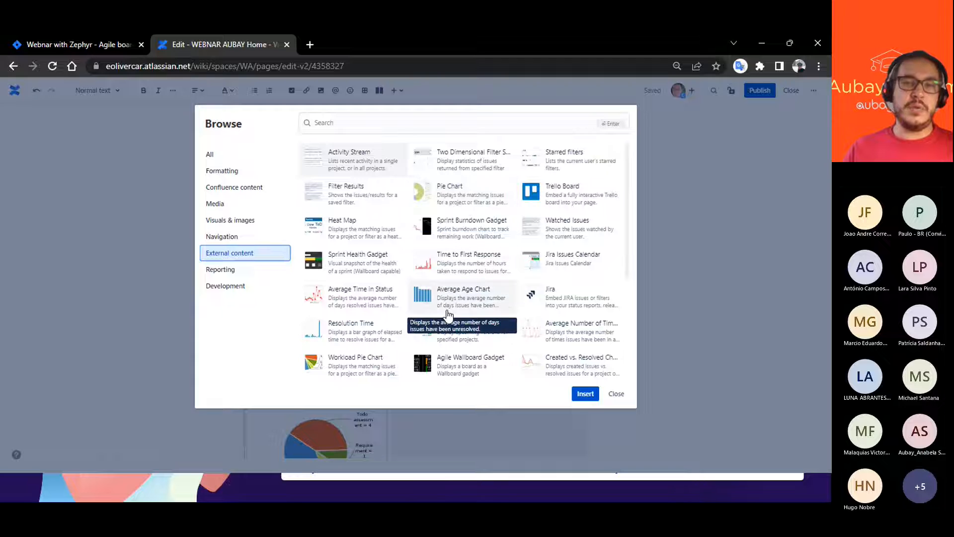
pyautogui.scroll(-1, 357, 365)
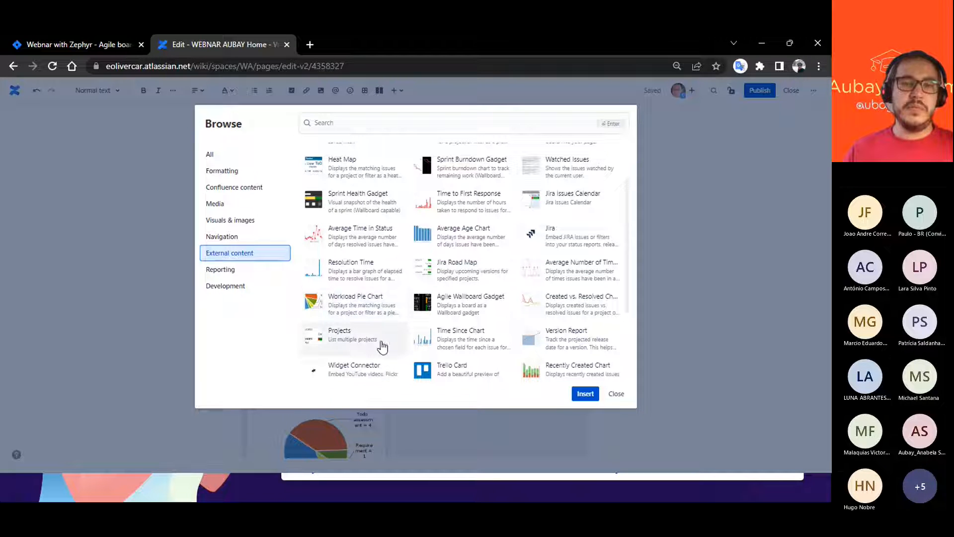
pyautogui.scroll(-1, 453, 372)
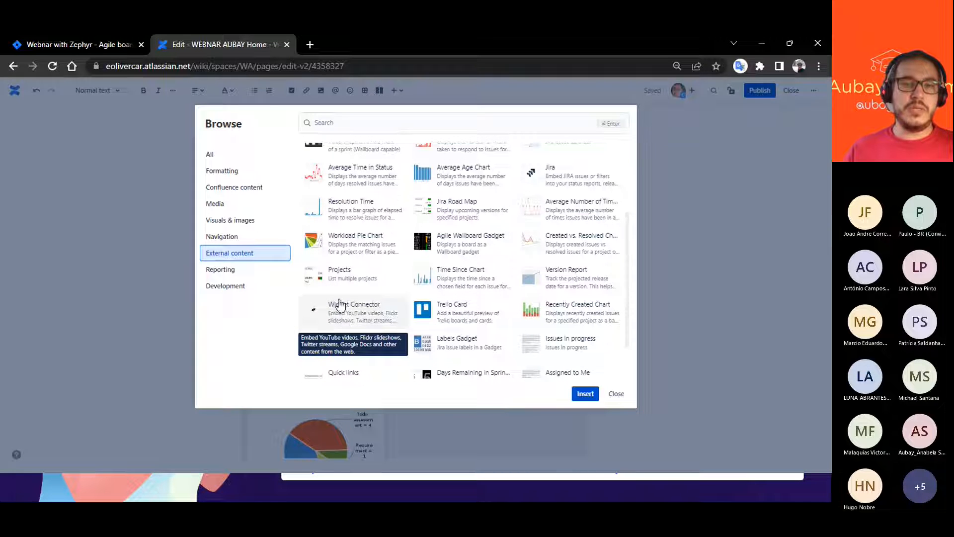
pyautogui.scroll(2, 364, 304)
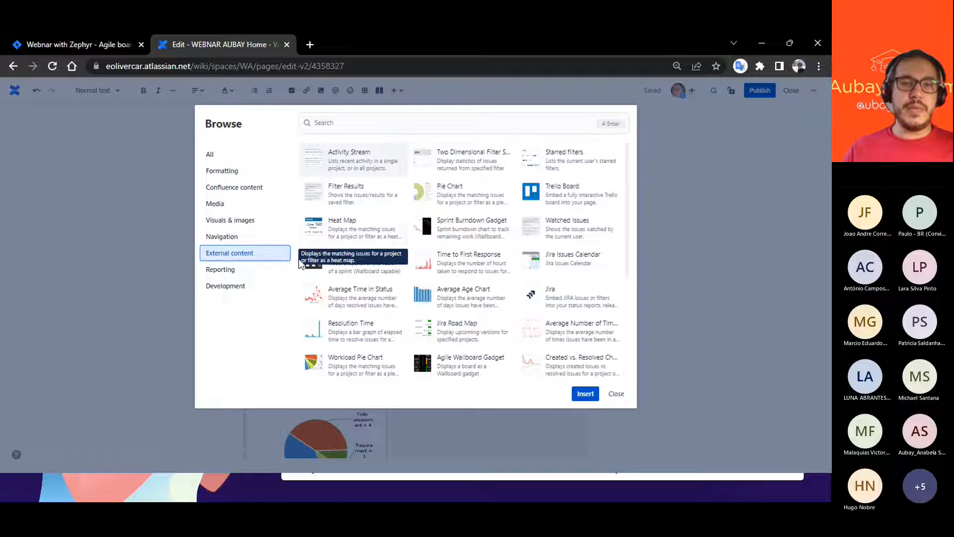
pyautogui.click(615, 392)
# - Publish the edited WEBNAR AUBAY Home page and review its Jira links and gadgets
pyautogui.scroll(-2, 560, 398)
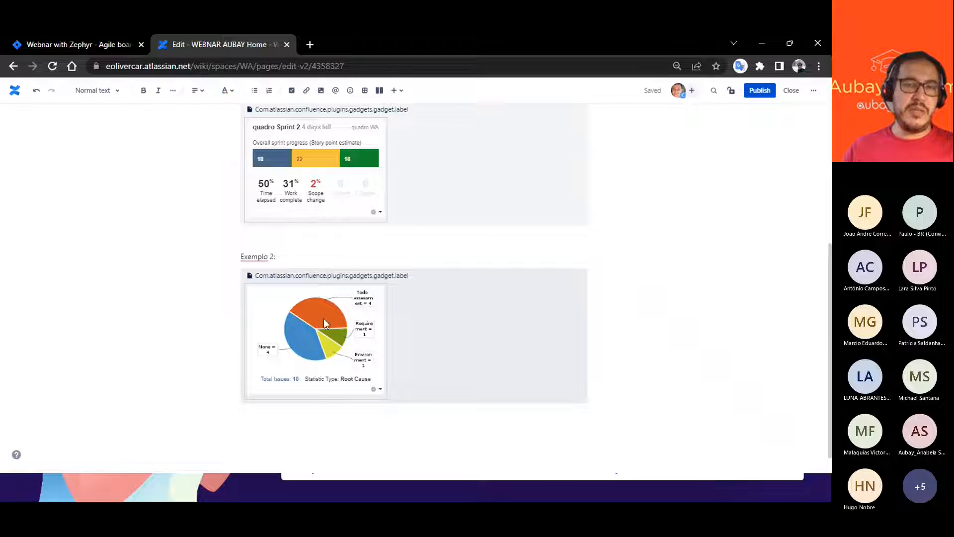
pyautogui.scroll(3, 364, 300)
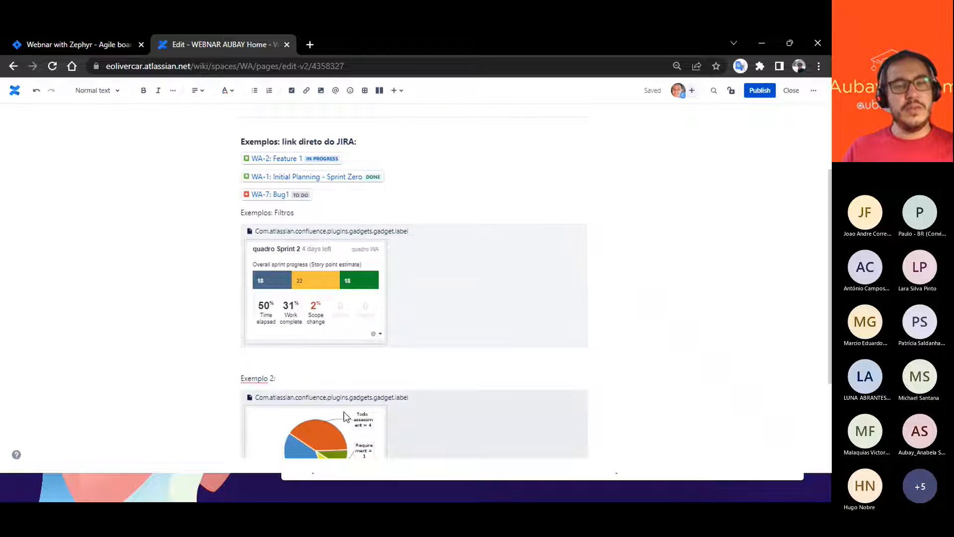
pyautogui.scroll(-3, 362, 386)
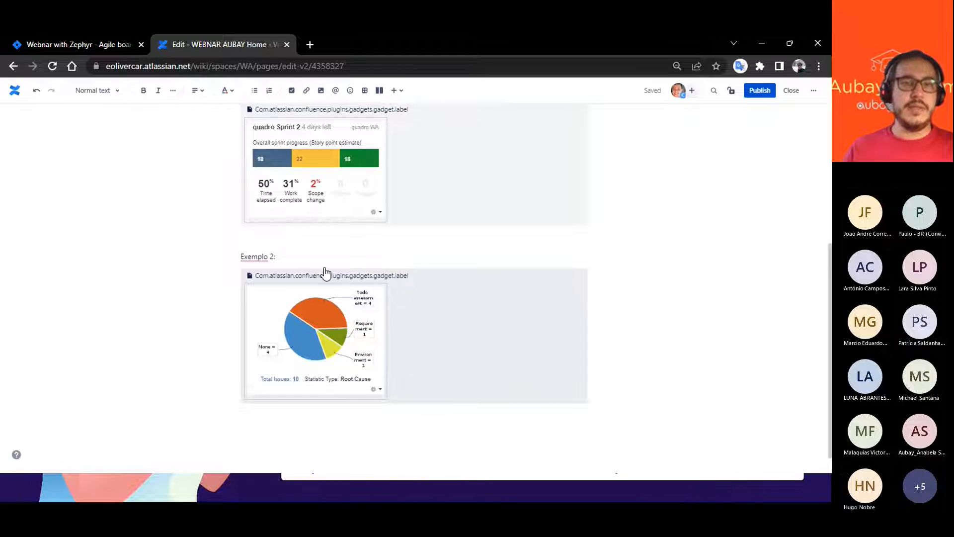
pyautogui.scroll(1, 328, 273)
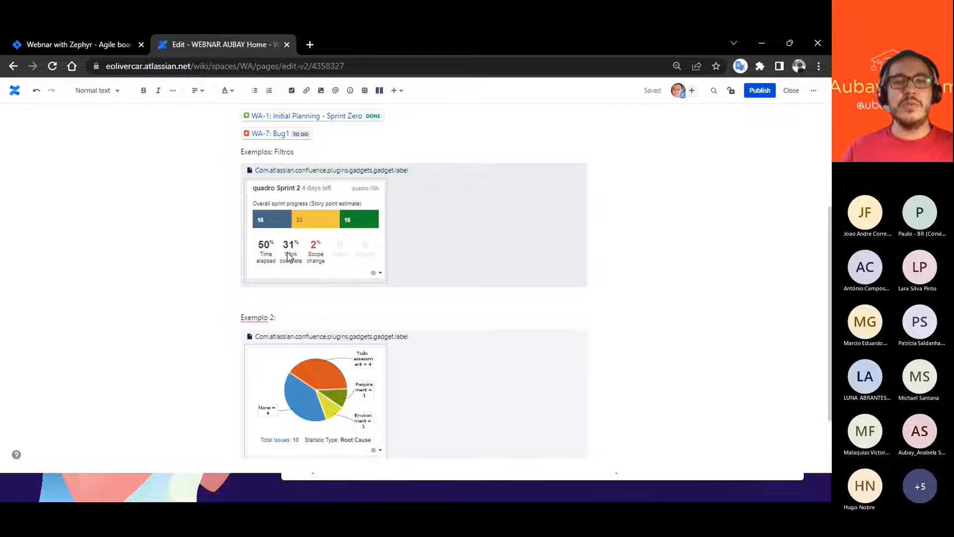
pyautogui.click(756, 97)
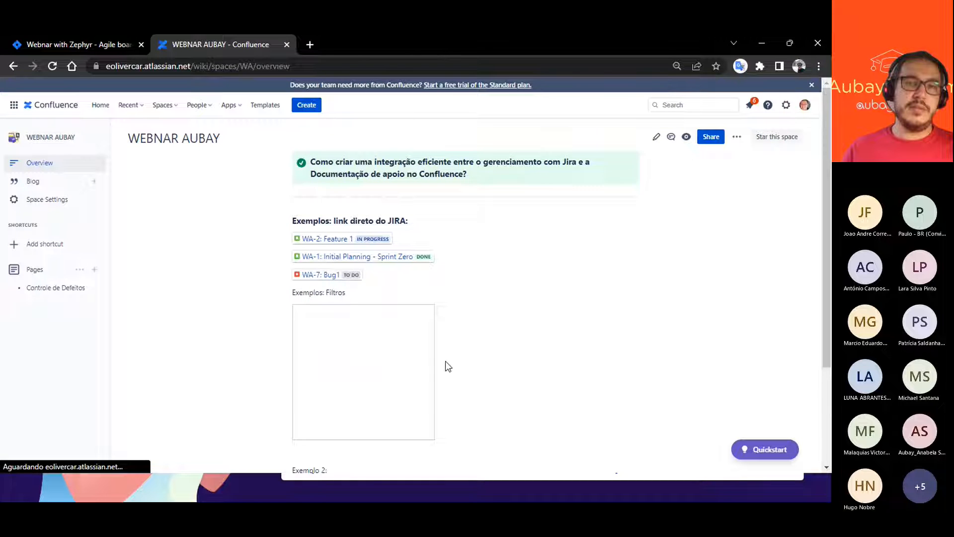
pyautogui.scroll(-3, 445, 360)
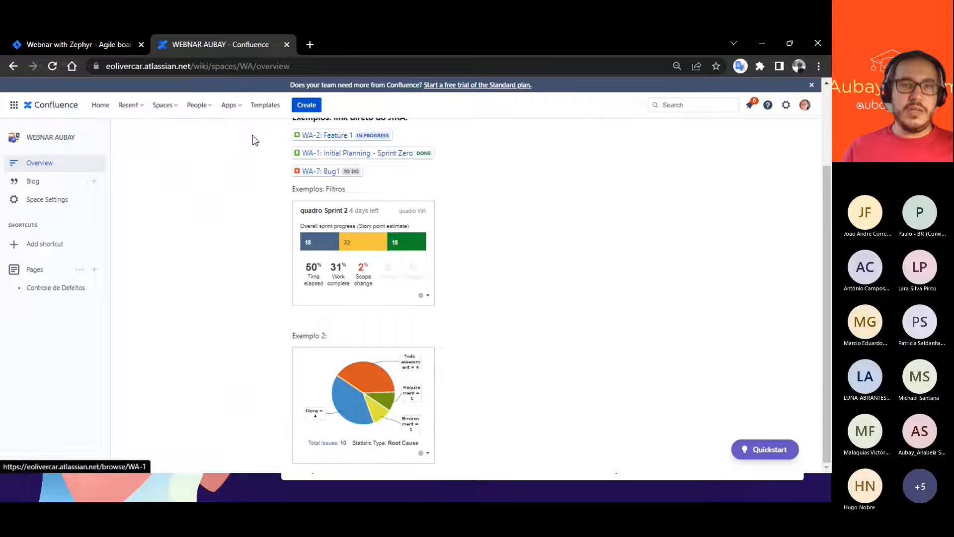
# - In the Jira backlog, change the status of issue WA-2 Feature 1 to Done
pyautogui.click(76, 46)
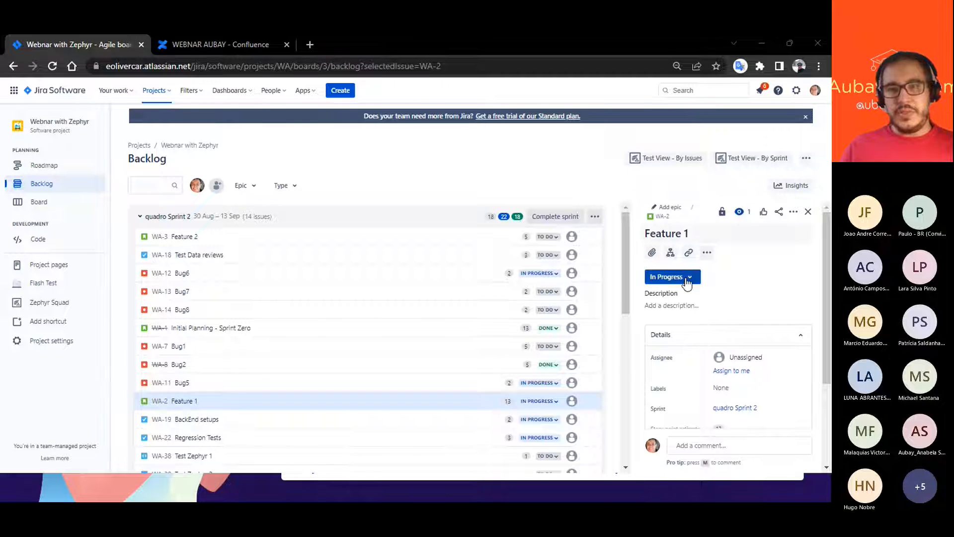
pyautogui.click(686, 282)
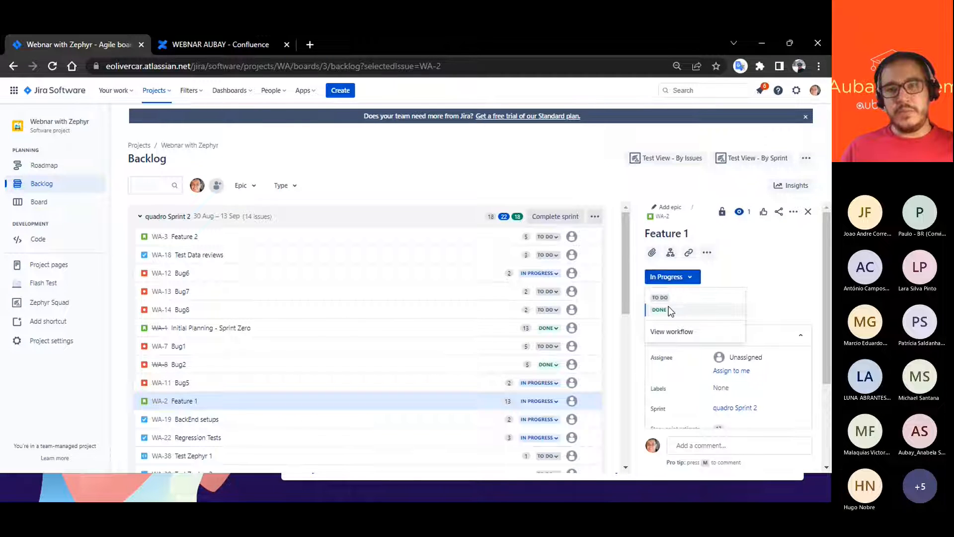
pyautogui.click(666, 310)
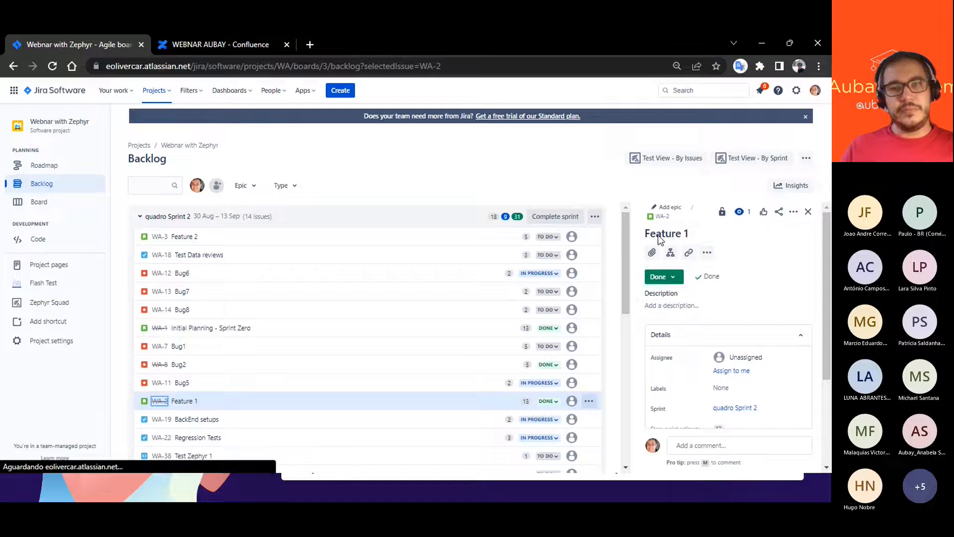
# - Reload the WEBNAR AUBAY page in Confluence and check the Feature 1 link status, sprint gadget and pie chart
pyautogui.click(207, 42)
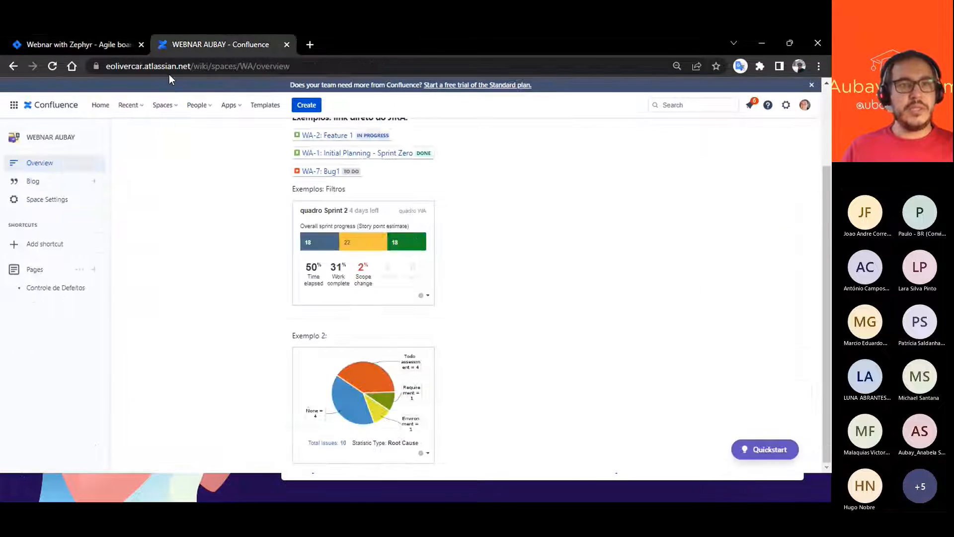
pyautogui.click(59, 66)
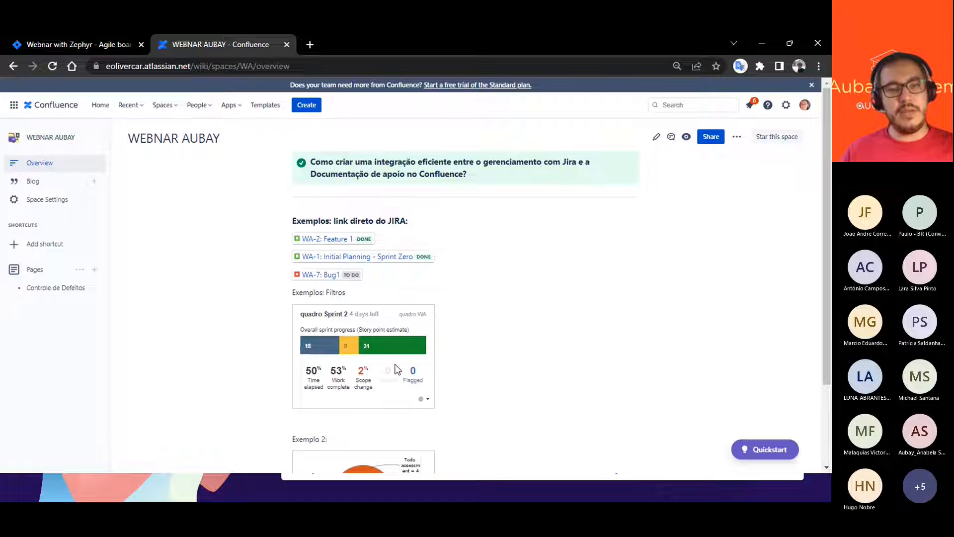
pyautogui.scroll(-2, 479, 317)
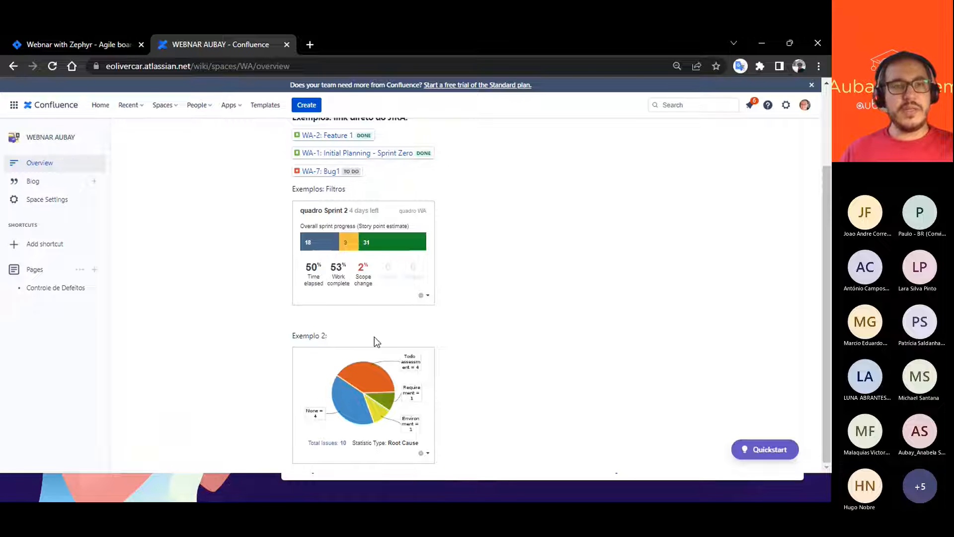
# - Compare the WA-2 Feature 1 status in the Jira backlog with its link on the WEBNAR AUBAY Confluence page
pyautogui.click(76, 45)
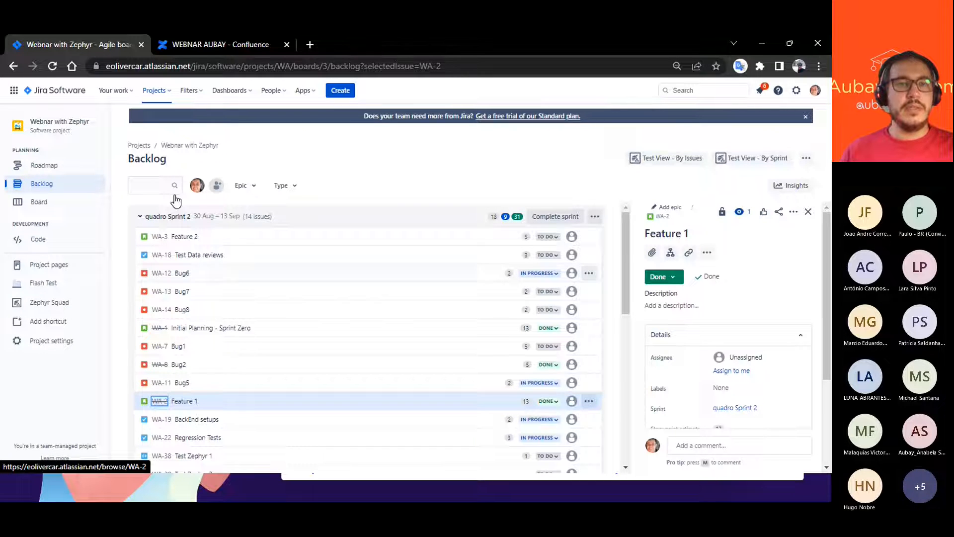
pyautogui.click(209, 46)
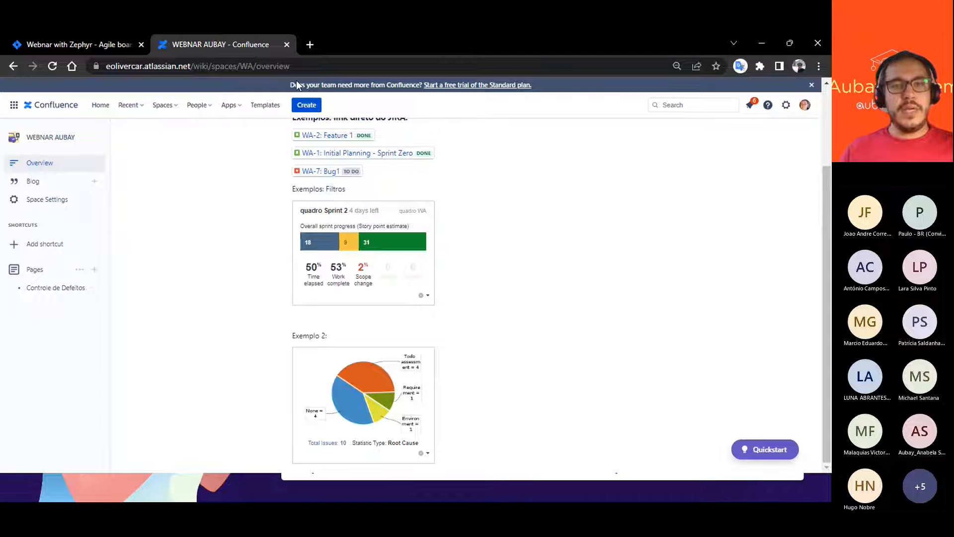
pyautogui.scroll(3, 490, 298)
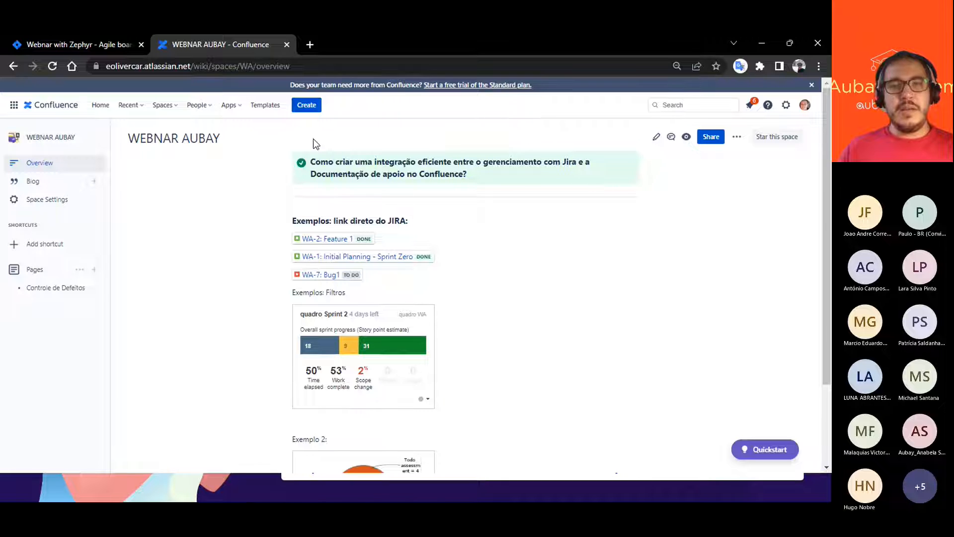
# - Check the page's Restrictions option and the Confluence Standard trial offer, closing it without starting the trial
pyautogui.click(736, 137)
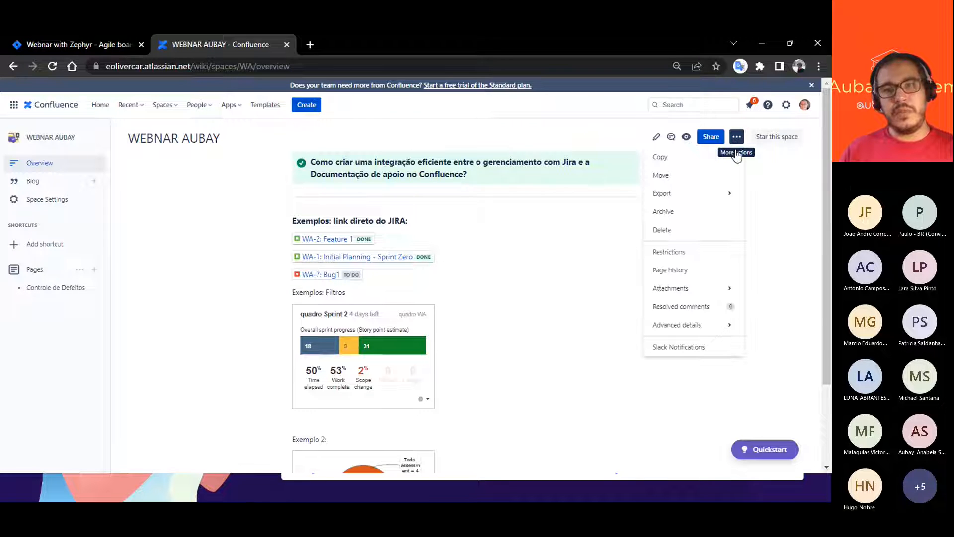
pyautogui.moveTo(671, 332)
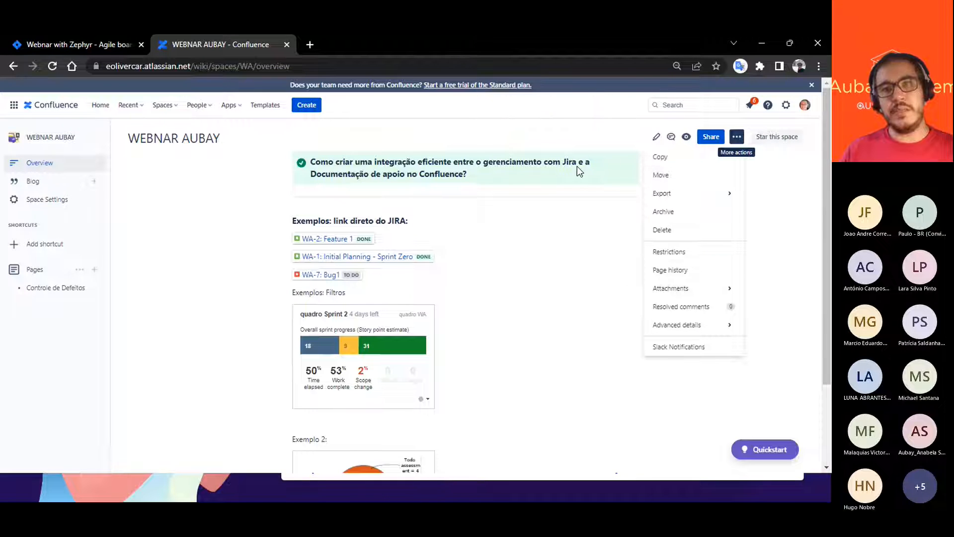
pyautogui.click(677, 253)
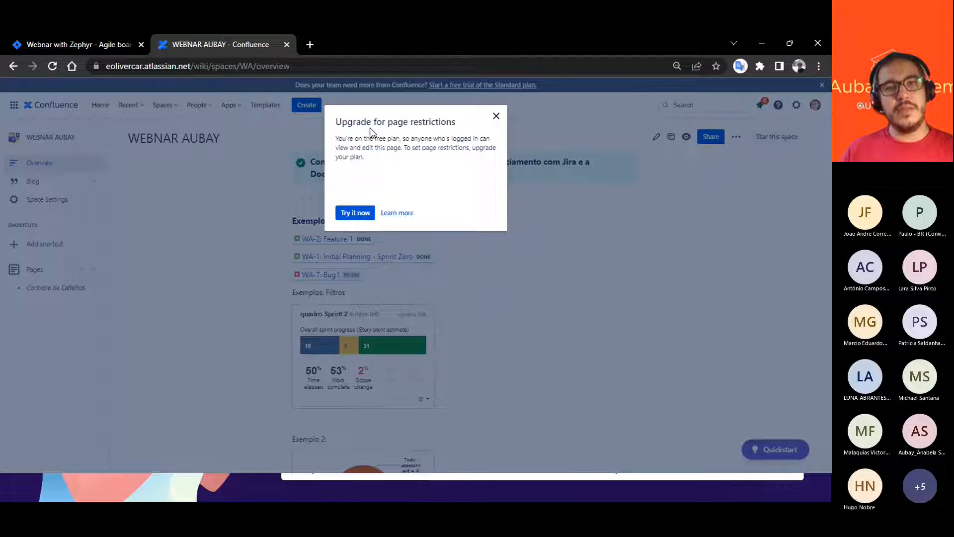
pyautogui.click(366, 215)
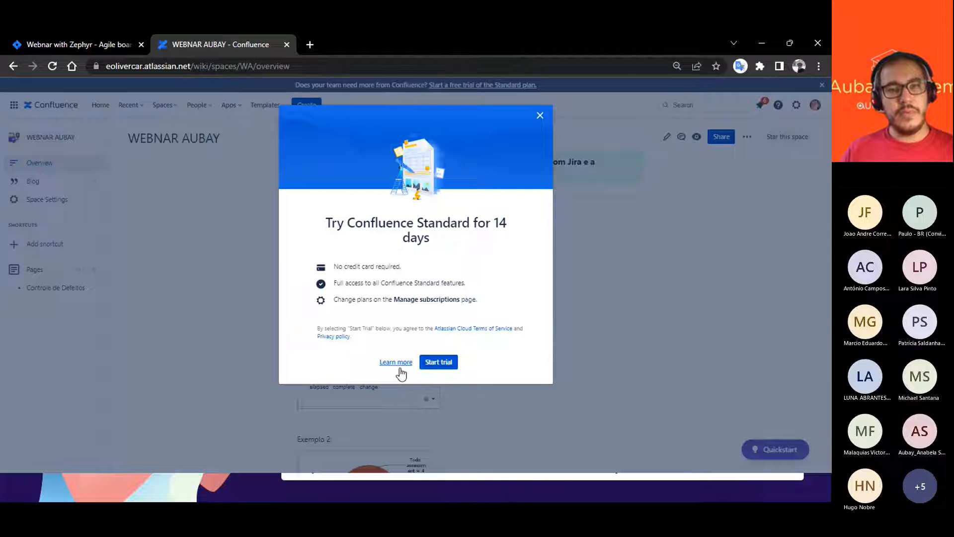
pyautogui.click(540, 115)
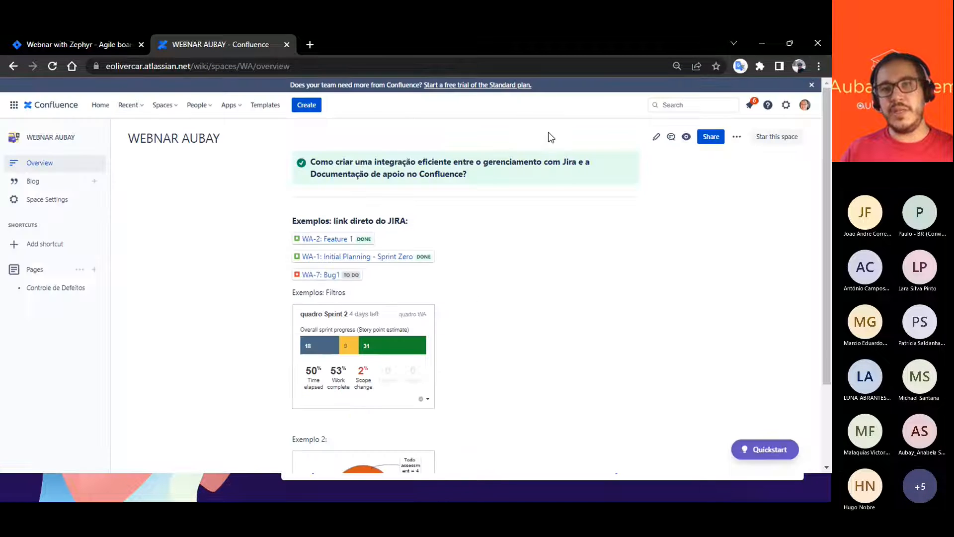
# - Examine the users and groups offered as recipients for sharing the space, closing the form without choosing any
pyautogui.click(709, 140)
pyautogui.click(587, 186)
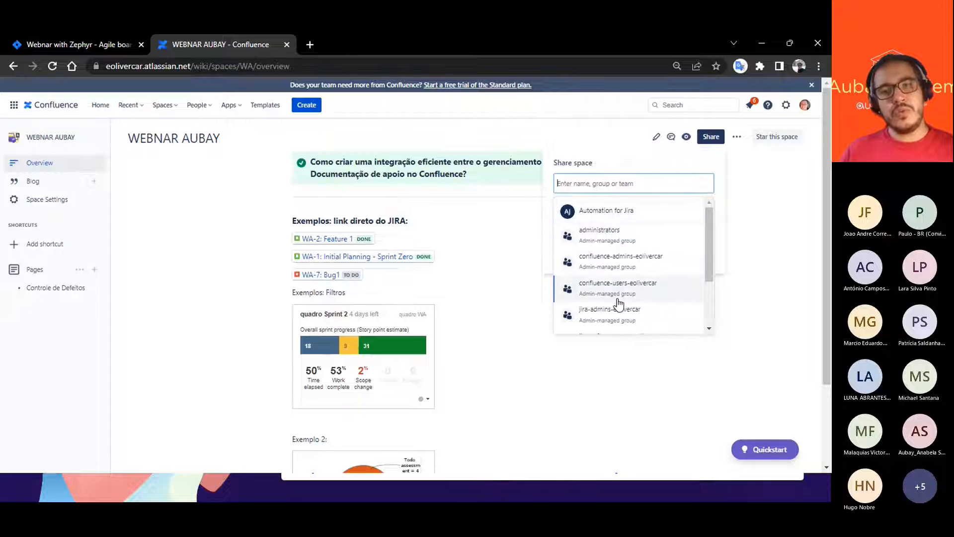
pyautogui.moveTo(705, 222)
pyautogui.mouseDown()
pyautogui.moveTo(710, 268)
pyautogui.moveTo(707, 207)
pyautogui.mouseUp()
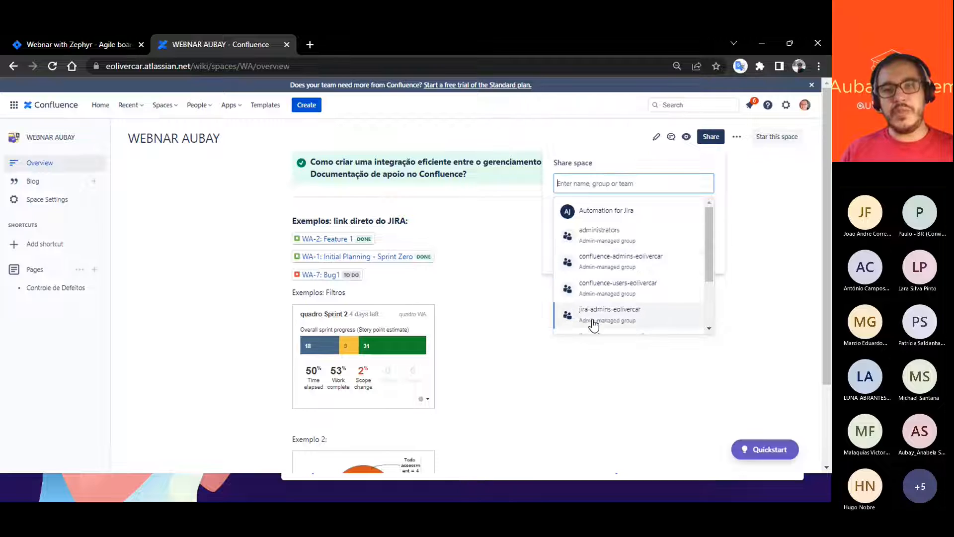
pyautogui.moveTo(708, 214)
pyautogui.mouseDown()
pyautogui.moveTo(723, 262)
pyautogui.moveTo(717, 204)
pyautogui.mouseUp()
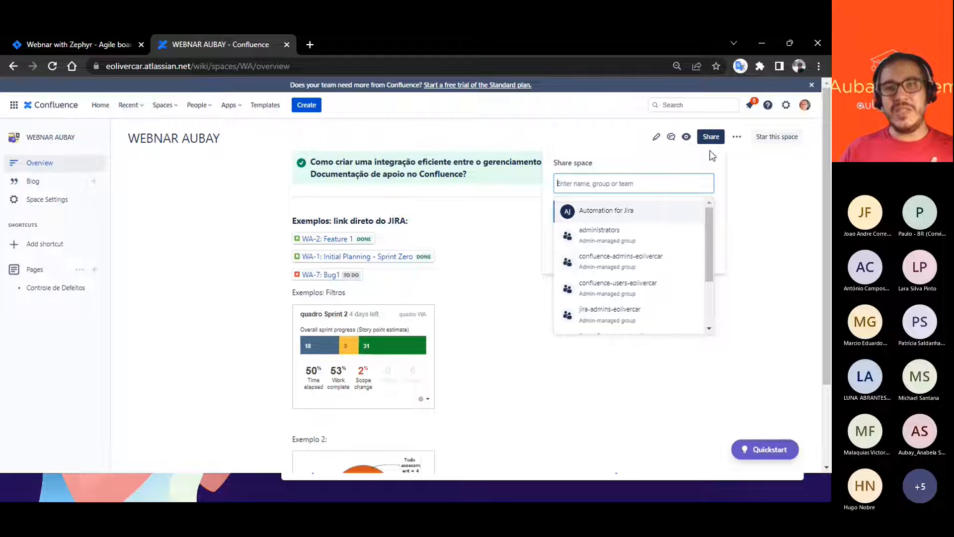
pyautogui.click(644, 157)
pyautogui.click(493, 279)
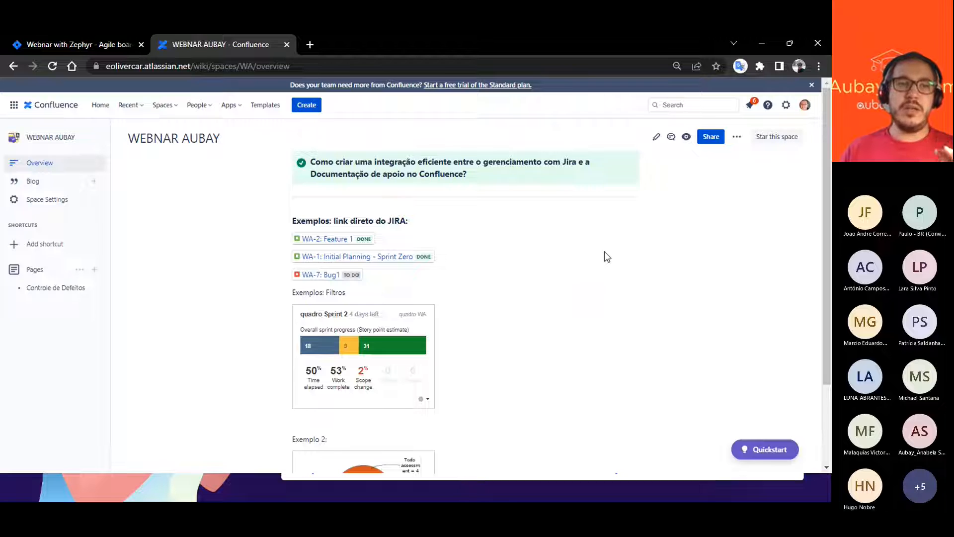
# - Share the WEBNAR AUBAY space with the administrators, Confluence users and Jira admins groups, leaving the message empty
pyautogui.click(711, 138)
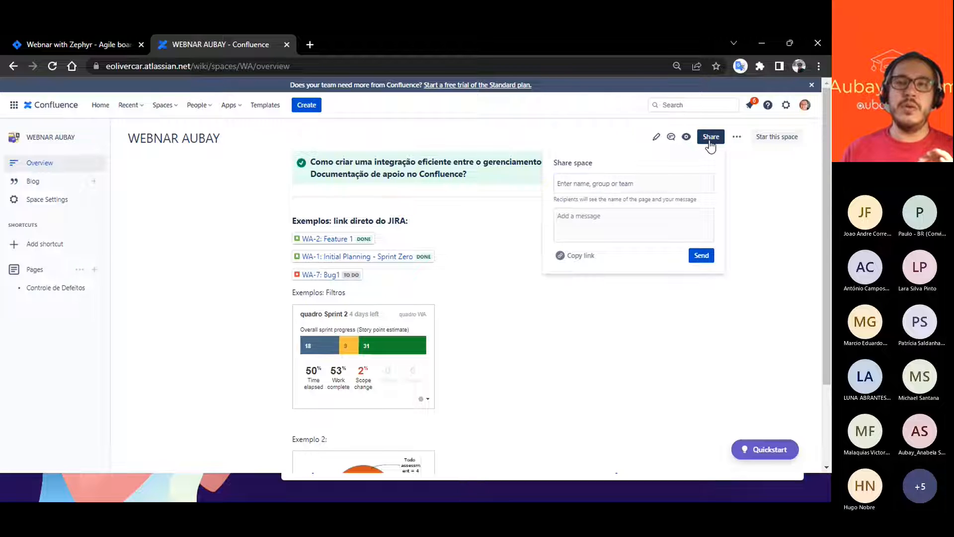
pyautogui.click(604, 188)
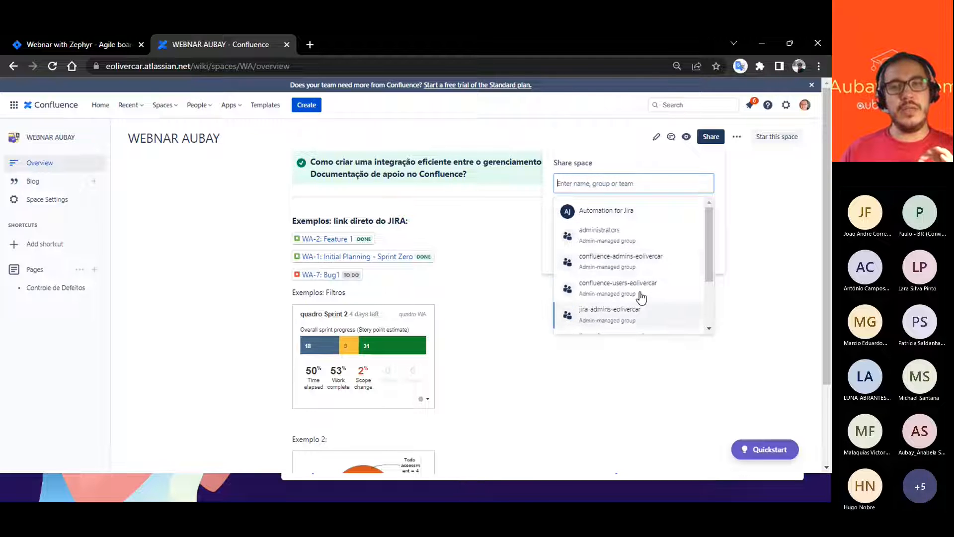
pyautogui.moveTo(710, 230)
pyautogui.mouseDown()
pyautogui.moveTo(724, 291)
pyautogui.moveTo(704, 235)
pyautogui.mouseUp()
pyautogui.click(616, 233)
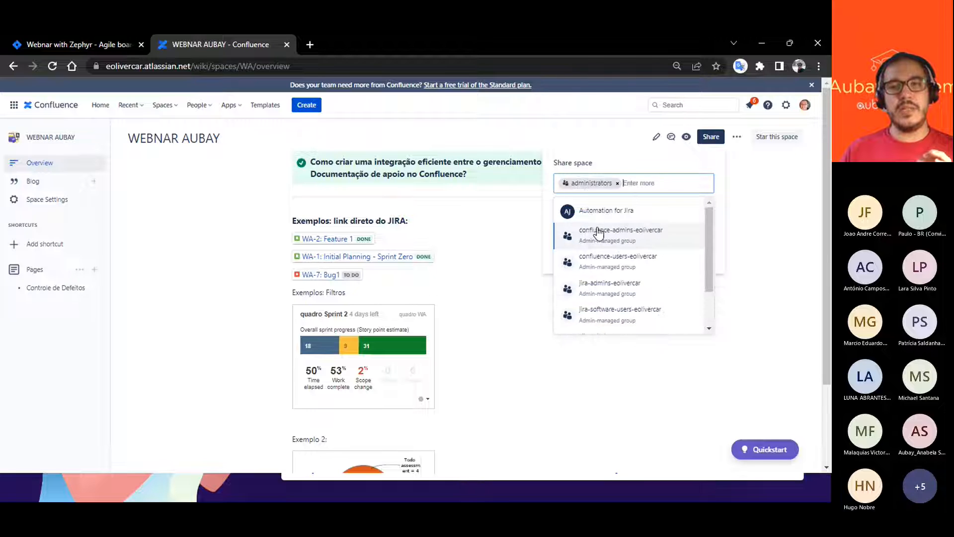
pyautogui.click(603, 259)
pyautogui.click(603, 287)
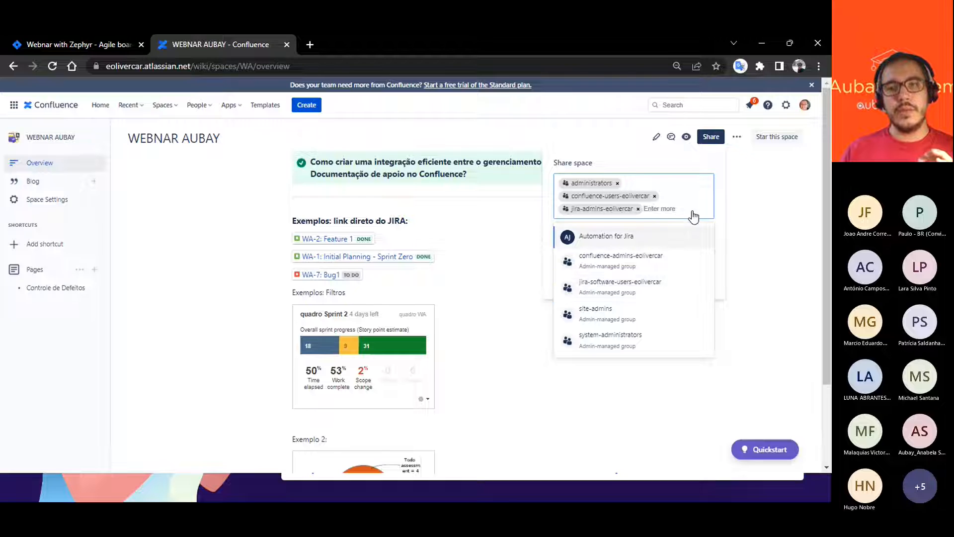
pyautogui.click(678, 162)
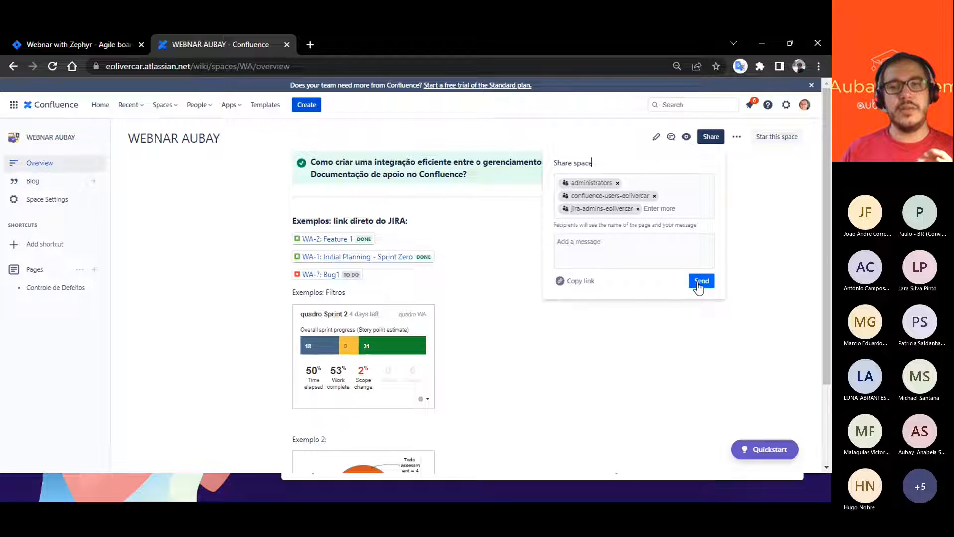
pyautogui.click(603, 244)
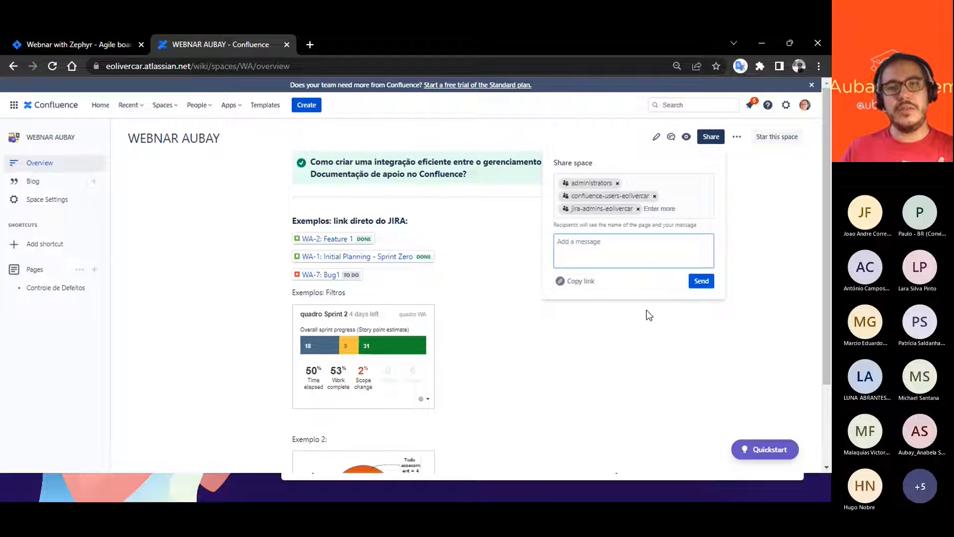
pyautogui.click(704, 289)
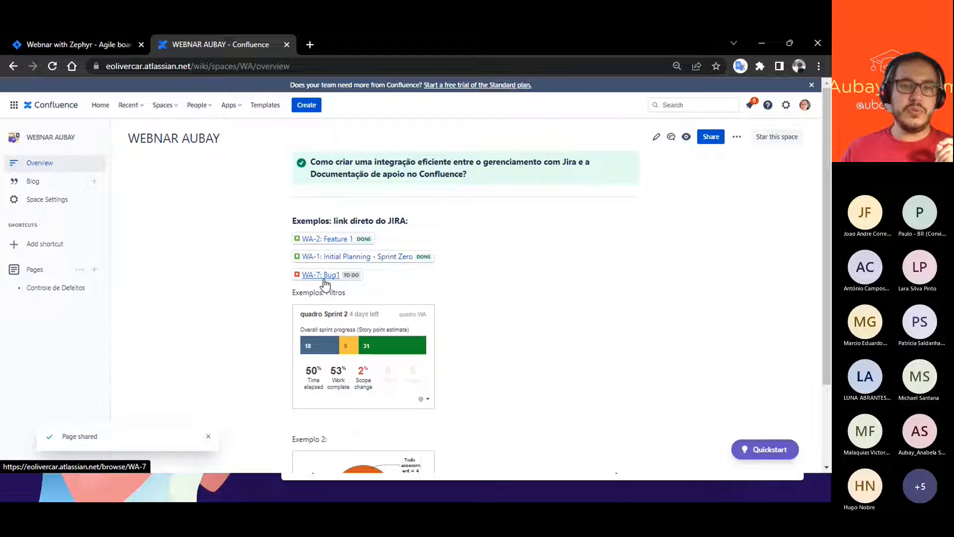
# - Review the Jira issue links, sprint gadget and root cause pie chart on the WEBNAR AUBAY page
pyautogui.scroll(-2, 506, 344)
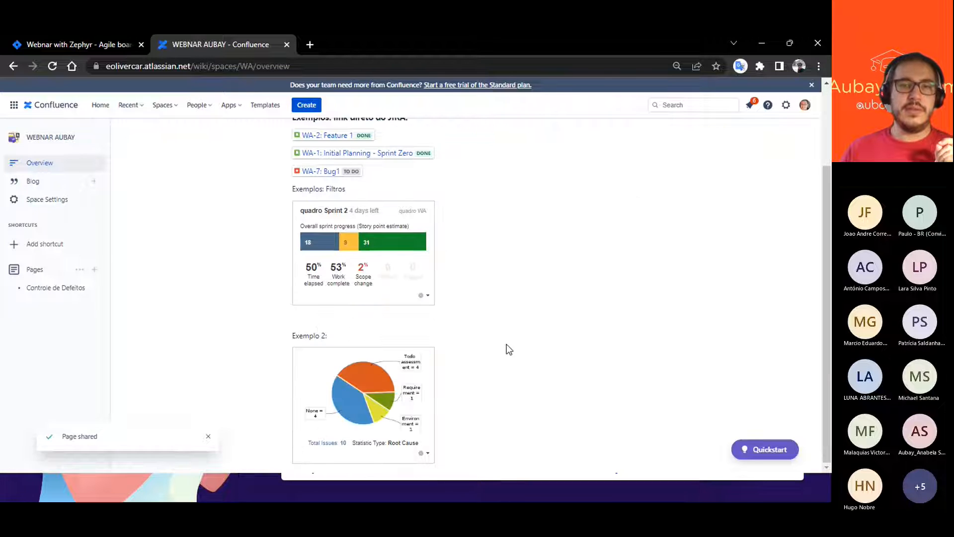
pyautogui.scroll(1, 347, 185)
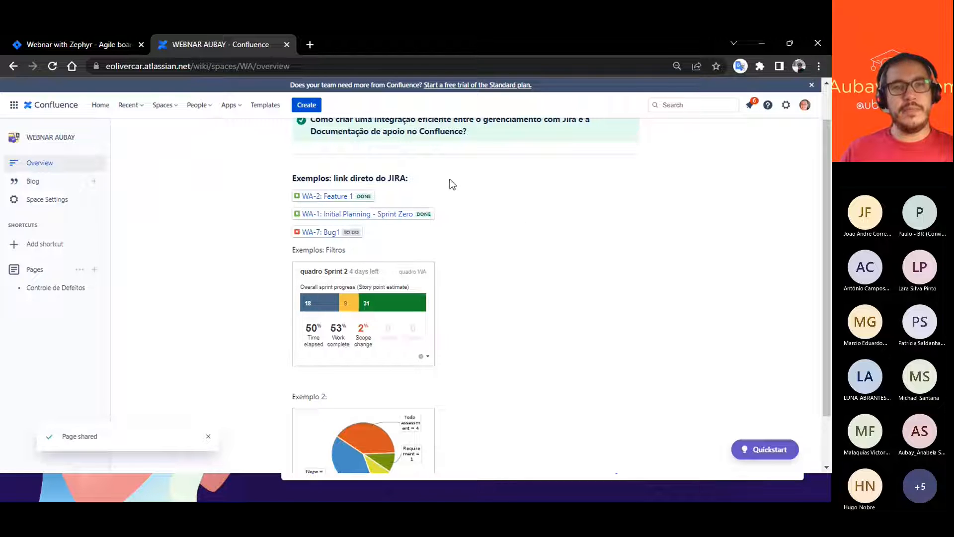
pyautogui.scroll(1, 449, 180)
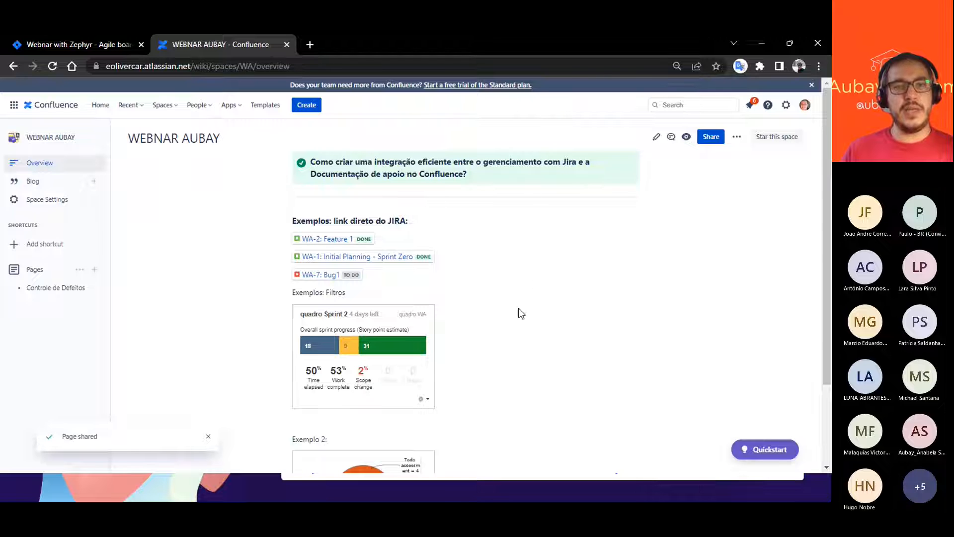
pyautogui.scroll(-2, 521, 313)
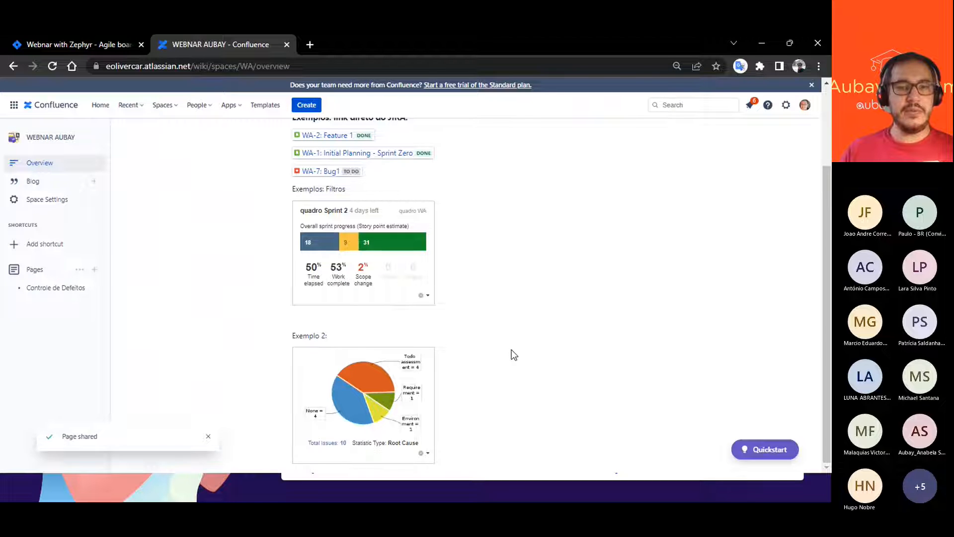
pyautogui.scroll(3, 485, 319)
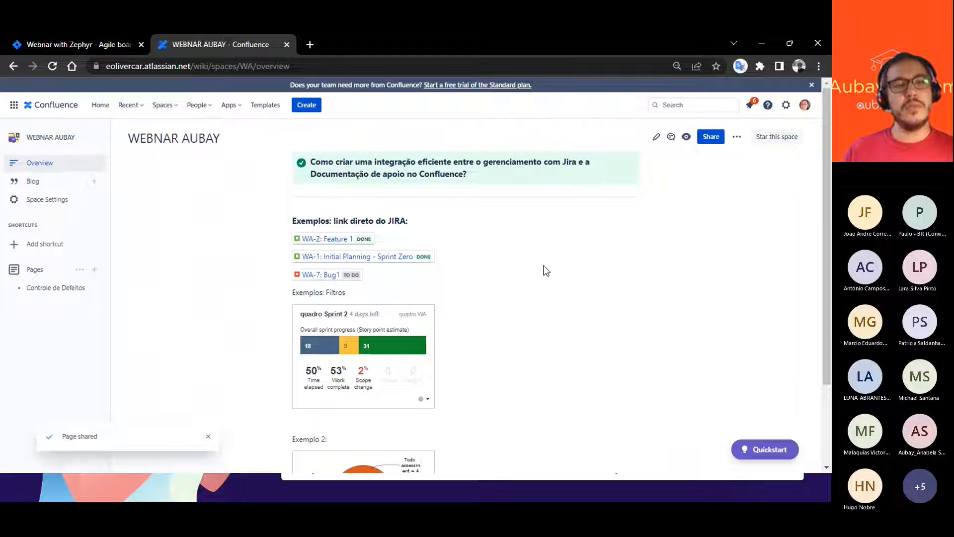
pyautogui.scroll(-3, 535, 277)
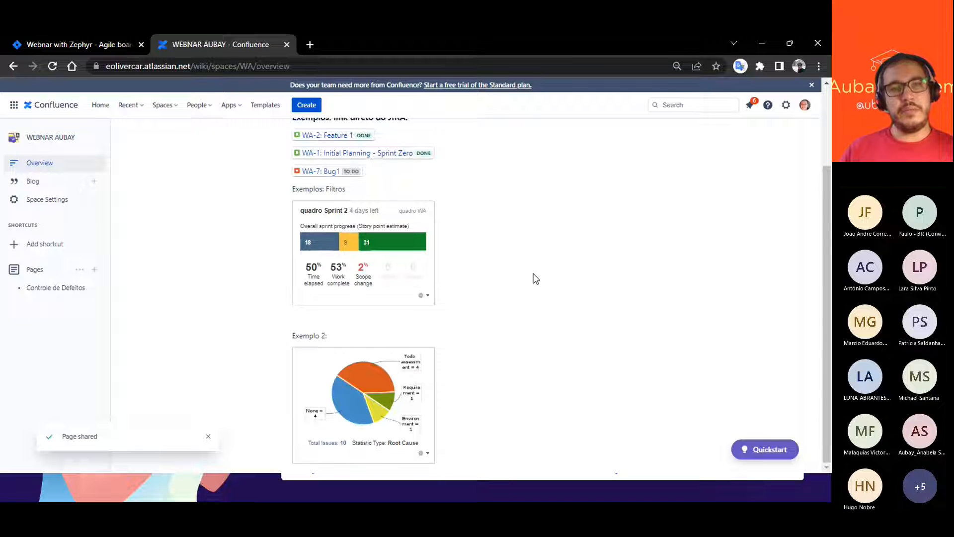
pyautogui.scroll(3, 522, 228)
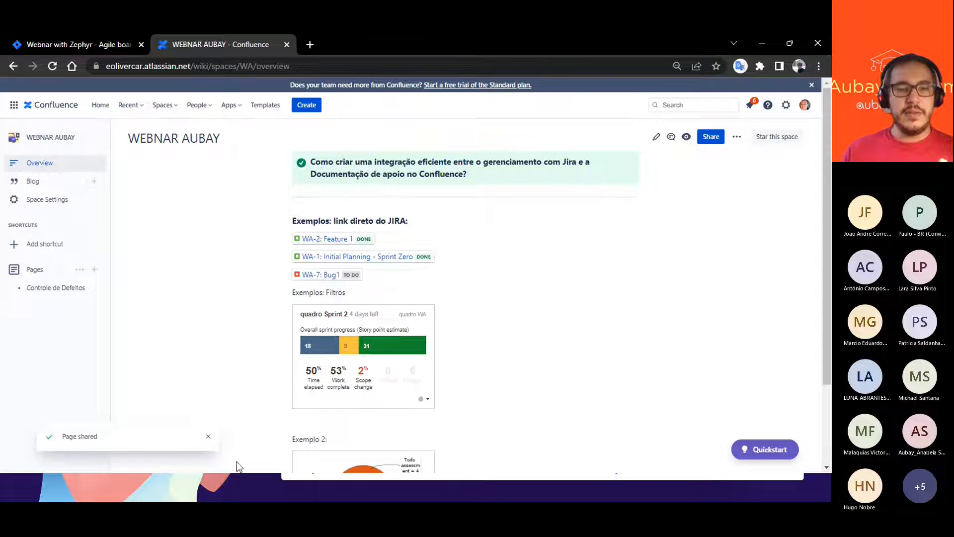
# - Switch to the presentation slideshow and advance from the Integração slide to the Filtros slide
pyautogui.click(238, 484)
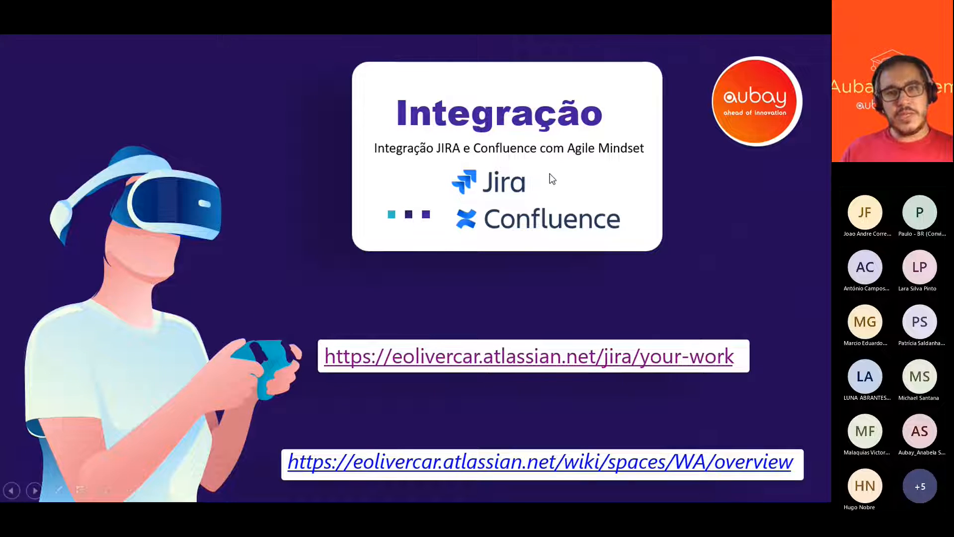
pyautogui.click(572, 242)
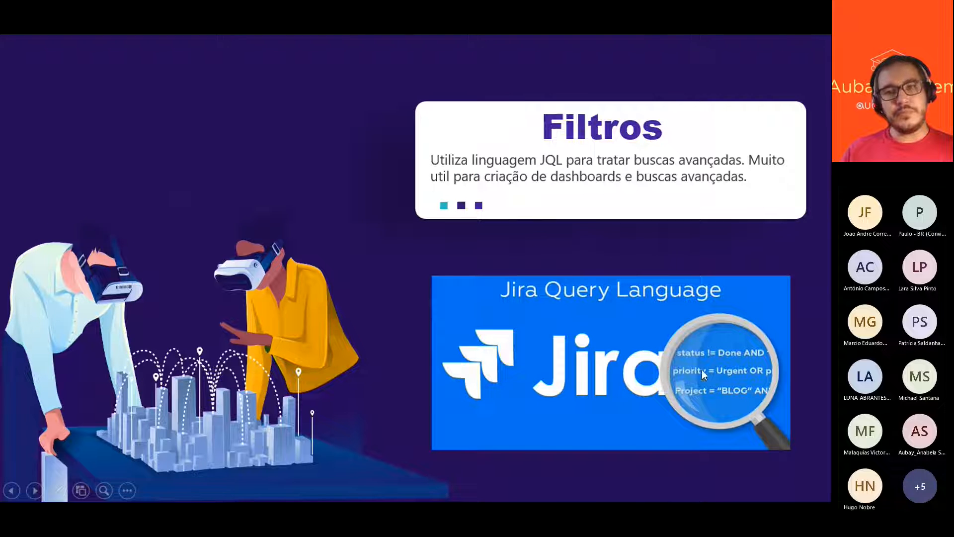
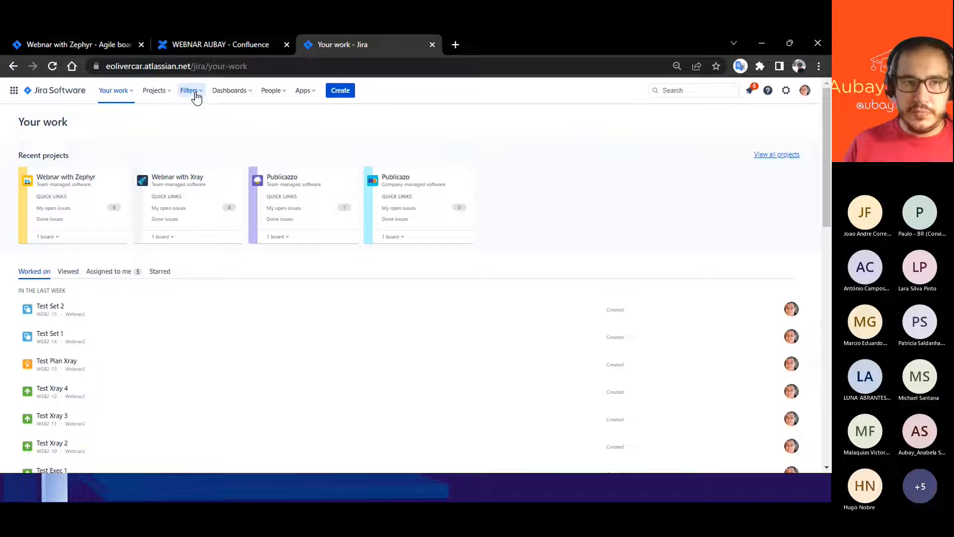
# - Open the advanced issue search and replace the default JQL query with the project field
pyautogui.click(192, 93)
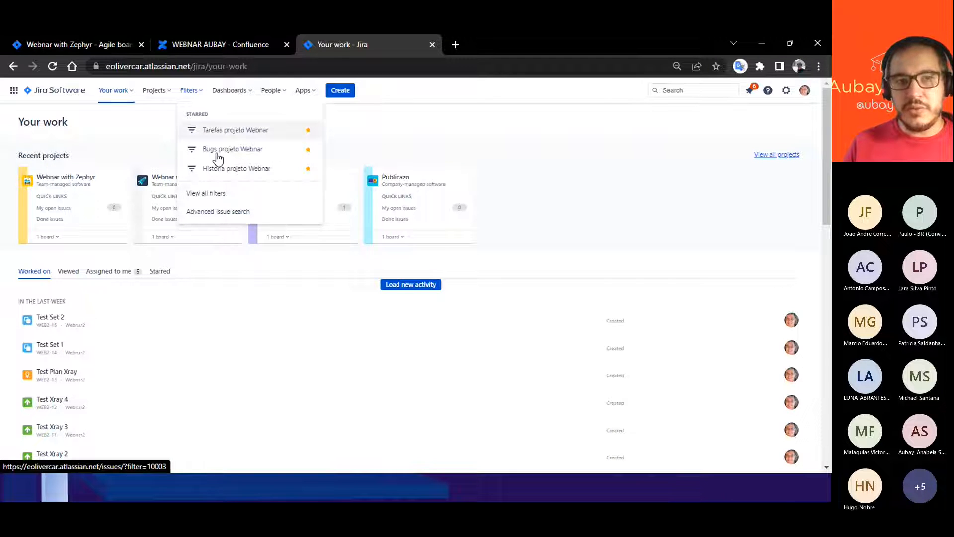
pyautogui.click(220, 215)
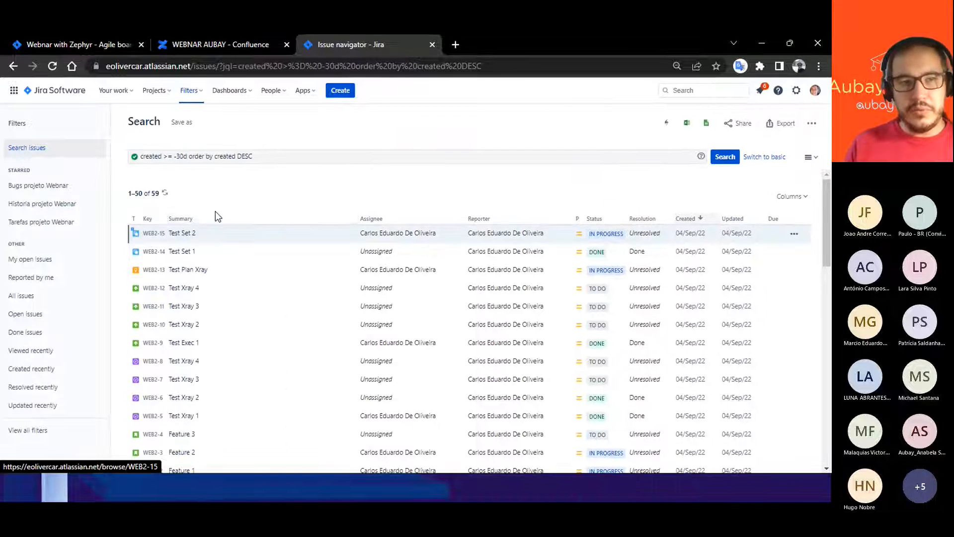
pyautogui.click(271, 155)
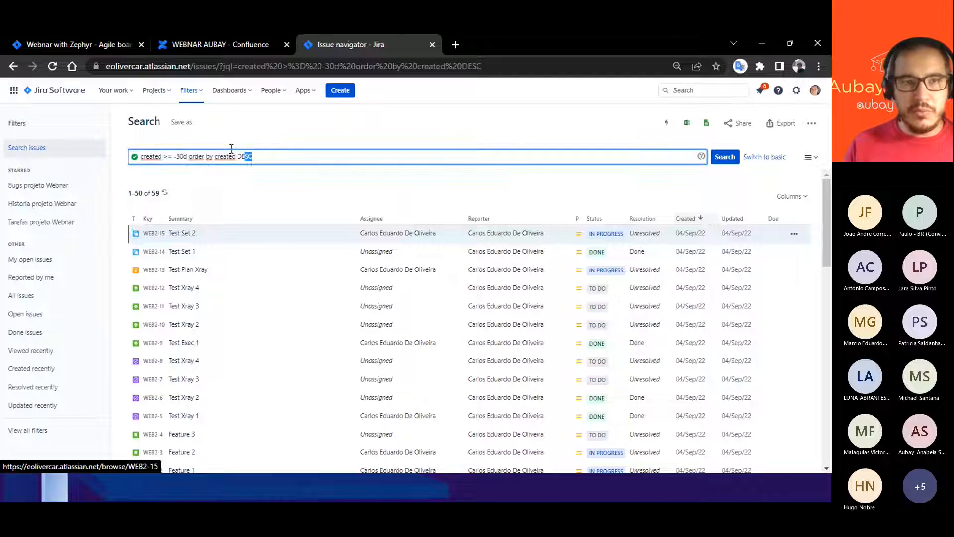
pyautogui.hotkey('ctrl', 'a')
pyautogui.write('pr')
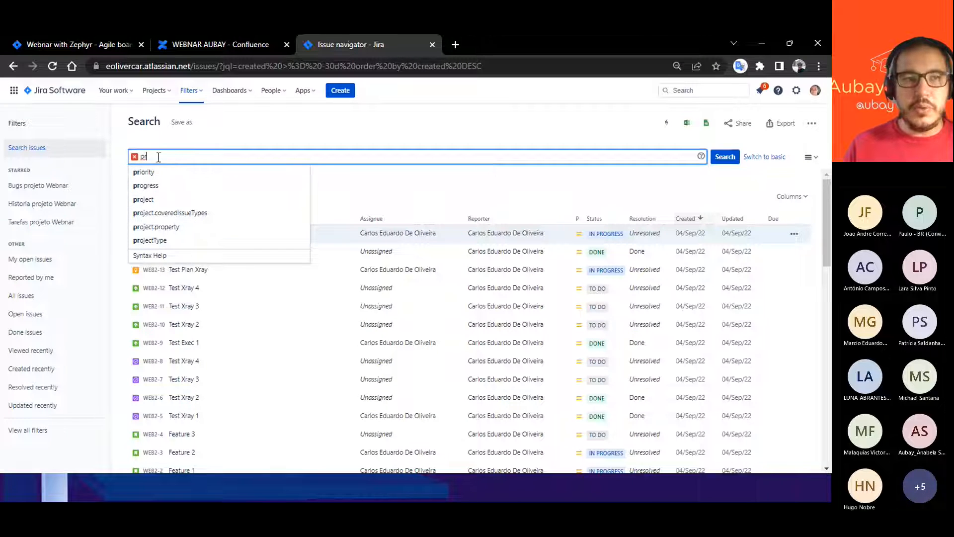
pyautogui.click(147, 205)
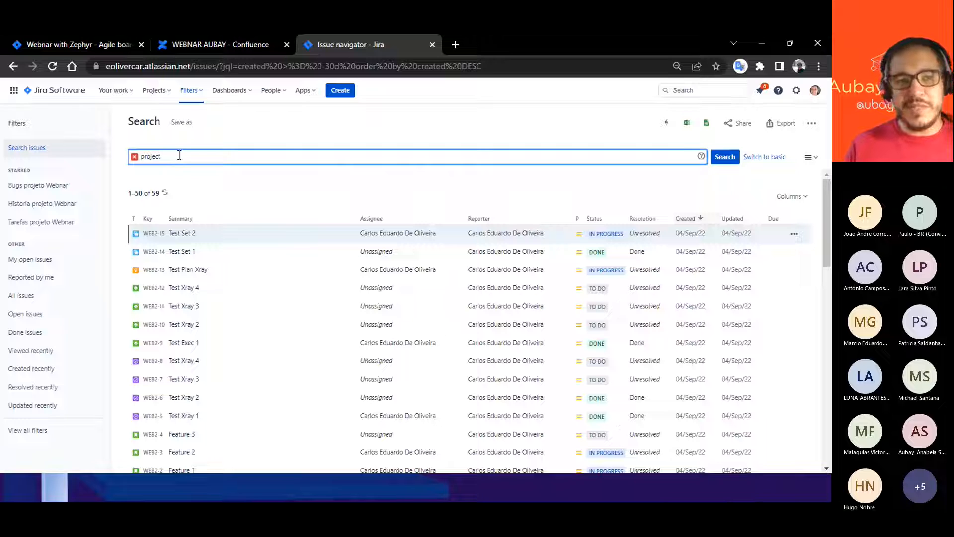
# - Complete the JQL query as project = "Webnar with Zephyr", run it and look through the listed issues
pyautogui.write('=')
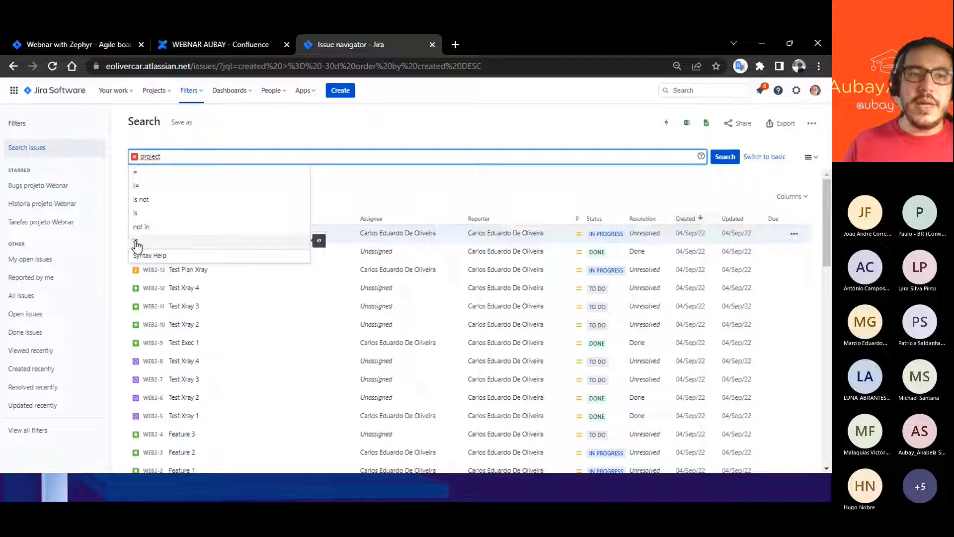
pyautogui.click(175, 157)
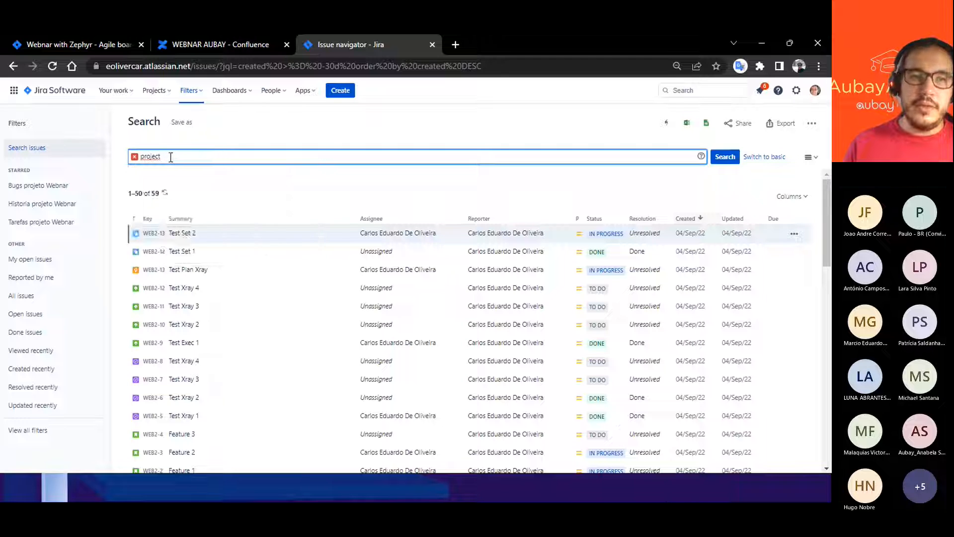
pyautogui.write('=')
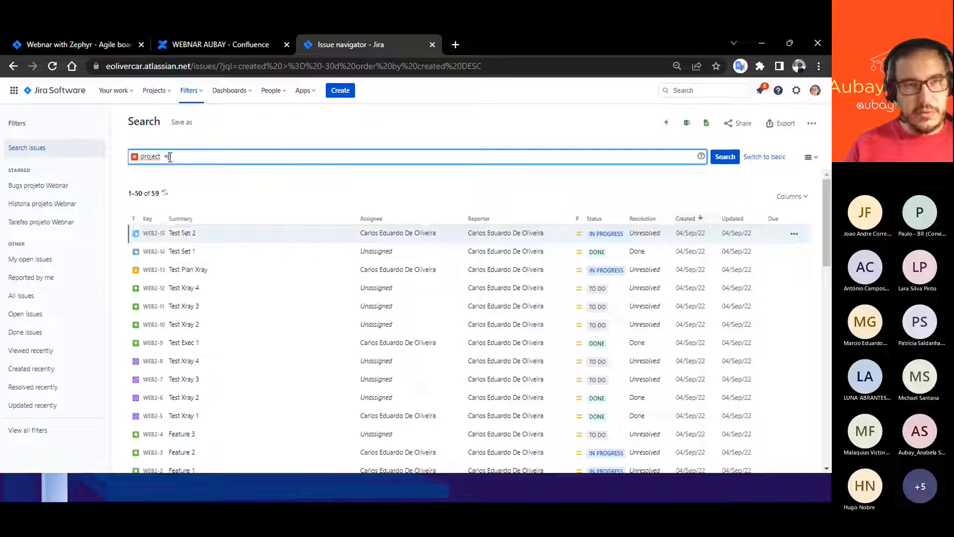
pyautogui.press('BackSpace')
pyautogui.write('=')
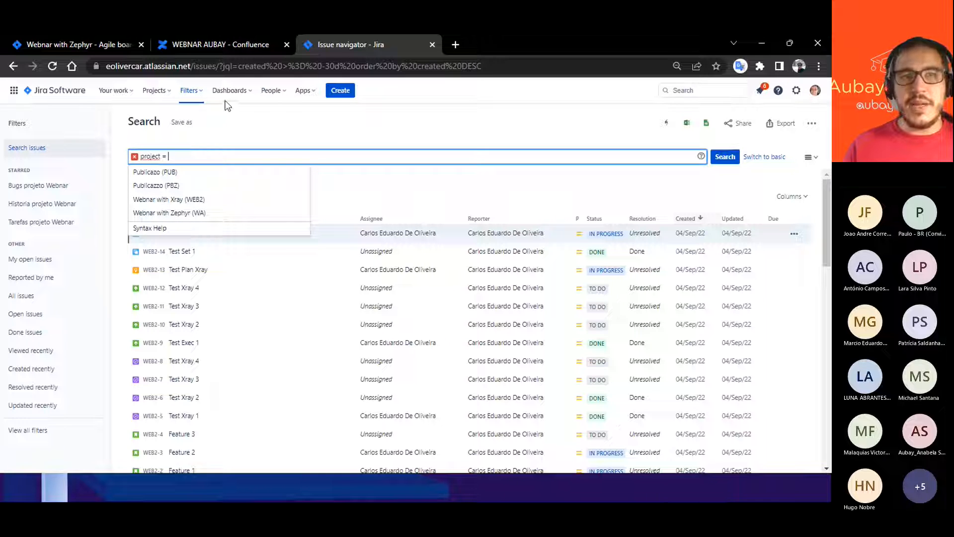
pyautogui.click(174, 214)
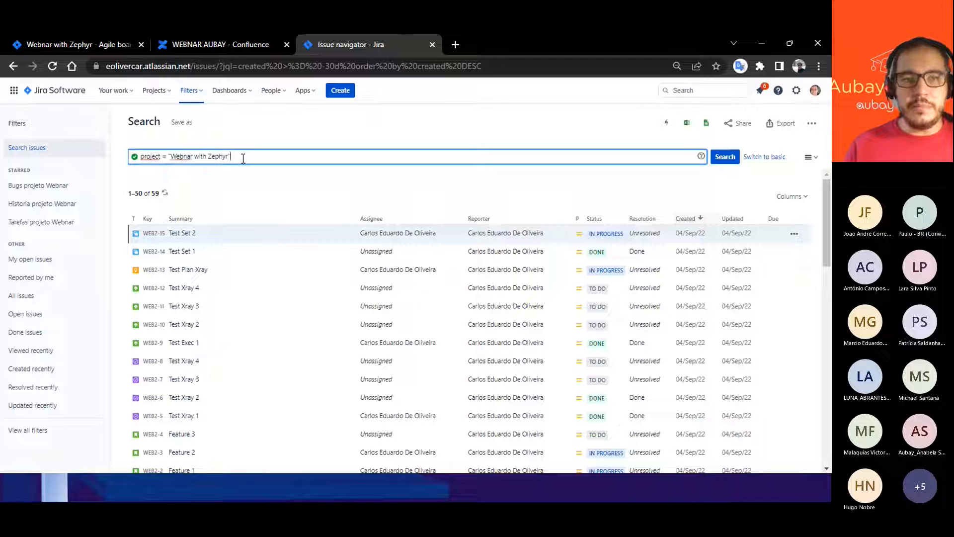
pyautogui.press('Return')
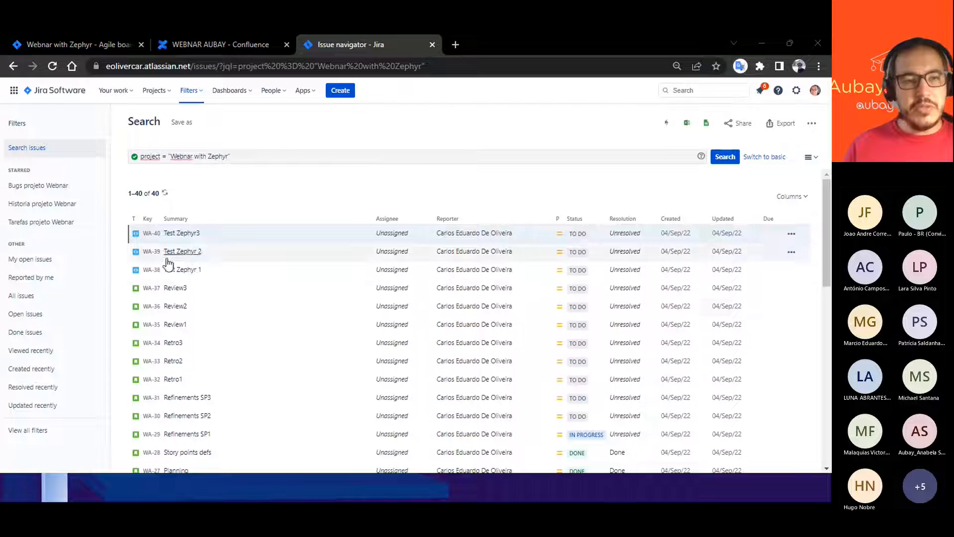
pyautogui.scroll(-10, 198, 385)
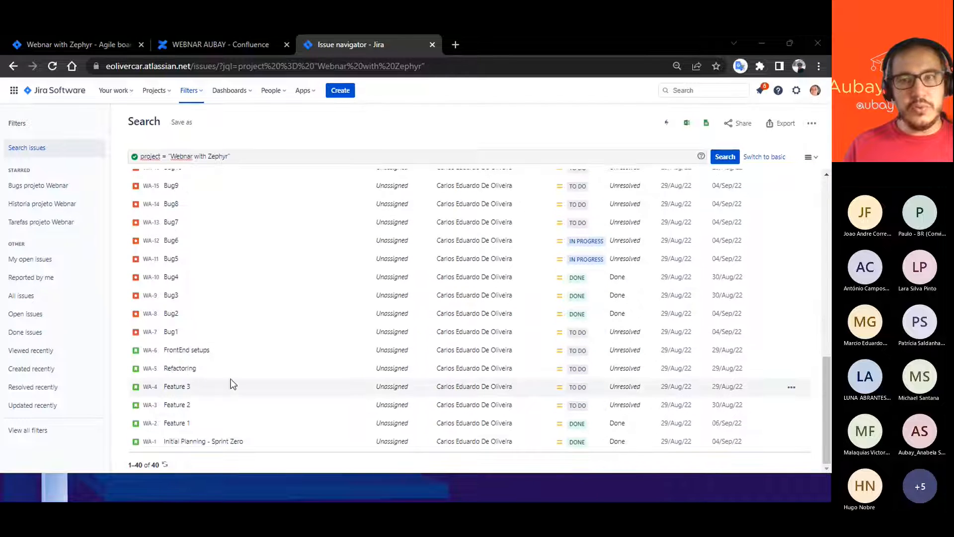
pyautogui.scroll(6, 234, 382)
pyautogui.scroll(5, 237, 381)
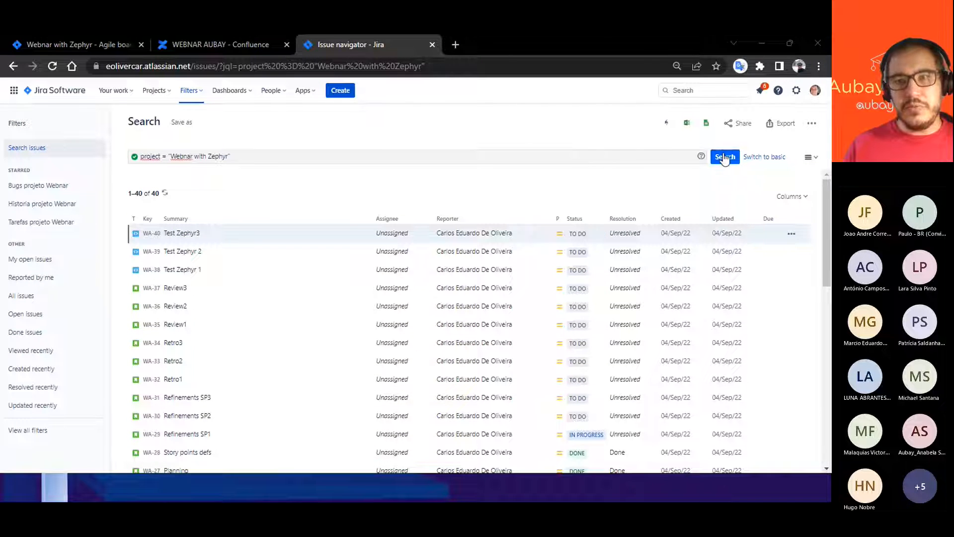
# - Switch the search to basic mode, examine the available result columns without changing them, and return to JQL mode
pyautogui.click(766, 159)
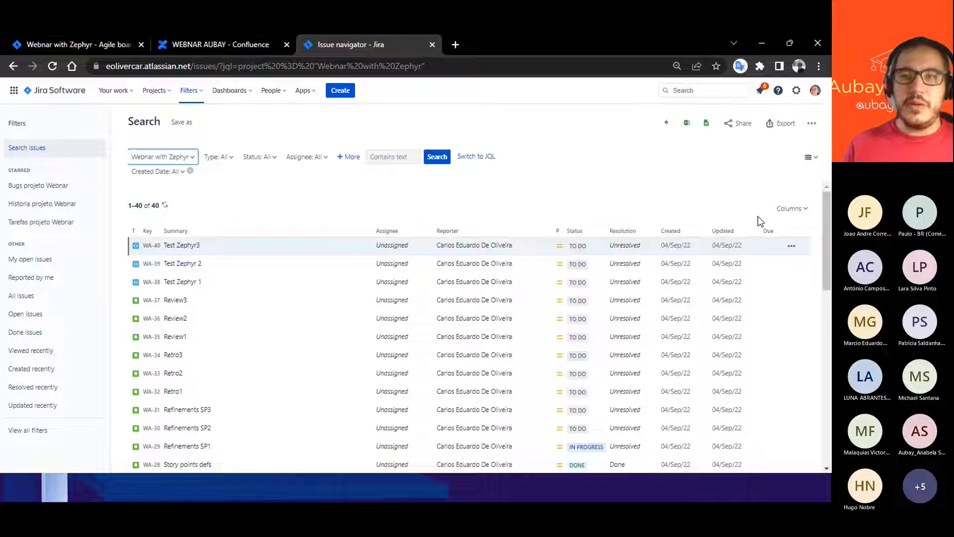
pyautogui.click(791, 209)
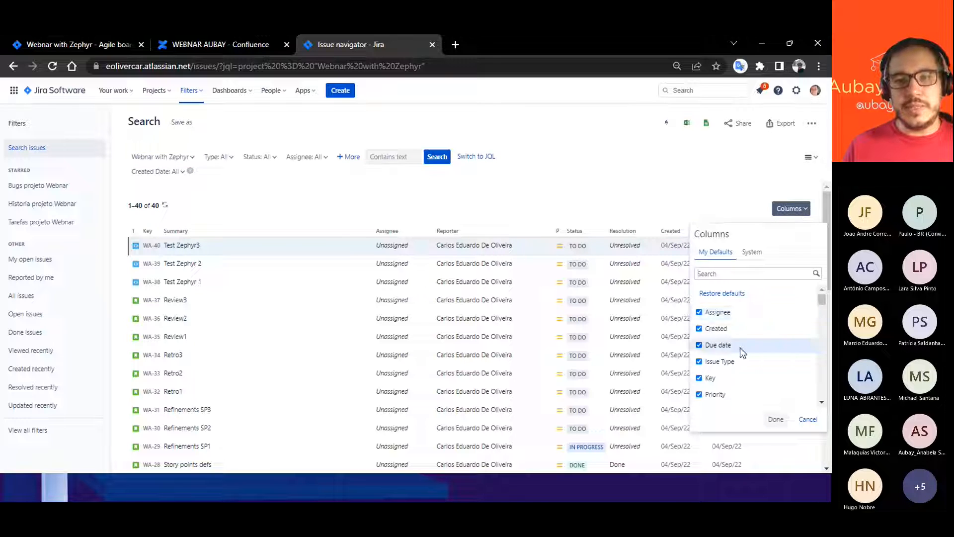
pyautogui.scroll(-5, 743, 349)
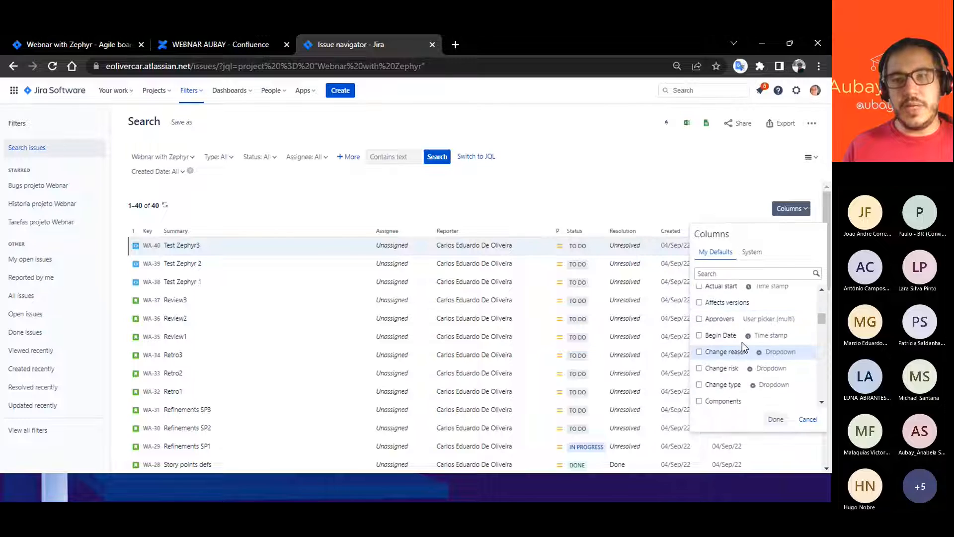
pyautogui.scroll(5, 741, 342)
pyautogui.click(790, 209)
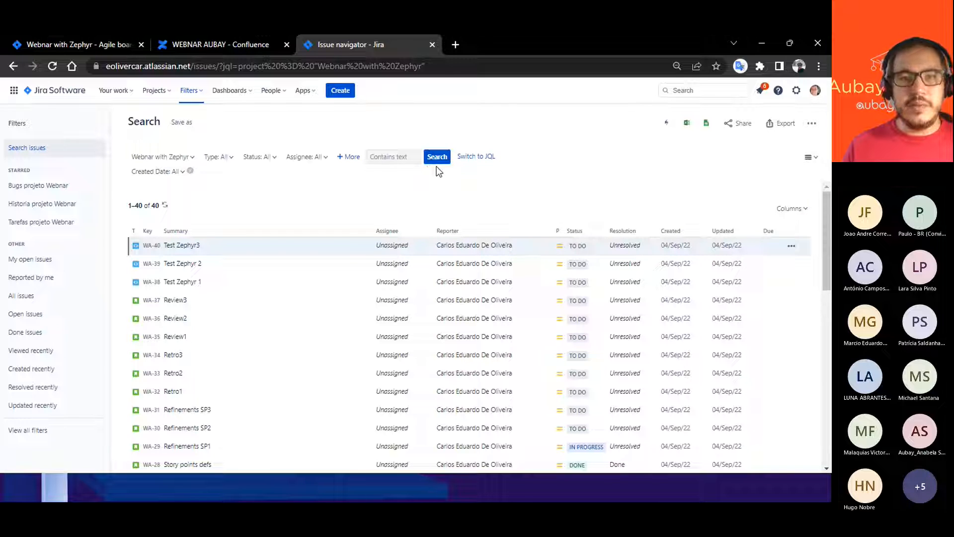
pyautogui.click(473, 158)
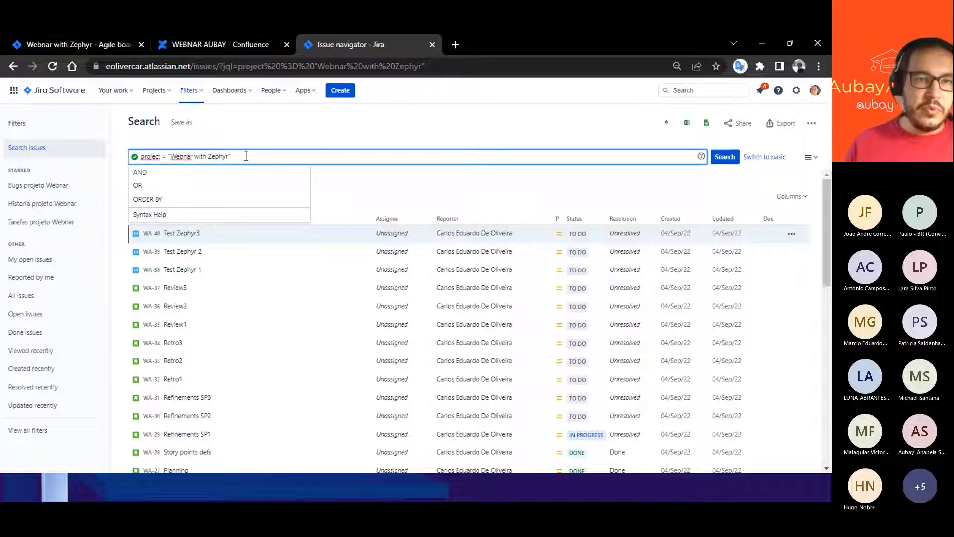
# - Extend the project query with AND issuetype = Bug and run the search
pyautogui.click(142, 172)
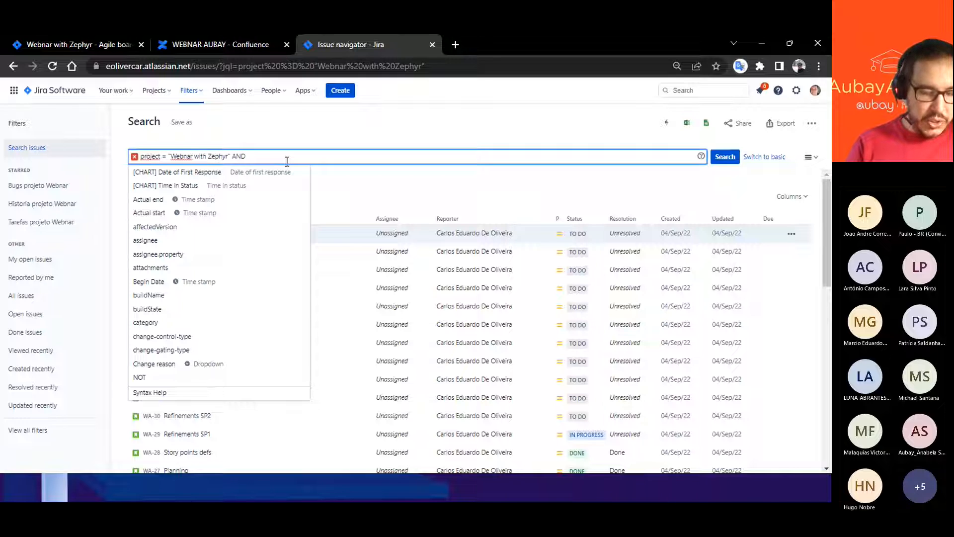
pyautogui.write('iss')
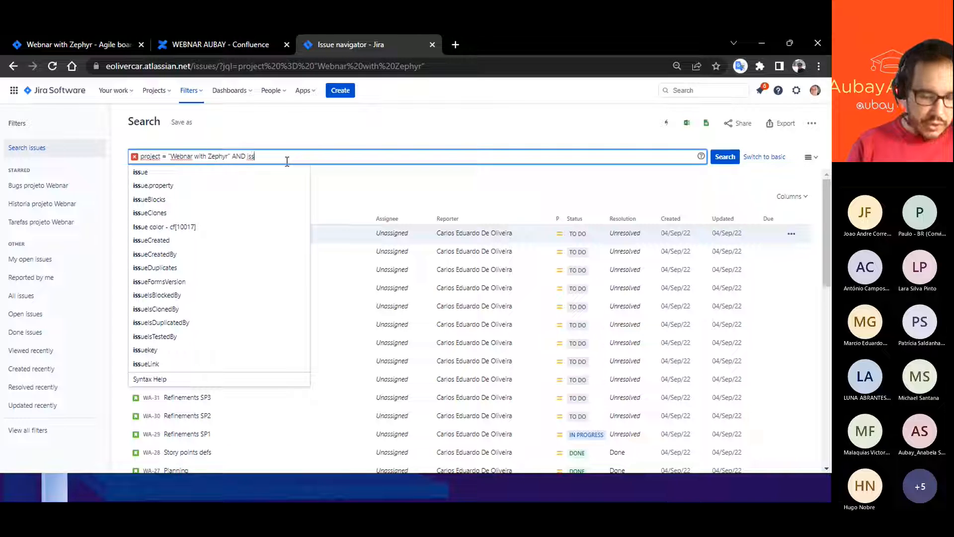
pyautogui.write('u')
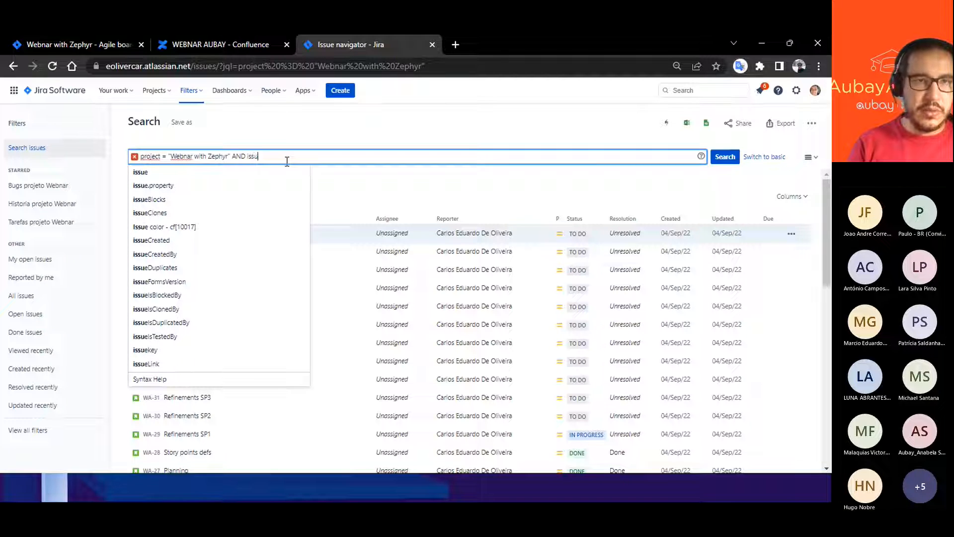
pyautogui.write('e')
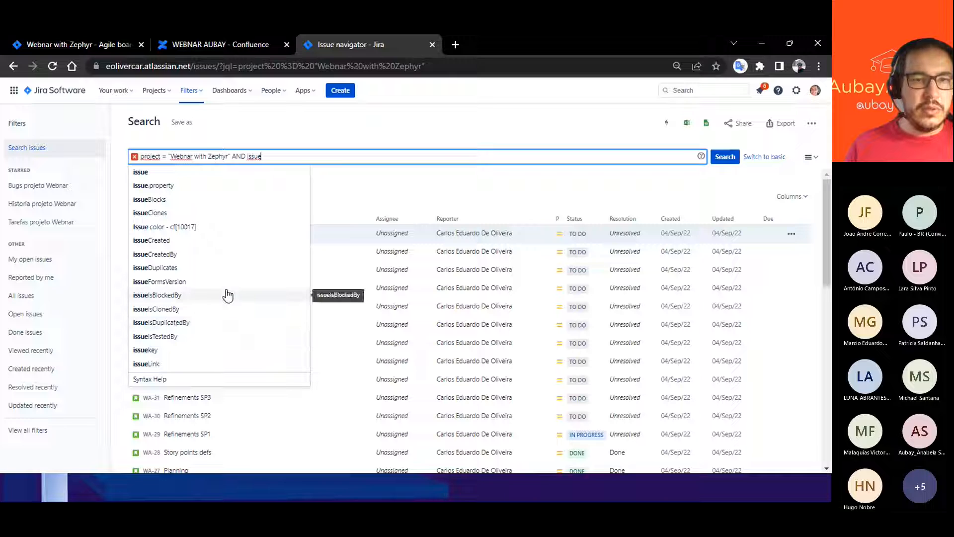
pyautogui.write('t')
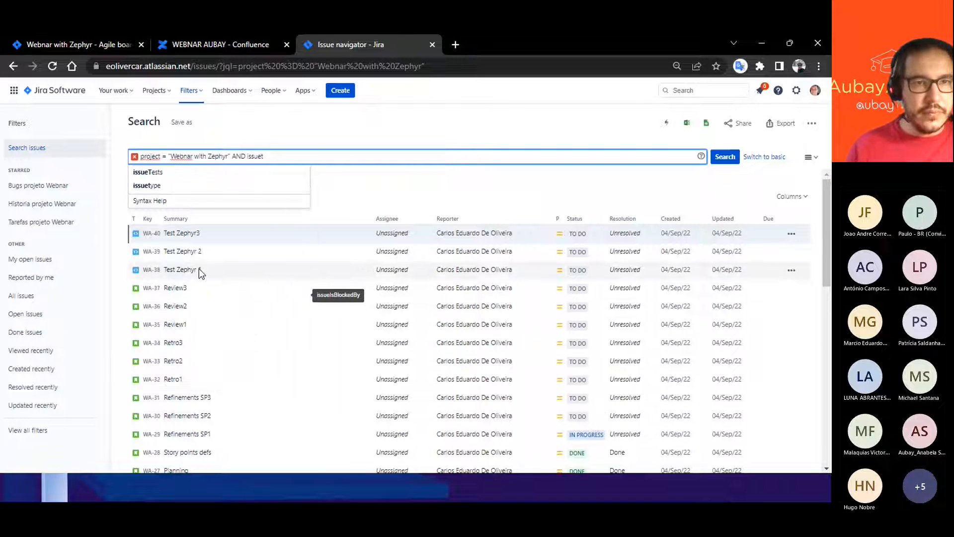
pyautogui.click(139, 186)
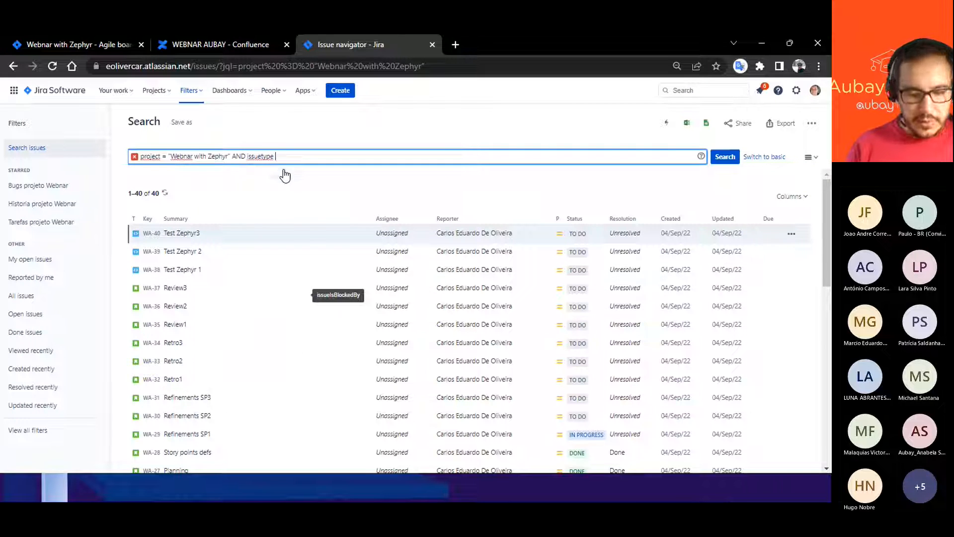
pyautogui.write('=')
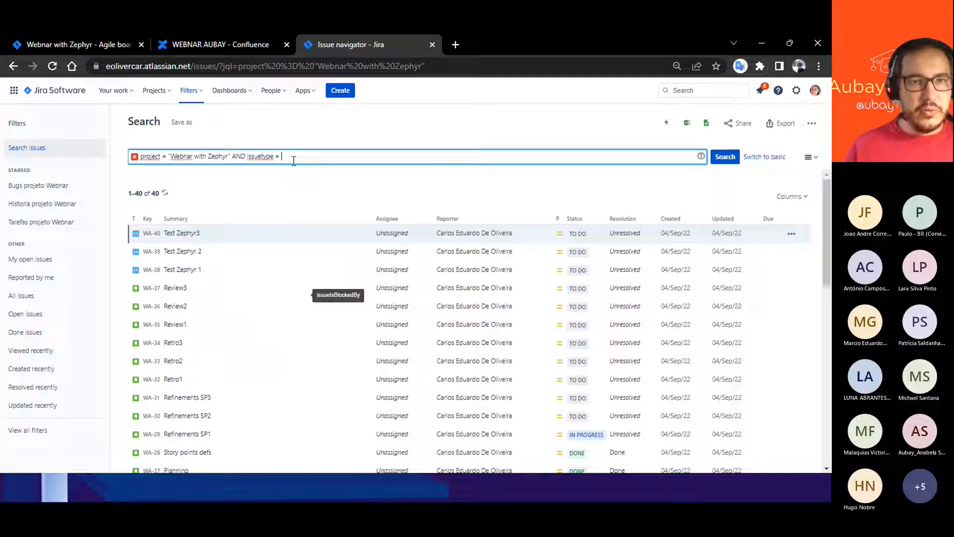
pyautogui.click(290, 155)
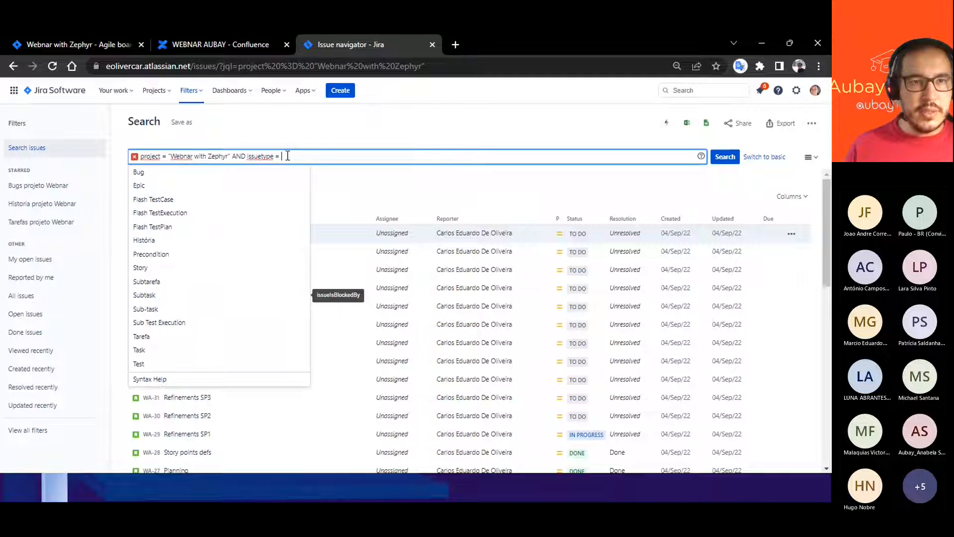
pyautogui.click(140, 173)
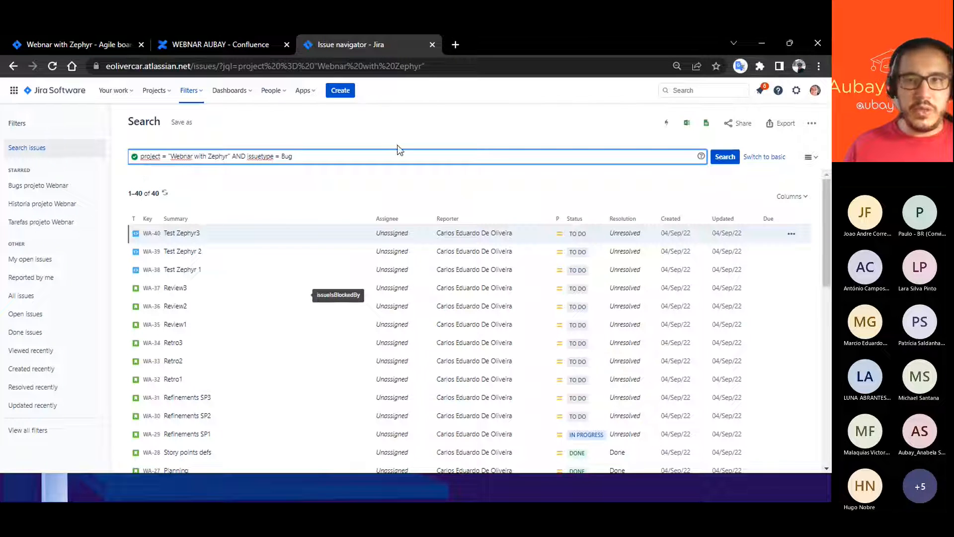
pyautogui.click(720, 158)
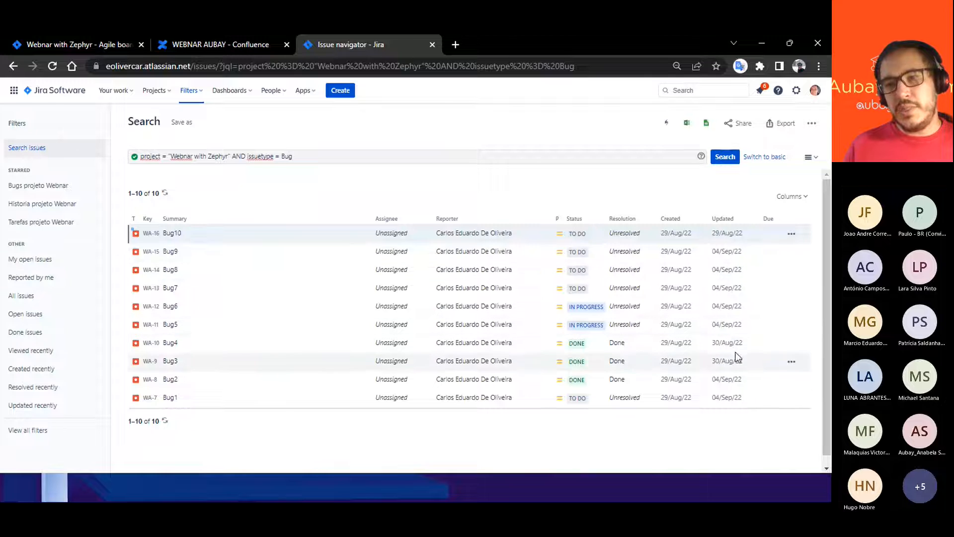
# - Try to narrow the bug query with and updatedDate = 24-Sep-2022, and check the accepted date formats
pyautogui.click(318, 159)
pyautogui.write('and')
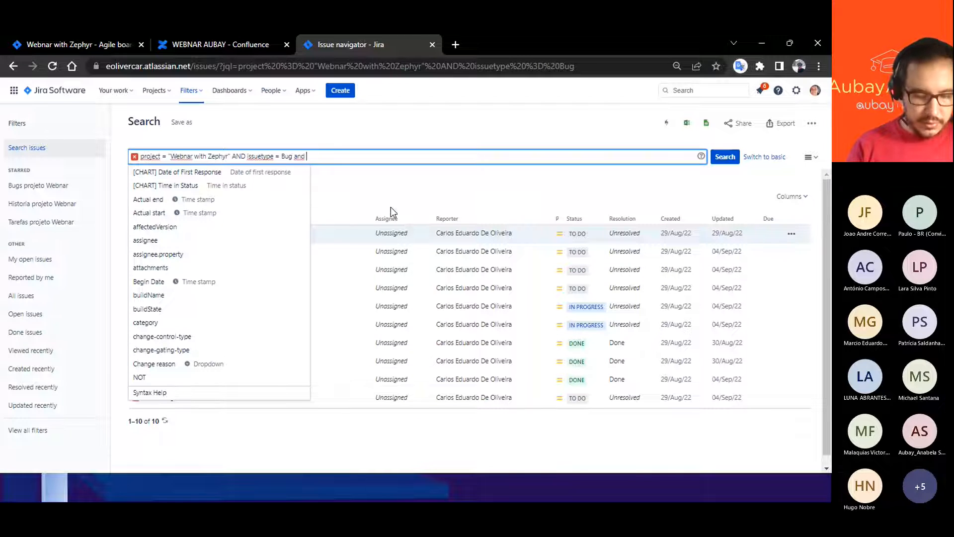
pyautogui.write('upda')
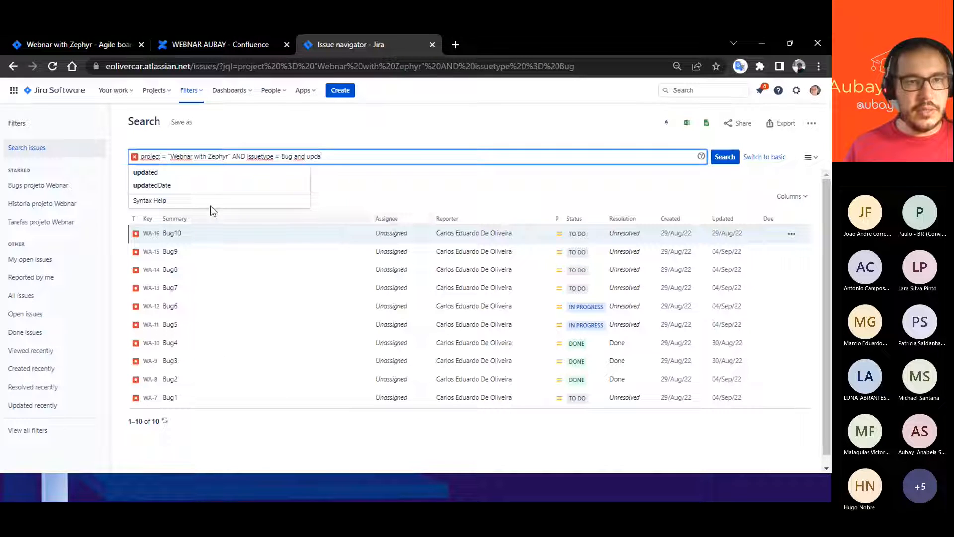
pyautogui.click(155, 186)
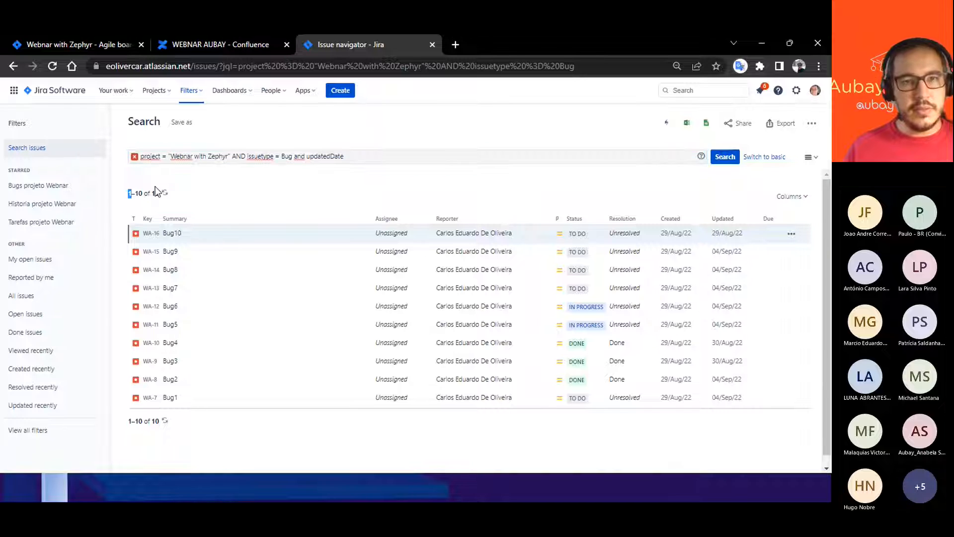
pyautogui.write('=')
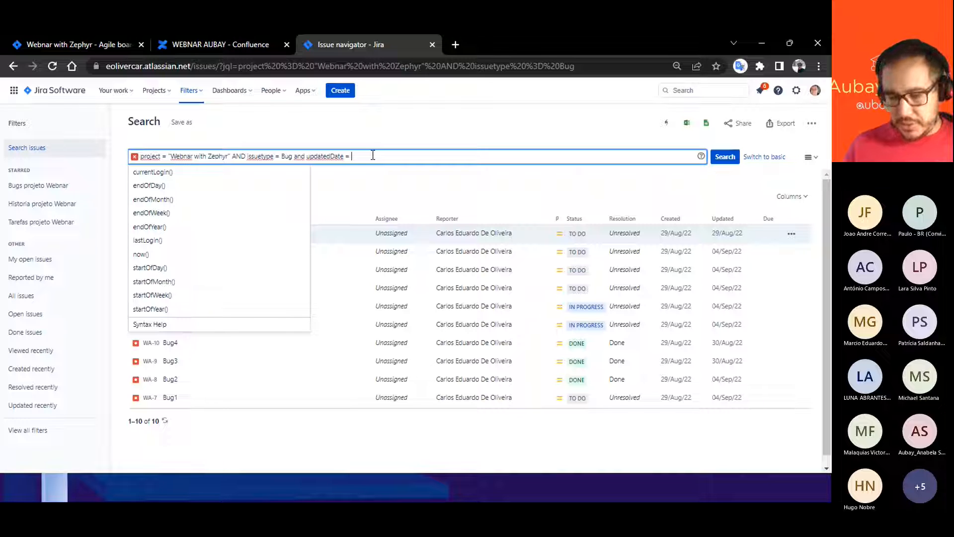
pyautogui.write('24-Sep-2022')
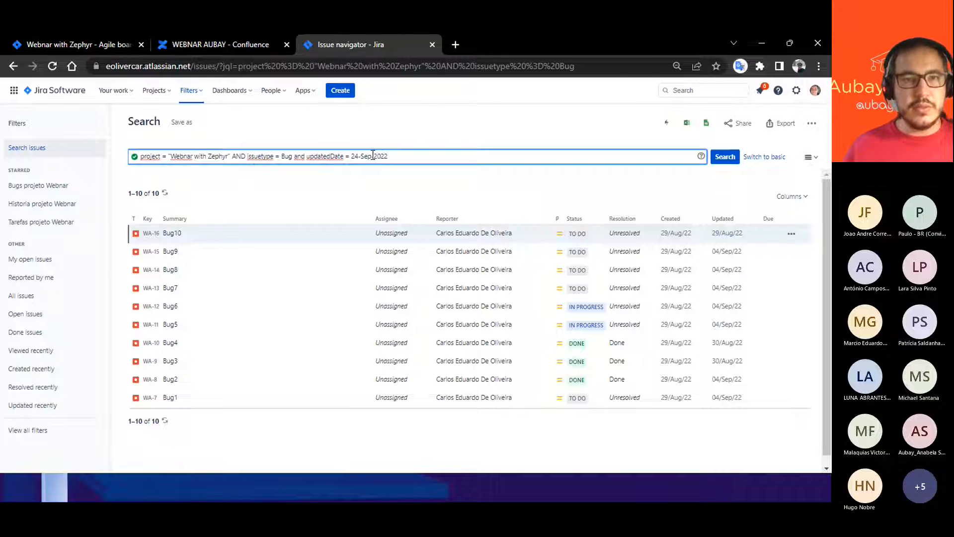
pyautogui.press('Return')
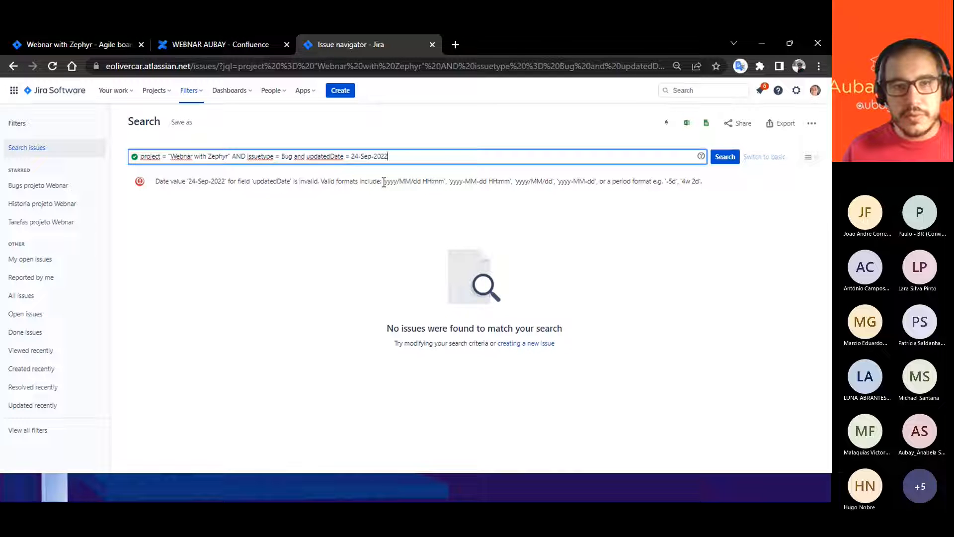
pyautogui.moveTo(384, 182); pyautogui.dragTo(444, 180)
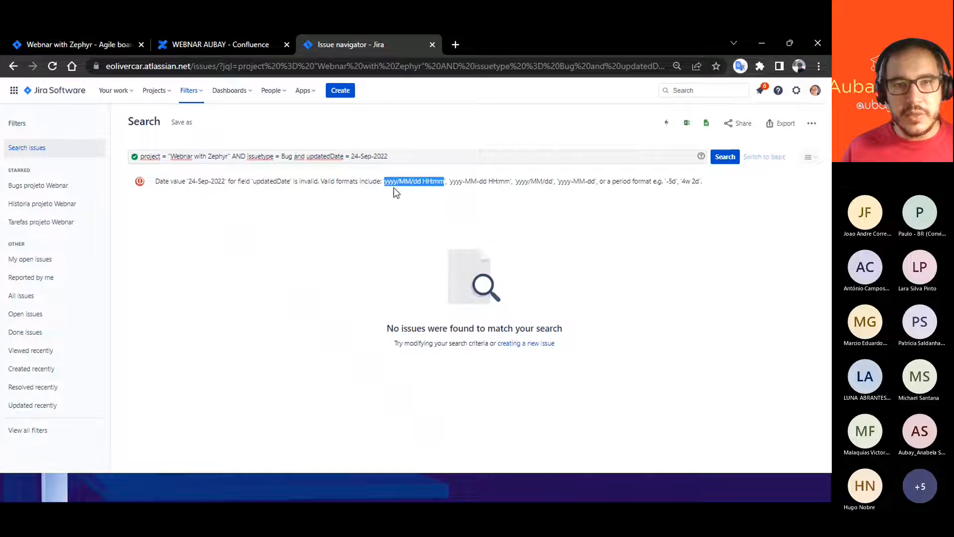
# - Try the yyyy-MM-dd format by setting the updatedDate value to 2022-09-24, and run the search
pyautogui.moveTo(558, 182); pyautogui.dragTo(596, 182)
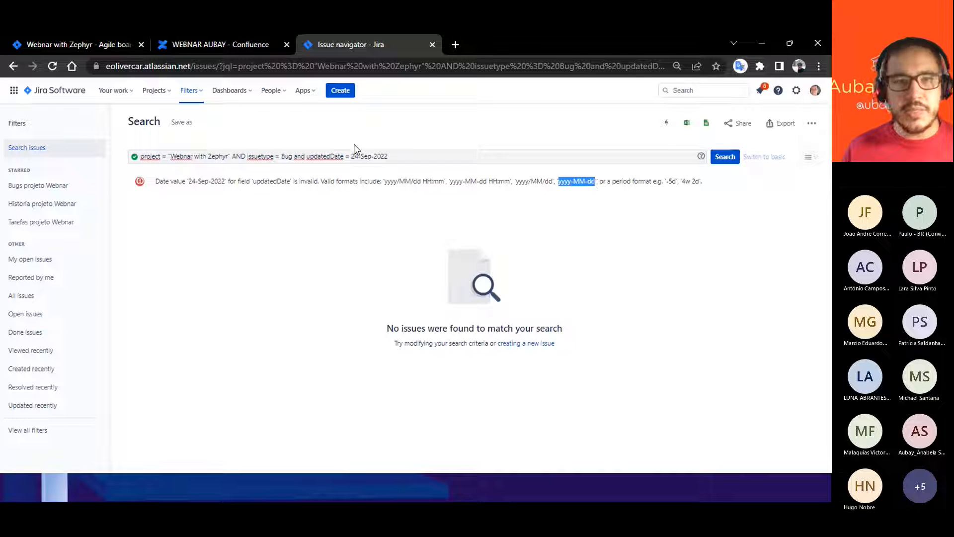
pyautogui.moveTo(353, 157); pyautogui.dragTo(389, 155)
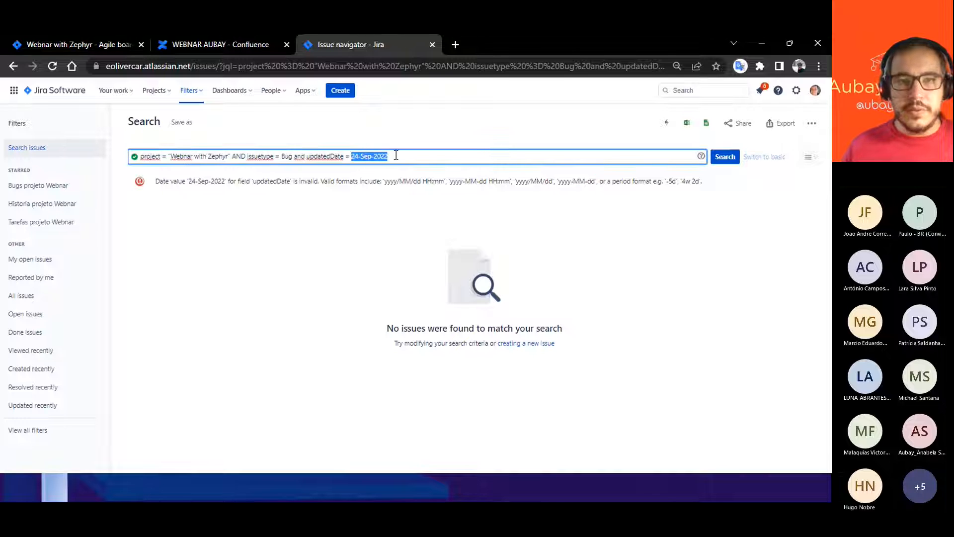
pyautogui.write('2')
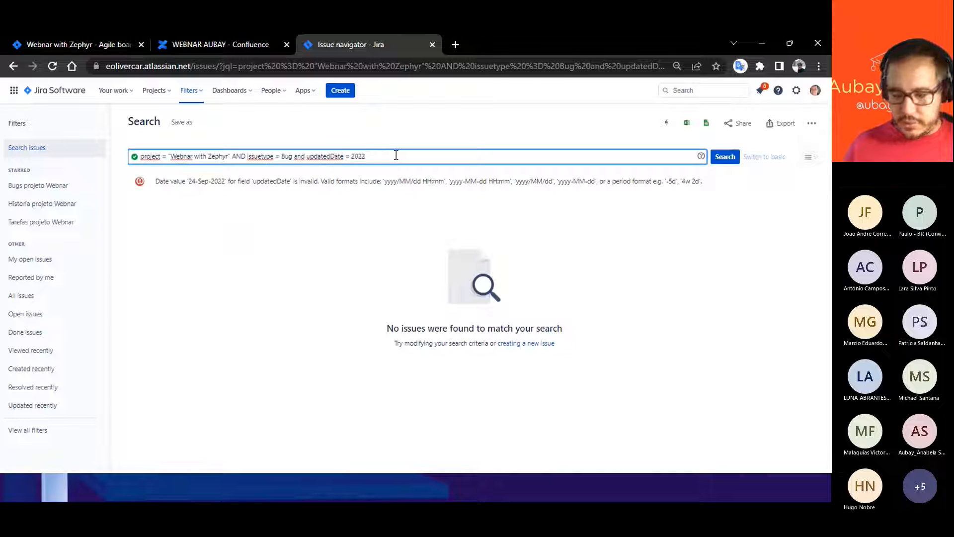
pyautogui.write('09-24')
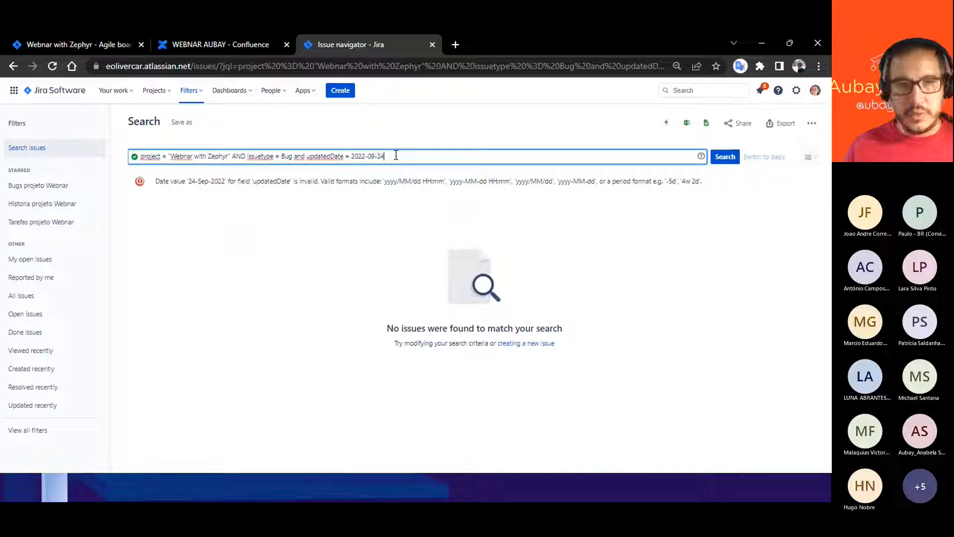
pyautogui.press('Return')
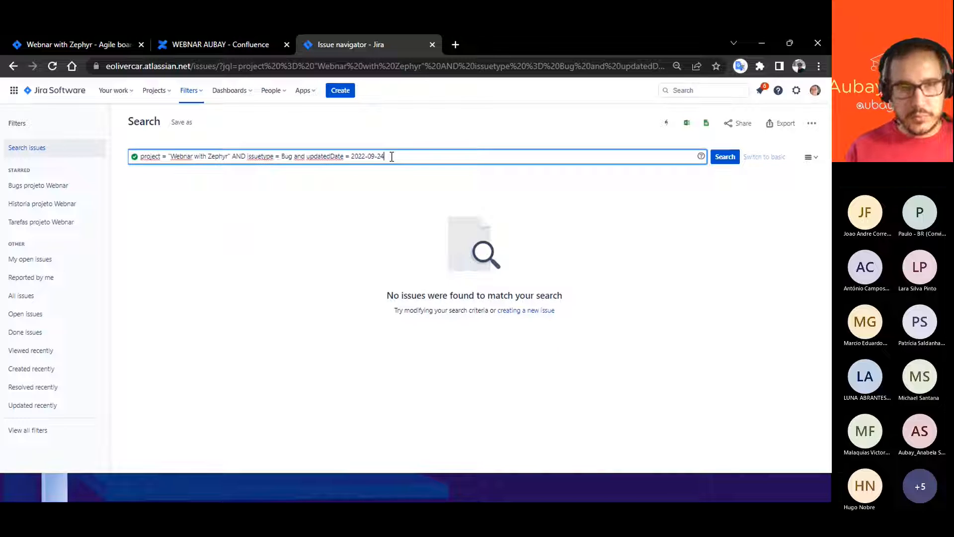
# - Remove the updatedDate condition from the query and rerun it for project "Webnar with Zephyr" and issuetype = Bug
pyautogui.press('BackSpace')
pyautogui.press('BackSpace')
pyautogui.press('BackSpace')
pyautogui.press('BackSpace')
pyautogui.press('BackSpace')
pyautogui.press('BackSpace')
pyautogui.press('BackSpace')
pyautogui.press('BackSpace')
pyautogui.press('BackSpace')
pyautogui.press('BackSpace')
pyautogui.press('BackSpace')
pyautogui.press('BackSpace')
pyautogui.press('BackSpace')
pyautogui.press('BackSpace')
pyautogui.press('BackSpace')
pyautogui.press('BackSpace')
pyautogui.press('BackSpace')
pyautogui.press('BackSpace')
pyautogui.press('BackSpace')
pyautogui.press('BackSpace')
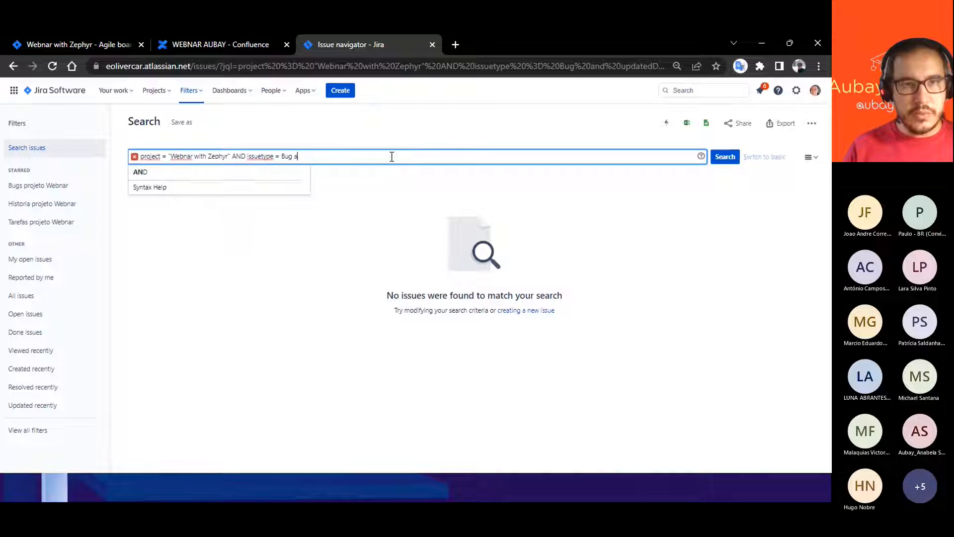
pyautogui.press('Return')
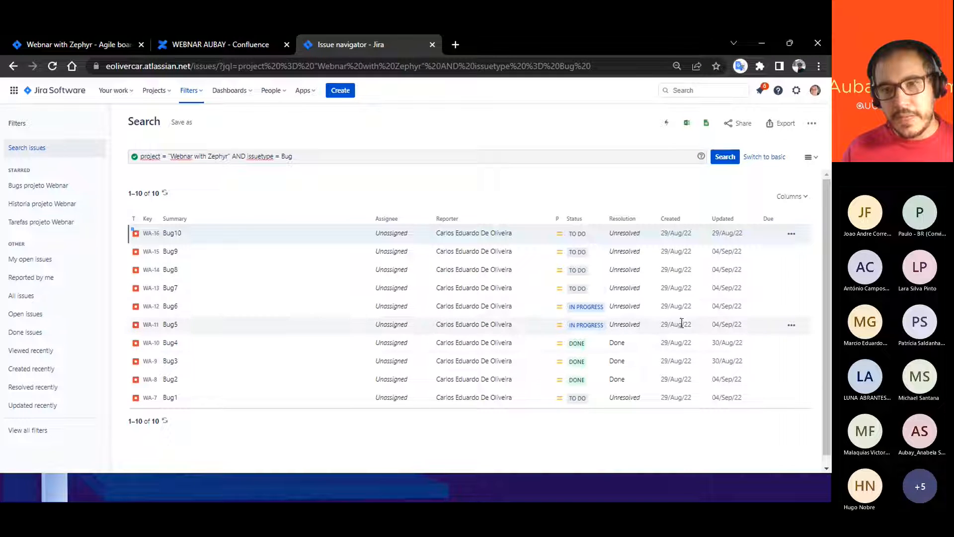
# - Try to narrow the bug query with AND updatedDate = 2022-09-29 and run the search
pyautogui.click(301, 156)
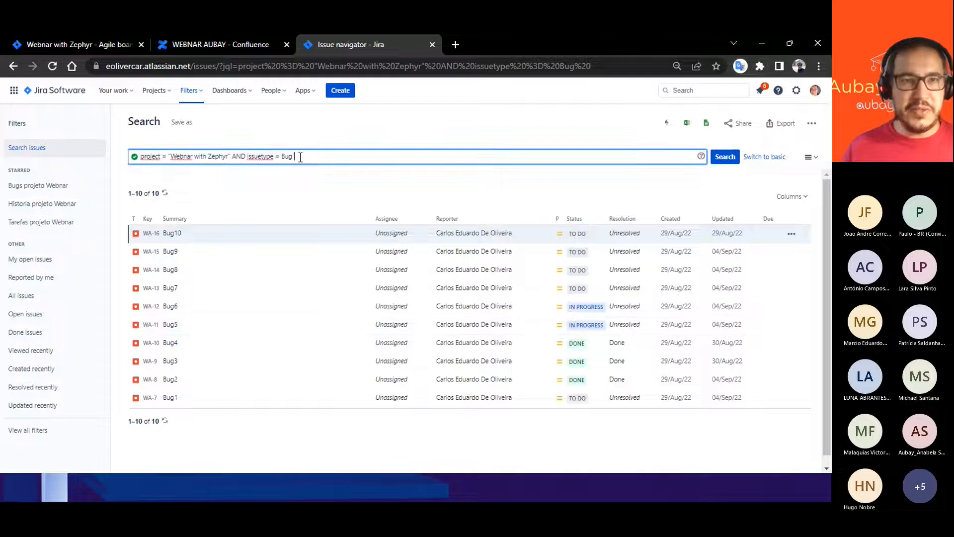
pyautogui.write('AND ')
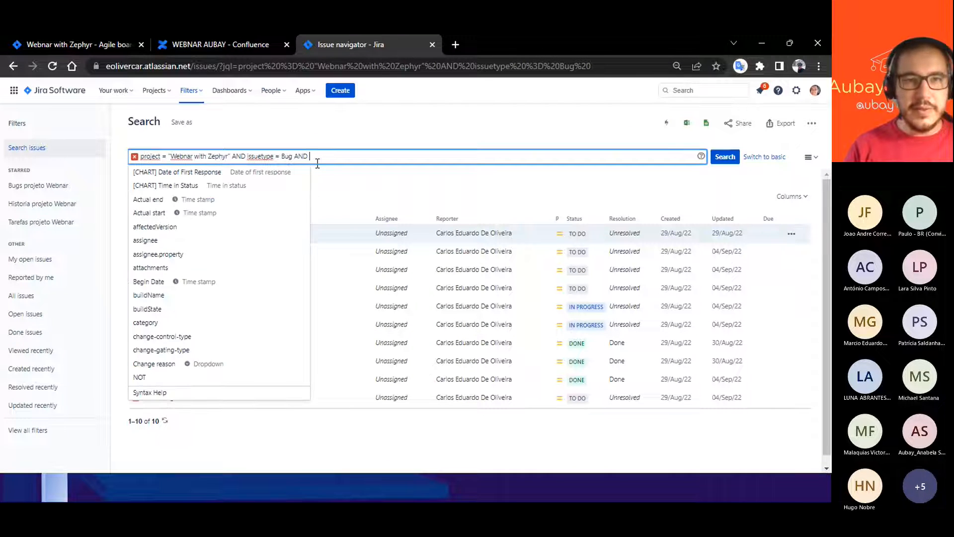
pyautogui.write('20')
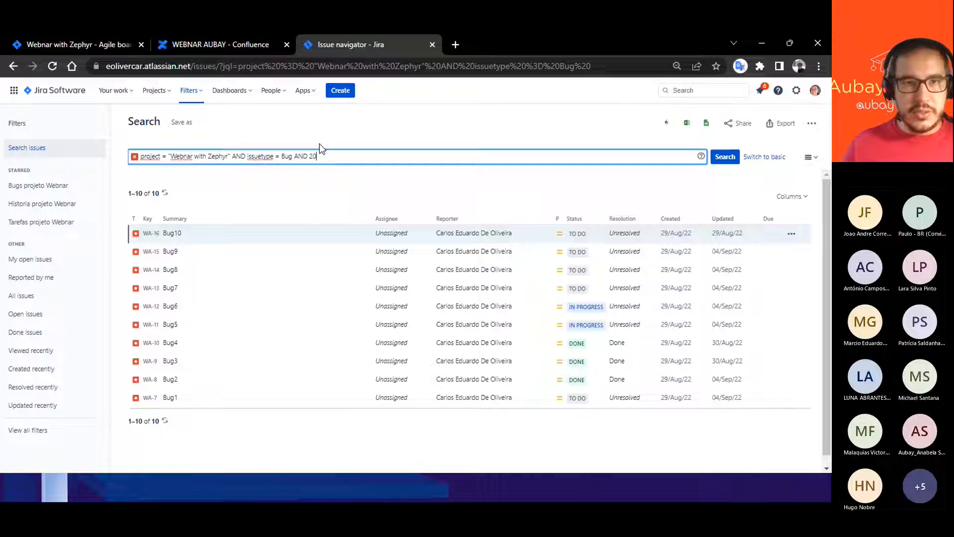
pyautogui.press('BackSpace')
pyautogui.write('U')
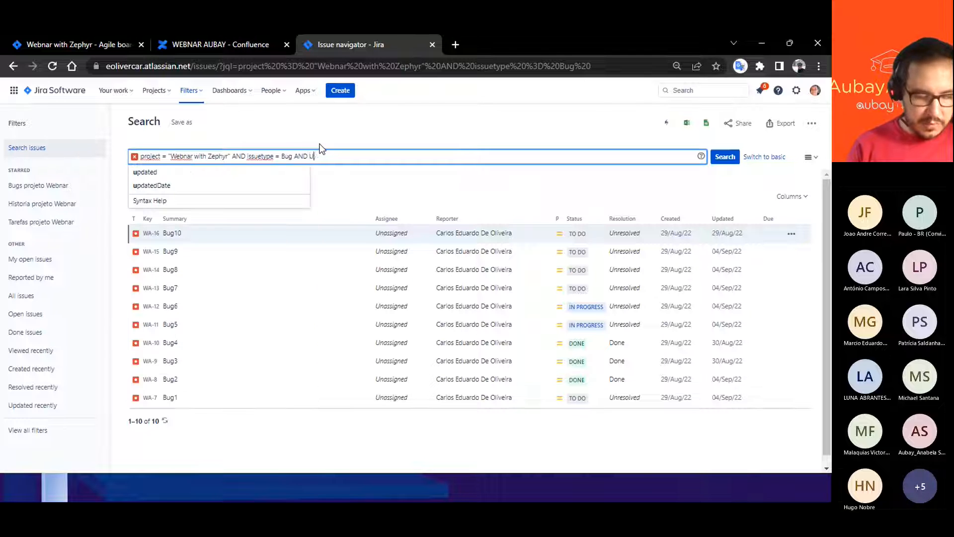
pyautogui.write('PD')
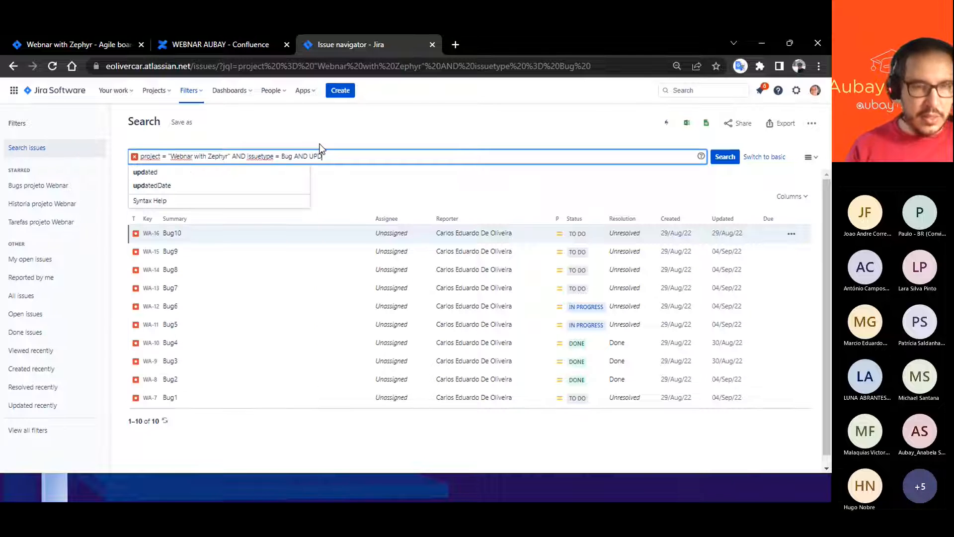
pyautogui.click(155, 187)
pyautogui.write('= ')
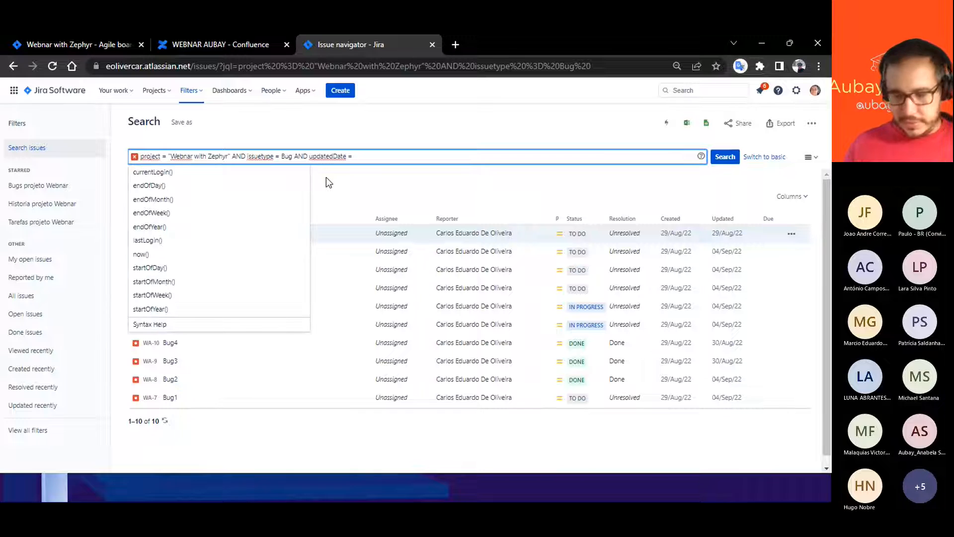
pyautogui.write('2022-')
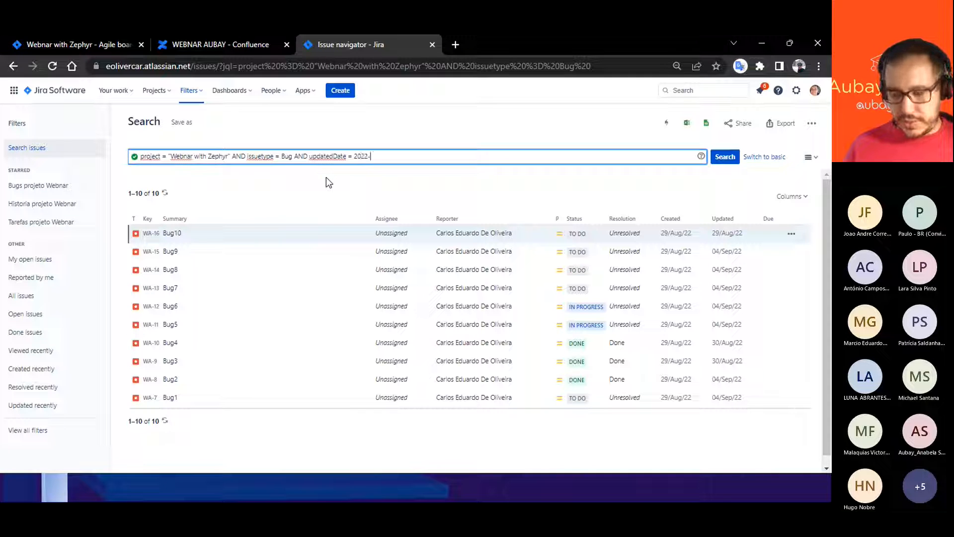
pyautogui.write('09-')
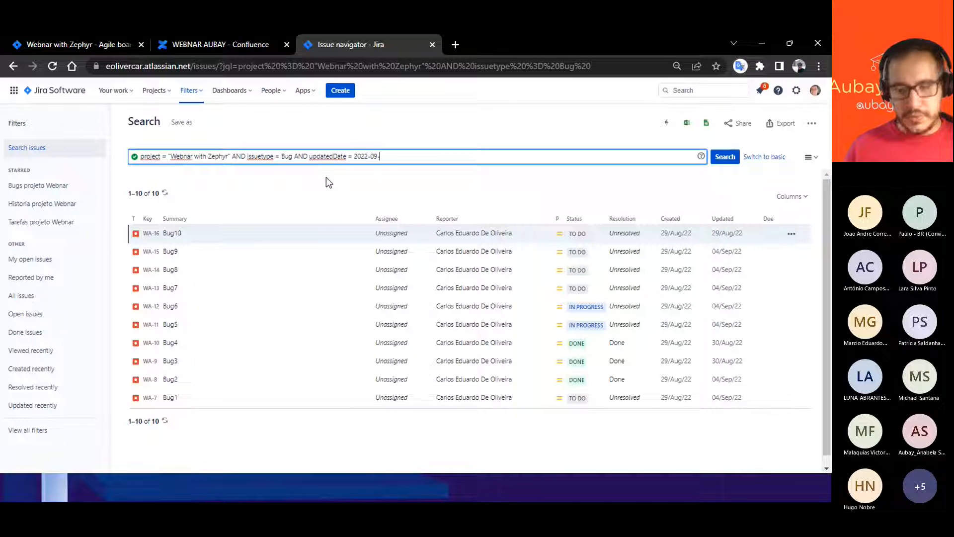
pyautogui.write('29')
pyautogui.press('Return')
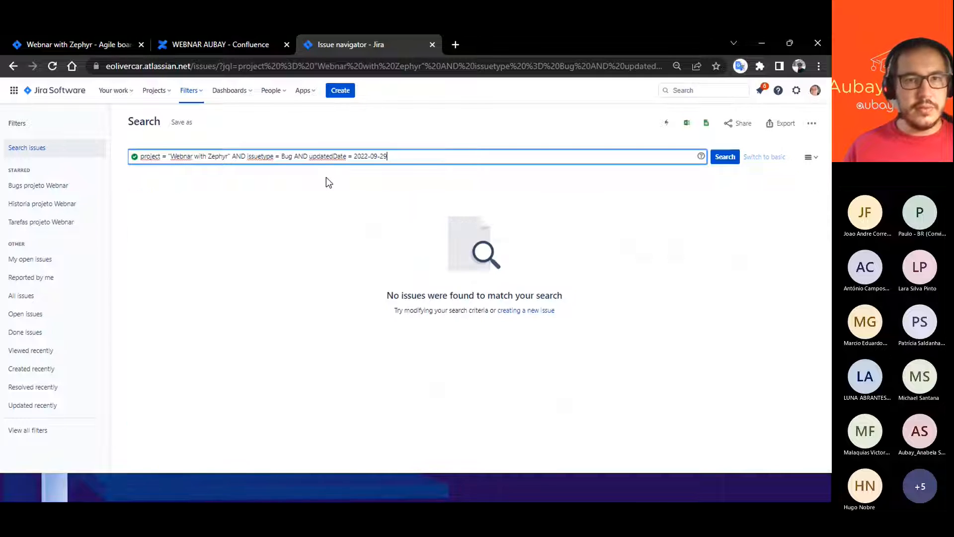
# - Try the query with the 2022-09-29 date enclosed in double quotes and run the search
pyautogui.click(354, 156)
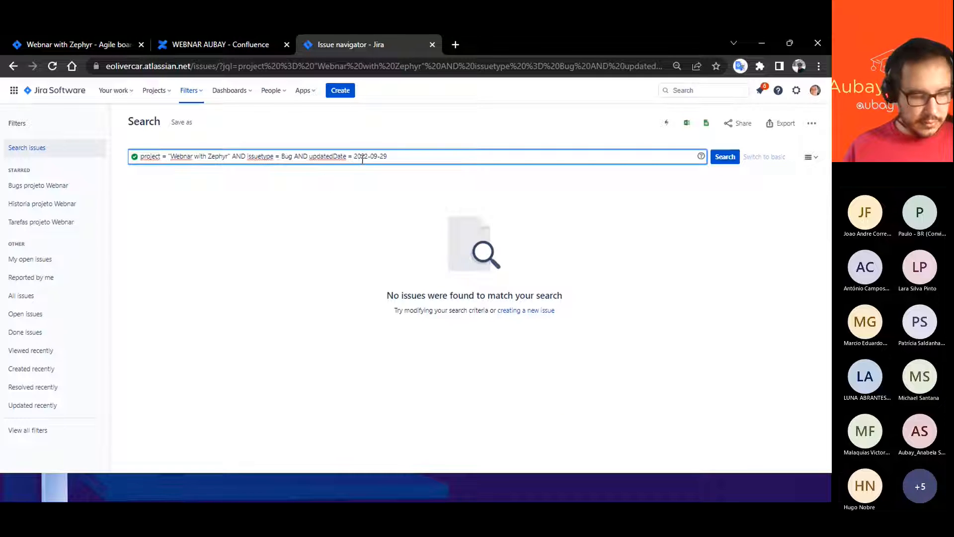
pyautogui.write('"')
pyautogui.click(392, 157)
pyautogui.write('"')
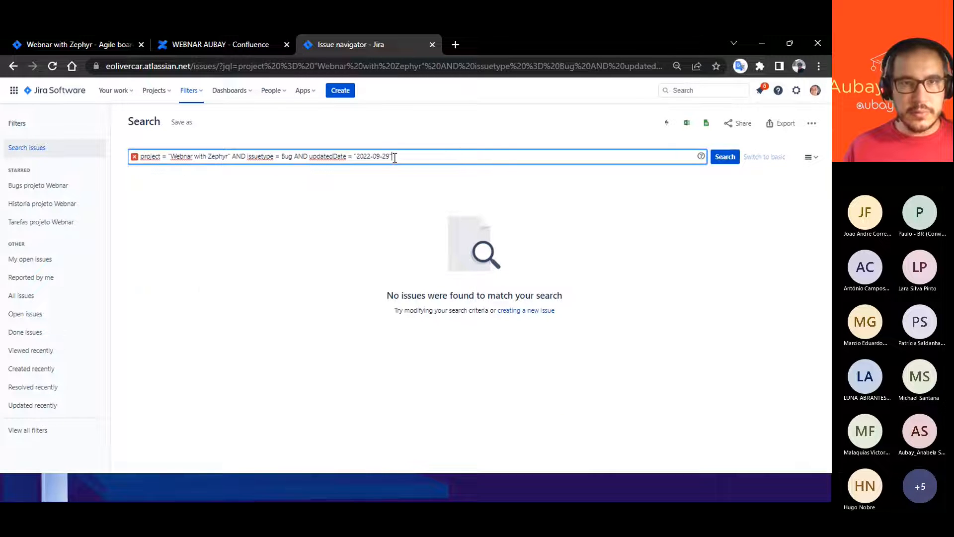
pyautogui.click(721, 158)
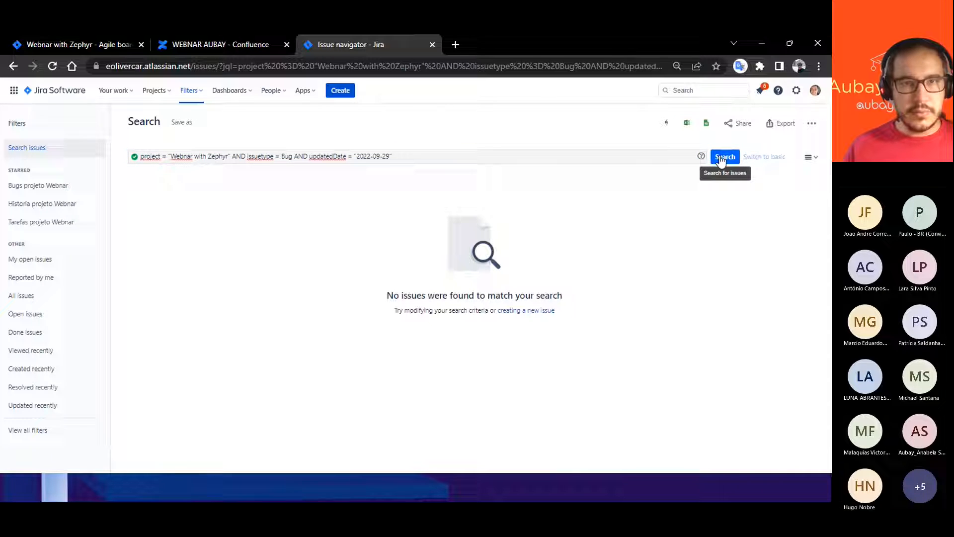
# - Try the query with updatedDate = 2022-08-29, without quotes around the date, and run the search
pyautogui.click(405, 157)
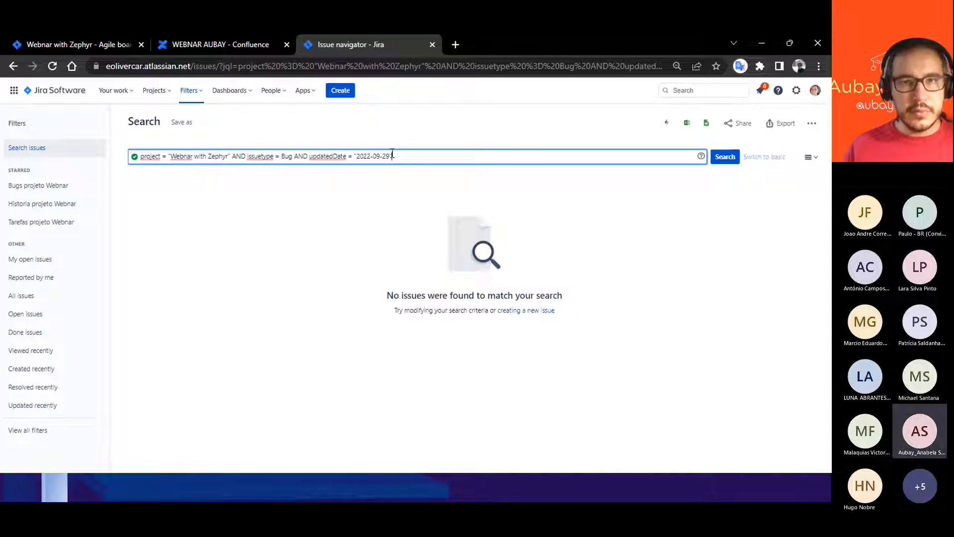
pyautogui.press('Left')
pyautogui.press('Left')
pyautogui.press('Left')
pyautogui.press('Left')
pyautogui.press('BackSpace')
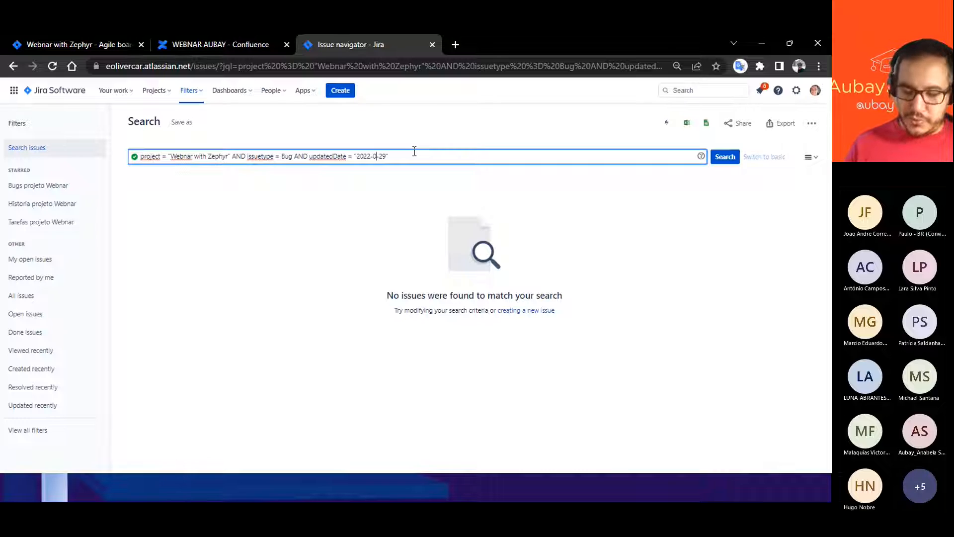
pyautogui.write('8')
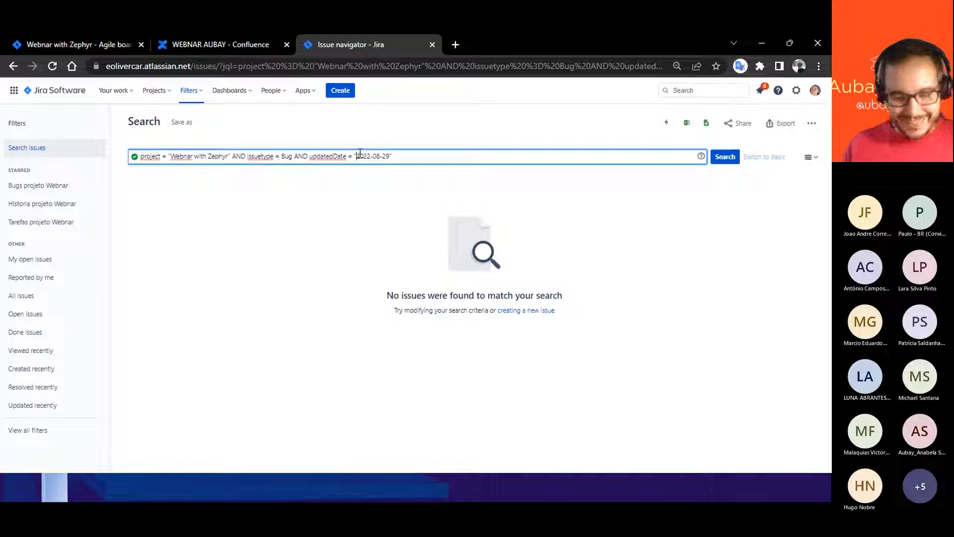
pyautogui.click(730, 155)
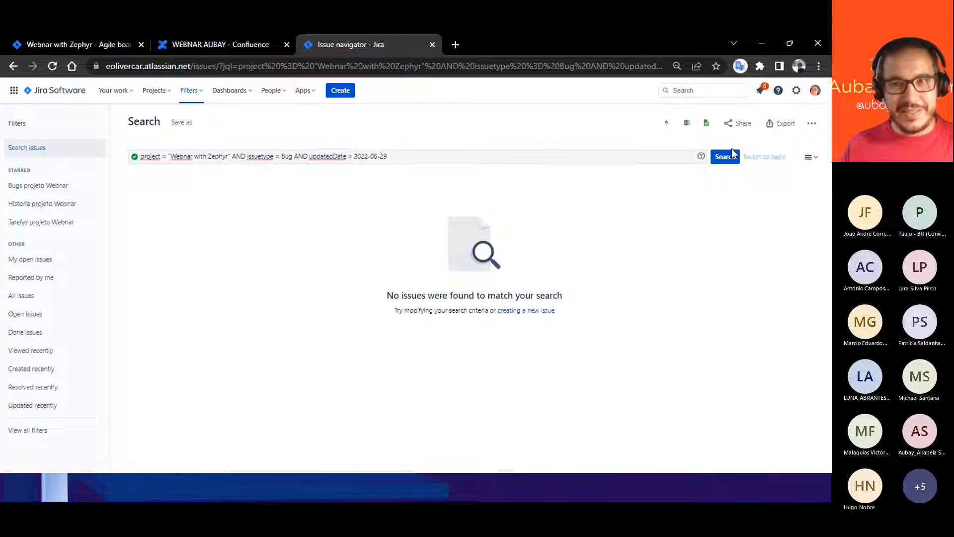
# - Try the is operator in the updatedDate condition and run the search
pyautogui.click(412, 160)
pyautogui.click(351, 158)
pyautogui.press('BackSpace')
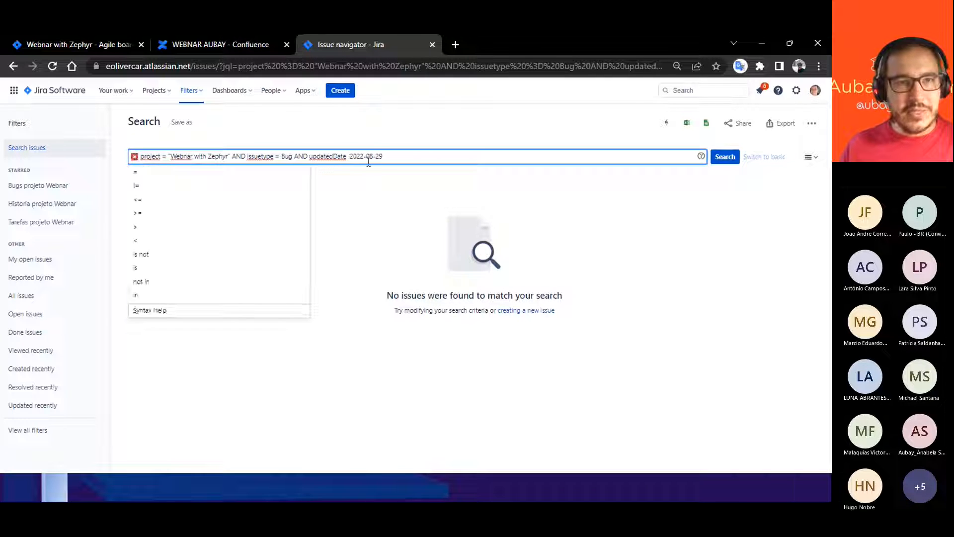
pyautogui.click(138, 269)
pyautogui.click(721, 158)
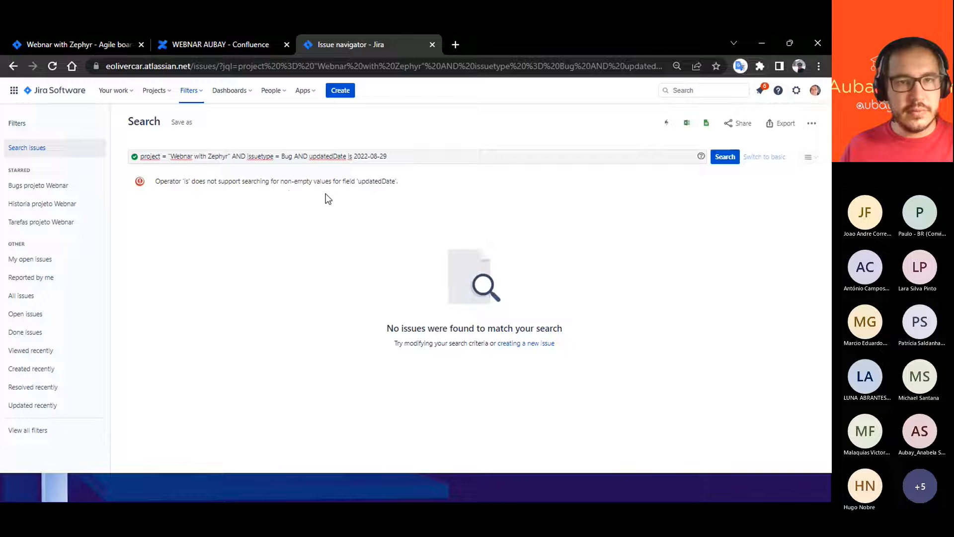
# - Try the updated field instead of updatedDate in the date condition and run the search
pyautogui.click(349, 158)
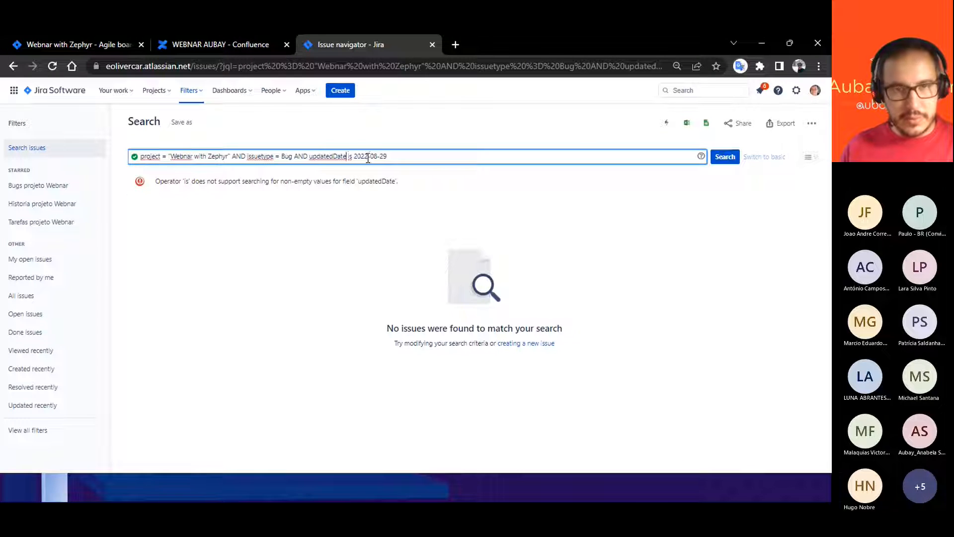
pyautogui.press('BackSpace')
pyautogui.press('BackSpace')
pyautogui.press('BackSpace')
pyautogui.press('BackSpace')
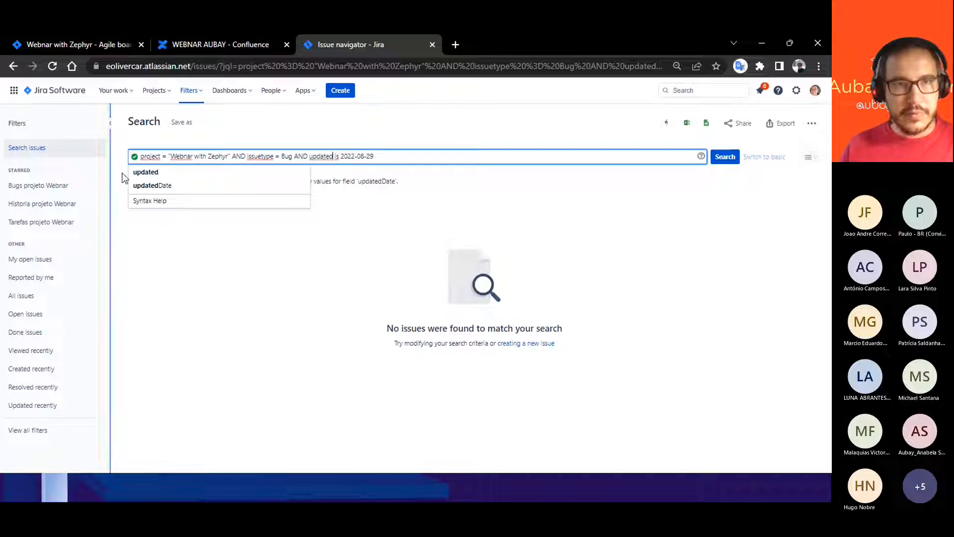
pyautogui.click(148, 174)
pyautogui.click(718, 160)
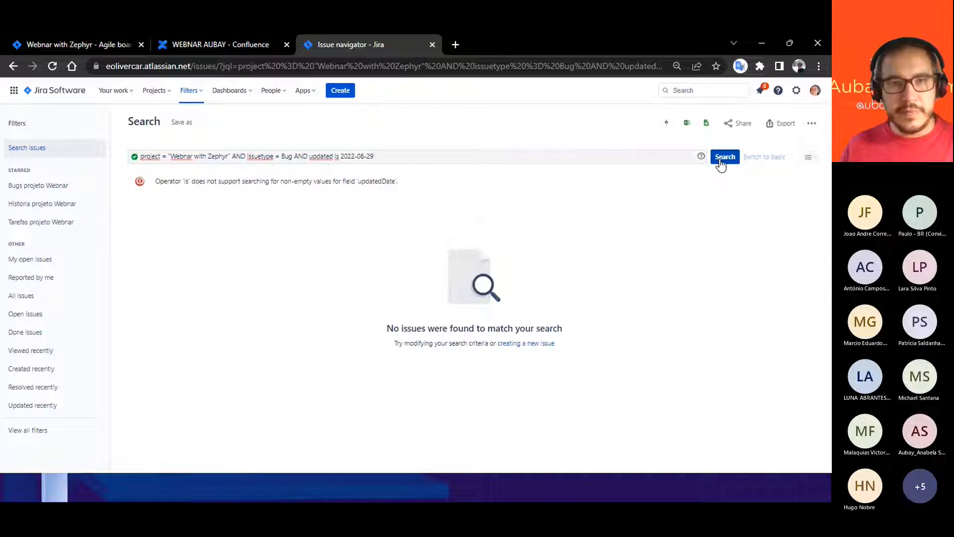
# - Try the = operator in the updated condition and run the search
pyautogui.click(336, 160)
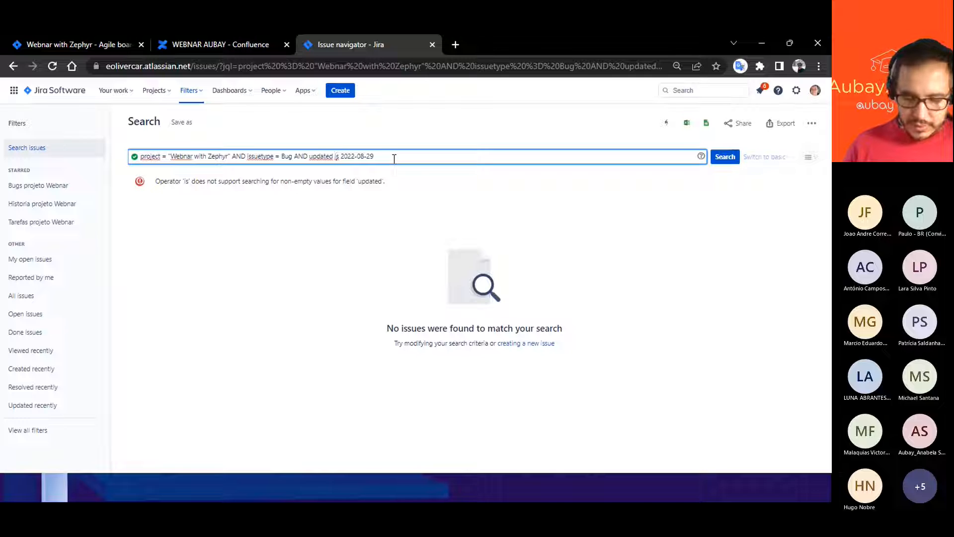
pyautogui.press('BackSpace')
pyautogui.press('Delete')
pyautogui.write('=')
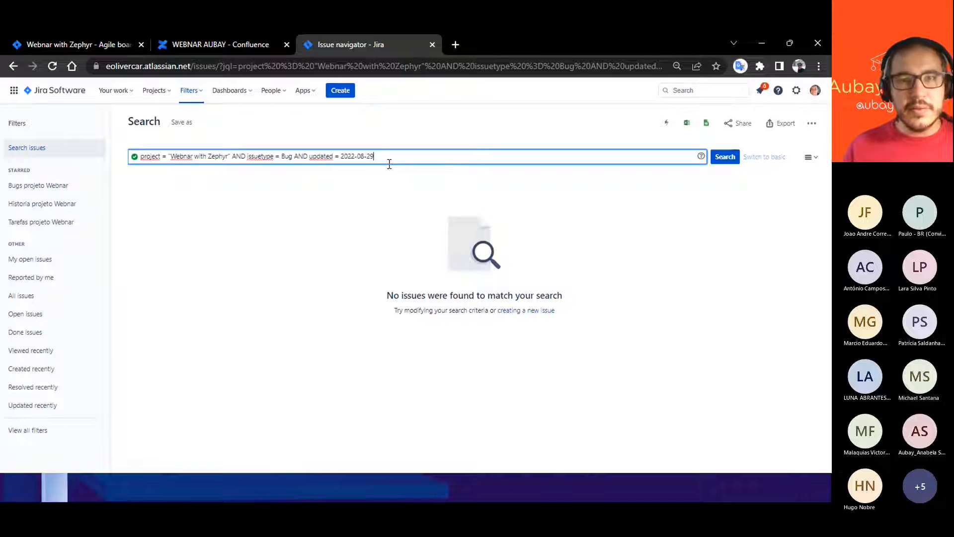
pyautogui.click(729, 158)
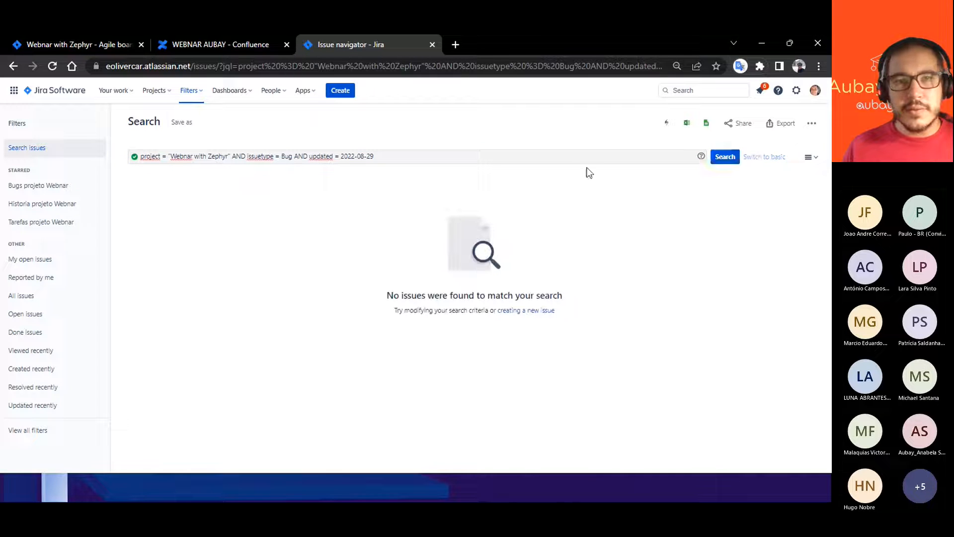
# - Remove the updated condition, rerun the query ending at issuetype = Bug, and check Bug8's updated date
pyautogui.click(457, 158)
pyautogui.press('BackSpace')
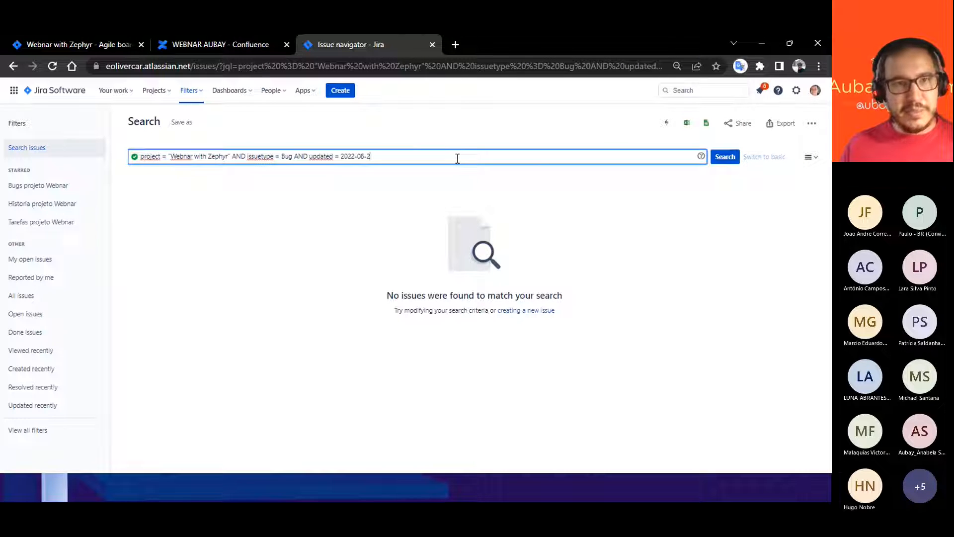
pyautogui.press('BackSpace')
pyautogui.press('BackSpace')
pyautogui.press('BackSpace')
pyautogui.press('BackSpace')
pyautogui.press('BackSpace')
pyautogui.press('BackSpace')
pyautogui.press('BackSpace')
pyautogui.press('BackSpace')
pyautogui.press('BackSpace')
pyautogui.press('BackSpace')
pyautogui.press('BackSpace')
pyautogui.press('BackSpace')
pyautogui.press('BackSpace')
pyautogui.press('BackSpace')
pyautogui.press('BackSpace')
pyautogui.press('BackSpace')
pyautogui.press('BackSpace')
pyautogui.press('BackSpace')
pyautogui.press('BackSpace')
pyautogui.press('BackSpace')
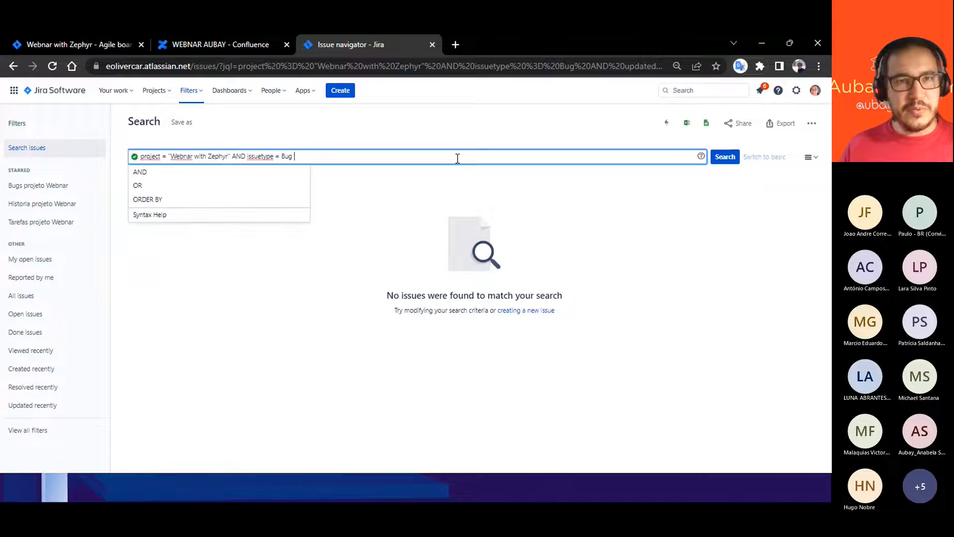
pyautogui.click(725, 157)
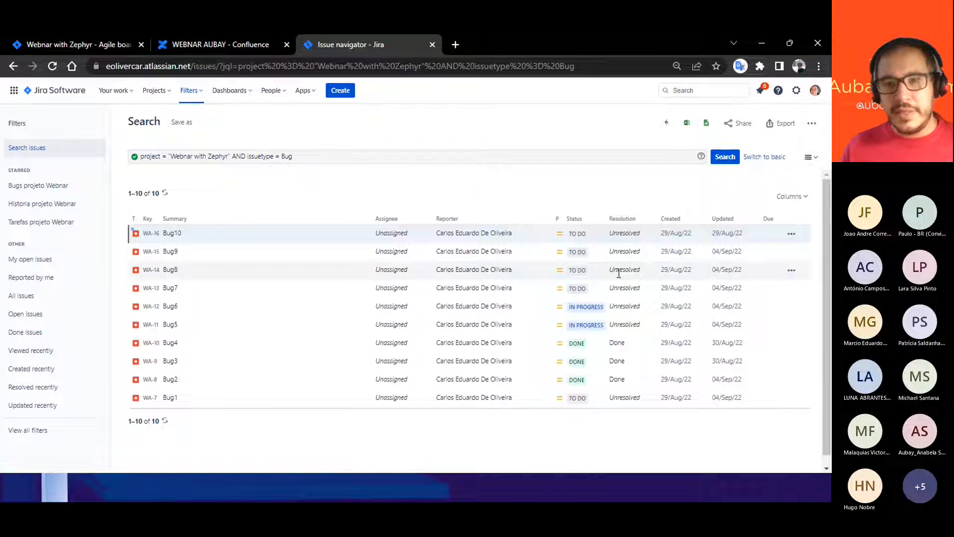
pyautogui.doubleClick(726, 270)
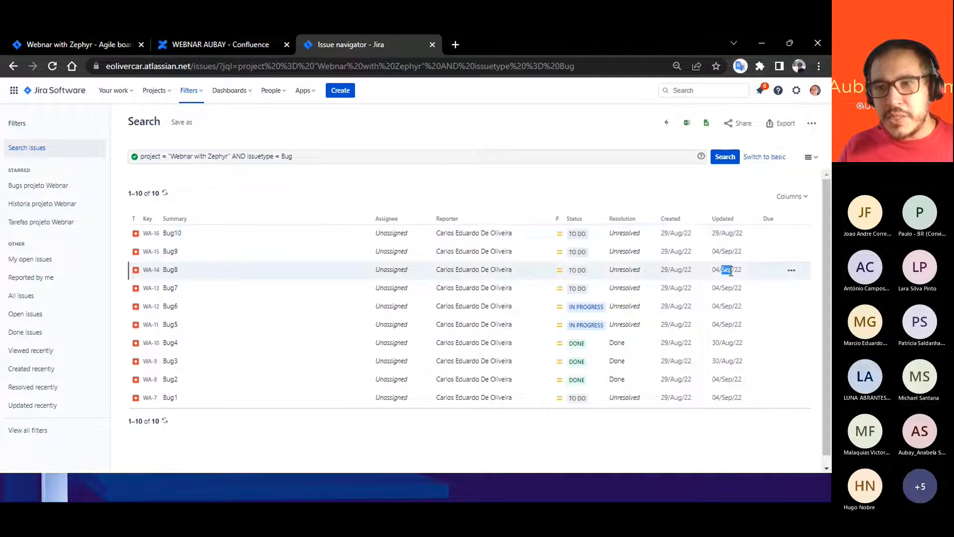
# - Copy Bug8's updated date, add AND updatedDate = 04/Sep/22 to the query and run the search
pyautogui.click(791, 270)
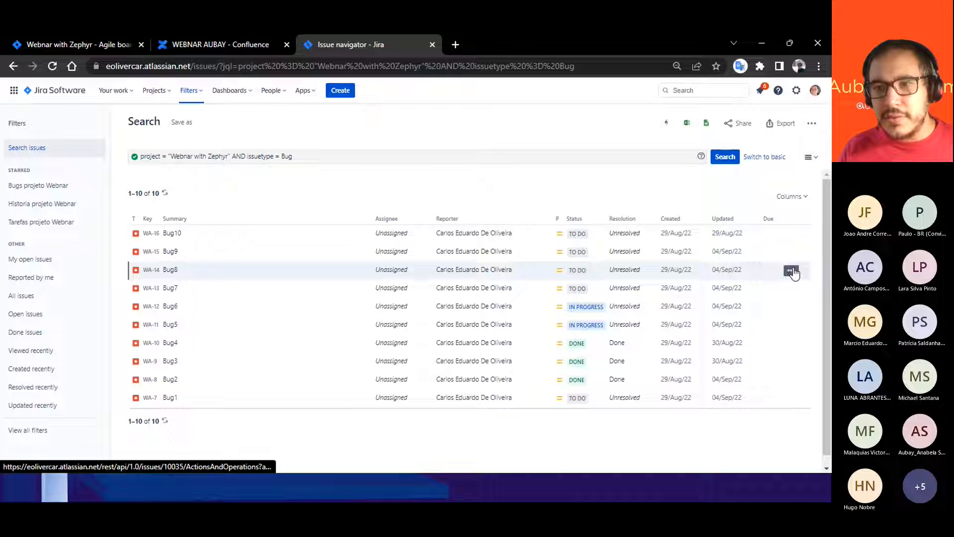
pyautogui.moveTo(713, 269); pyautogui.dragTo(742, 273)
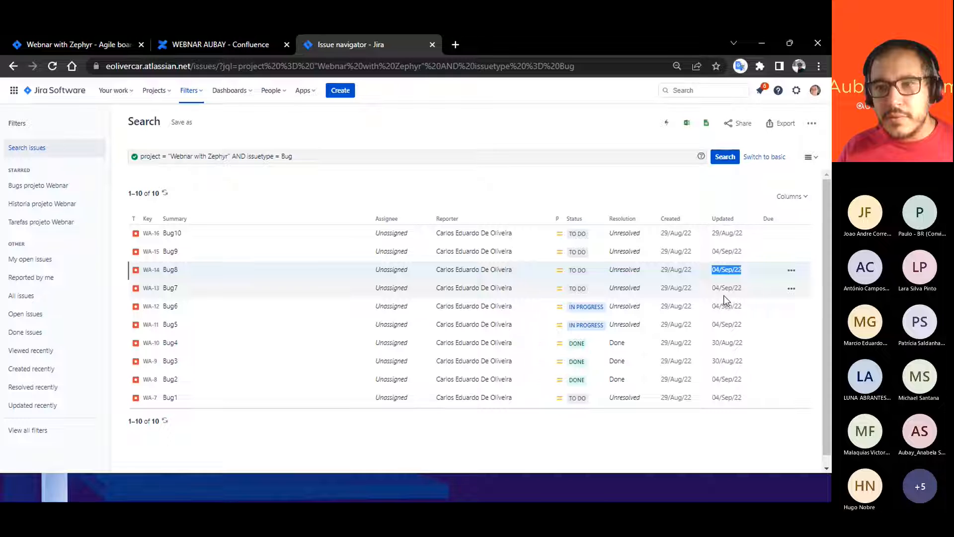
pyautogui.click(313, 160)
pyautogui.write('AND')
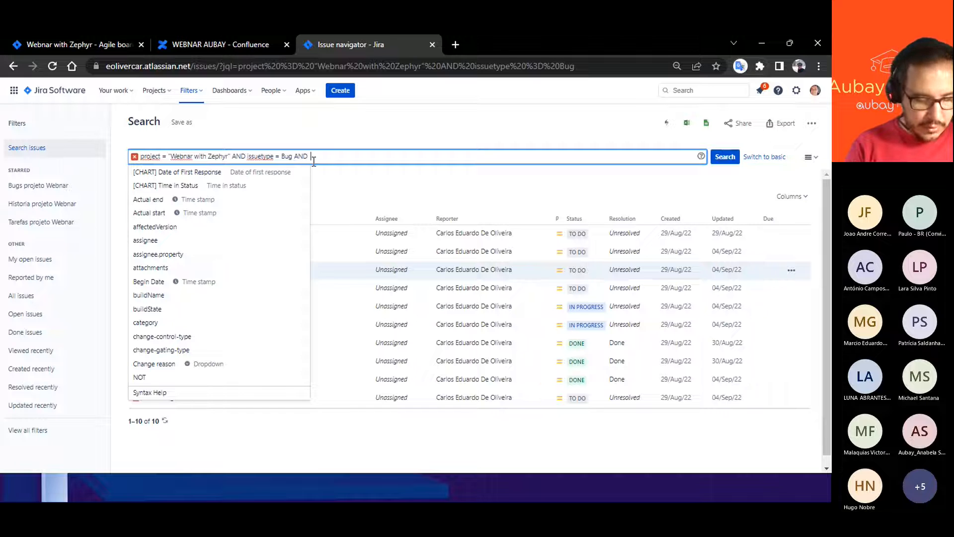
pyautogui.write('  U')
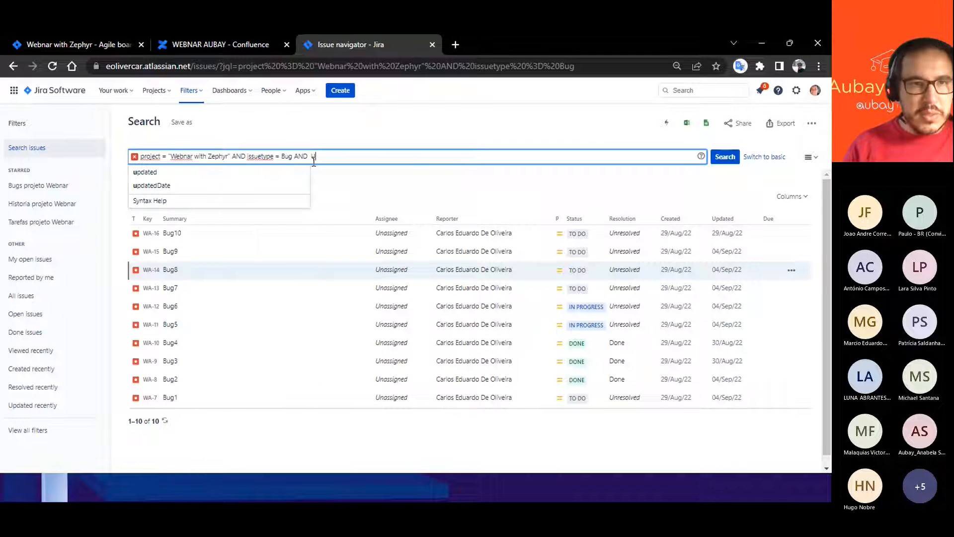
pyautogui.click(165, 186)
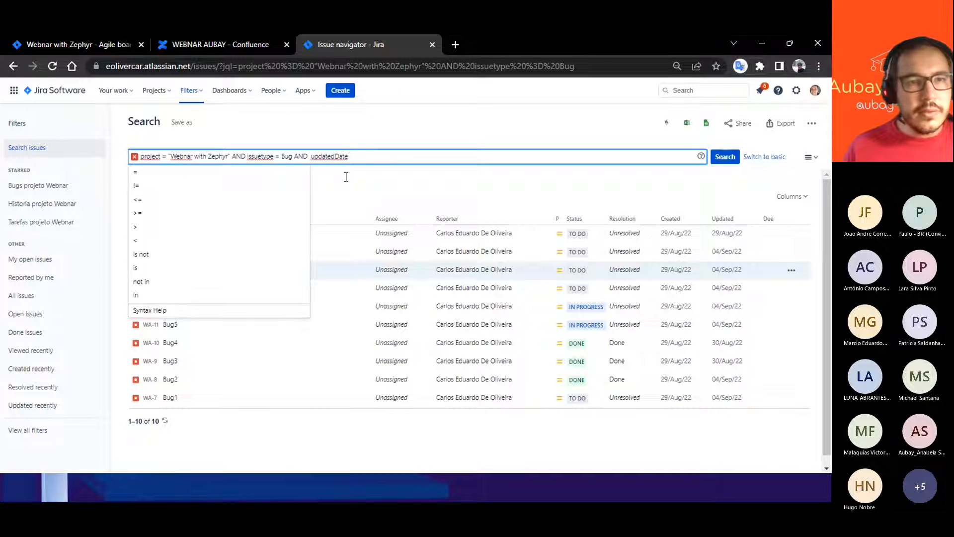
pyautogui.click(138, 174)
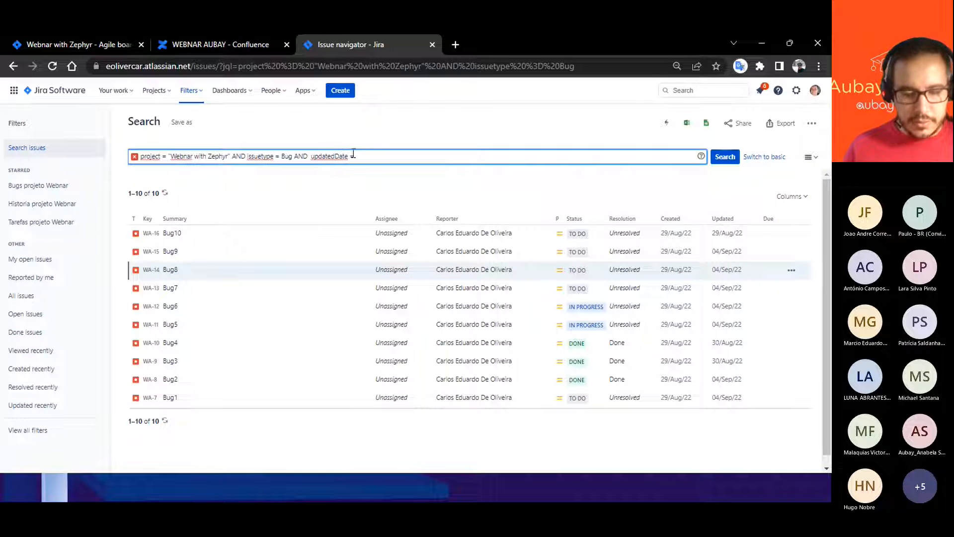
pyautogui.write('04/Sep/22')
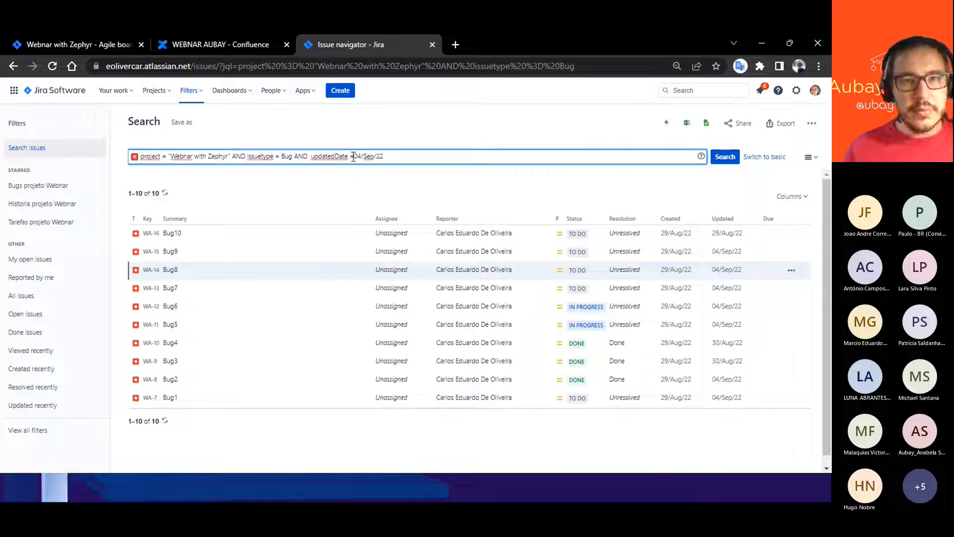
pyautogui.click(353, 157)
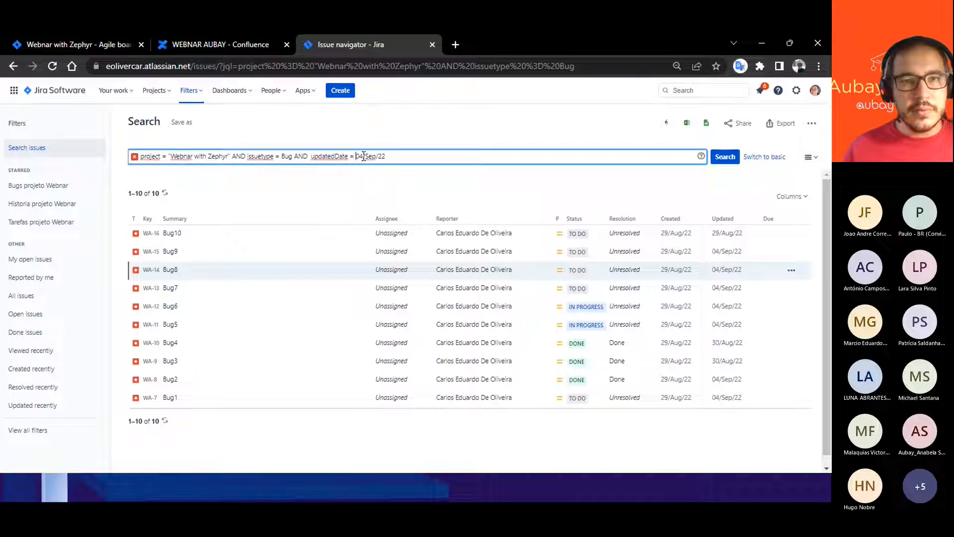
pyautogui.click(723, 157)
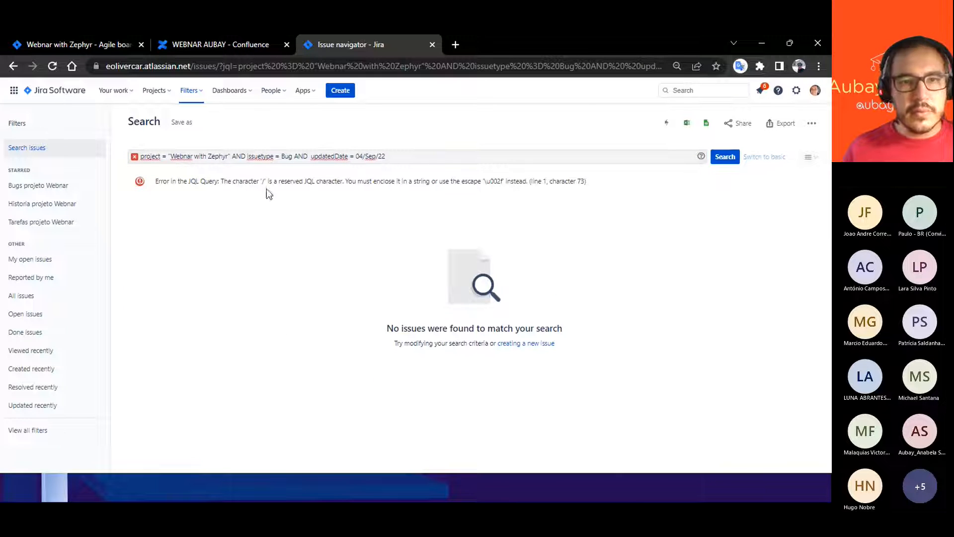
# - Try the date with hyphens as 04-Sep-22 in the updatedDate condition and run the search
pyautogui.click(365, 157)
pyautogui.press('BackSpace')
pyautogui.write('-')
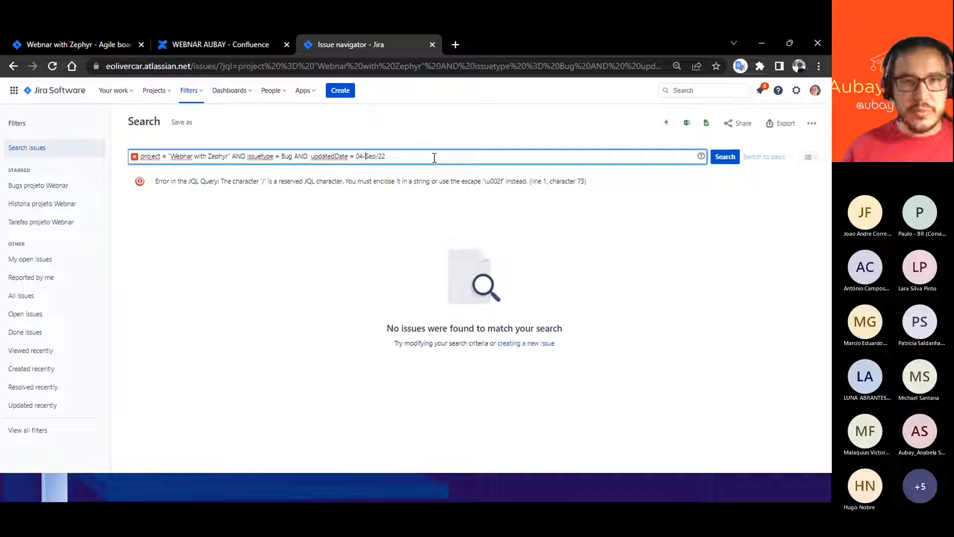
pyautogui.click(380, 157)
pyautogui.press('BackSpace')
pyautogui.write('-')
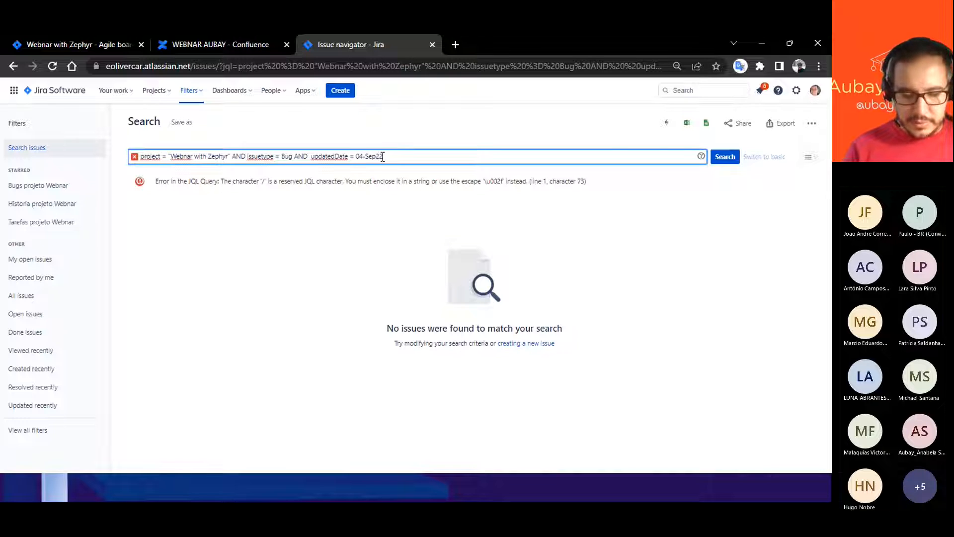
pyautogui.press('Return')
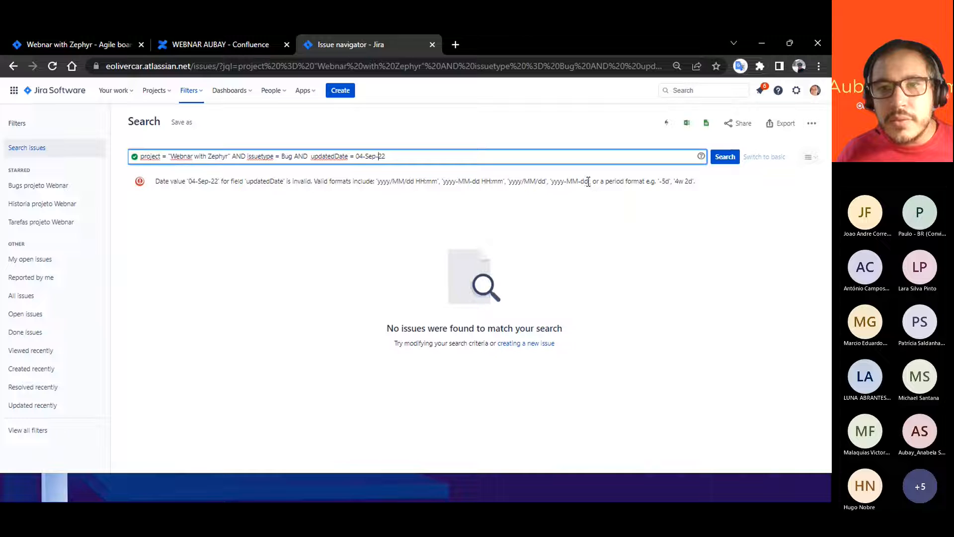
# - Check the accepted yyyy-MM-dd format, replace the updatedDate value with "2022-08-29" in quotes and run the search
pyautogui.moveTo(587, 182); pyautogui.dragTo(555, 178)
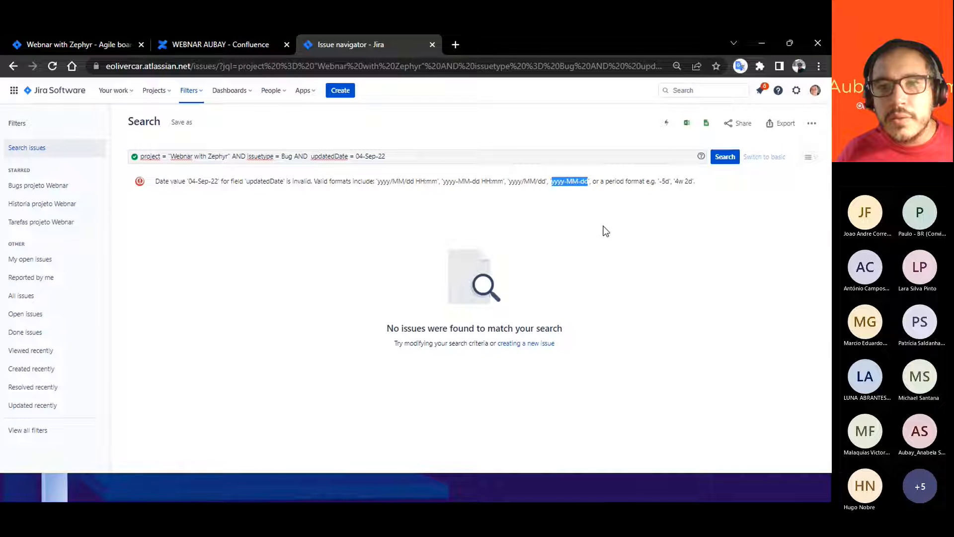
pyautogui.click(564, 185)
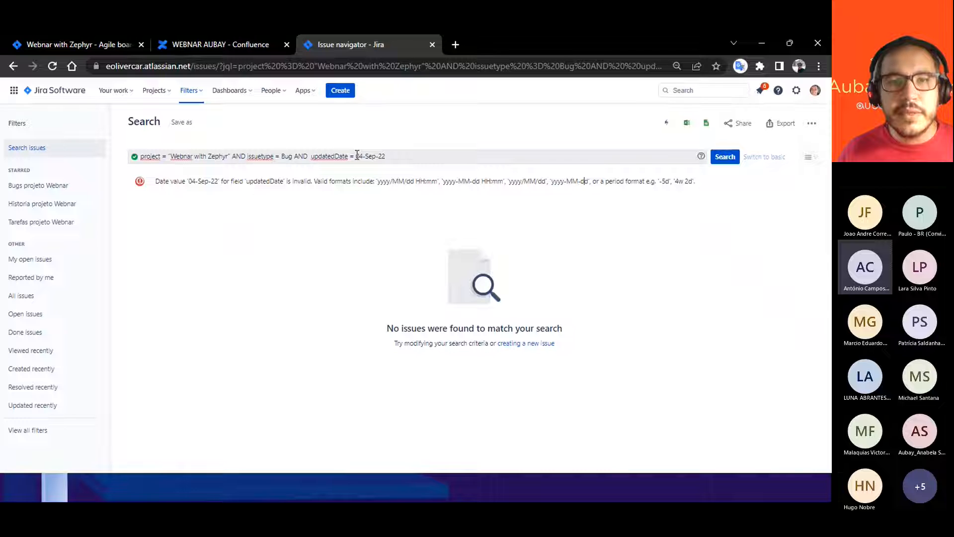
pyautogui.moveTo(356, 156); pyautogui.dragTo(389, 159)
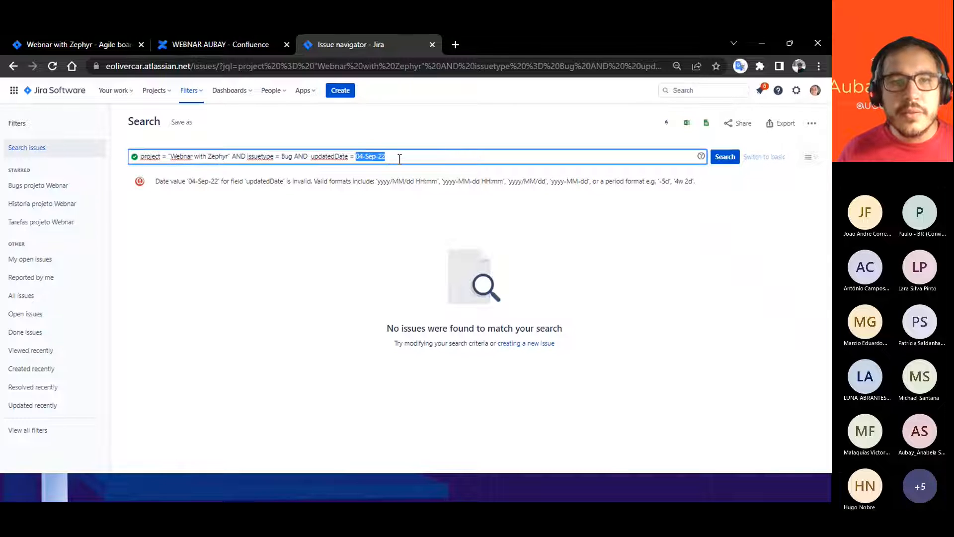
pyautogui.press('BackSpace')
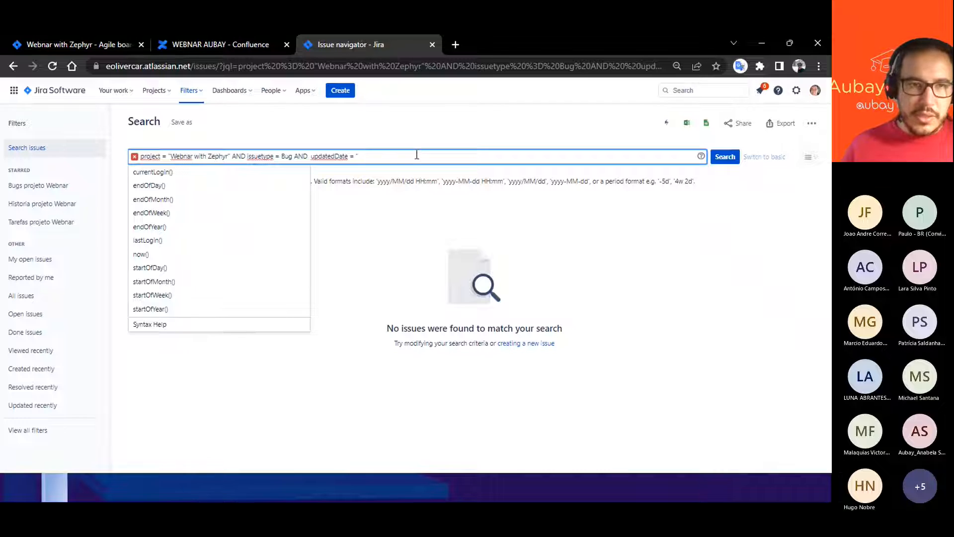
pyautogui.write('20')
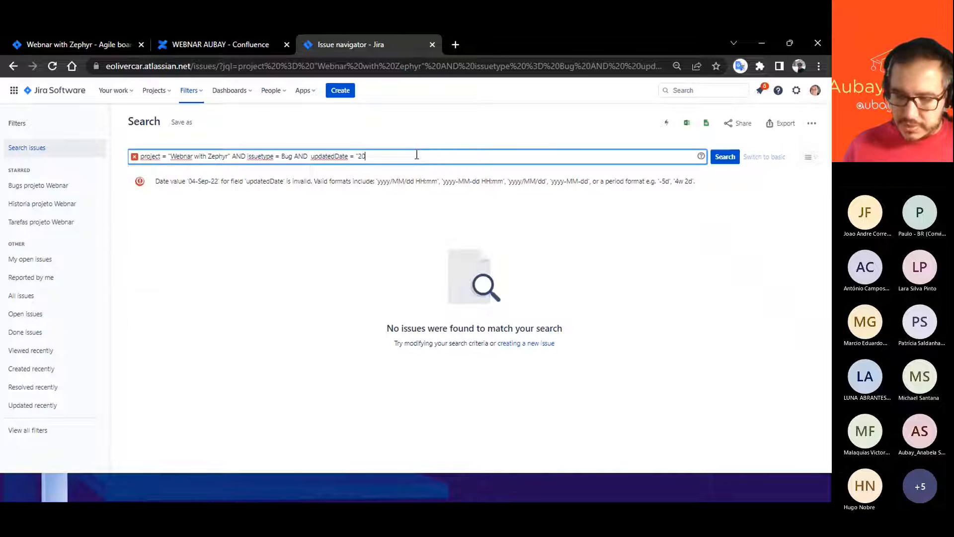
pyautogui.write('22-08')
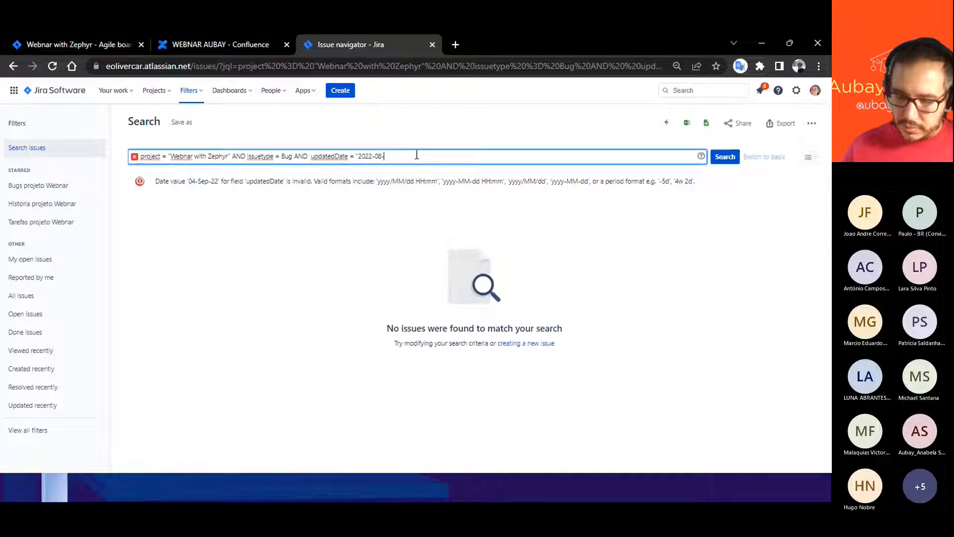
pyautogui.write('-29')
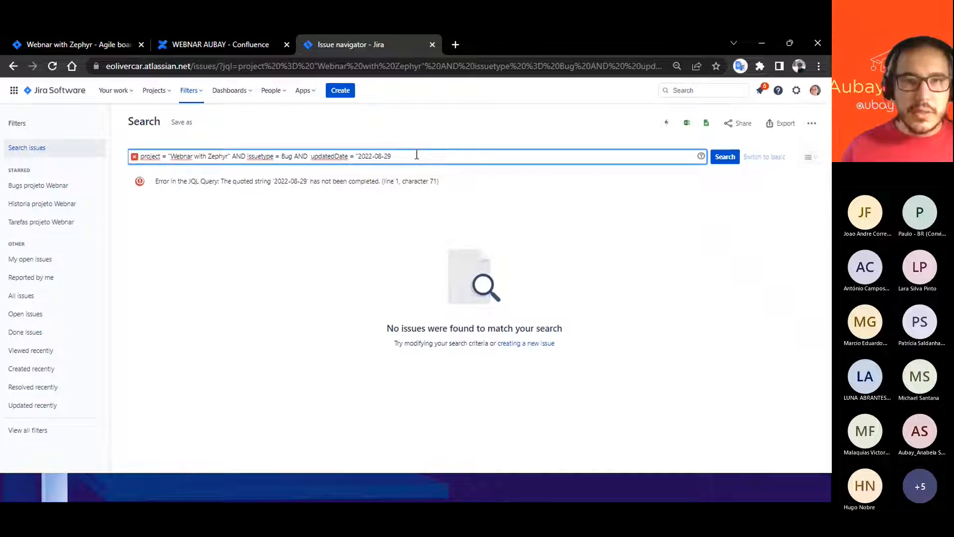
pyautogui.write('"')
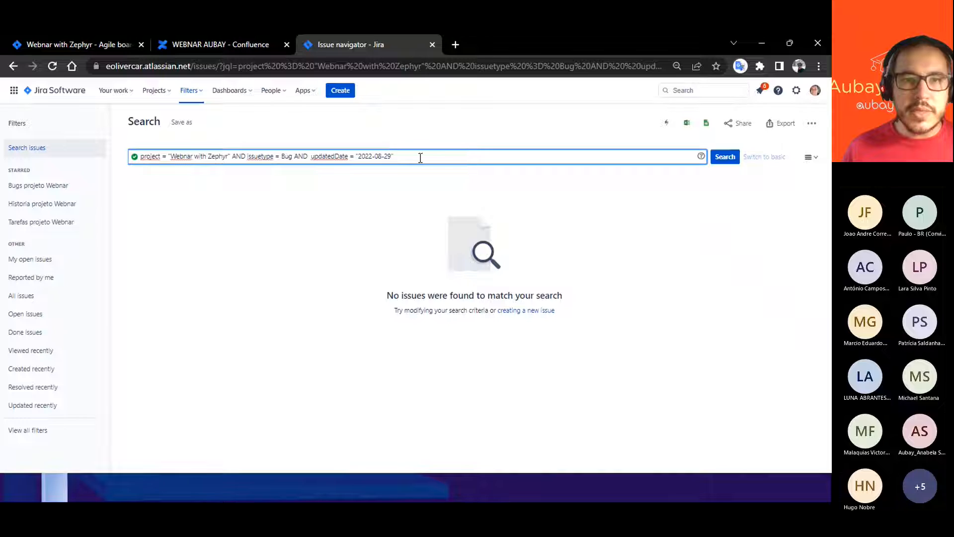
# - Change the updatedDate value to "2022-08-30" and run the search
pyautogui.press('BackSpace')
pyautogui.press('BackSpace')
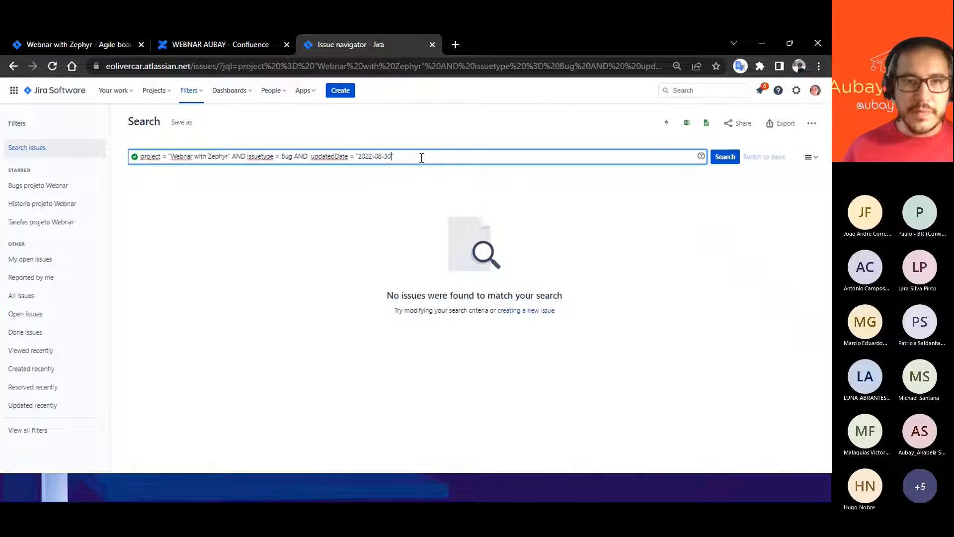
pyautogui.click(724, 157)
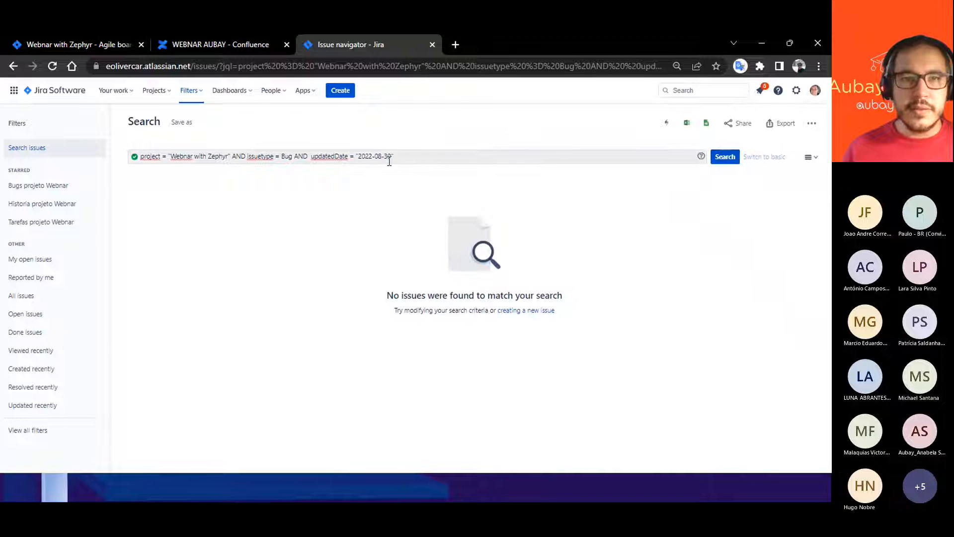
# - Change the updatedDate operator to > and run the search
pyautogui.click(352, 158)
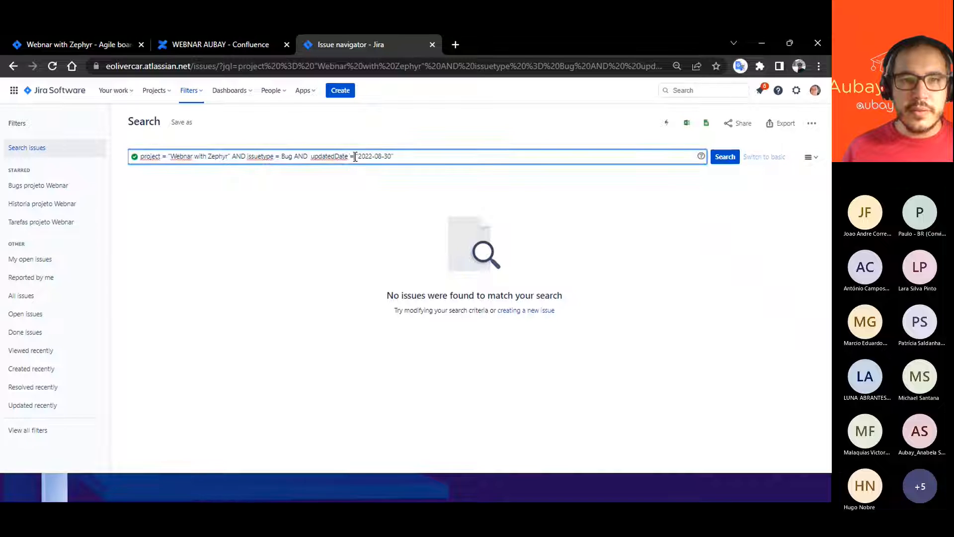
pyautogui.press('BackSpace')
pyautogui.write('>')
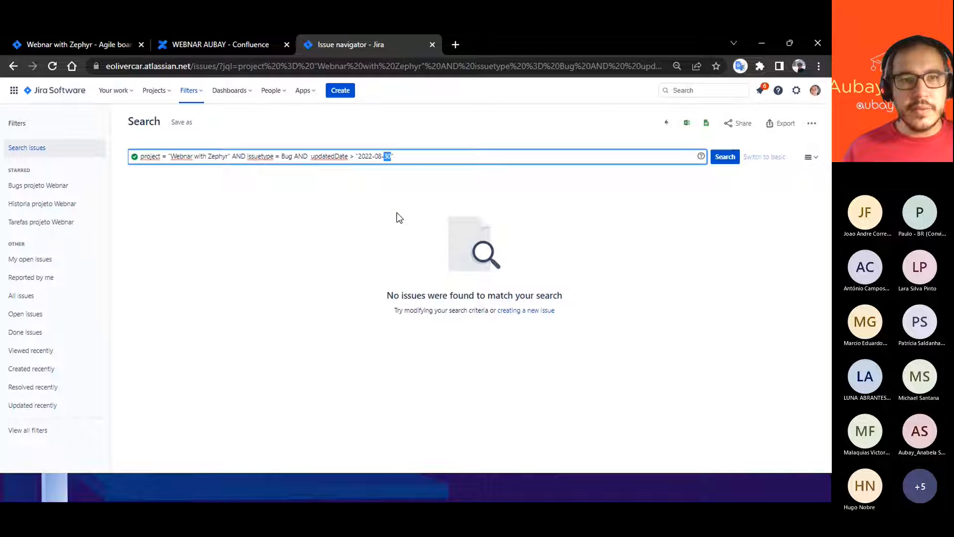
pyautogui.click(358, 157)
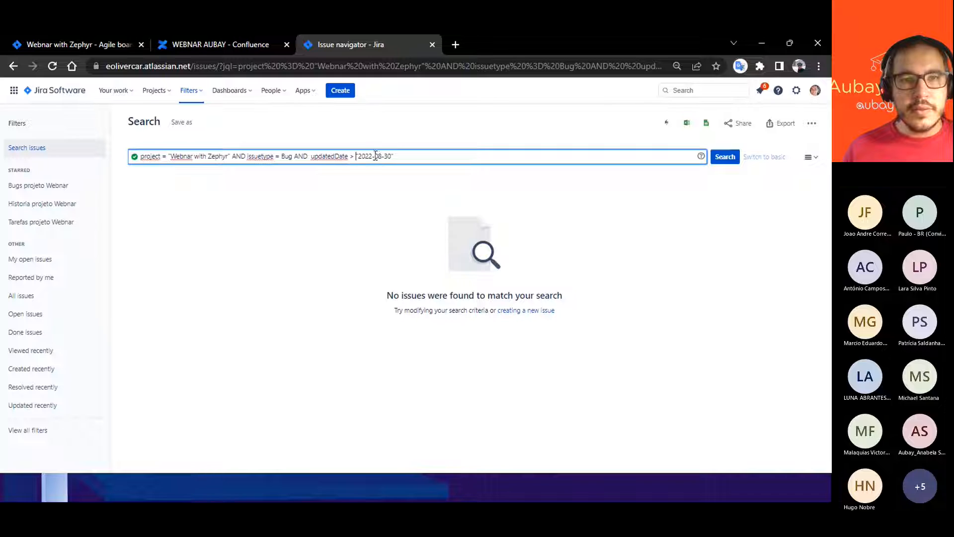
pyautogui.moveTo(378, 156); pyautogui.dragTo(380, 157)
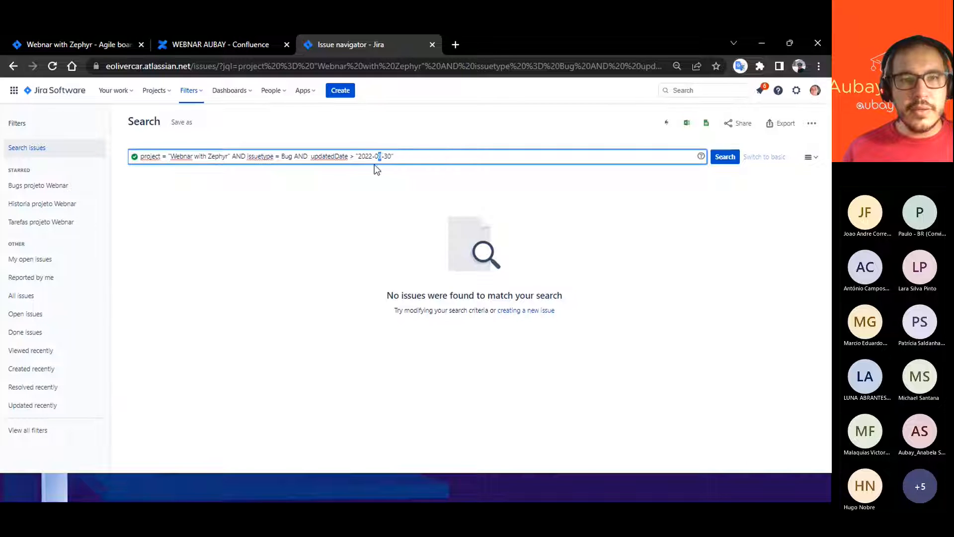
pyautogui.click(725, 158)
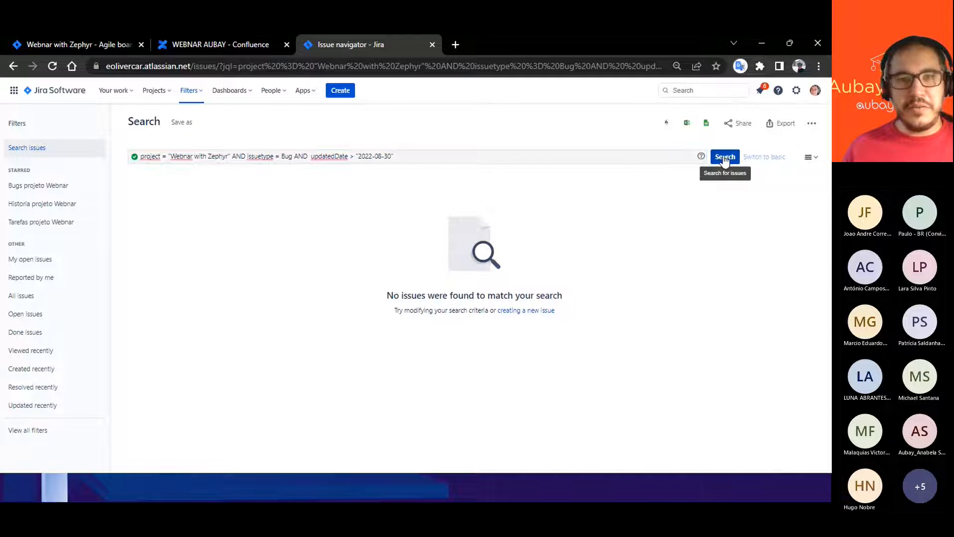
# - Try the < operator in the updatedDate condition, keeping the date in quotes
pyautogui.click(359, 156)
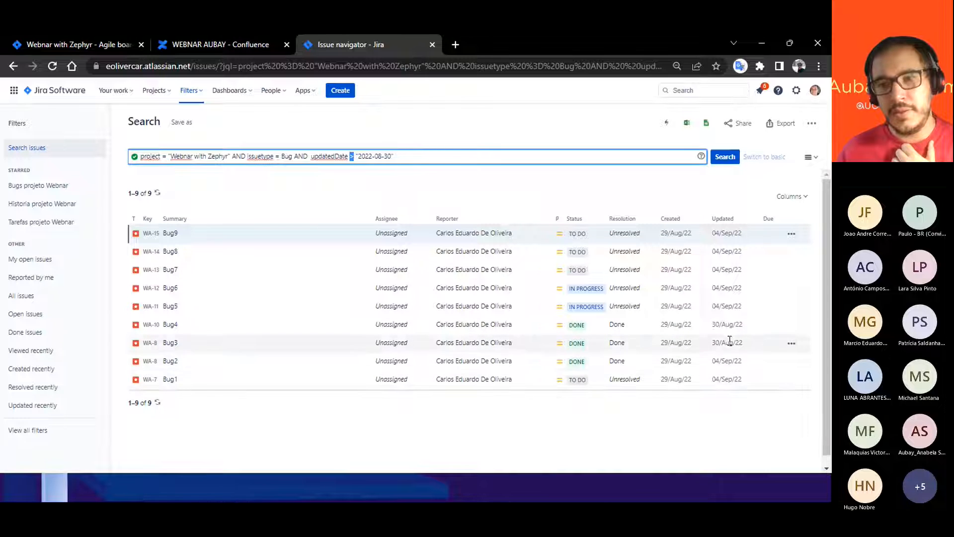
pyautogui.moveTo(725, 328)
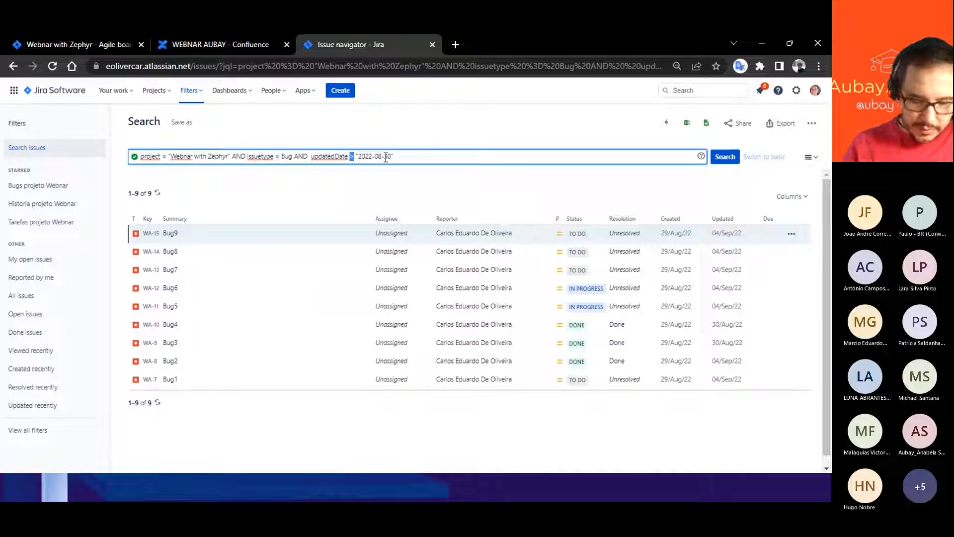
pyautogui.write('<')
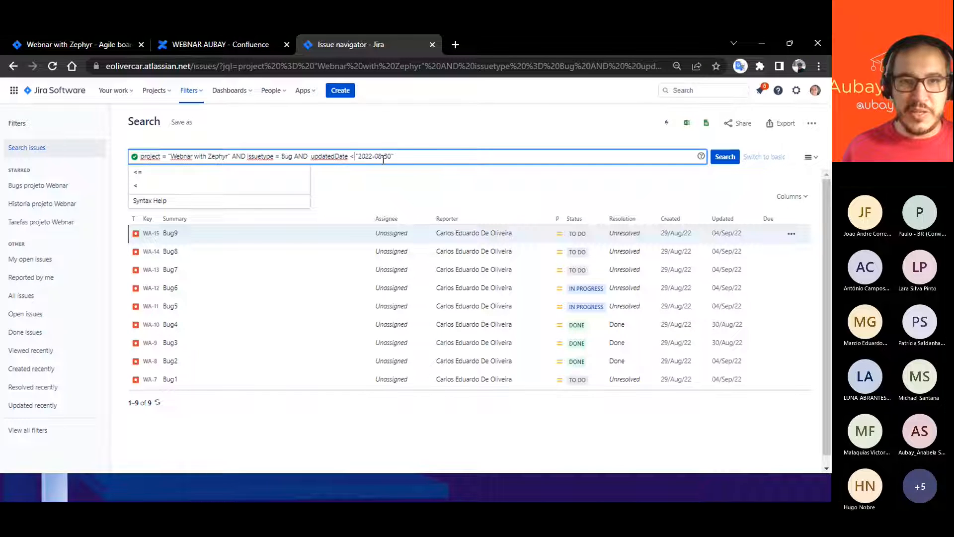
pyautogui.click(393, 154)
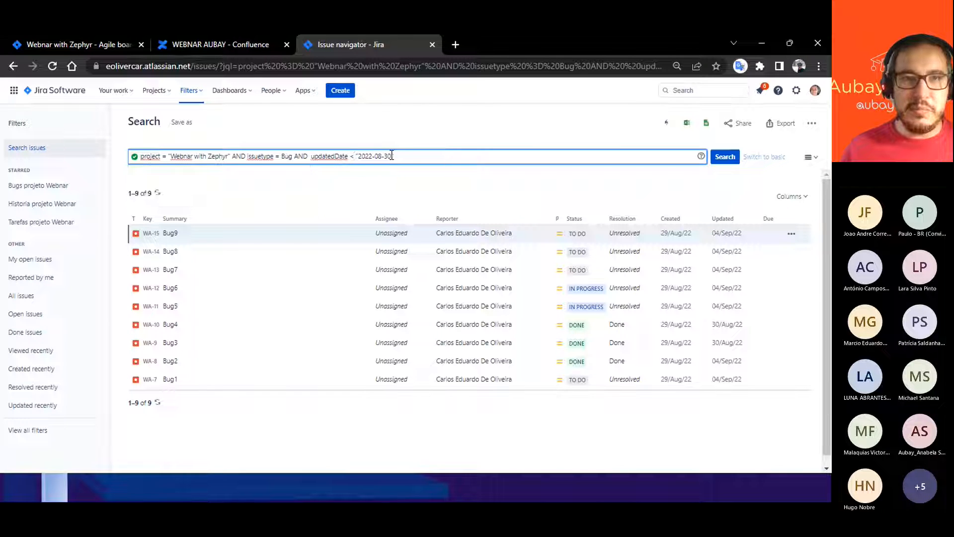
pyautogui.write('"')
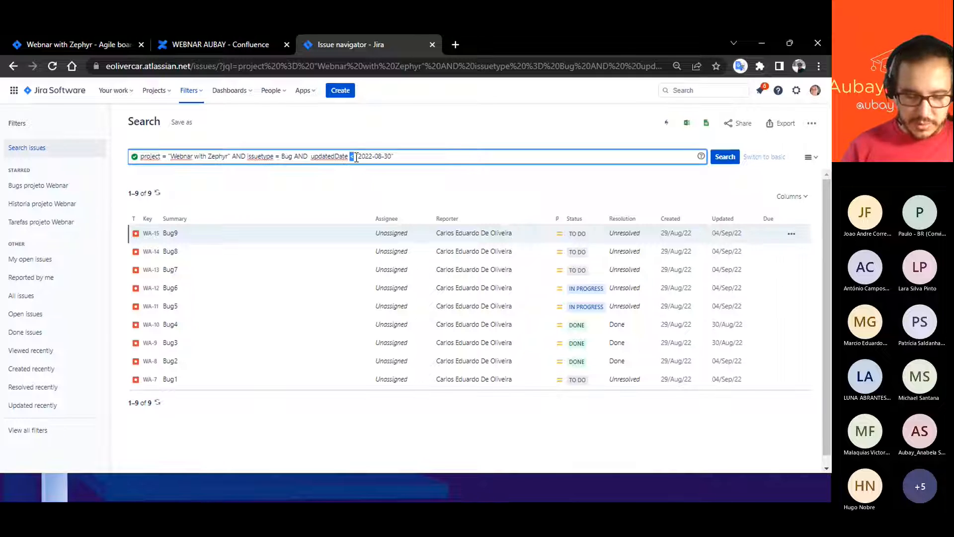
# - Set the updatedDate condition's operator to > and its date to "2022-08-29"
pyautogui.click(355, 156)
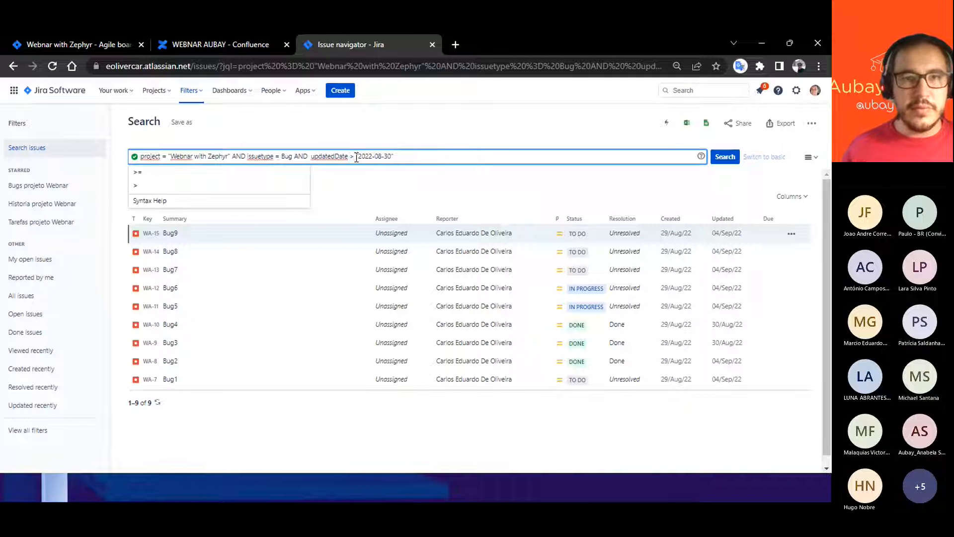
pyautogui.click(384, 157)
pyautogui.write('29"')
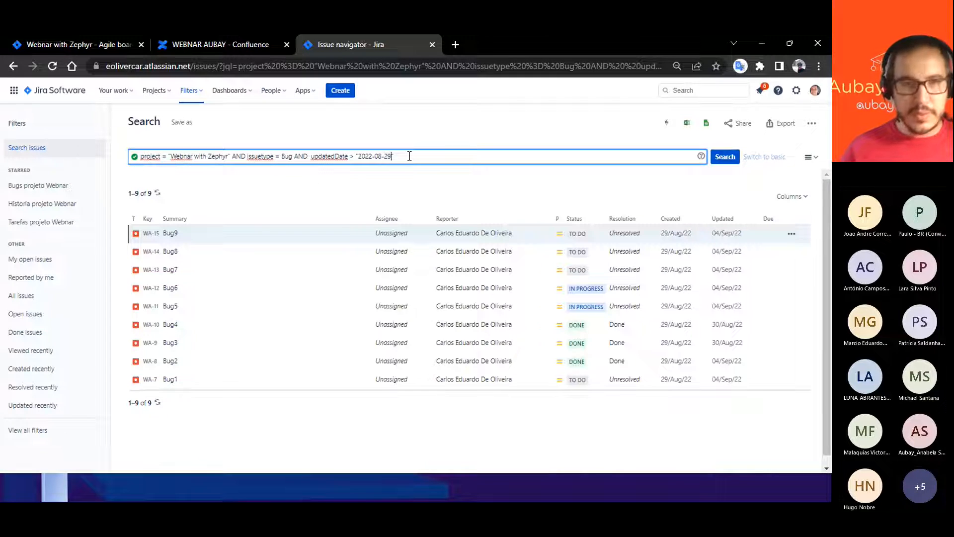
pyautogui.write(' AN')
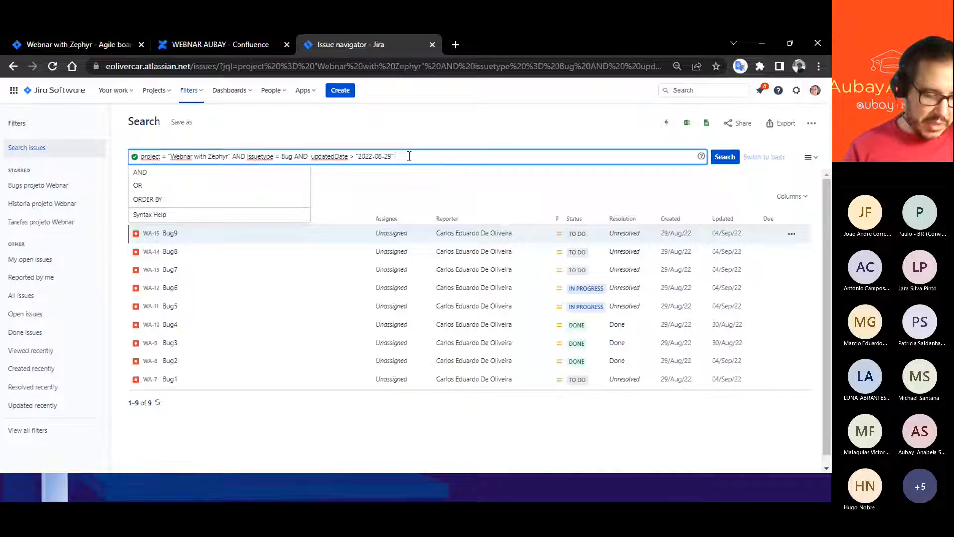
pyautogui.write('D')
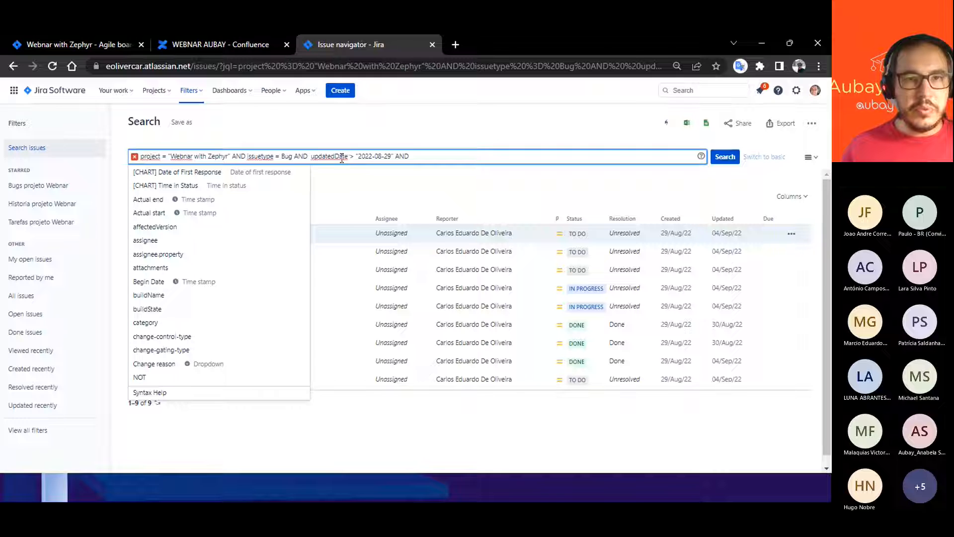
pyautogui.moveTo(350, 157); pyautogui.dragTo(313, 153)
pyautogui.hotkey('ctrl', 'c')
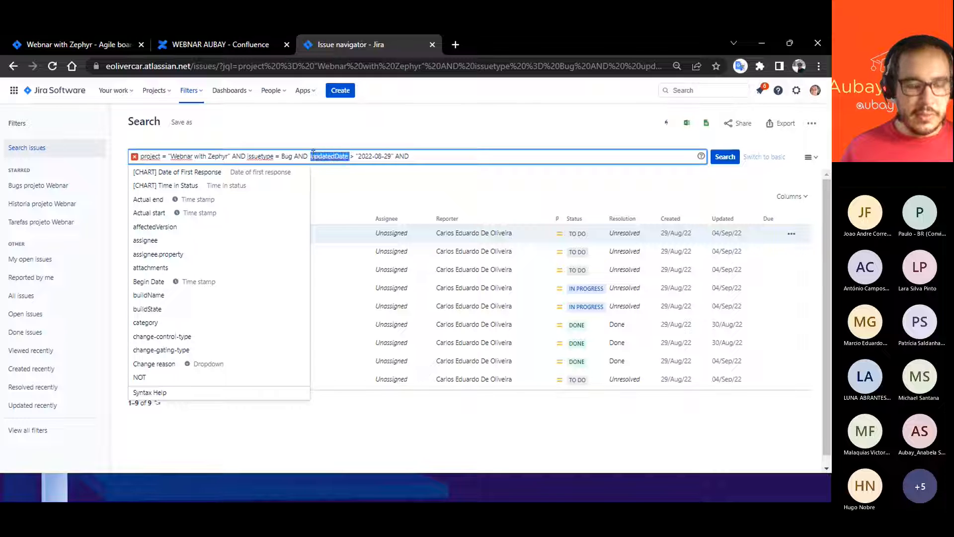
pyautogui.click(418, 156)
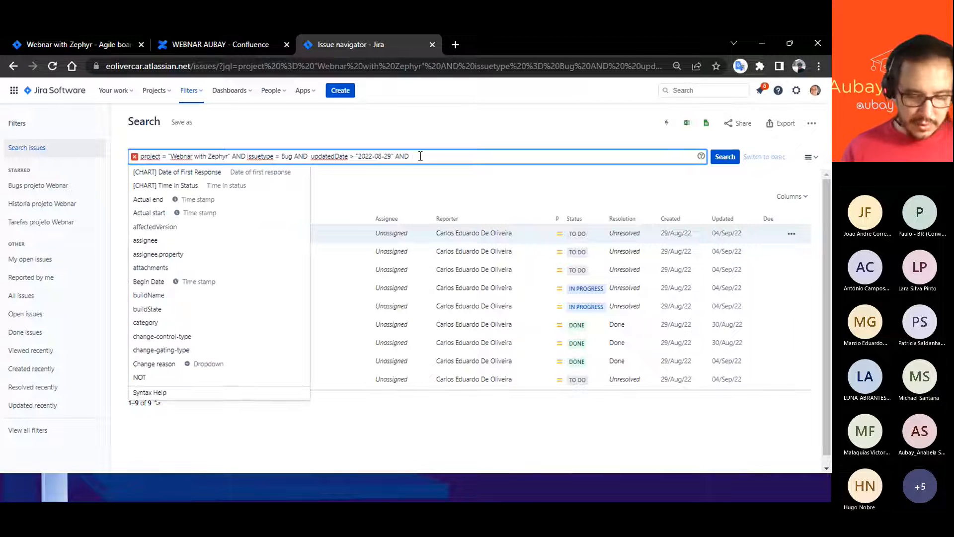
pyautogui.hotkey('ctrl', 'v')
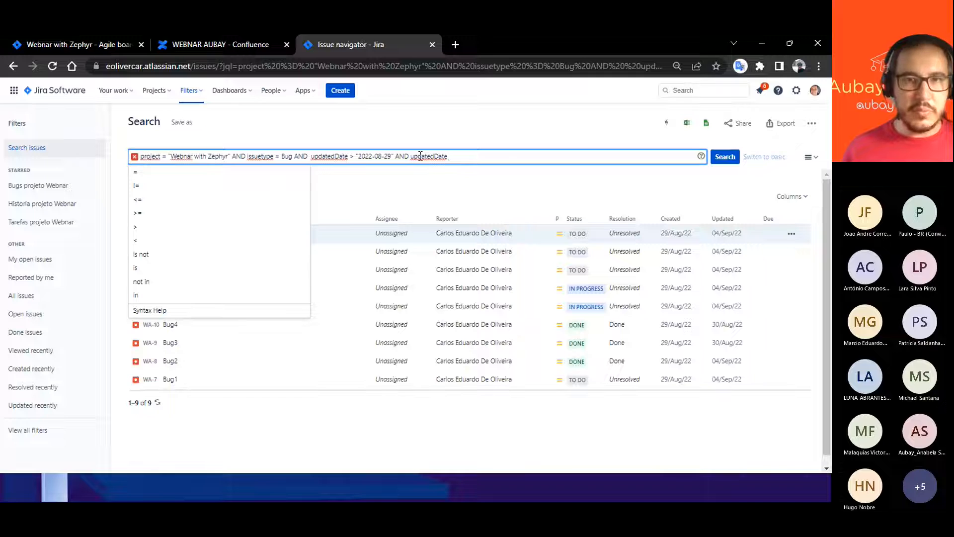
pyautogui.click(453, 159)
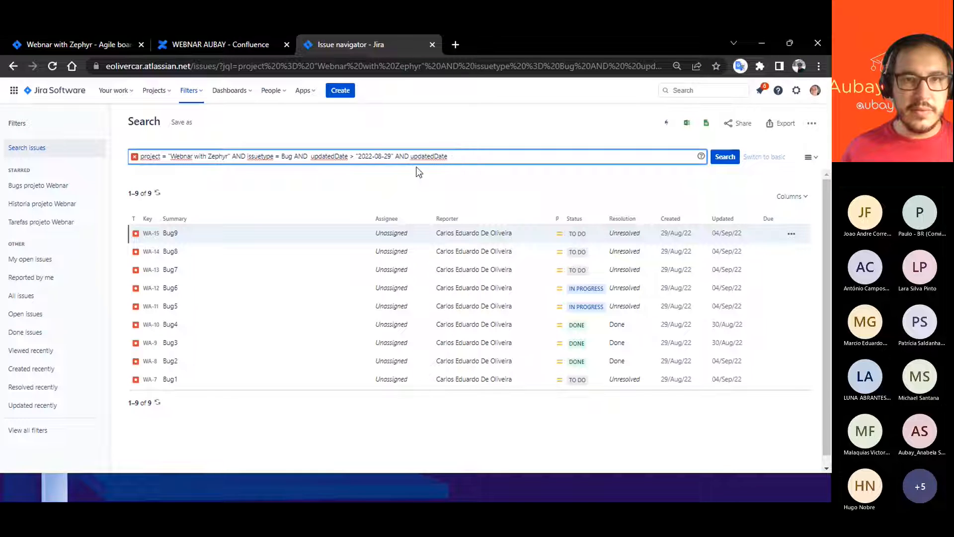
pyautogui.doubleClick(352, 156)
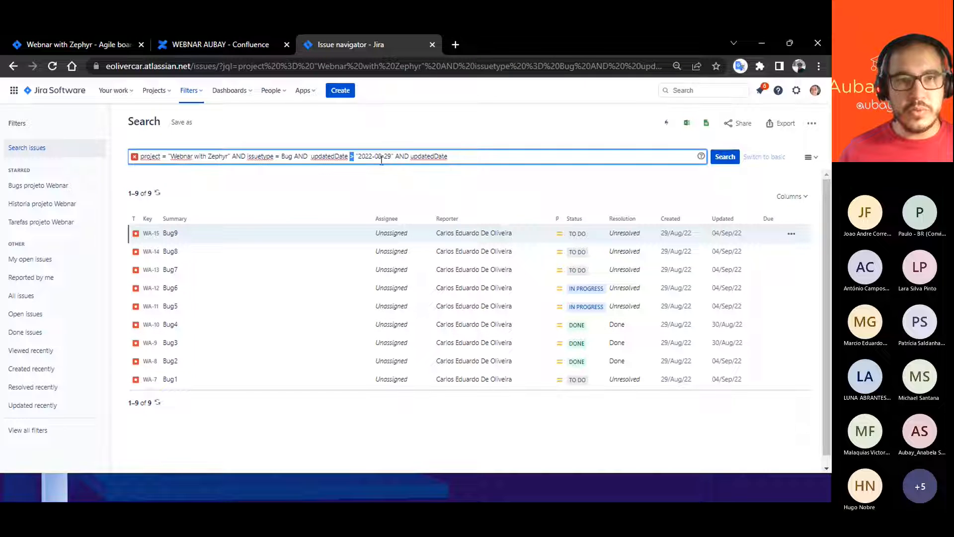
pyautogui.moveTo(396, 157); pyautogui.dragTo(450, 157)
pyautogui.press('BackSpace')
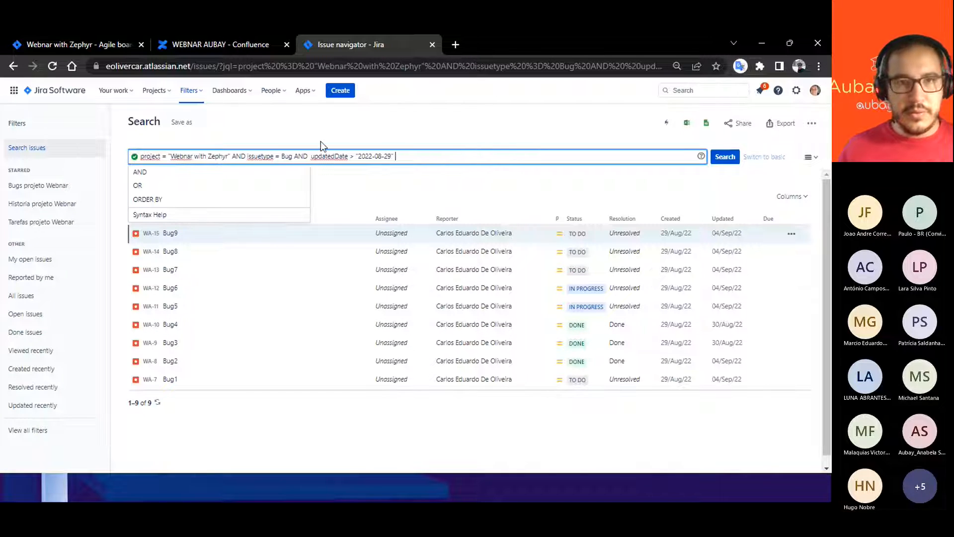
# - Try the = operator in the updatedDate condition and run the search
pyautogui.doubleClick(353, 157)
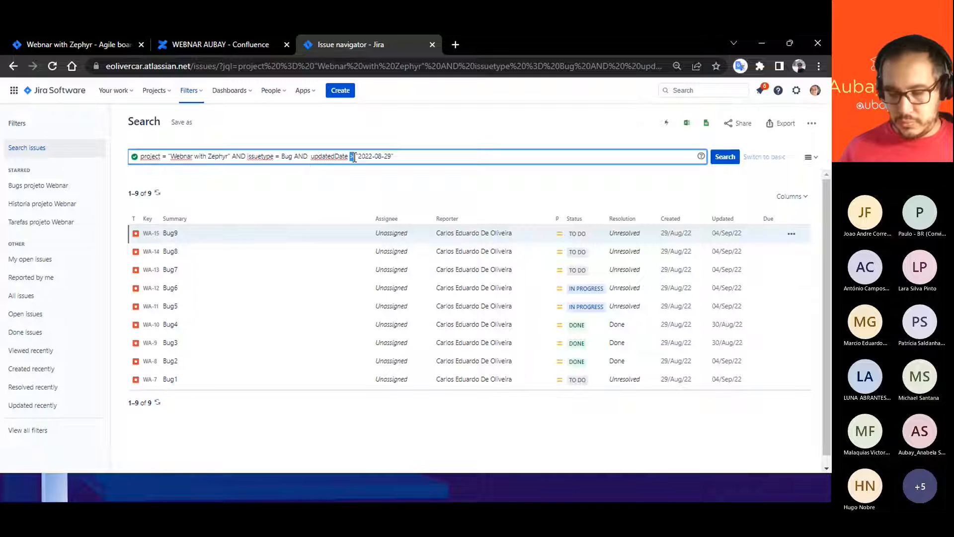
pyautogui.write('=')
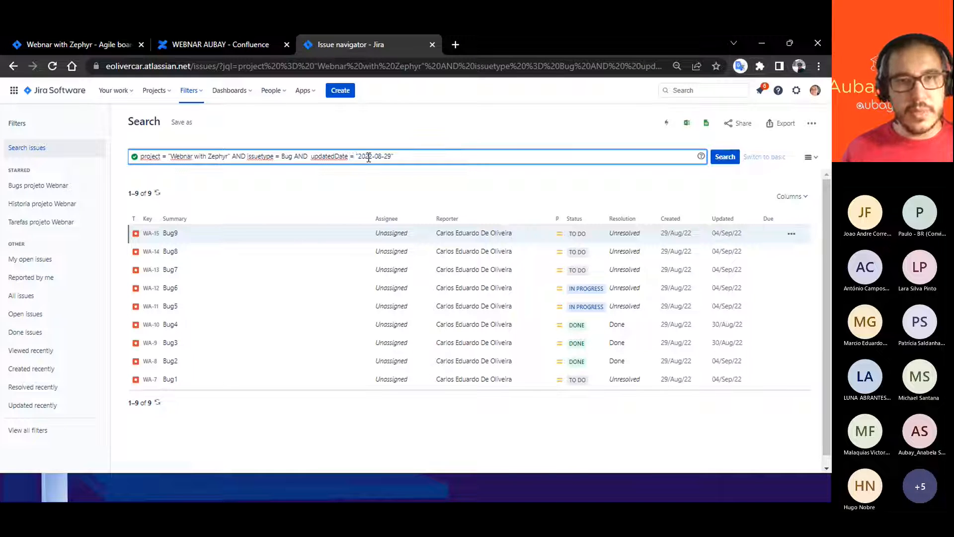
pyautogui.click(726, 159)
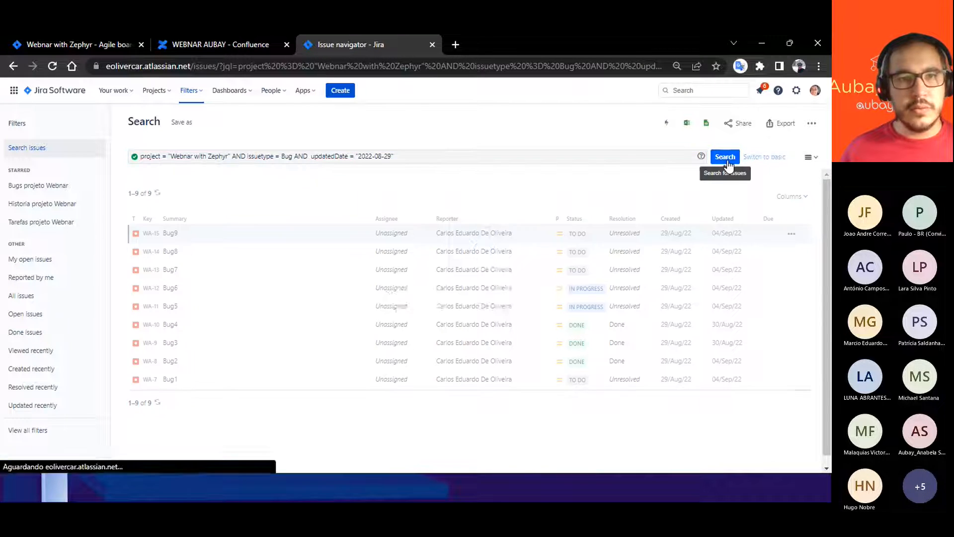
# - Change the updatedDate operator to >= and run the search
pyautogui.doubleClick(351, 156)
pyautogui.write('>')
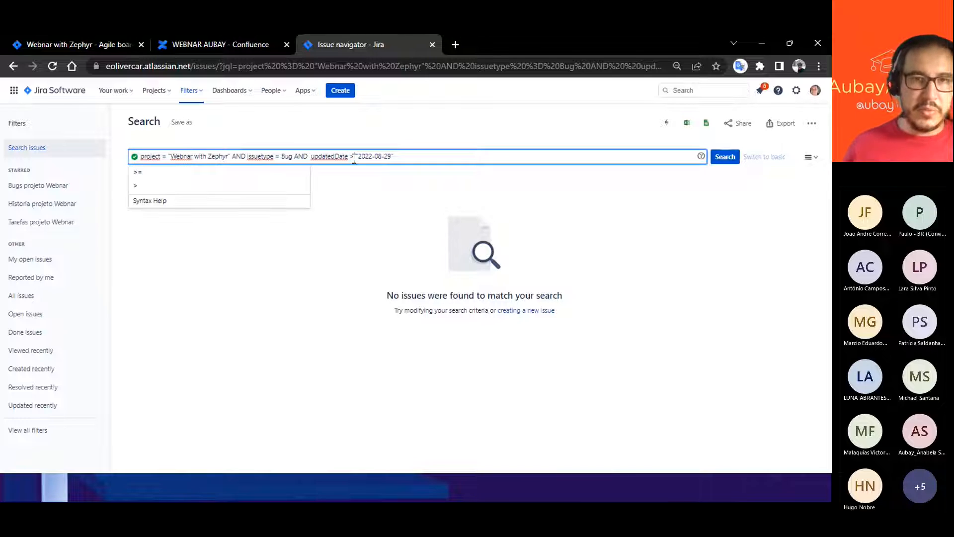
pyautogui.click(136, 172)
pyautogui.click(417, 158)
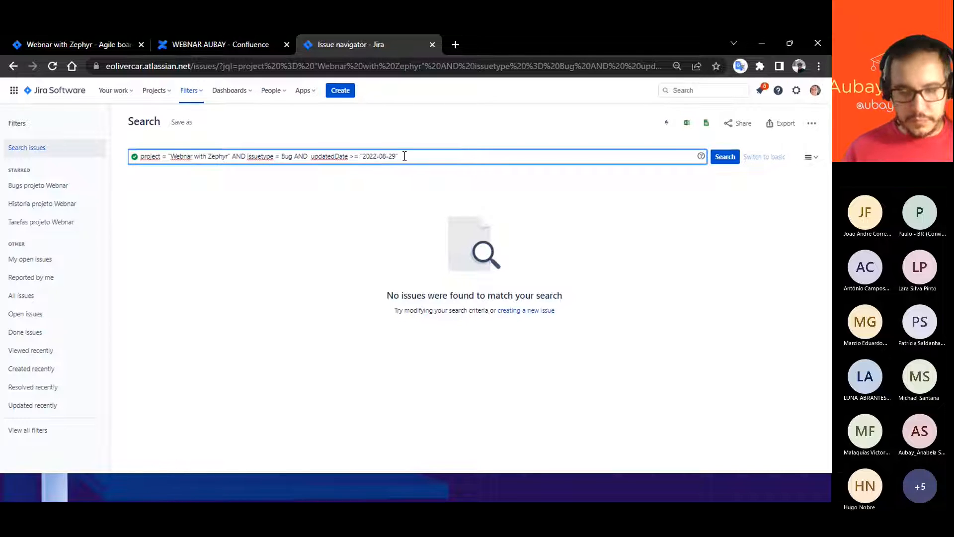
pyautogui.press('Return')
# - Append a second condition with "and", reusing the updatedDate field with the <= operator
pyautogui.click(411, 156)
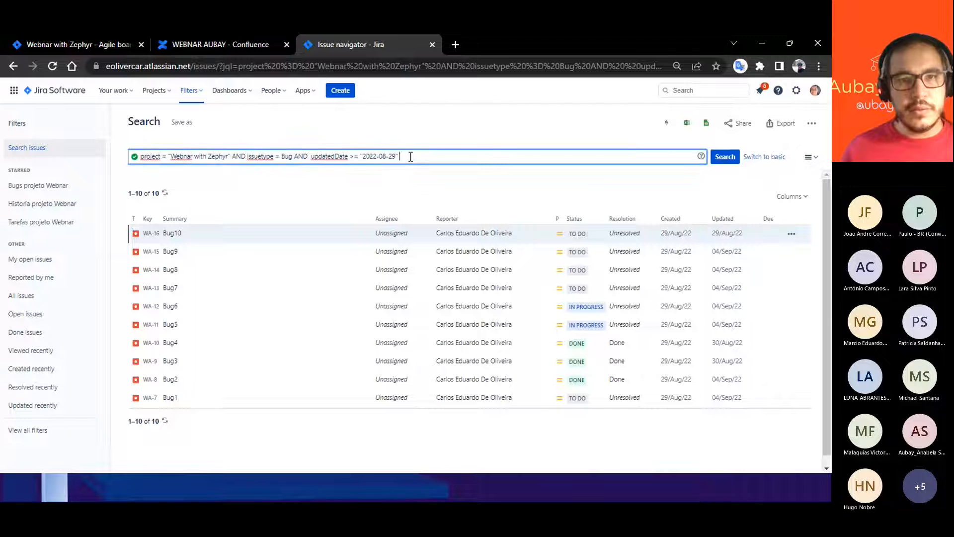
pyautogui.write('and')
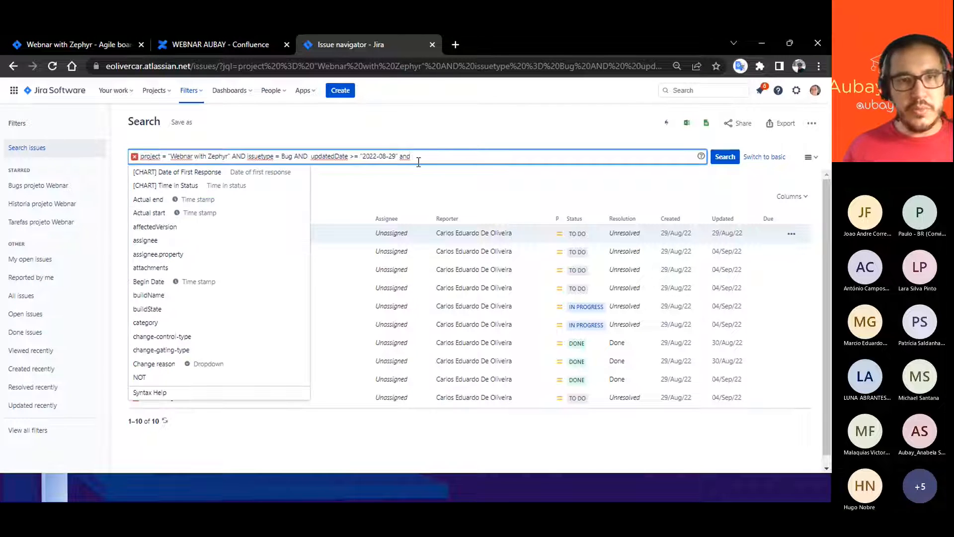
pyautogui.moveTo(311, 157); pyautogui.dragTo(357, 160)
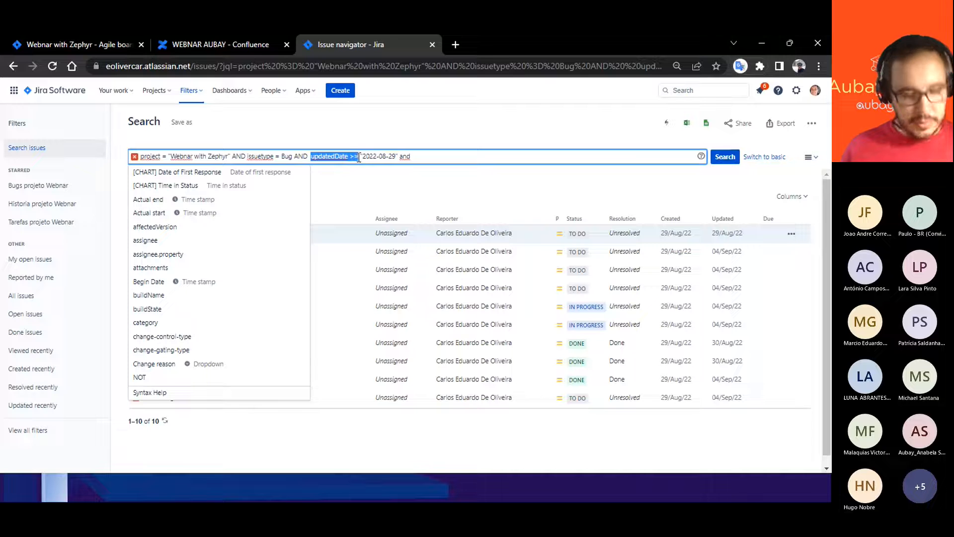
pyautogui.hotkey('ctrl', 'c')
pyautogui.click(458, 158)
pyautogui.hotkey('ctrl', 'v')
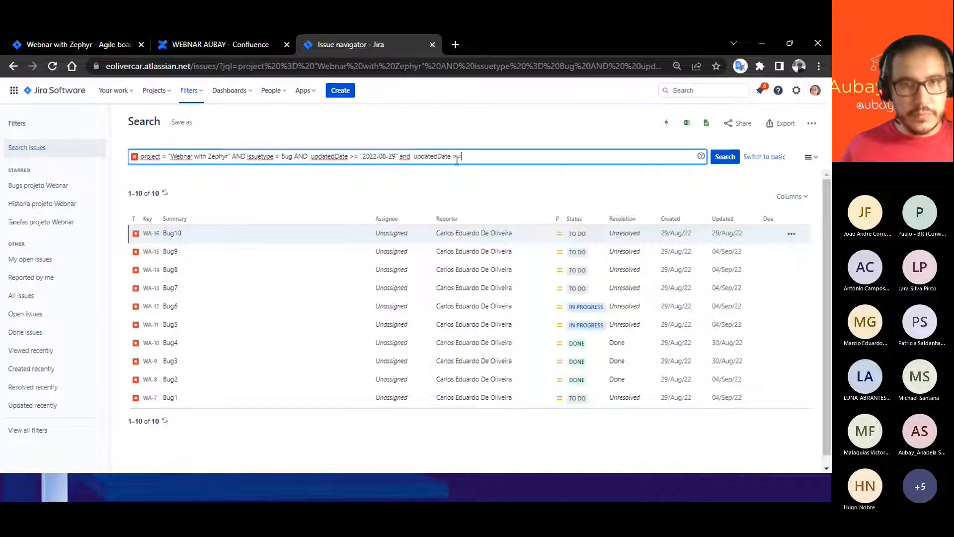
pyautogui.moveTo(457, 157); pyautogui.dragTo(455, 158)
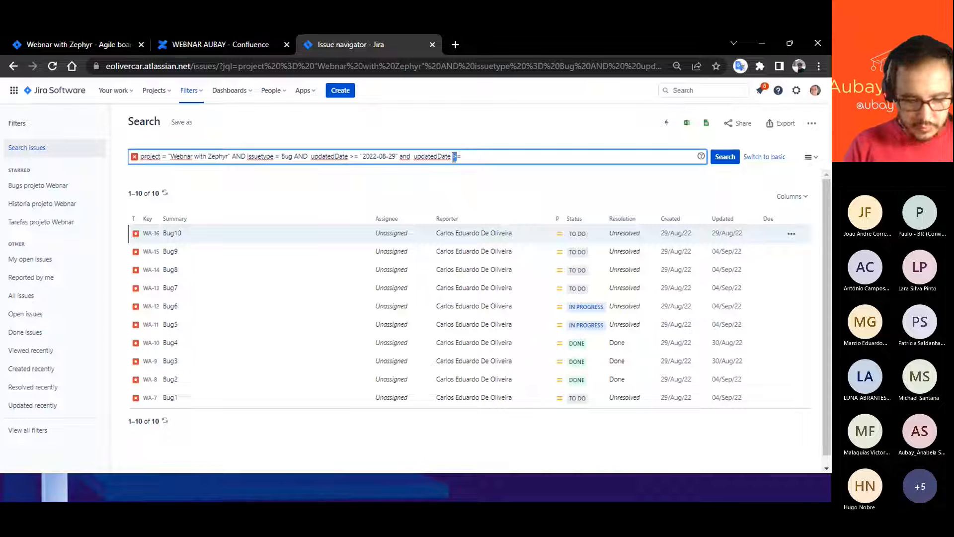
pyautogui.write('<')
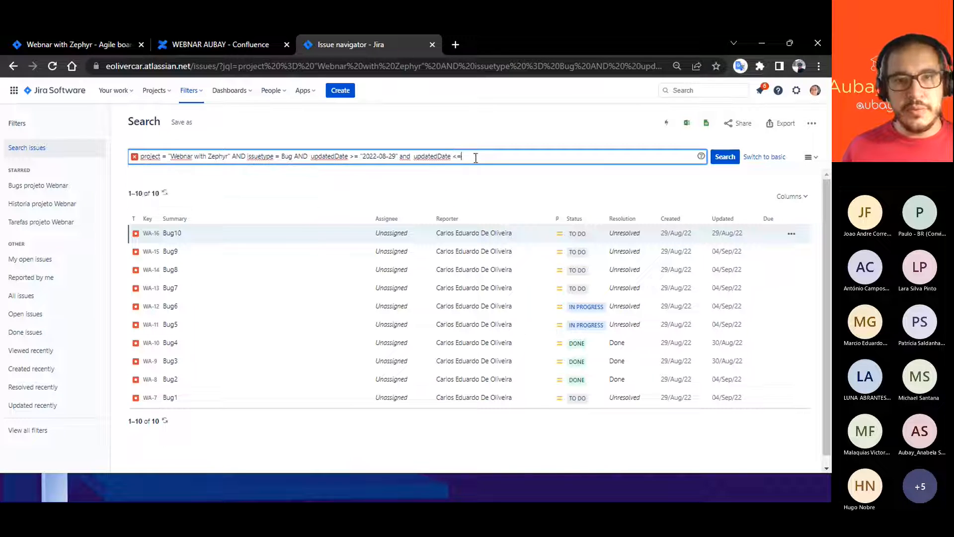
# - Complete the second updatedDate condition with the date "2022-09-01" in quotes and run the search
pyautogui.moveTo(360, 156); pyautogui.dragTo(397, 156)
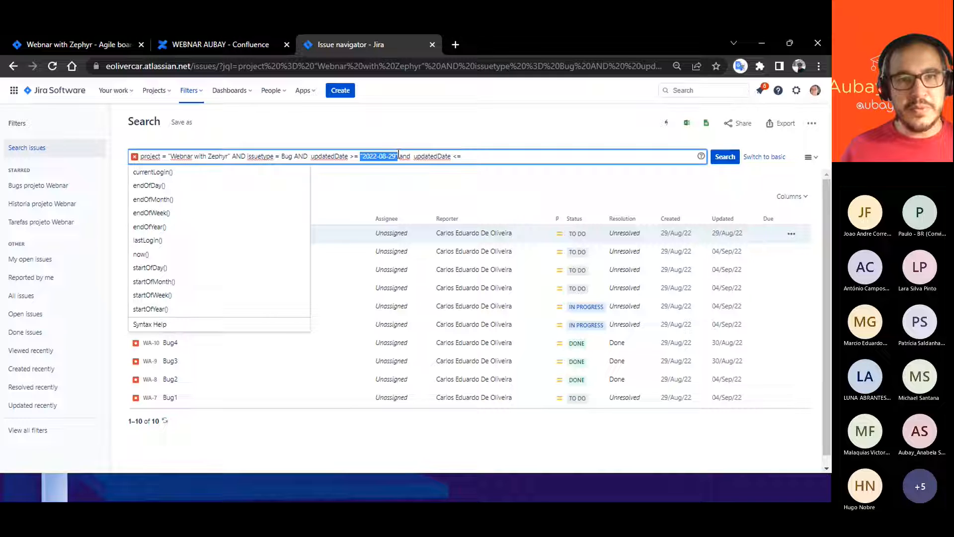
pyautogui.hotkey('ctrl', 'c')
pyautogui.click(483, 156)
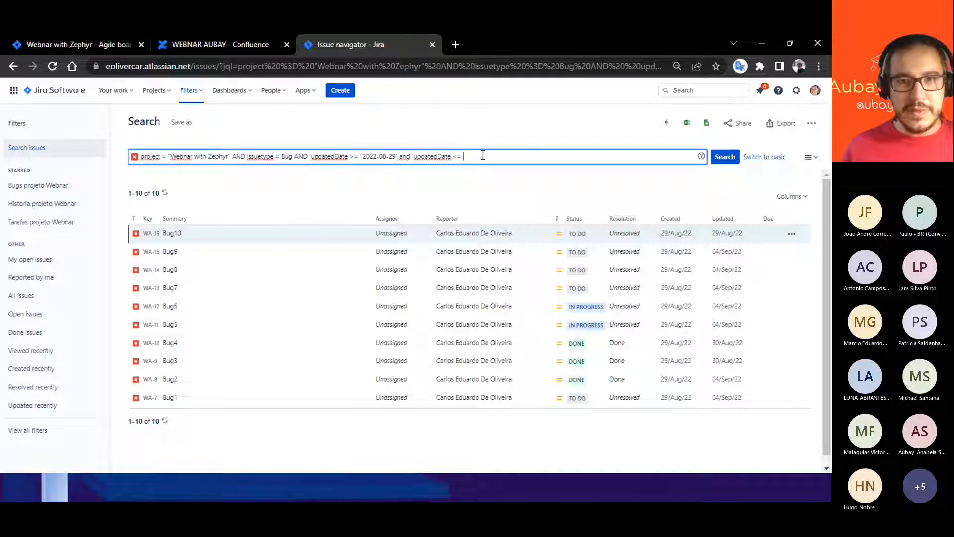
pyautogui.hotkey('ctrl', 'v')
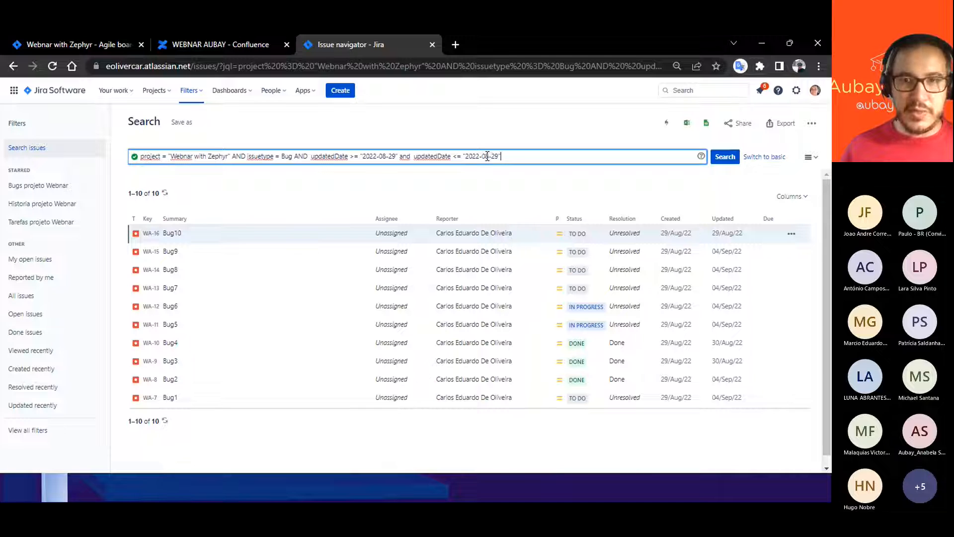
pyautogui.click(487, 156)
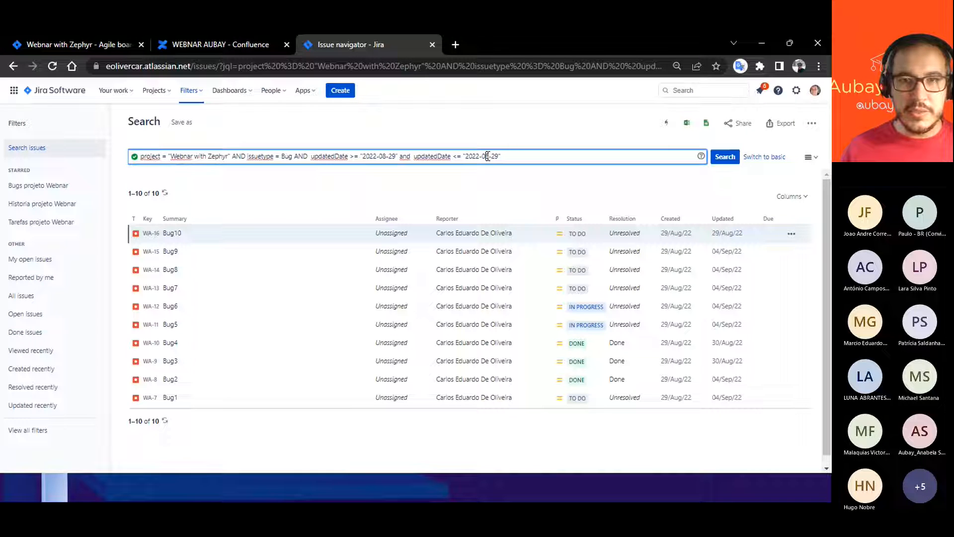
pyautogui.moveTo(487, 156); pyautogui.dragTo(499, 156)
pyautogui.write('01')
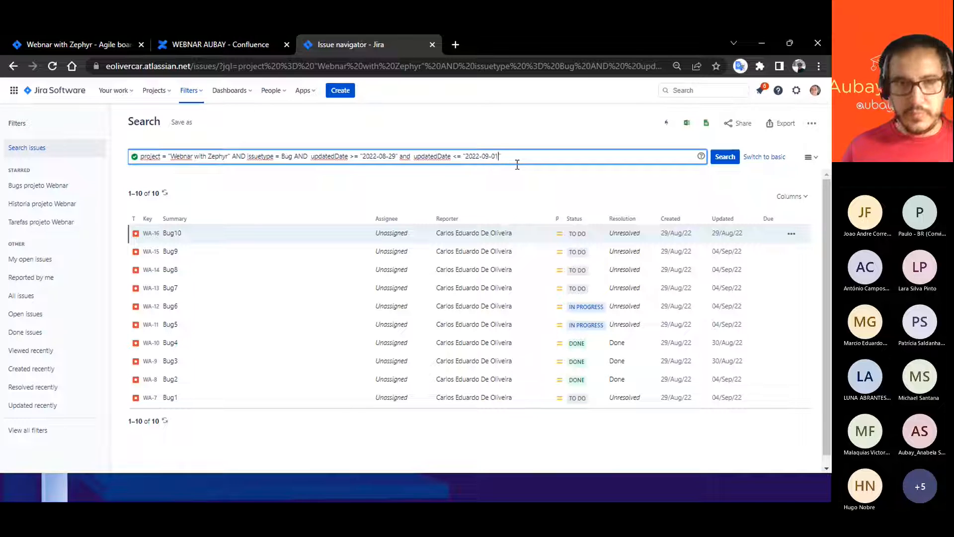
pyautogui.click(724, 157)
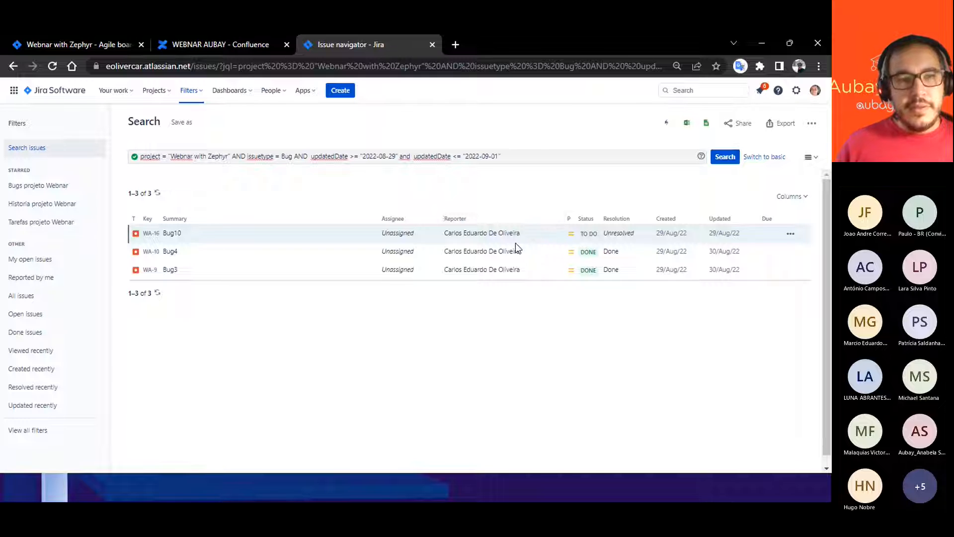
# - Change the end date of the updatedDate range to "2022-08-30" and run the search
pyautogui.click(515, 158)
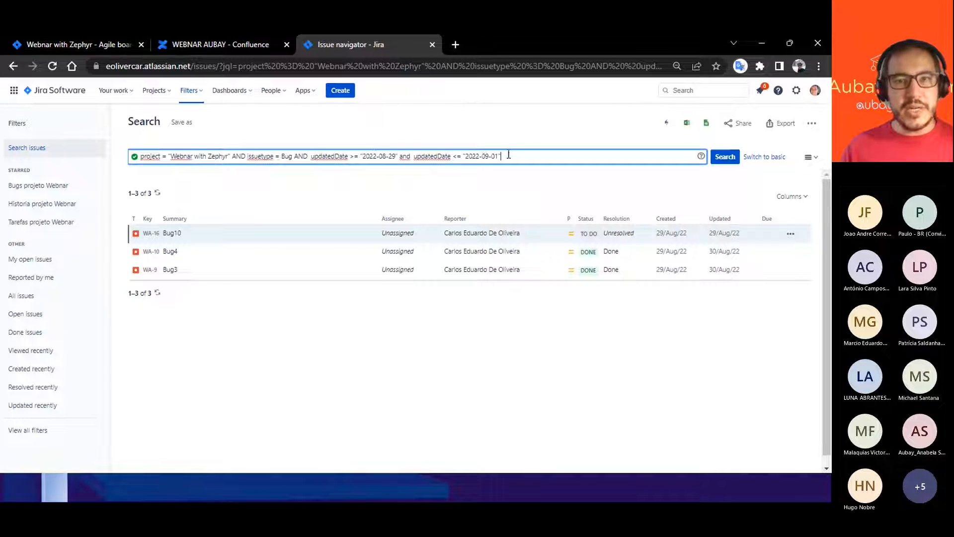
pyautogui.moveTo(486, 156); pyautogui.dragTo(489, 156)
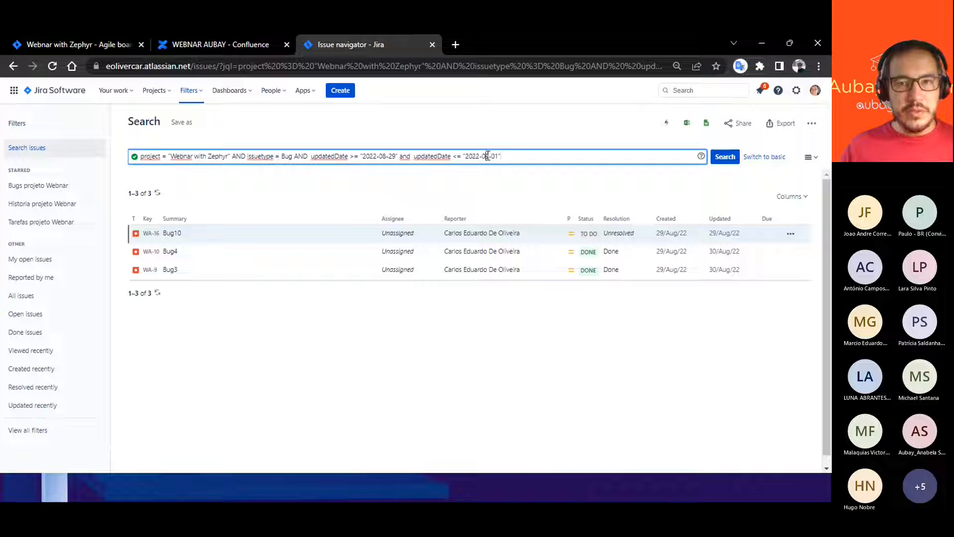
pyautogui.write('8')
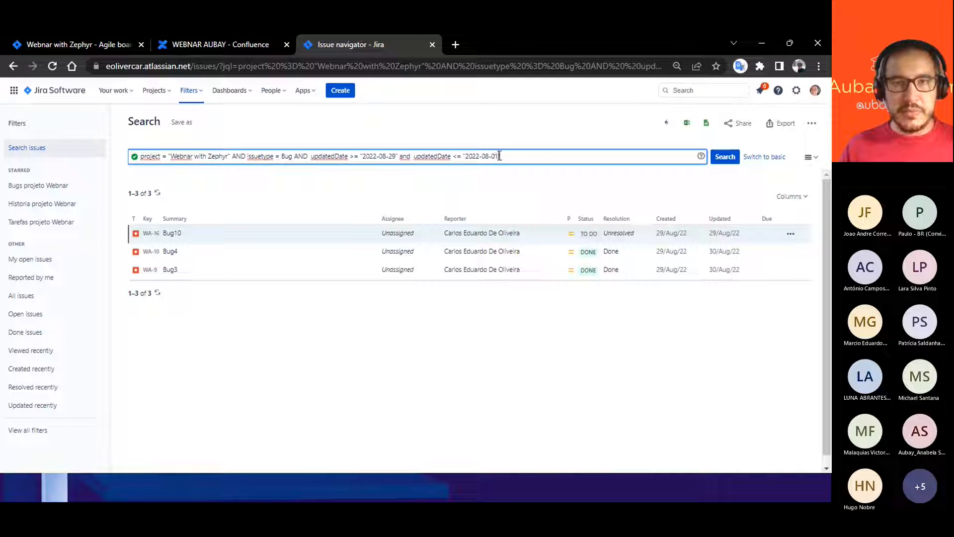
pyautogui.doubleClick(495, 156)
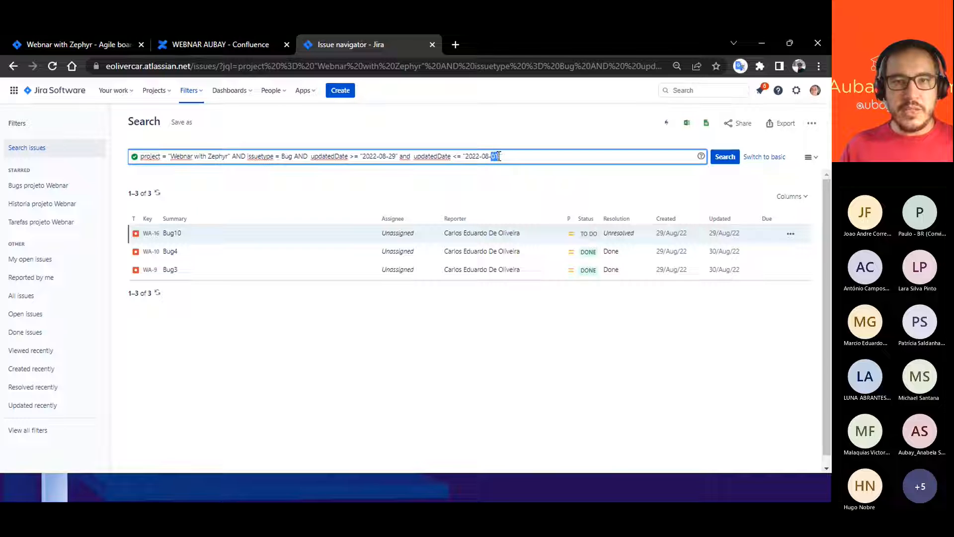
pyautogui.write('3')
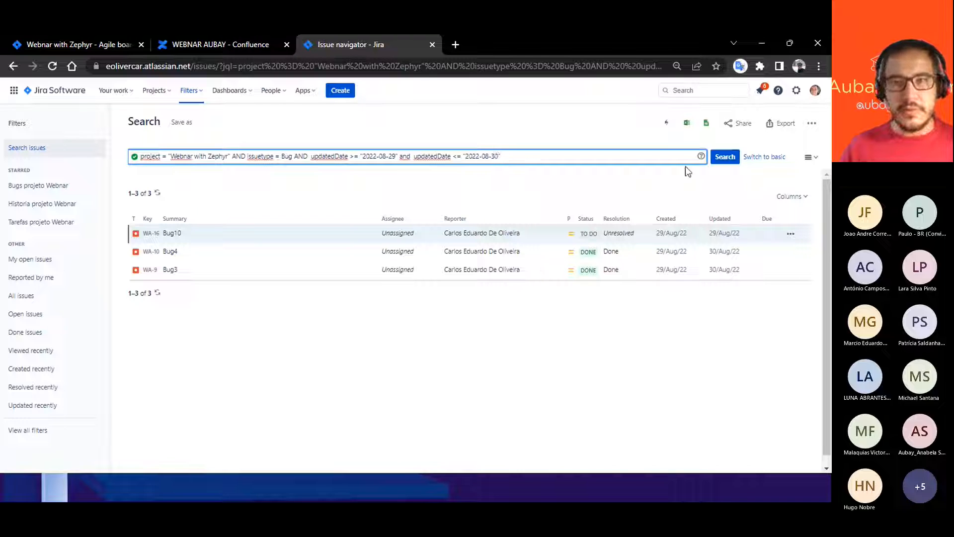
pyautogui.click(725, 156)
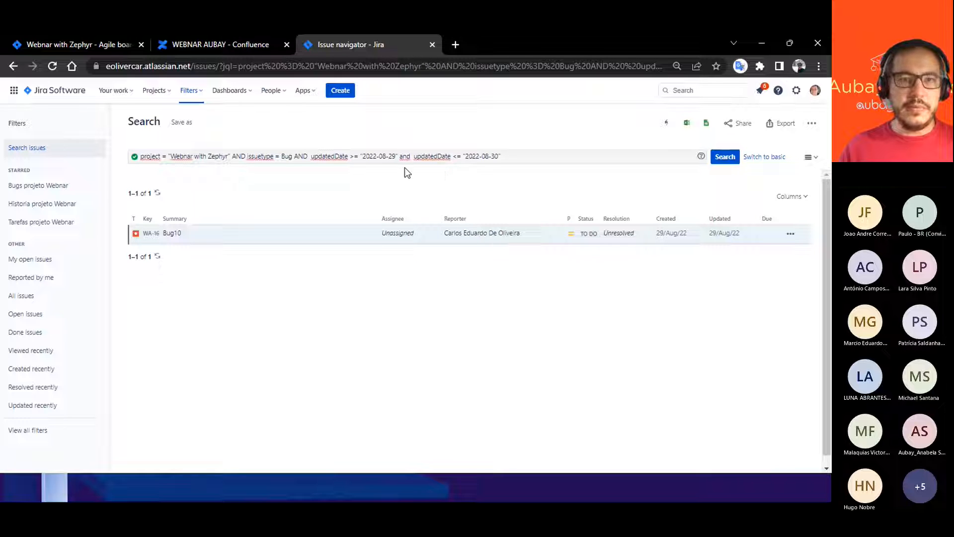
# - Change the two updatedDate operators to > and < and run the search
pyautogui.click(358, 156)
pyautogui.press('BackSpace')
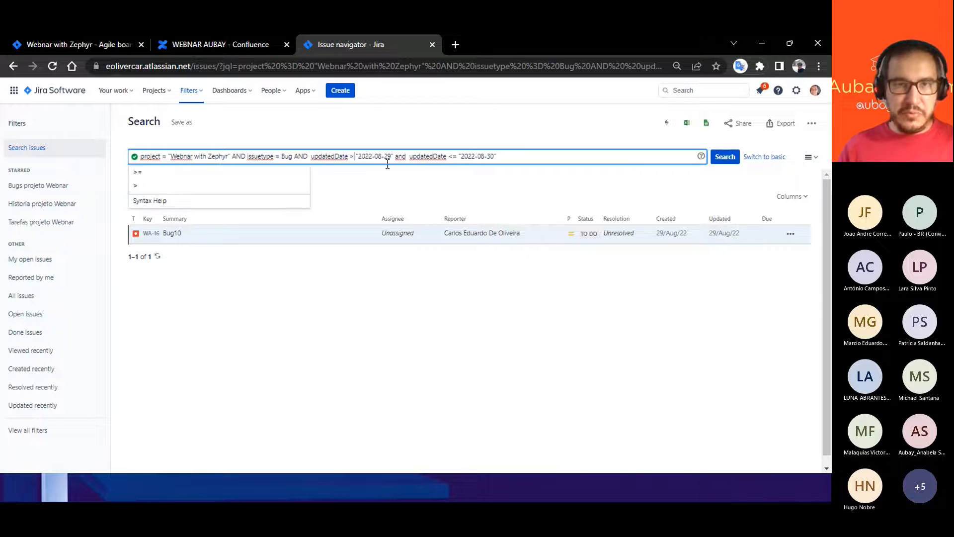
pyautogui.click(453, 156)
pyautogui.press('BackSpace')
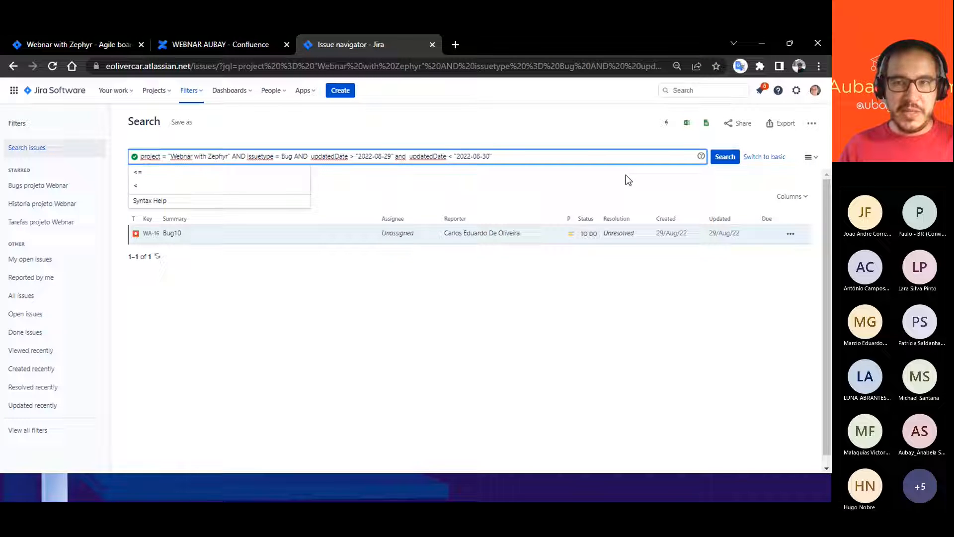
pyautogui.click(729, 160)
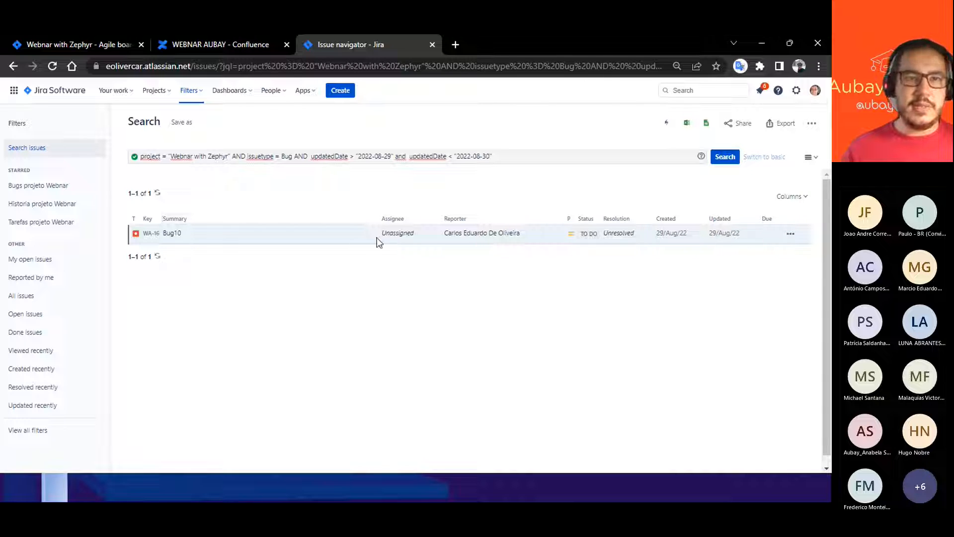
# - View the starred filters "Tarefas projeto Webnar" and "Bugs projeto Webnar", examining the JQL of the Tarefas filter
pyautogui.click(197, 93)
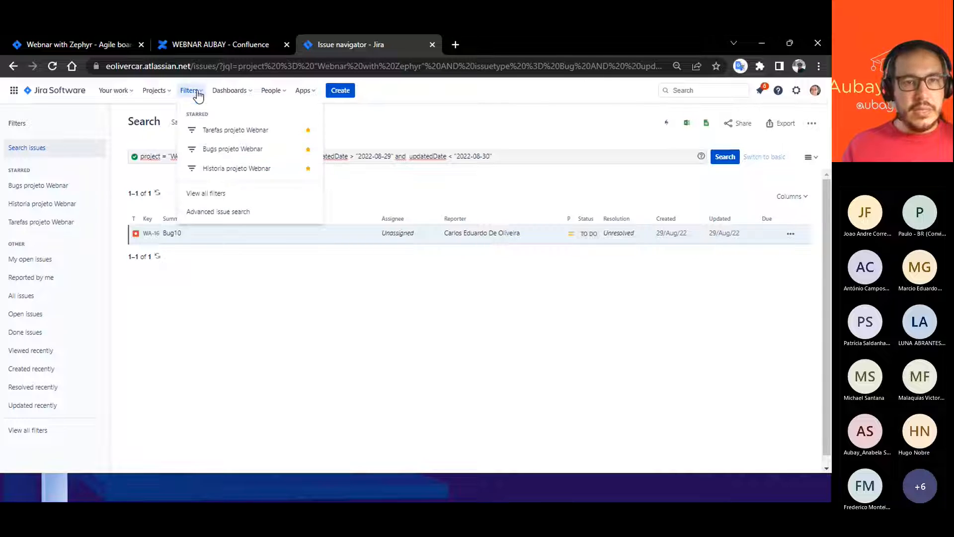
pyautogui.click(228, 132)
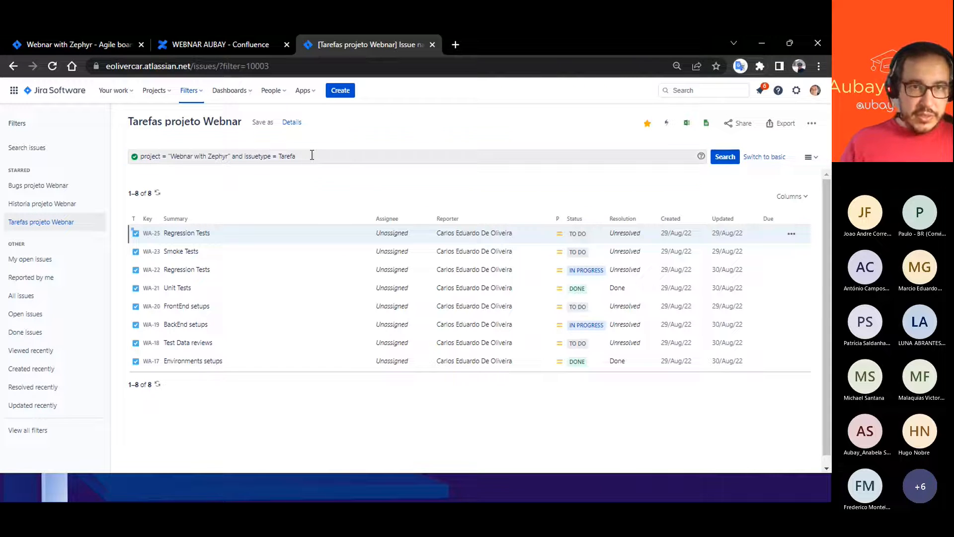
pyautogui.moveTo(311, 158); pyautogui.dragTo(138, 155)
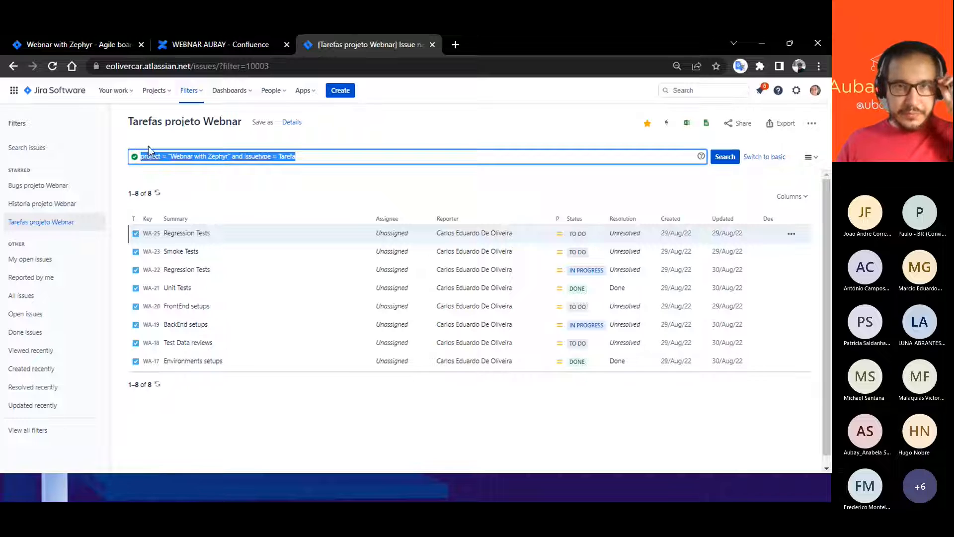
pyautogui.click(313, 157)
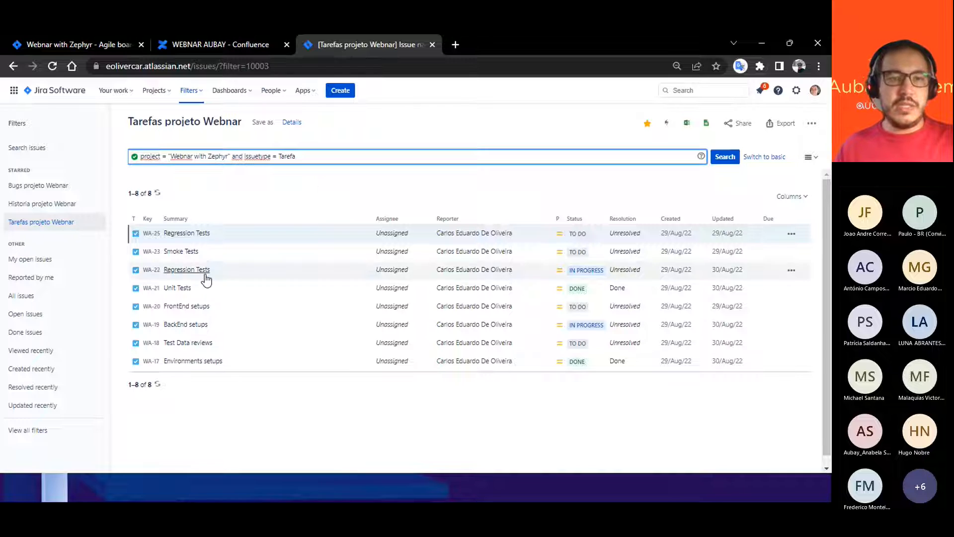
pyautogui.click(191, 91)
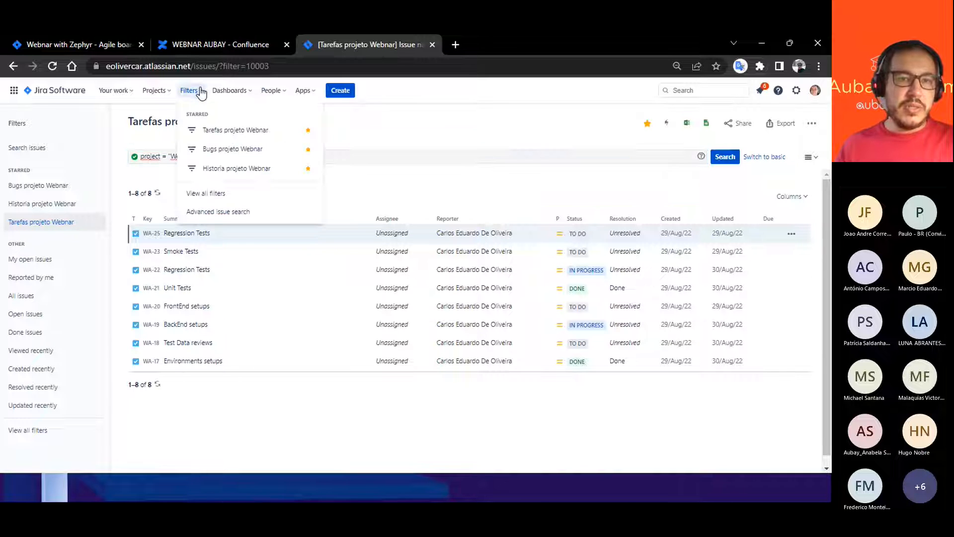
pyautogui.click(233, 149)
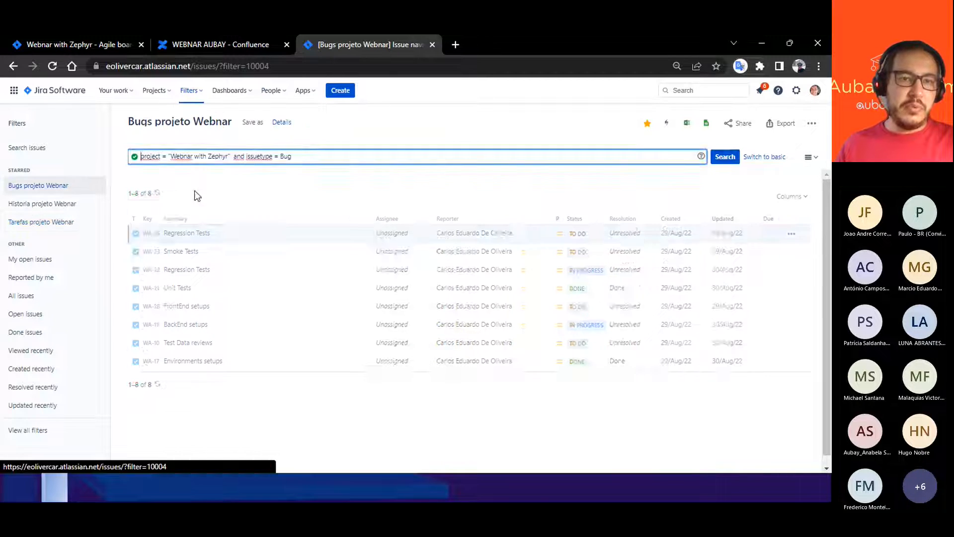
# - Open the starred filter "Historia projeto Webnar" and look through its issues
pyautogui.click(191, 91)
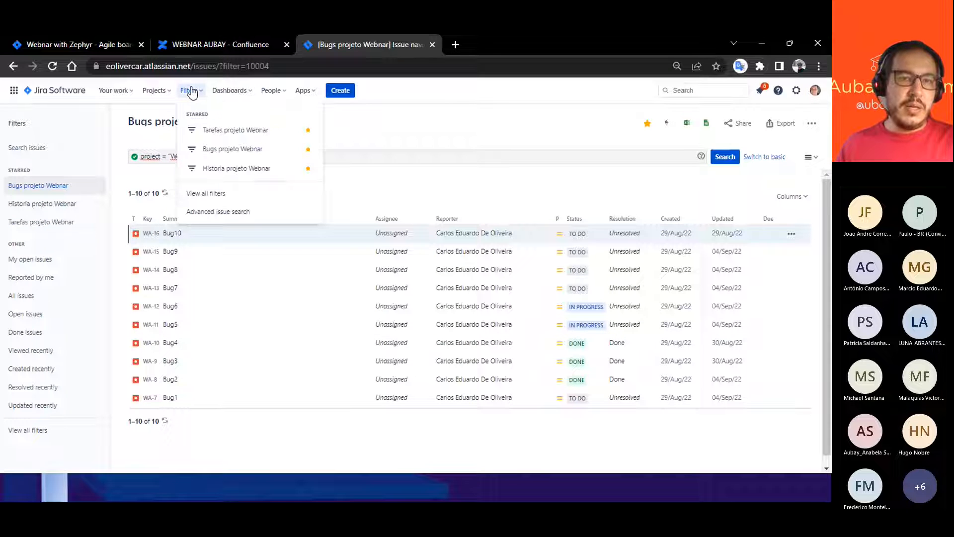
pyautogui.click(235, 169)
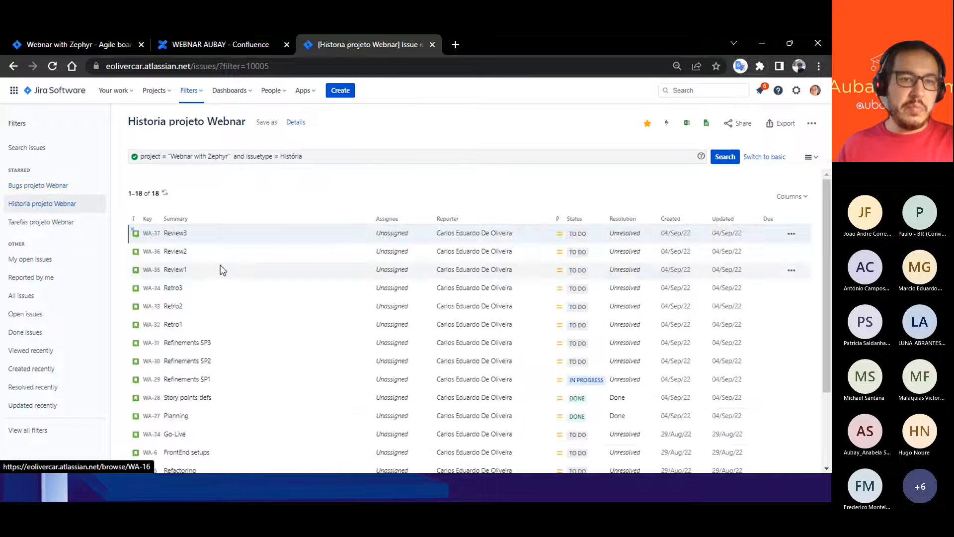
pyautogui.scroll(-3, 193, 383)
pyautogui.scroll(3, 193, 390)
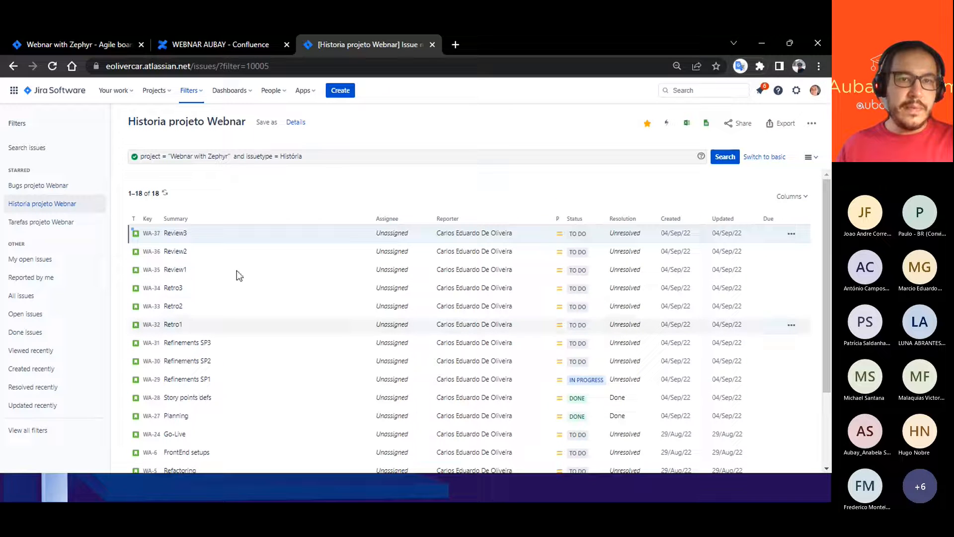
# - Replace the issuetype condition in the Historia query with "and summary ~ rEFINEMENT" and run the search
pyautogui.moveTo(302, 156); pyautogui.dragTo(233, 157)
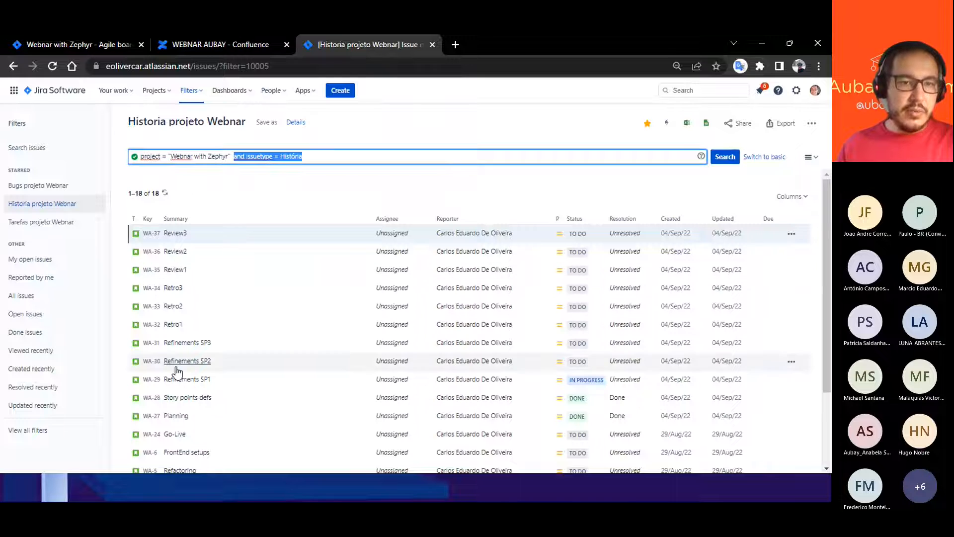
pyautogui.scroll(-1, 193, 368)
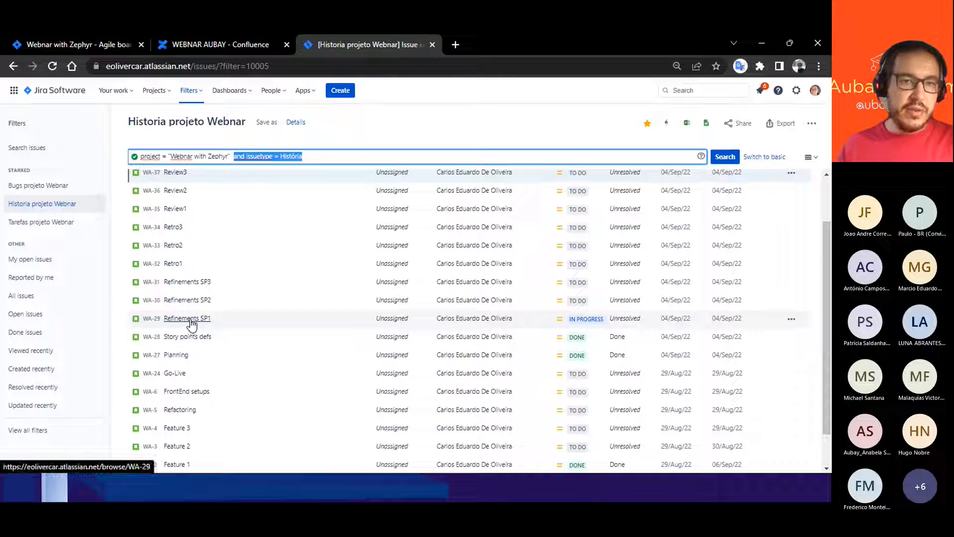
pyautogui.scroll(2, 186, 213)
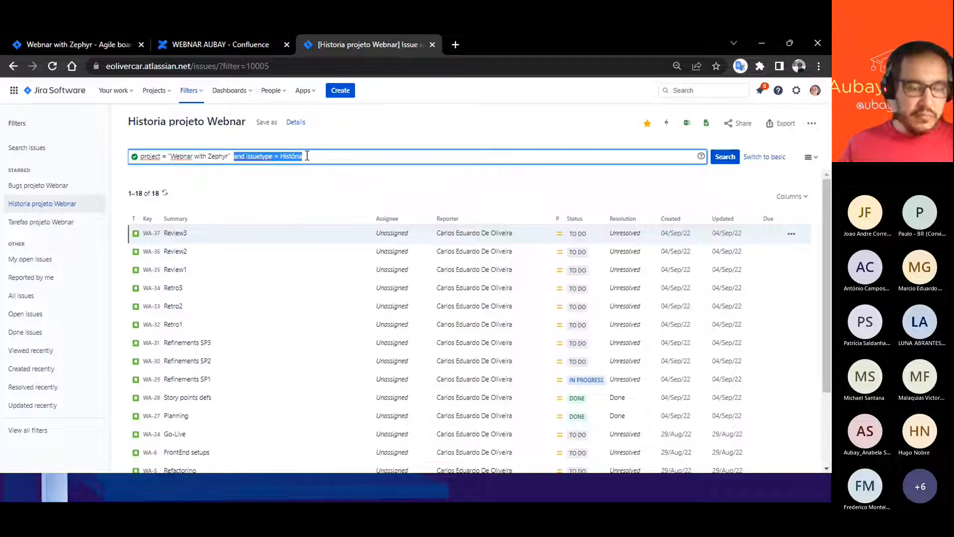
pyautogui.write('and ')
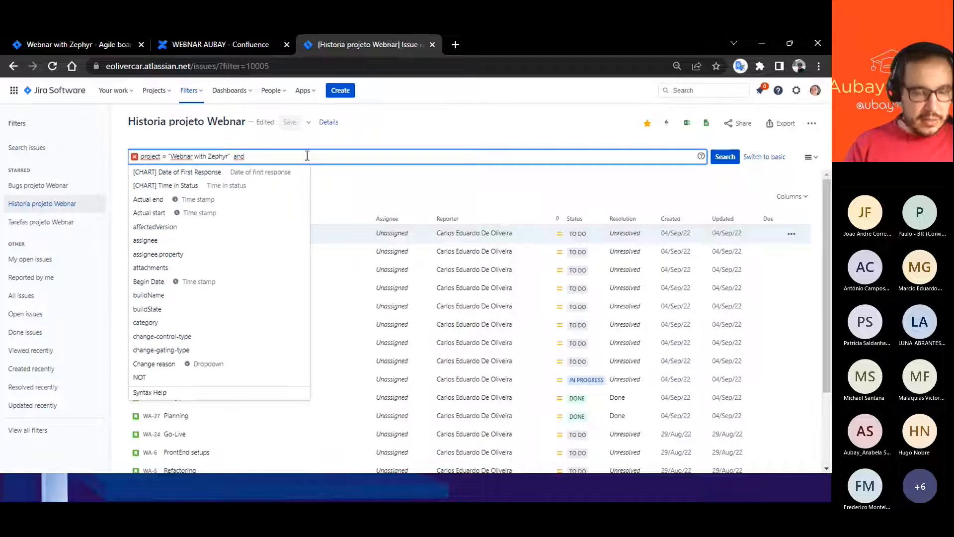
pyautogui.write('SU')
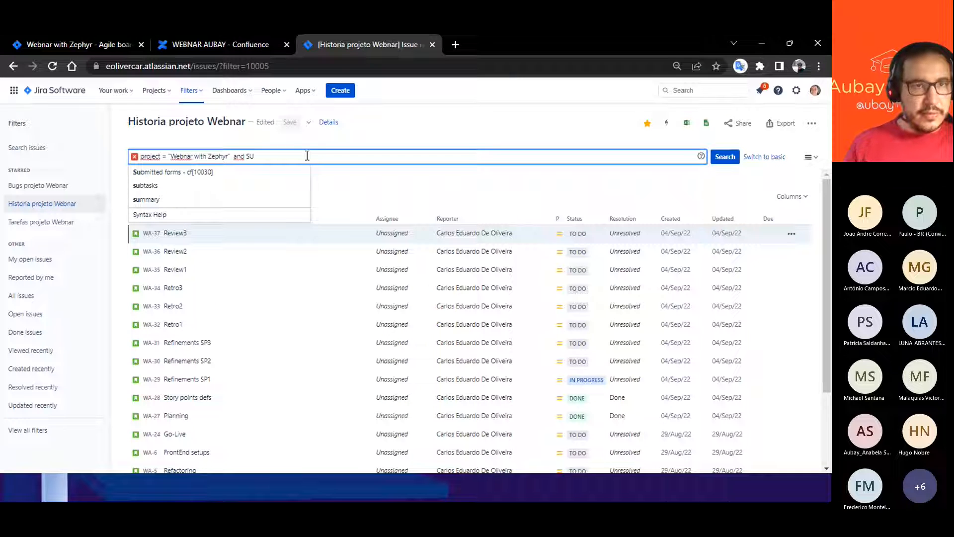
pyautogui.click(145, 199)
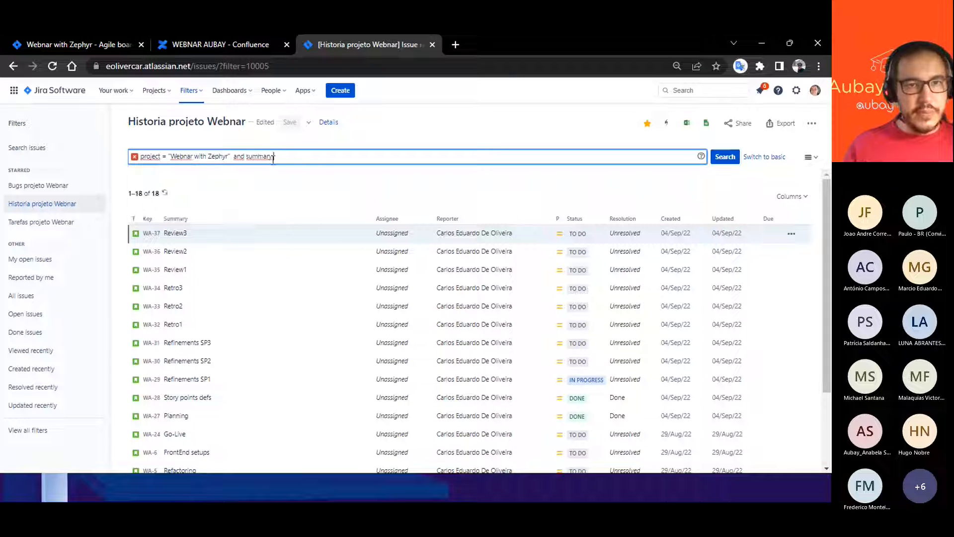
pyautogui.click(140, 174)
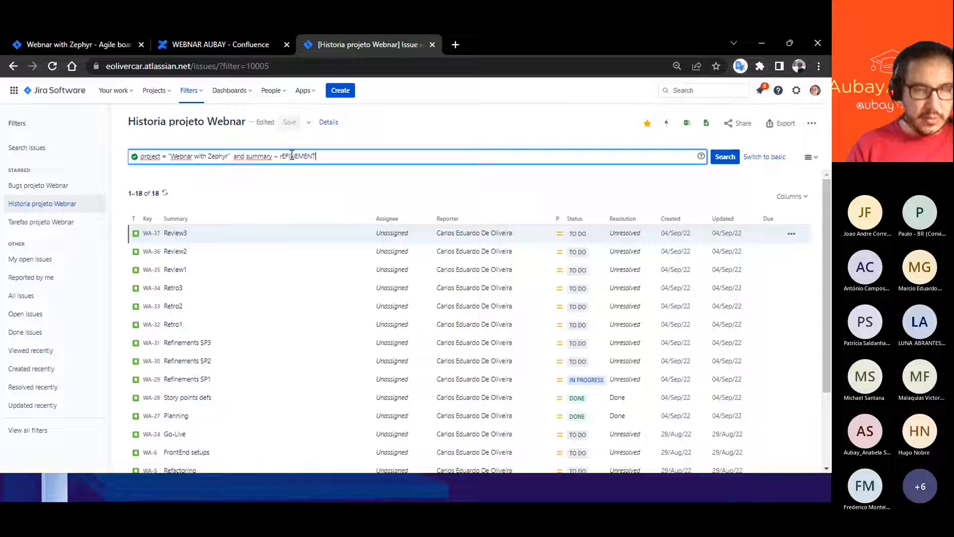
pyautogui.click(725, 157)
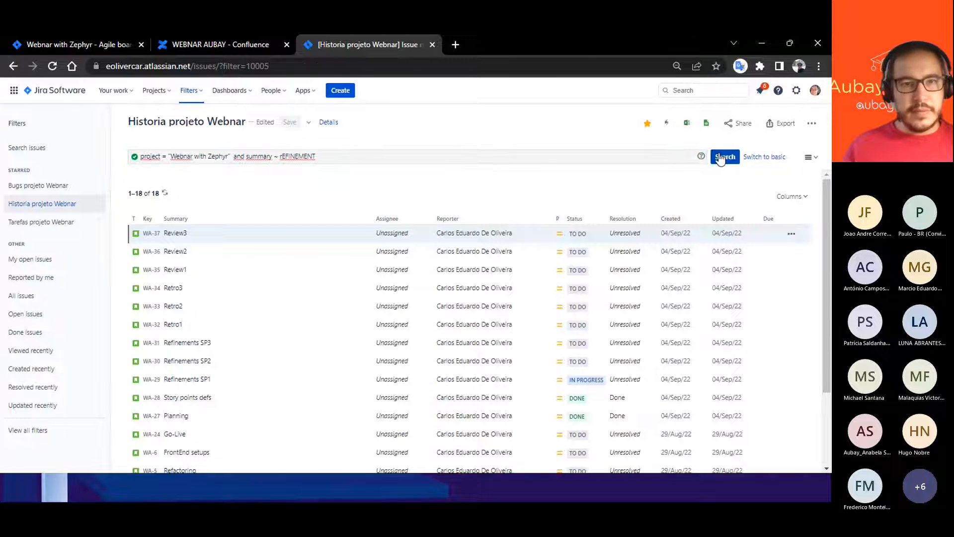
# - Change the summary search term to Refinement and run the search
pyautogui.moveTo(335, 159); pyautogui.dragTo(281, 162)
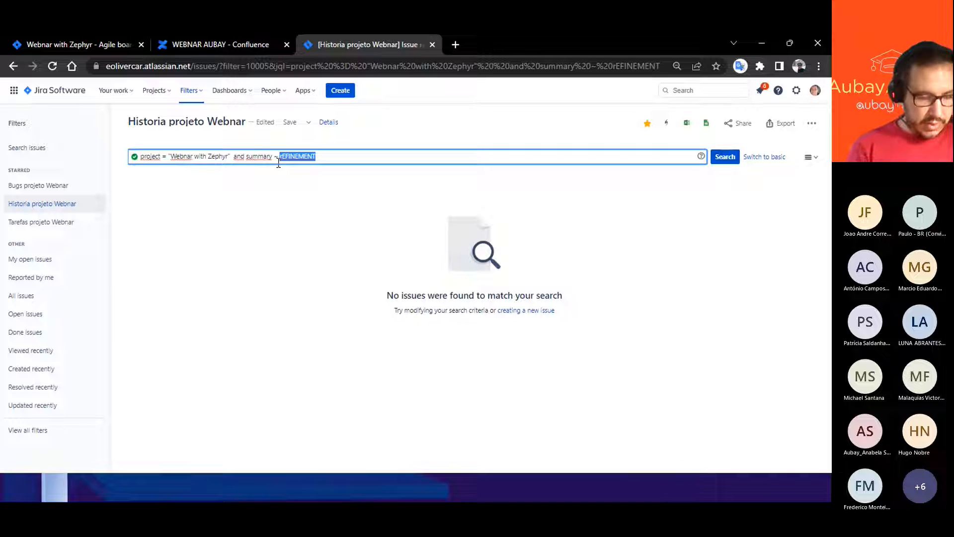
pyautogui.write('Refinement')
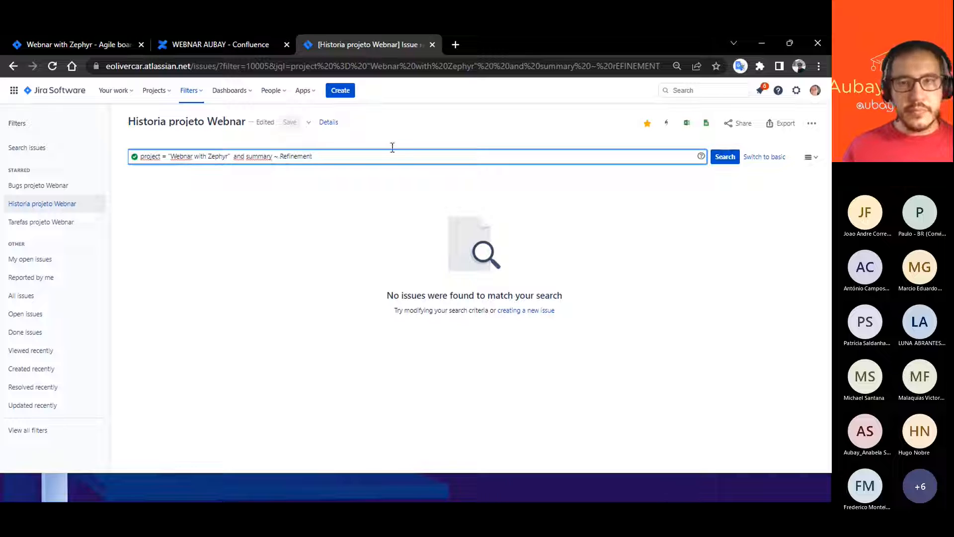
pyautogui.click(724, 157)
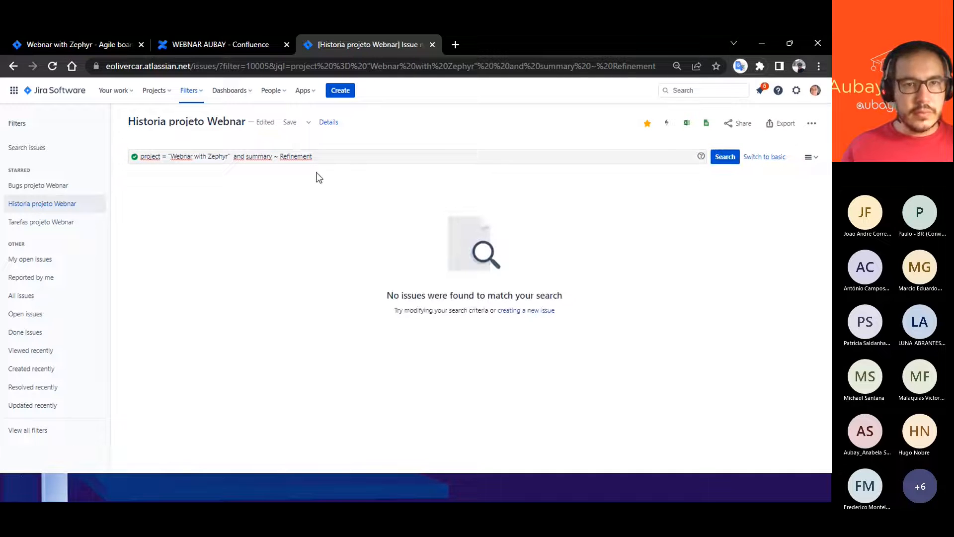
# - Remove the summary condition, leaving only project = "Webnar with Zephyr", and run the search
pyautogui.click(321, 157)
pyautogui.press('BackSpace')
pyautogui.press('BackSpace')
pyautogui.press('BackSpace')
pyautogui.press('BackSpace')
pyautogui.press('BackSpace')
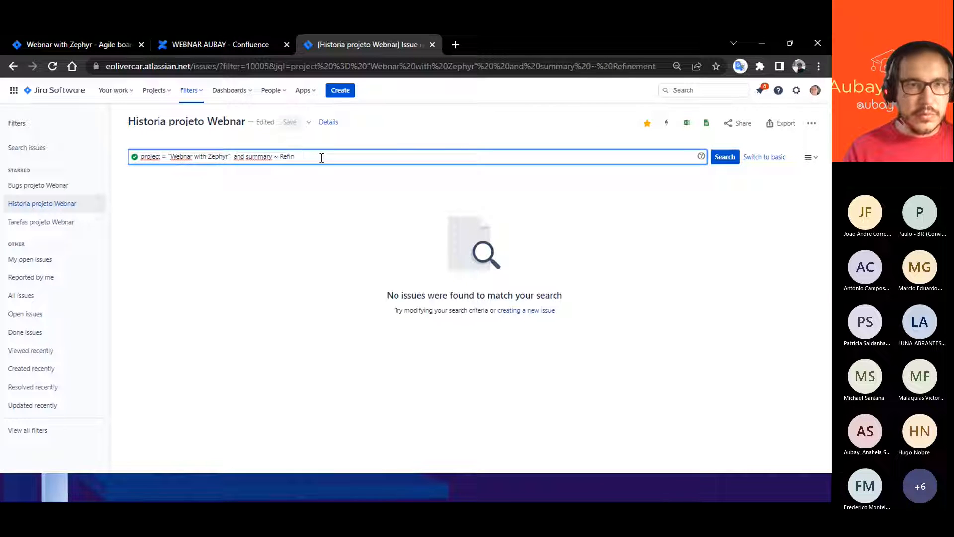
pyautogui.press('BackSpace')
pyautogui.press('BackSpace')
pyautogui.press('BackSpace')
pyautogui.press('BackSpace')
pyautogui.press('BackSpace')
pyautogui.press('BackSpace')
pyautogui.press('BackSpace')
pyautogui.press('BackSpace')
pyautogui.press('BackSpace')
pyautogui.press('BackSpace')
pyautogui.press('BackSpace')
pyautogui.press('BackSpace')
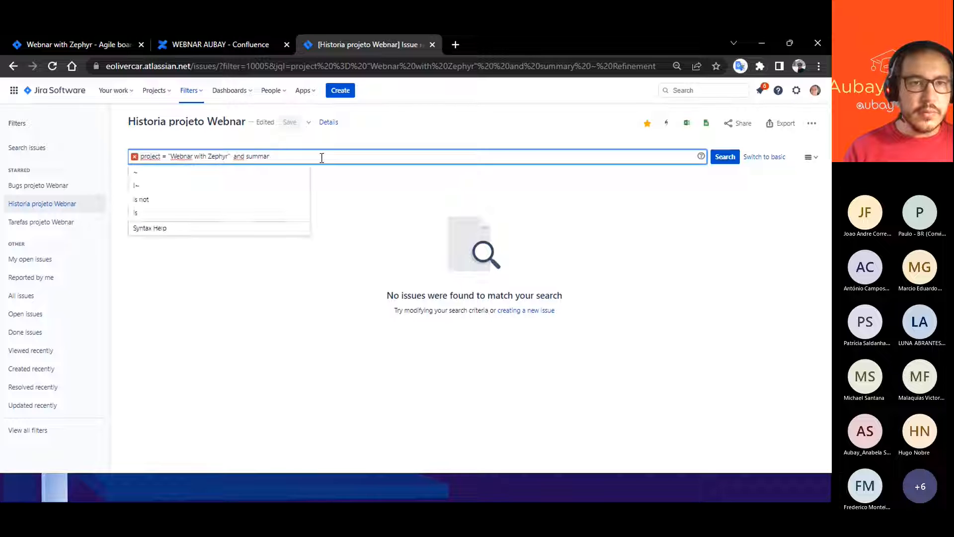
pyautogui.press('Return')
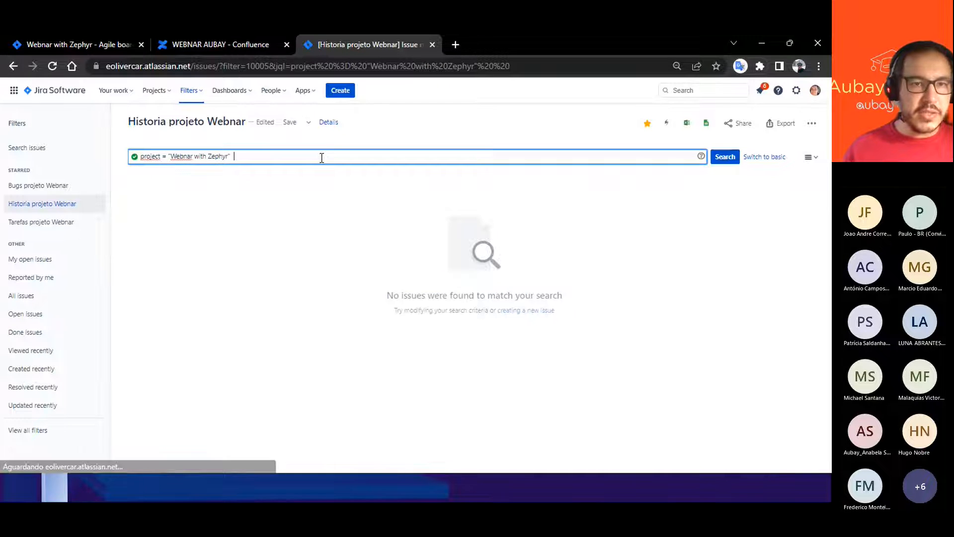
# - Open issue WA-31, copy the word "Refinements" from its title and return to the search results
pyautogui.click(186, 397)
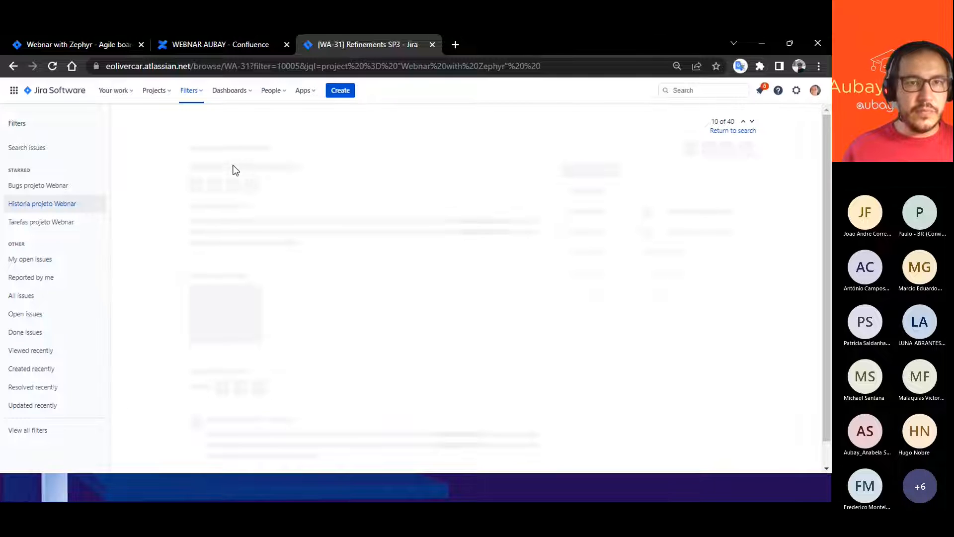
pyautogui.moveTo(189, 142); pyautogui.dragTo(250, 139)
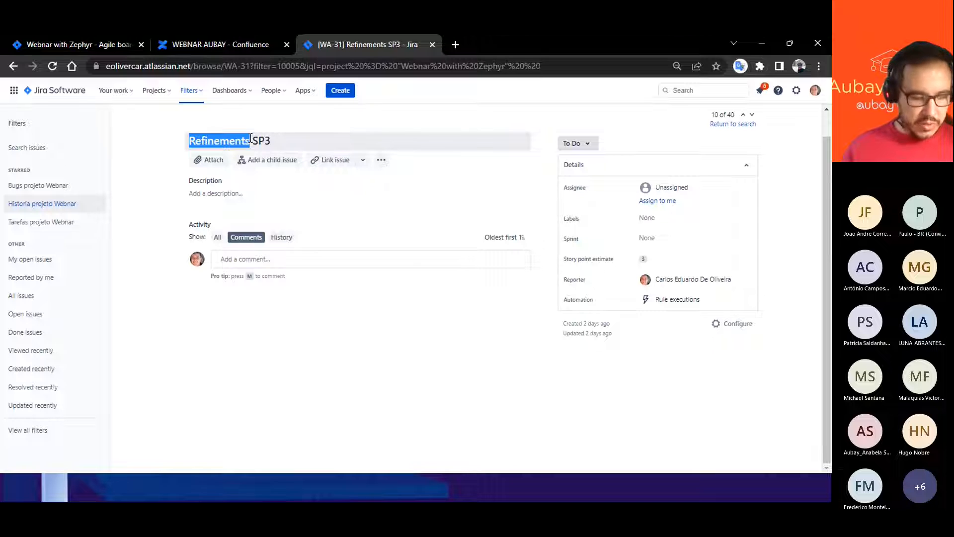
pyautogui.click(17, 69)
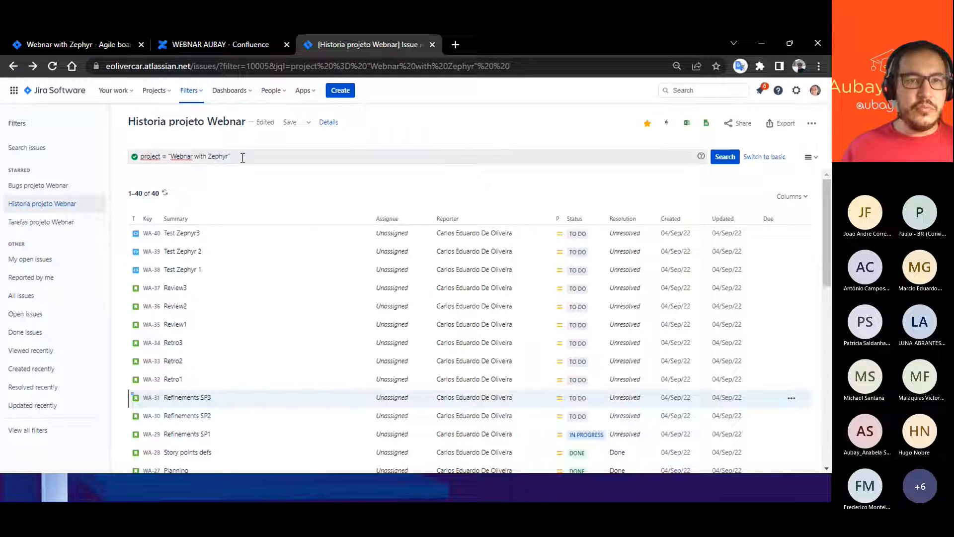
# - Append the condition and summary ~ "Refinements" to the project query and run the search
pyautogui.click(244, 157)
pyautogui.write('a')
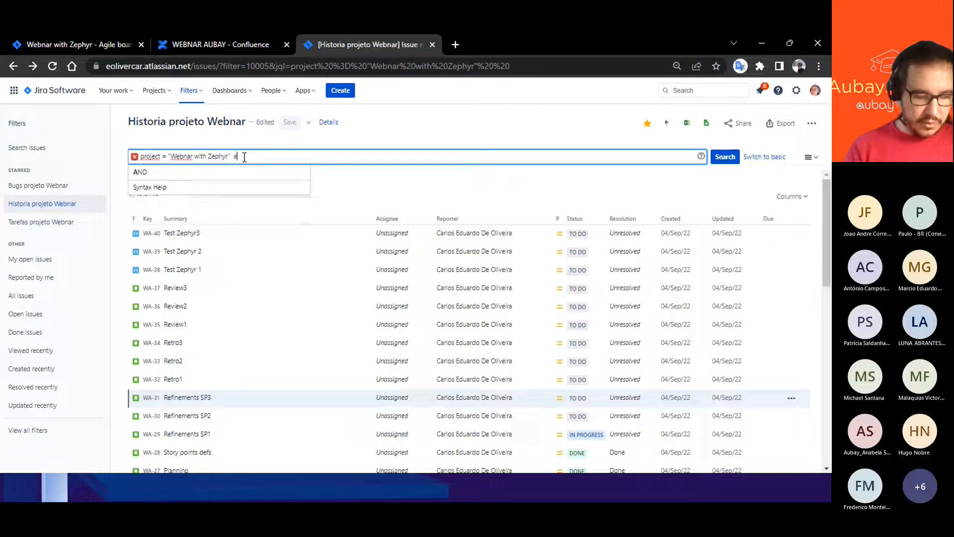
pyautogui.write('nd SUmm')
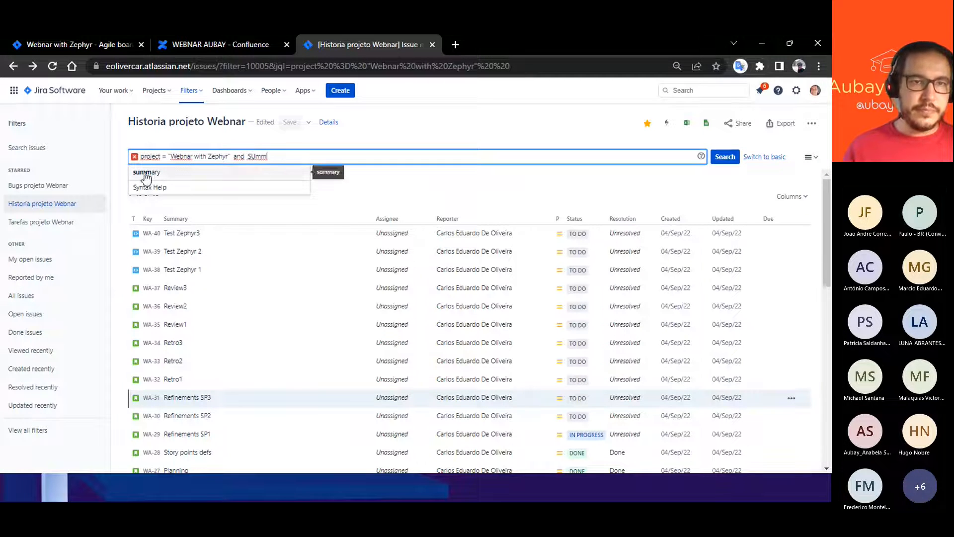
pyautogui.click(146, 172)
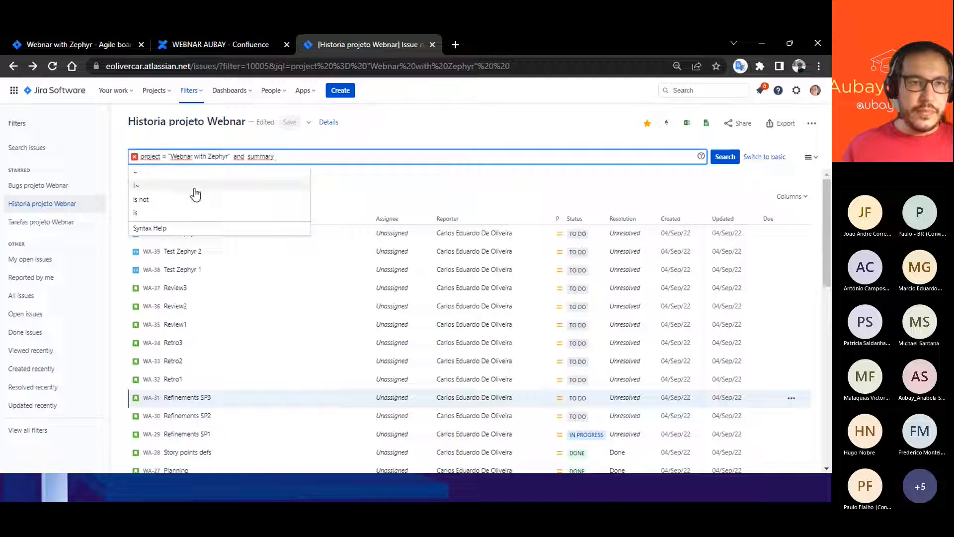
pyautogui.click(139, 176)
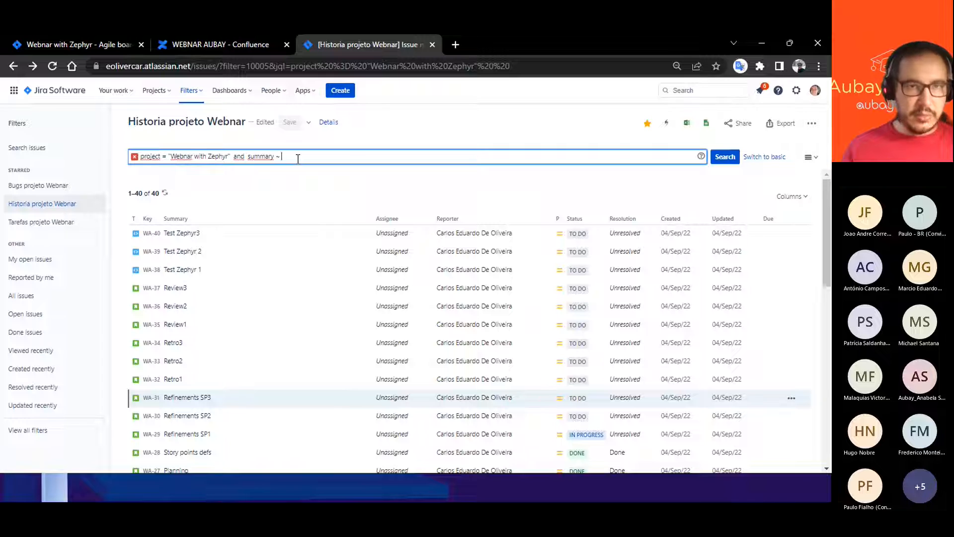
pyautogui.write('"Refinements')
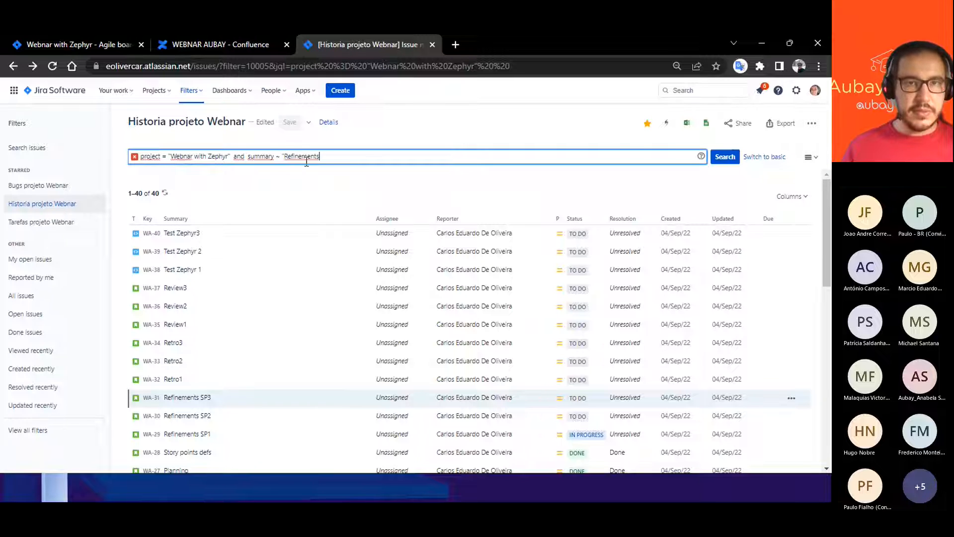
pyautogui.write('"')
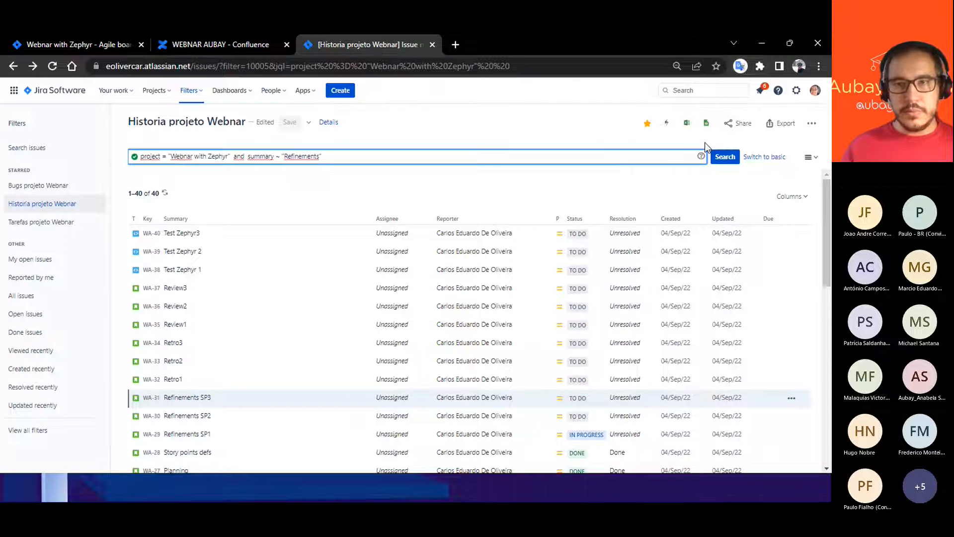
pyautogui.click(724, 156)
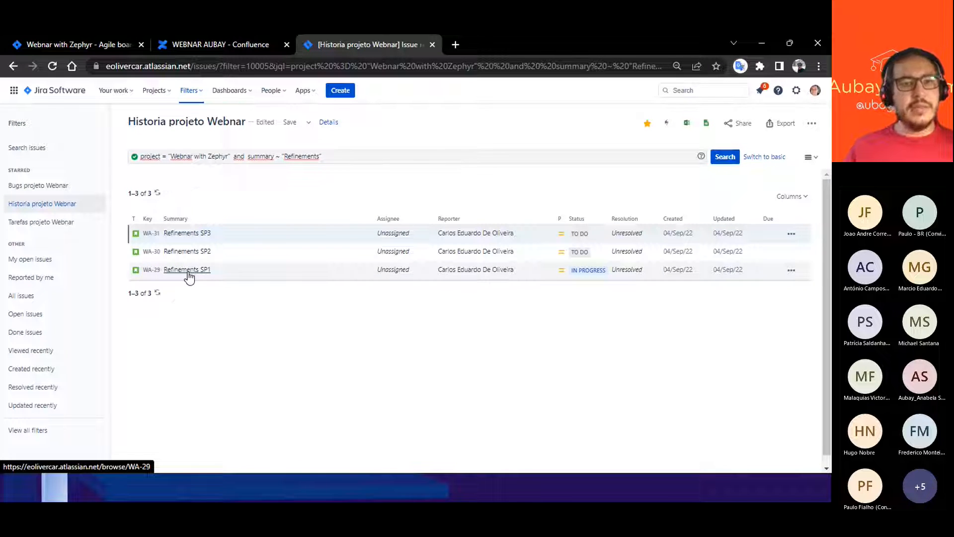
# - Save the edited query to the Historia projeto Webnar filter, and view the save-as-copy form without creating a copy
pyautogui.click(328, 160)
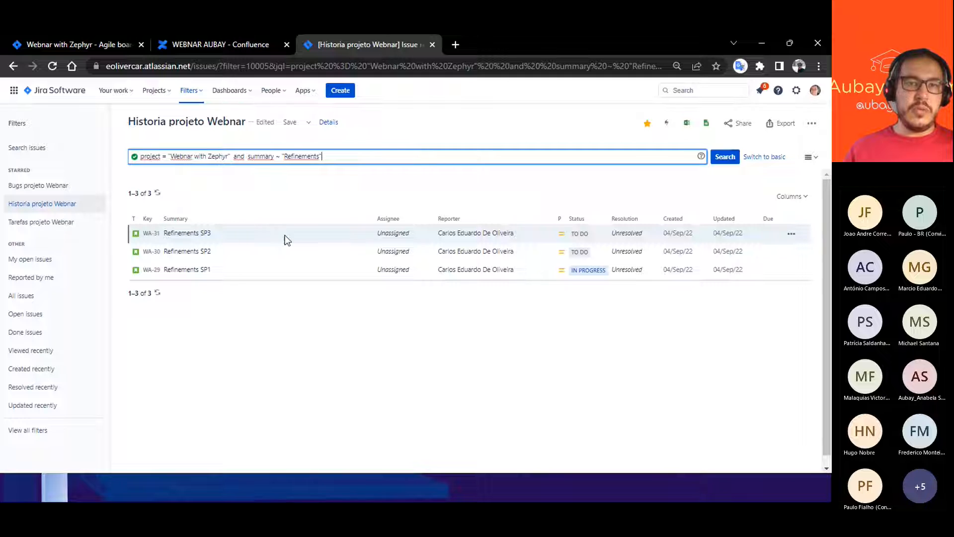
pyautogui.click(294, 123)
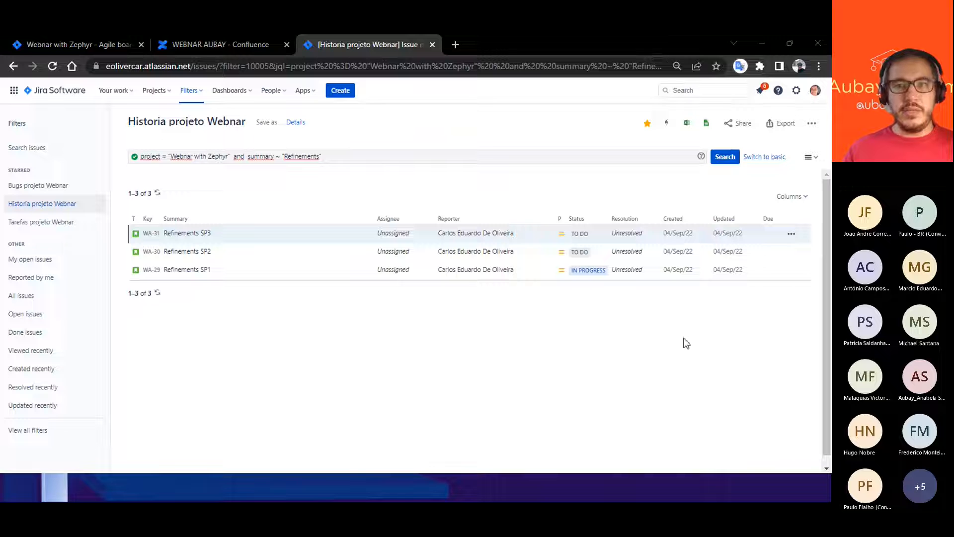
pyautogui.click(277, 124)
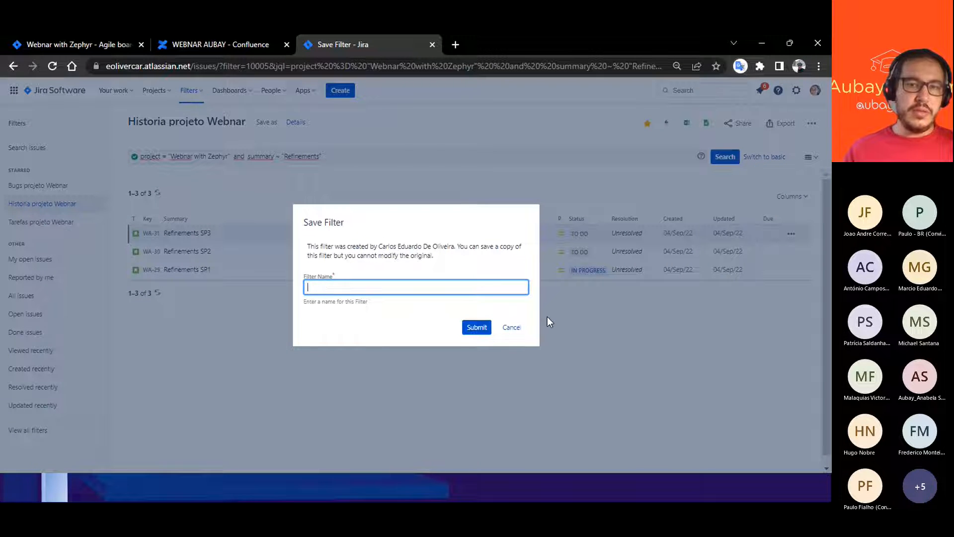
pyautogui.click(510, 327)
# - Remove the summary condition, leaving only project = "Webnar with Zephyr", and run the search again
pyautogui.click(330, 156)
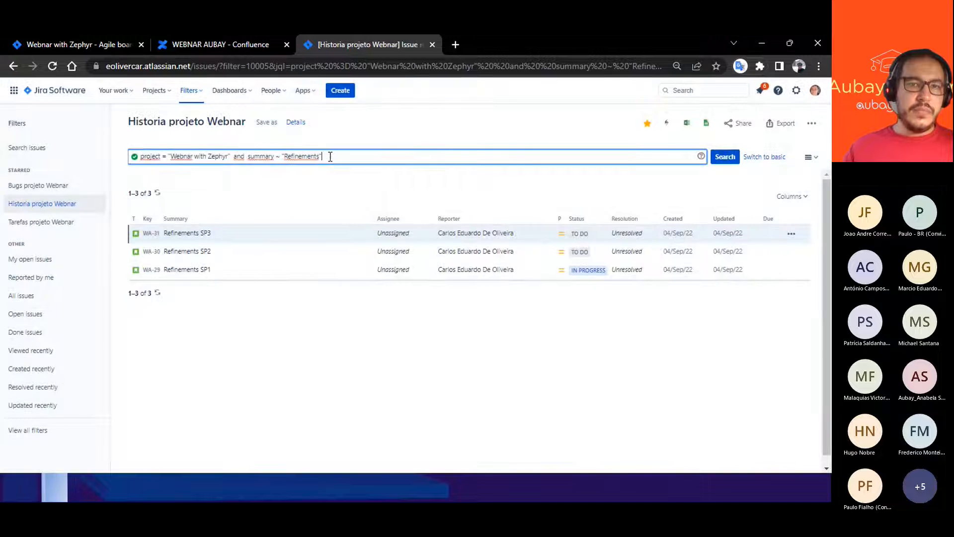
pyautogui.moveTo(330, 156); pyautogui.dragTo(239, 152)
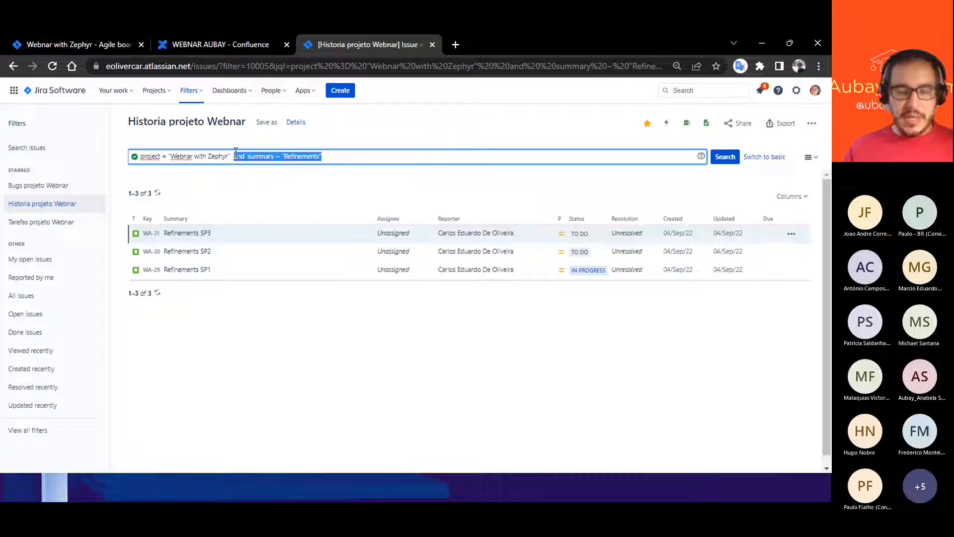
pyautogui.press('BackSpace')
pyautogui.click(721, 158)
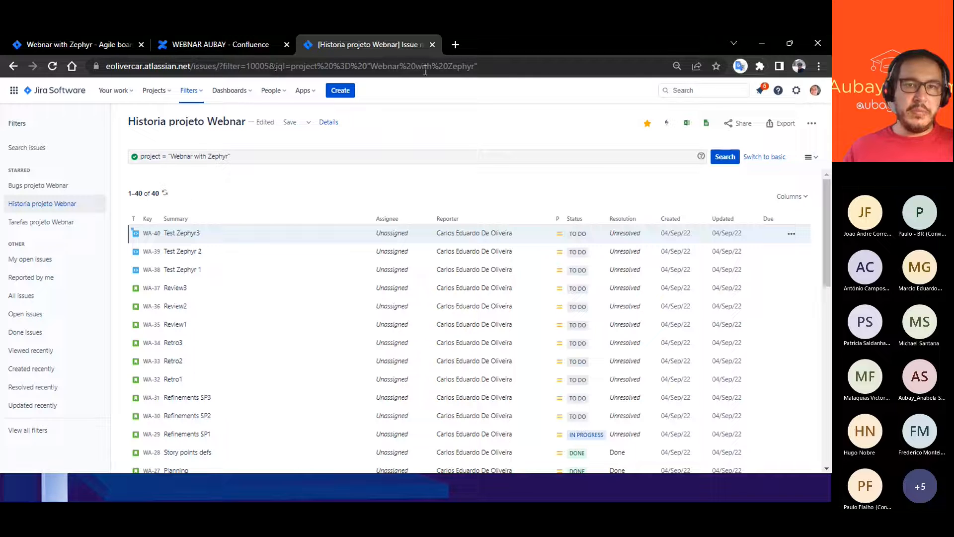
# - View the starred filters and open the advanced issue search
pyautogui.click(487, 68)
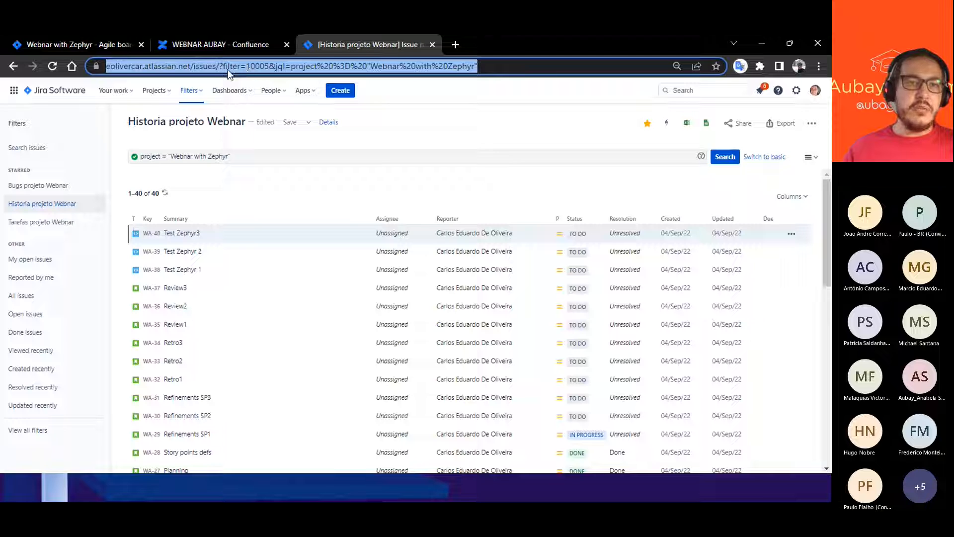
pyautogui.click(201, 92)
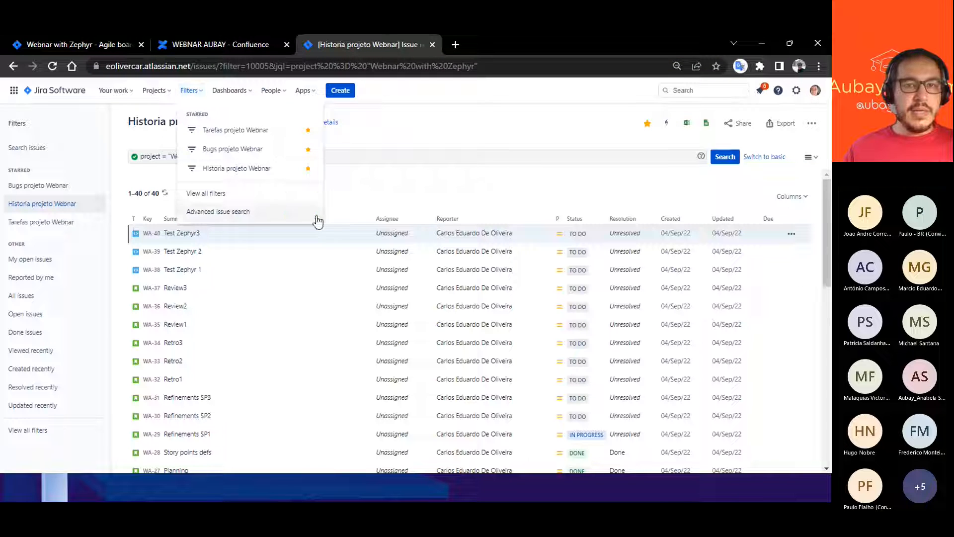
pyautogui.click(415, 194)
pyautogui.click(191, 91)
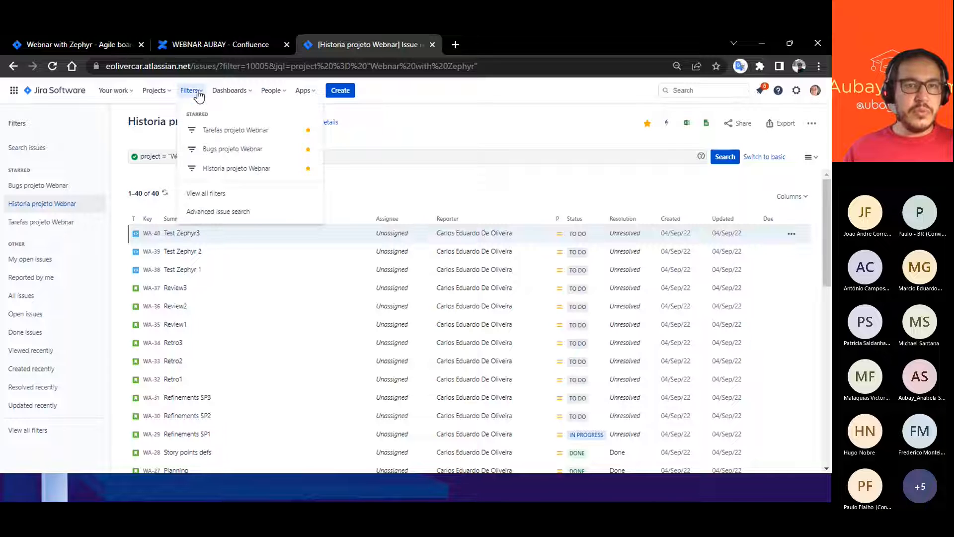
pyautogui.click(217, 213)
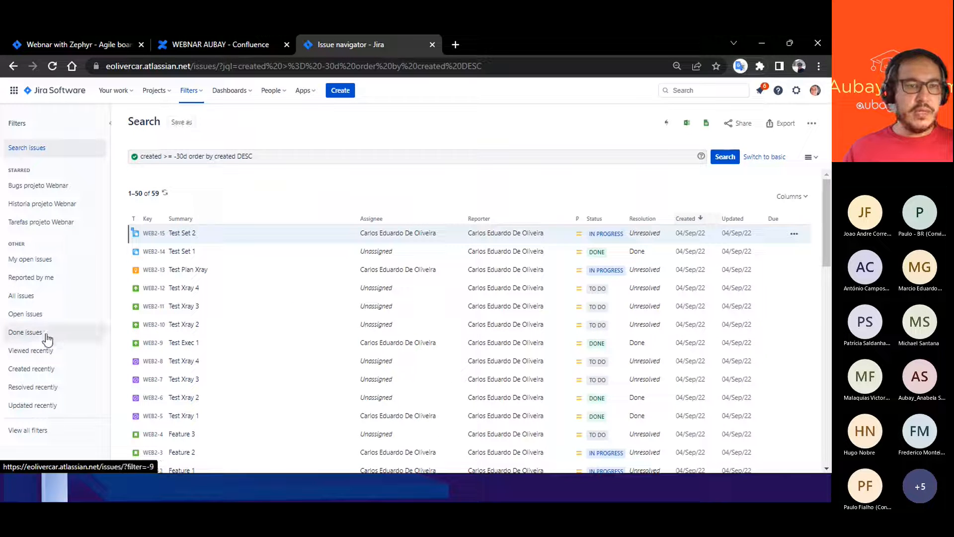
# - View the list of all saved filters and open the starred Tarefas projeto Webnar filter
pyautogui.click(29, 430)
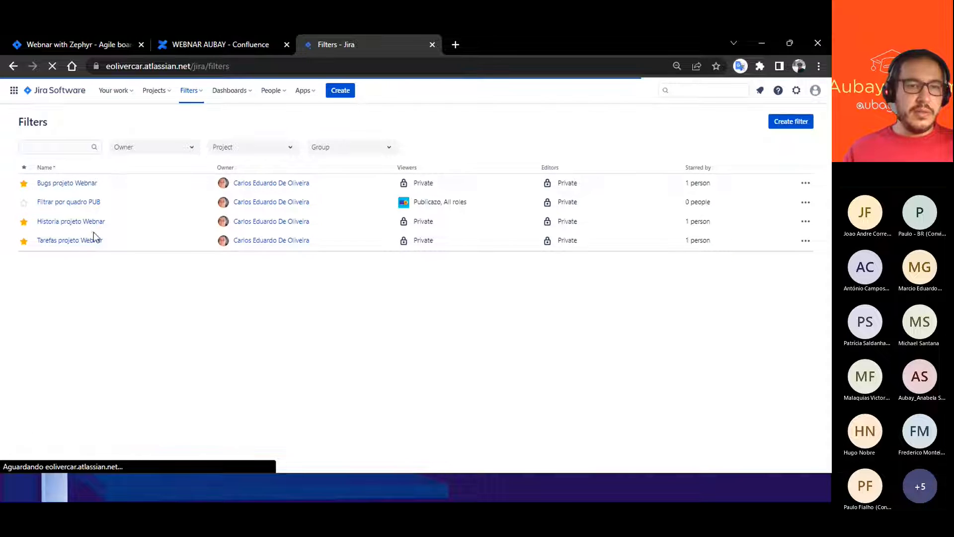
pyautogui.click(197, 93)
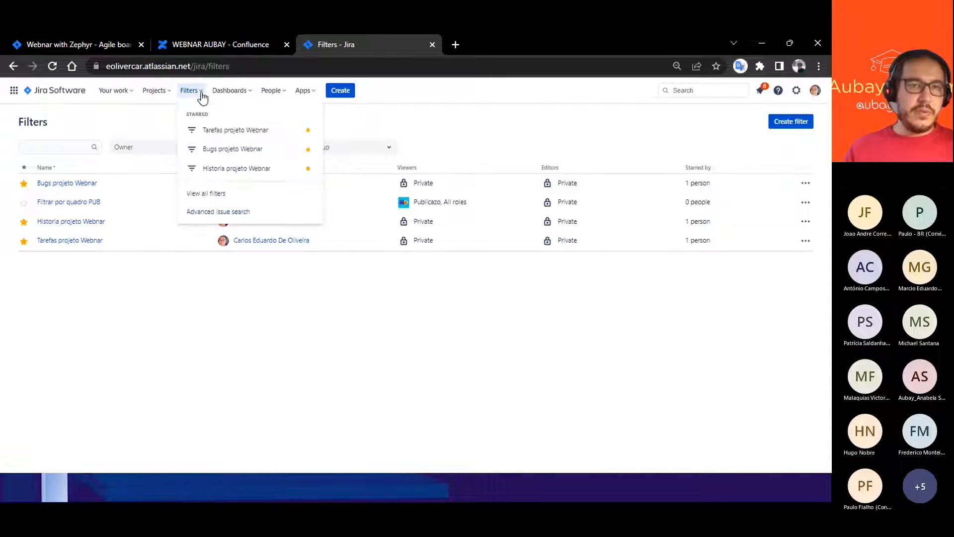
pyautogui.click(197, 193)
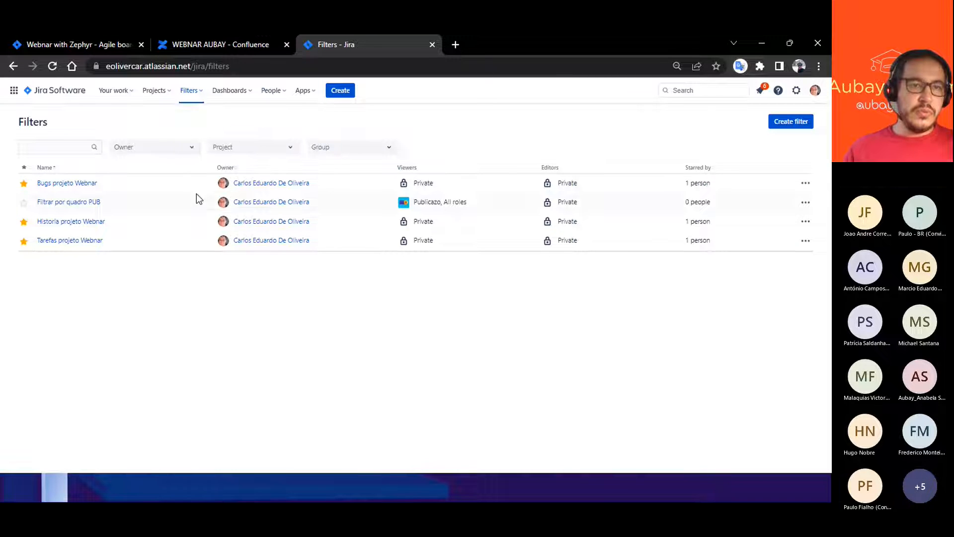
pyautogui.click(192, 93)
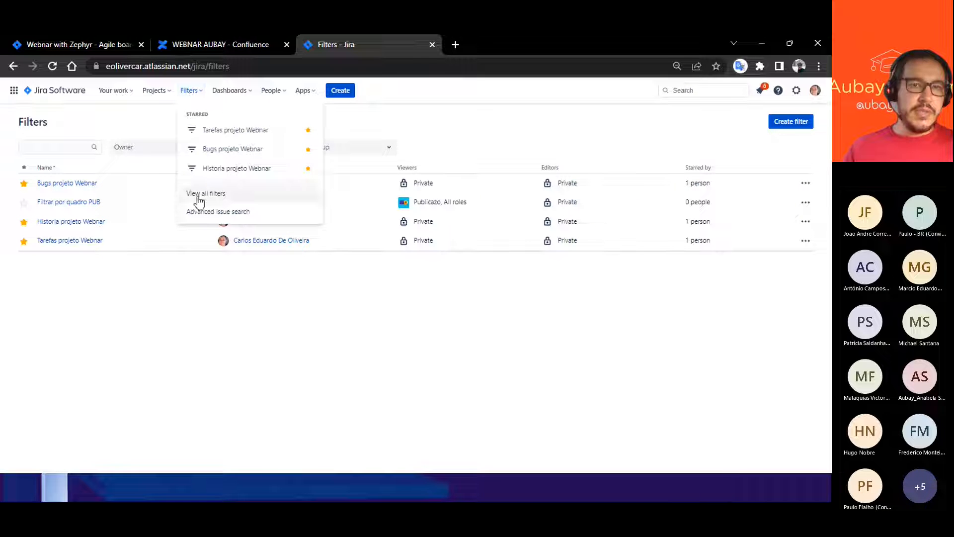
pyautogui.click(207, 149)
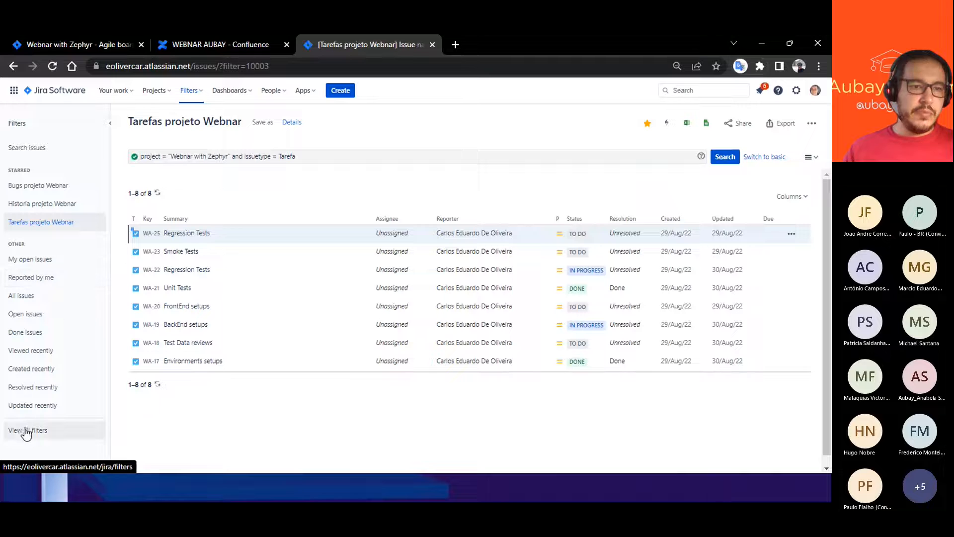
# - Return to the list of all filters and star the Filtrar por quadro PUB filter
pyautogui.click(23, 433)
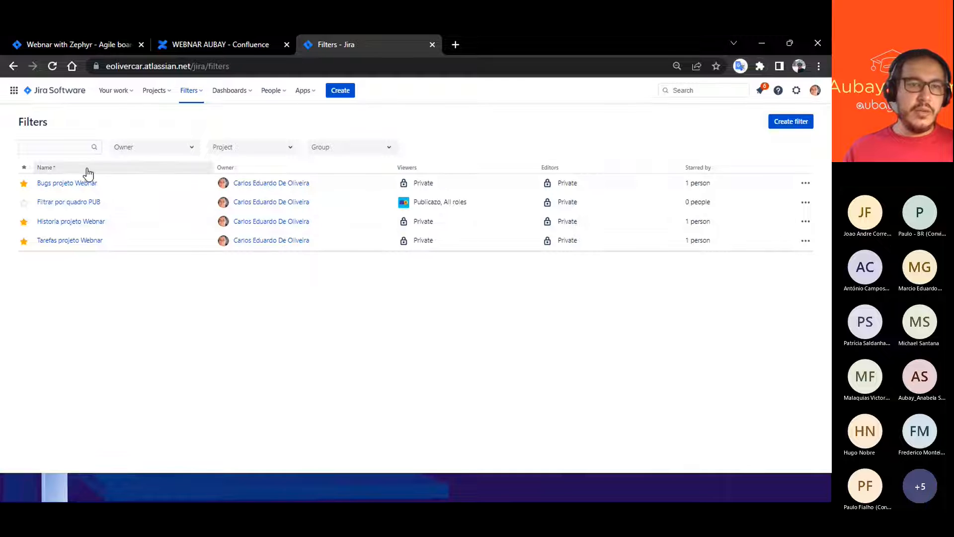
pyautogui.click(23, 202)
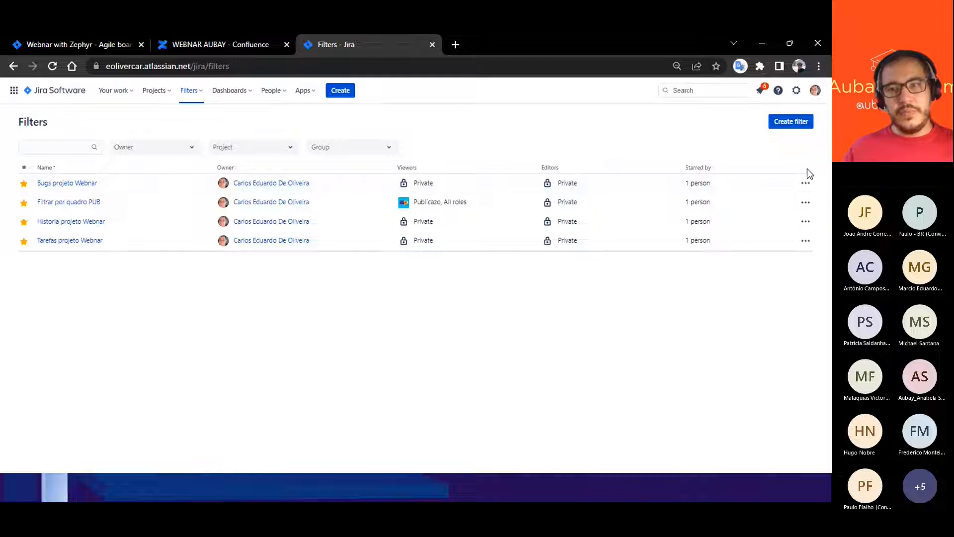
# - Edit the Bugs projeto Webnar filter to add the Webnar with Zephyr project, all roles, as viewers, and save it
pyautogui.click(805, 185)
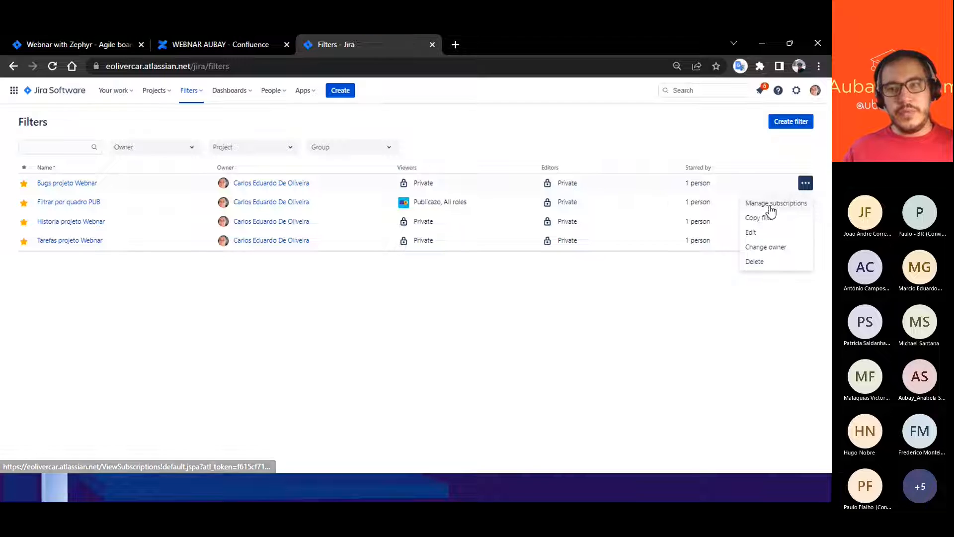
pyautogui.click(751, 237)
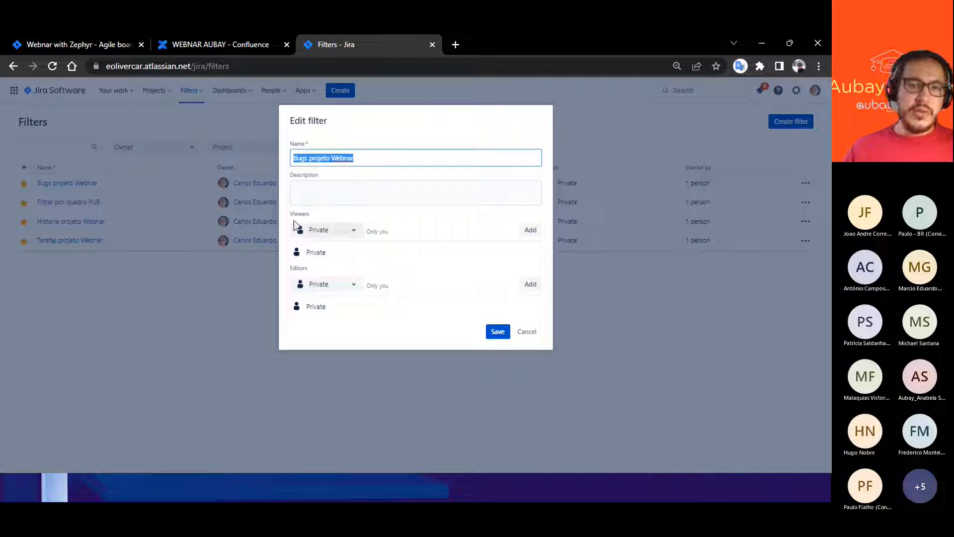
pyautogui.click(353, 231)
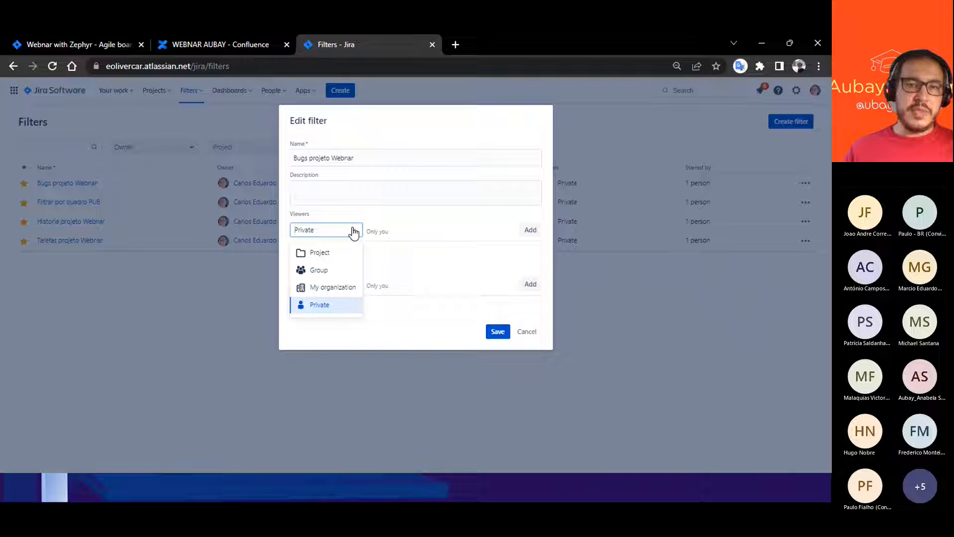
pyautogui.click(323, 254)
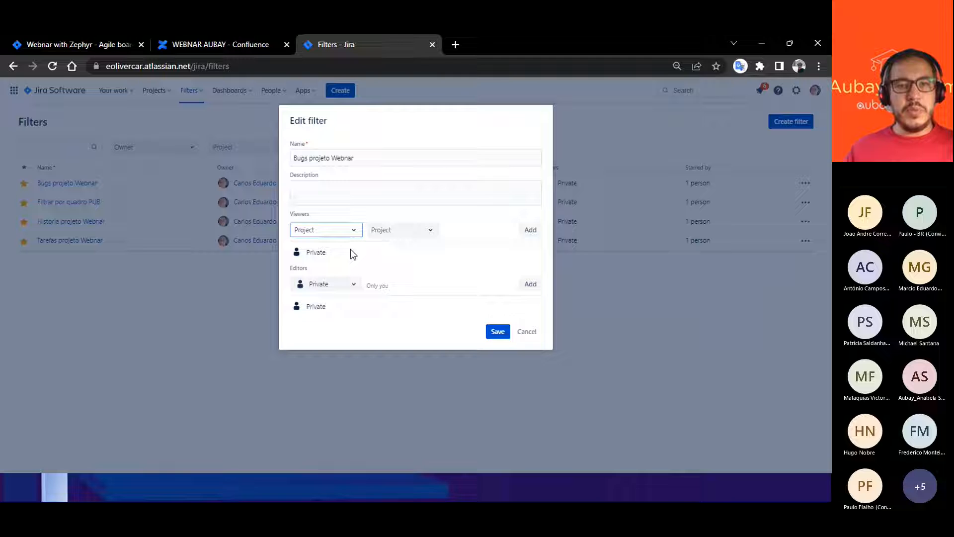
pyautogui.click(425, 232)
pyautogui.click(401, 294)
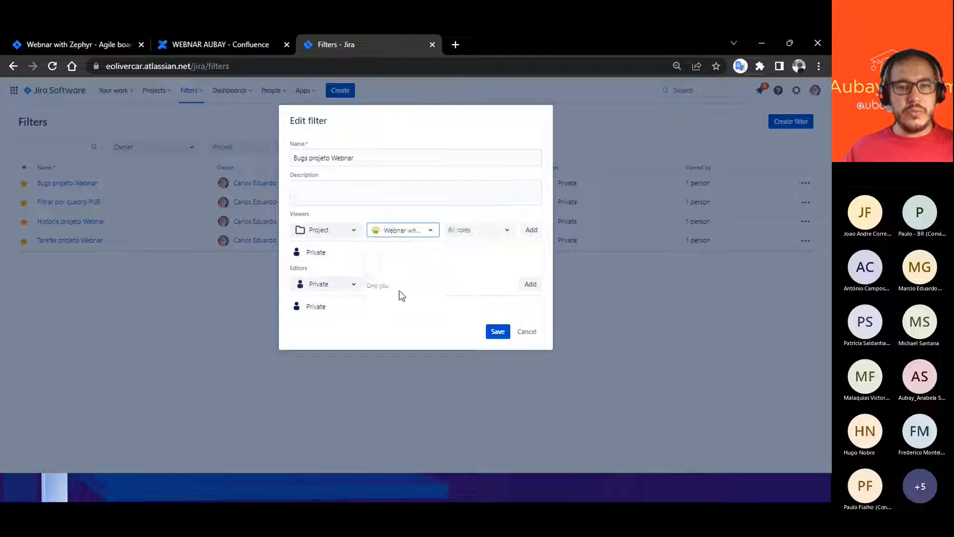
pyautogui.click(530, 230)
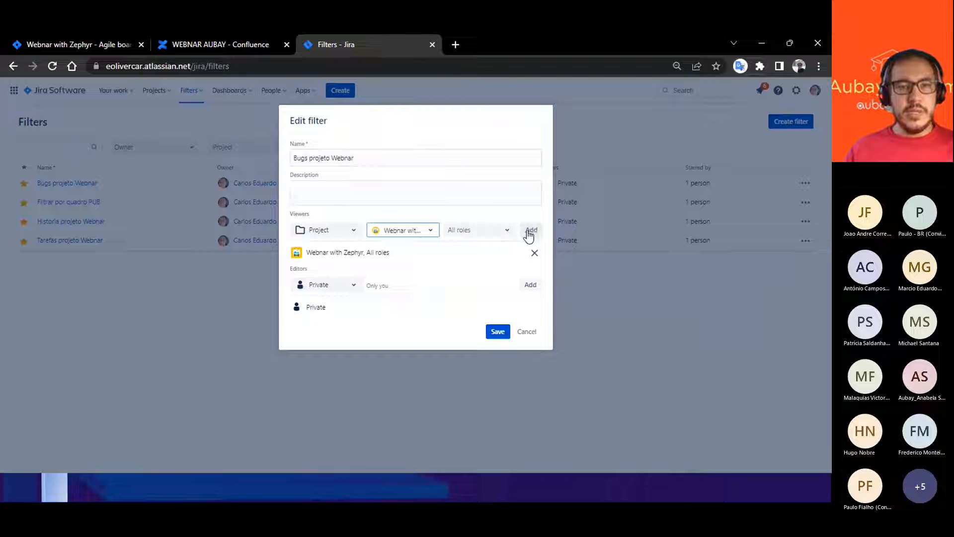
pyautogui.click(497, 337)
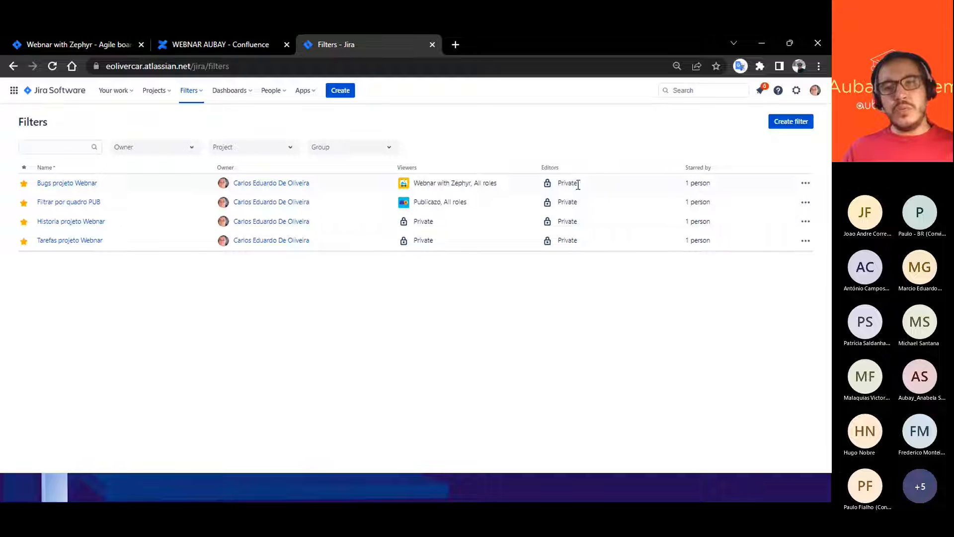
# - Examine the editor permissions of the Bugs projeto Webnar filter and leave its settings without saving
pyautogui.click(804, 184)
pyautogui.click(753, 232)
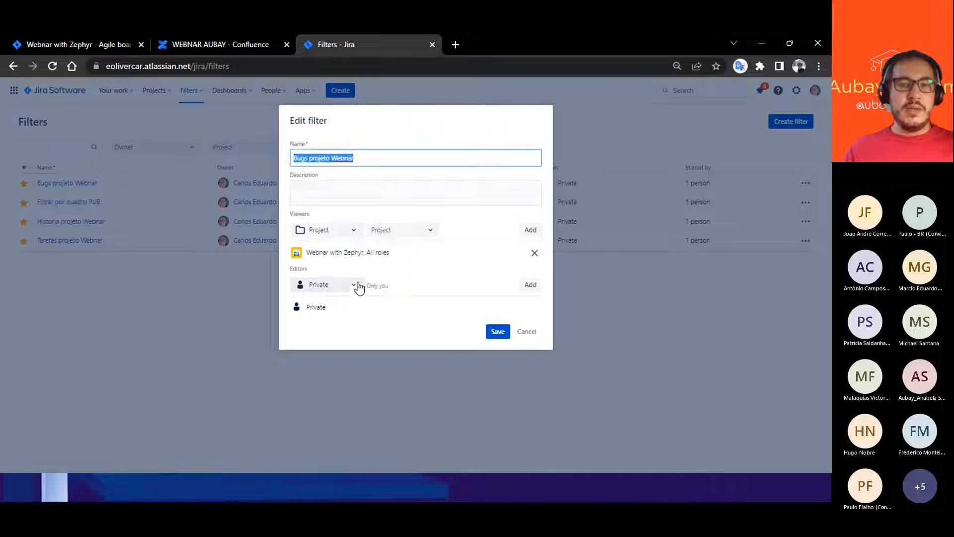
pyautogui.click(395, 286)
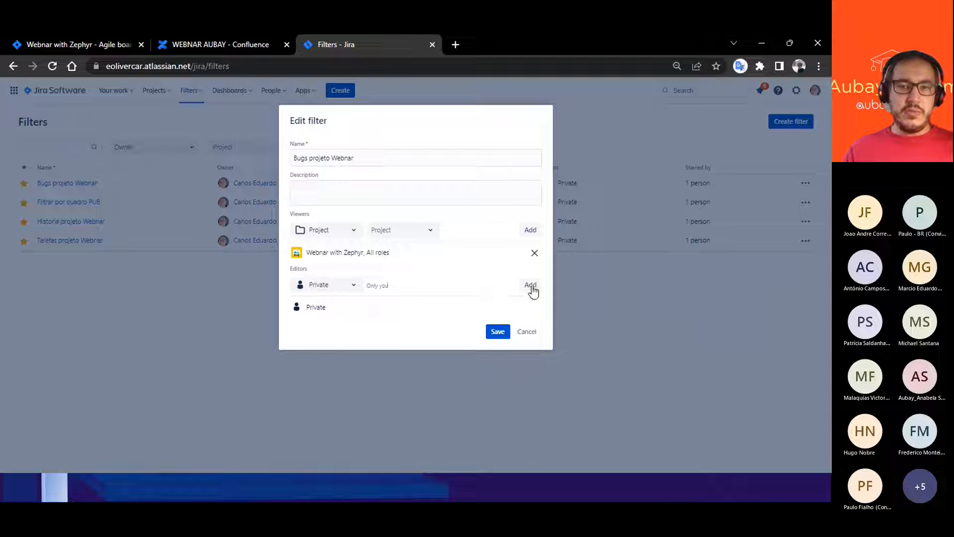
pyautogui.click(533, 333)
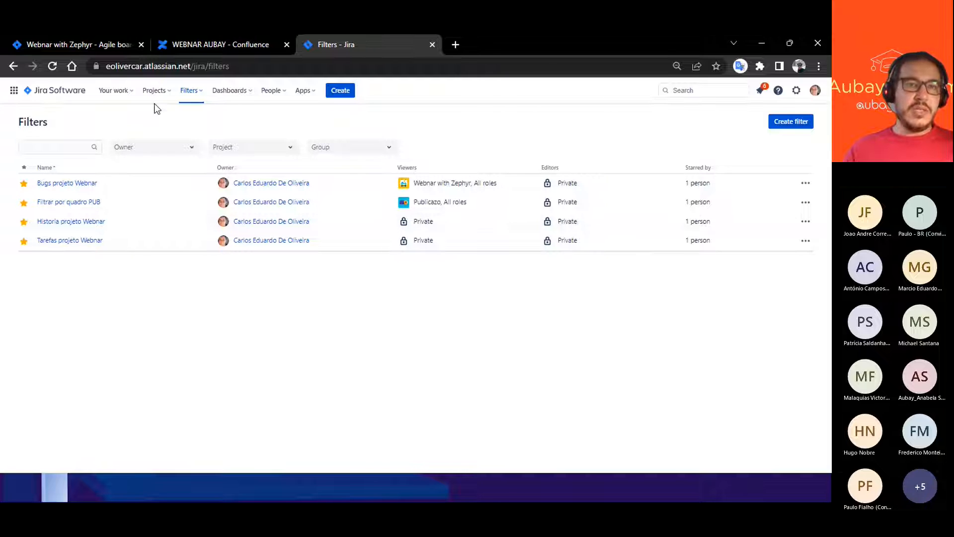
# - Switch to the presentation, advance to the Criação de Dashboards slide and open its Jira dashboard link
pyautogui.click(191, 92)
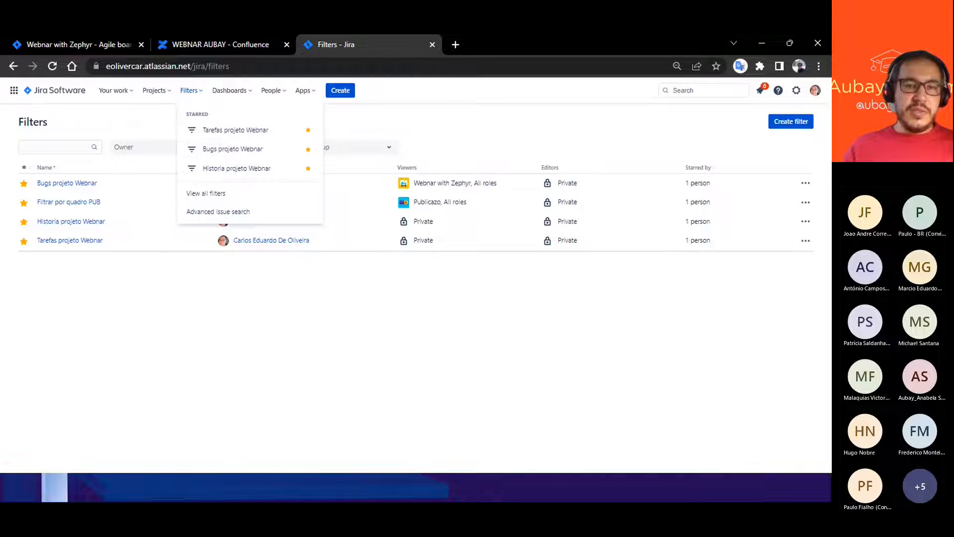
pyautogui.hotkey('alt', 'Tab')
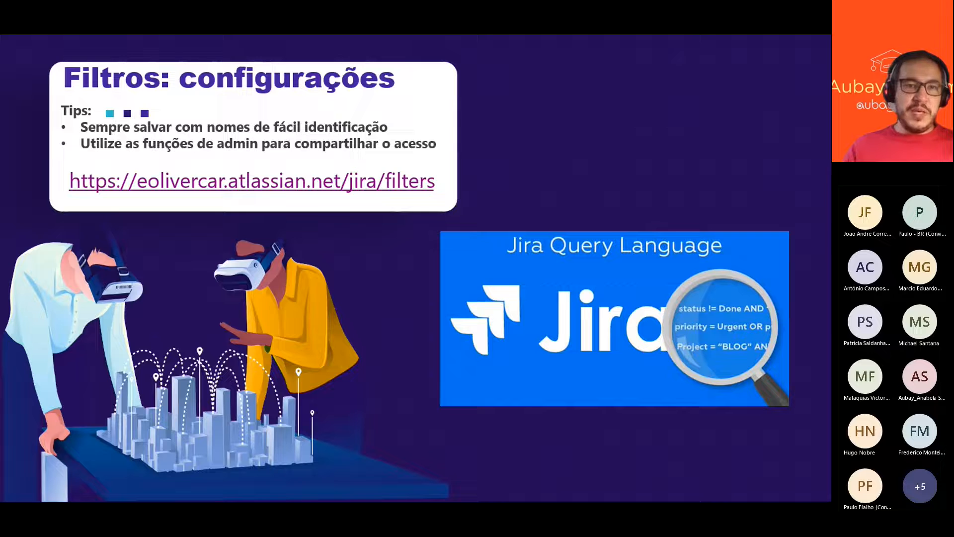
pyautogui.click(332, 214)
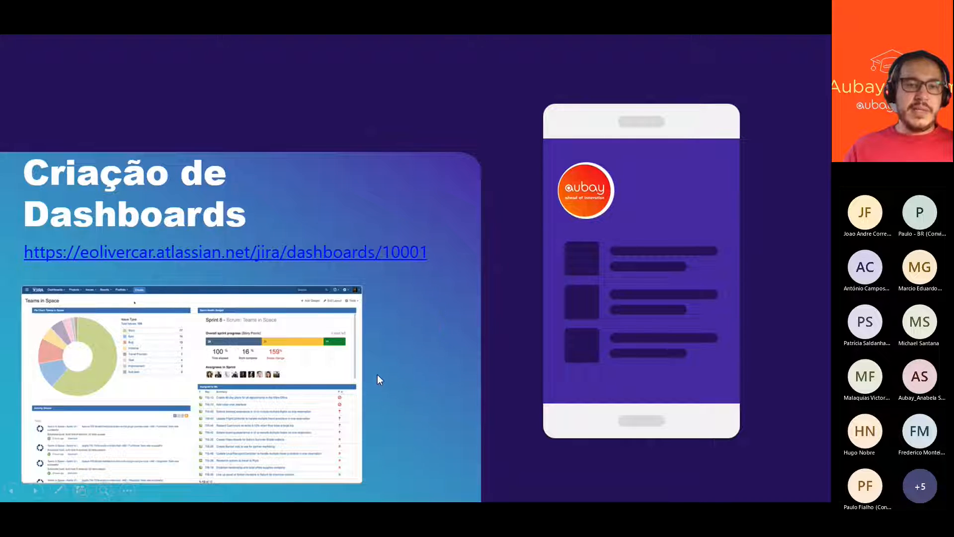
pyautogui.click(262, 252)
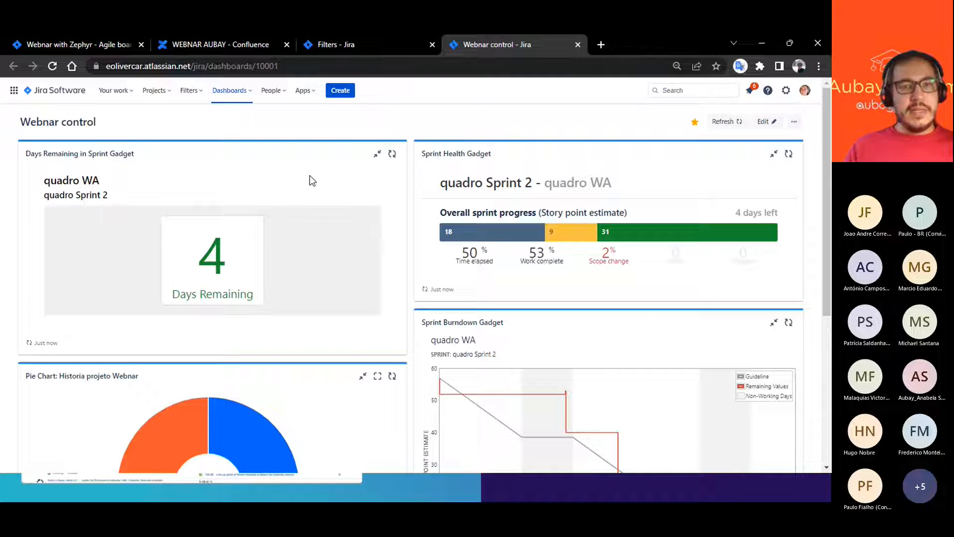
# - Check the dashboard navigation options and review the sprint, pie chart and issue statistics gadgets on the Webnar control dashboard
pyautogui.click(228, 92)
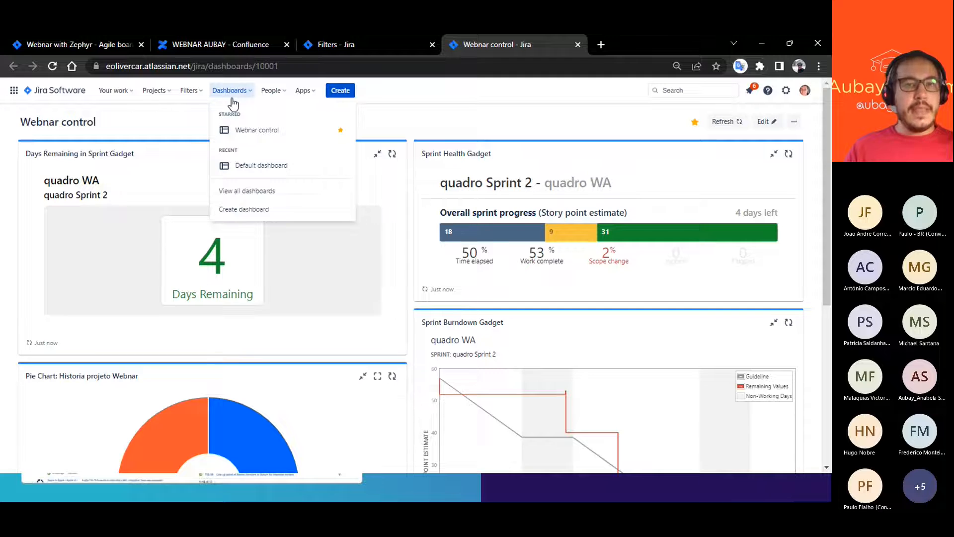
pyautogui.click(583, 130)
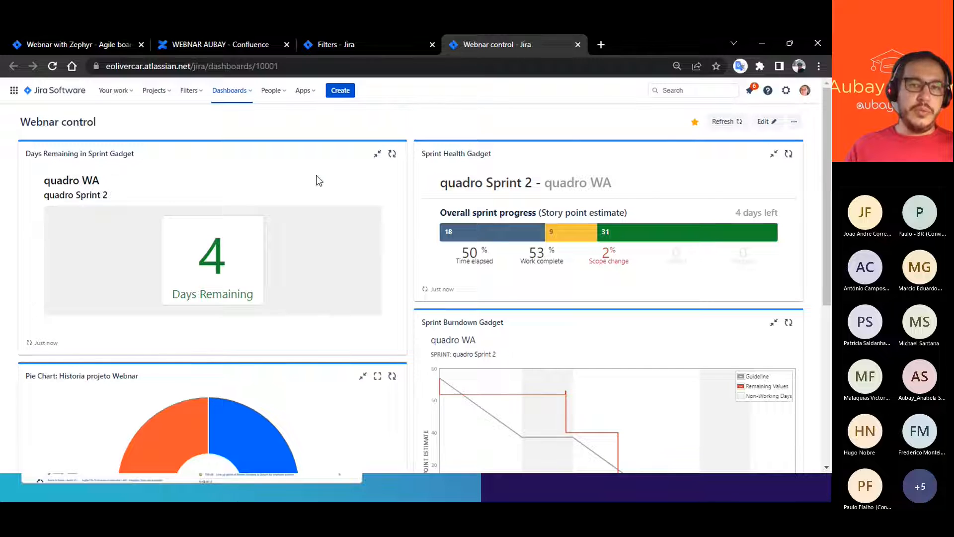
pyautogui.scroll(-5, 361, 306)
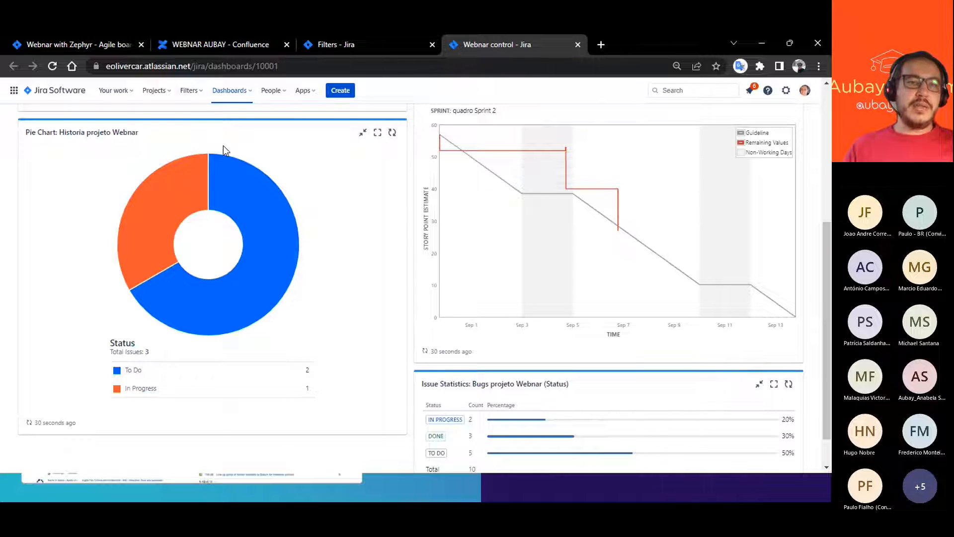
pyautogui.scroll(-1, 231, 413)
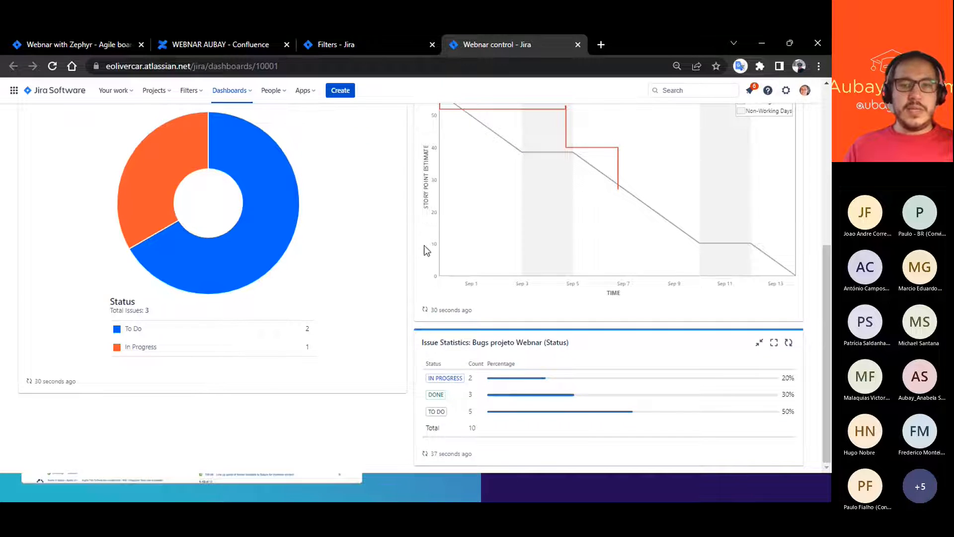
pyautogui.scroll(6, 424, 246)
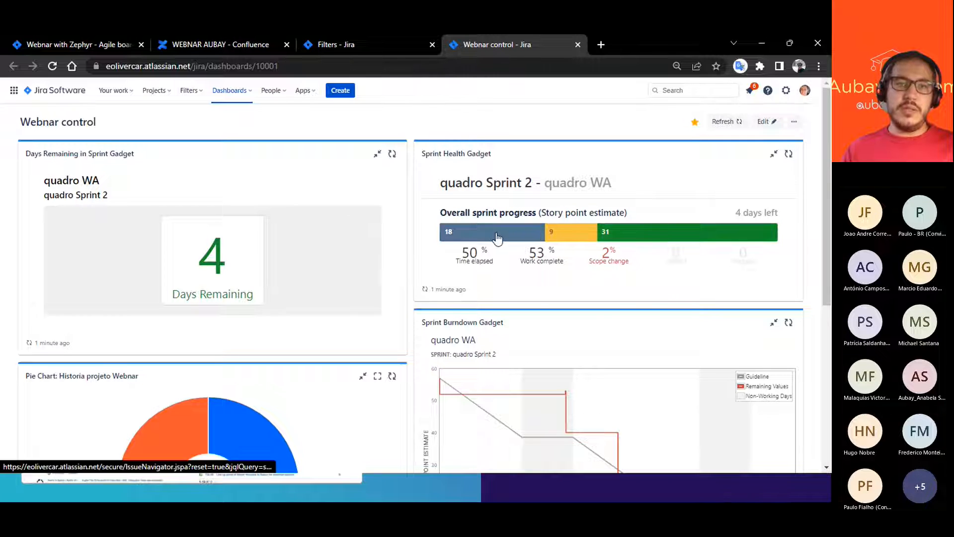
# - Open the Webnar with Zephyr project and review the quadro Sprint 2 issues in its backlog
pyautogui.click(152, 94)
pyautogui.click(170, 130)
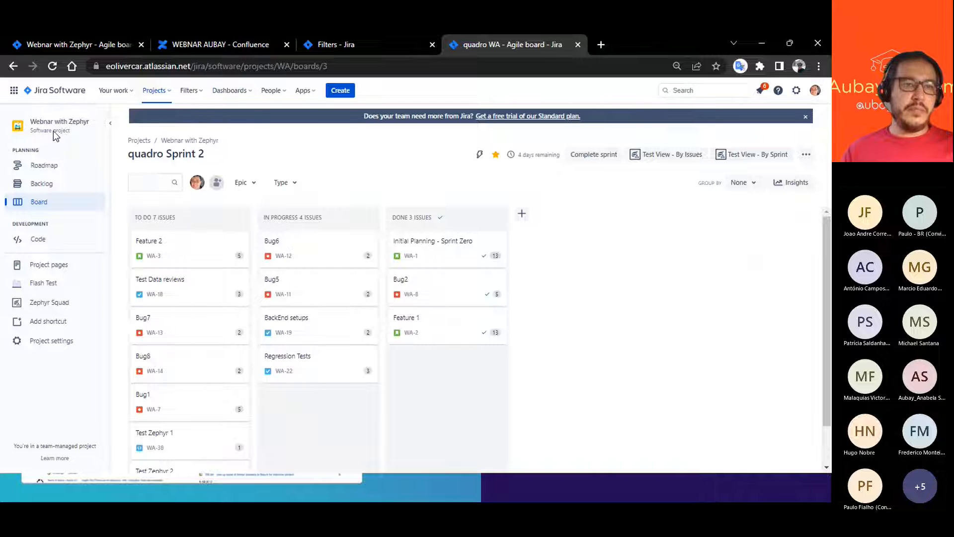
pyautogui.click(39, 185)
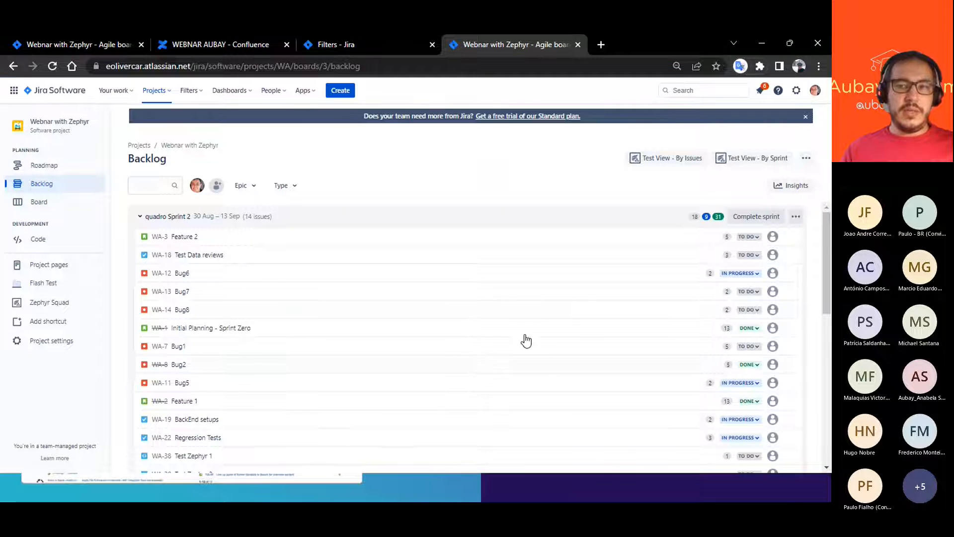
pyautogui.scroll(-2, 556, 317)
pyautogui.scroll(2, 601, 299)
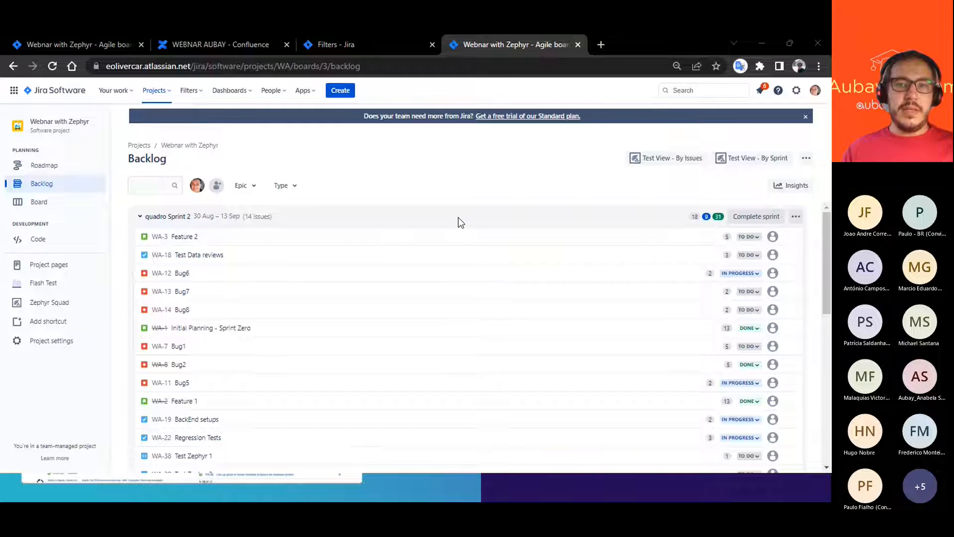
# - Return to the starred Webnar control dashboard and examine its sprint health, burndown, pie chart and bug statistics gadgets
pyautogui.click(228, 90)
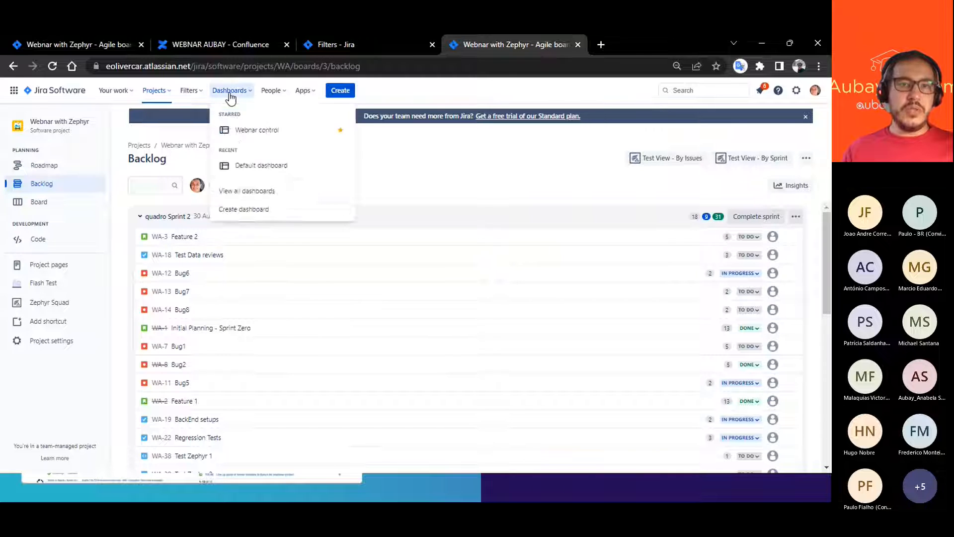
pyautogui.click(257, 131)
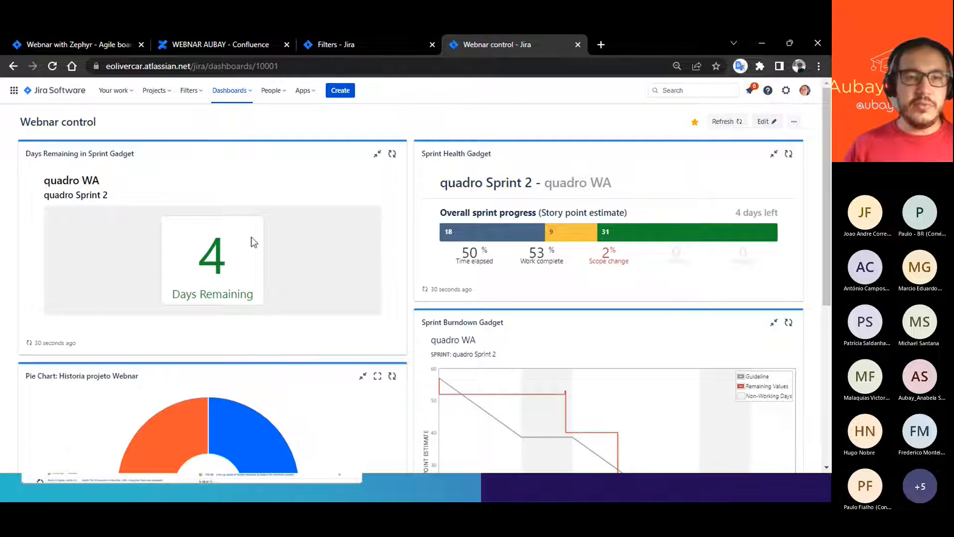
pyautogui.scroll(-5, 302, 282)
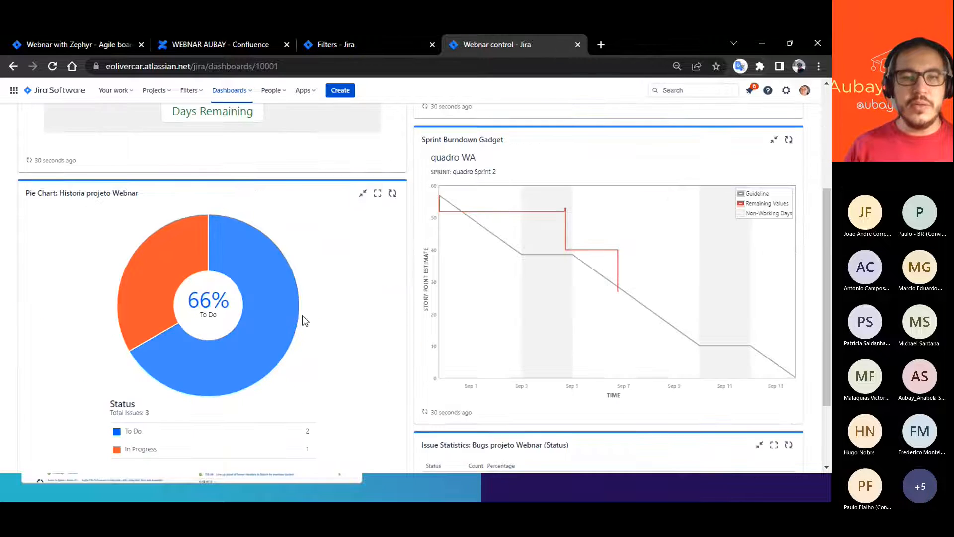
pyautogui.scroll(3, 465, 198)
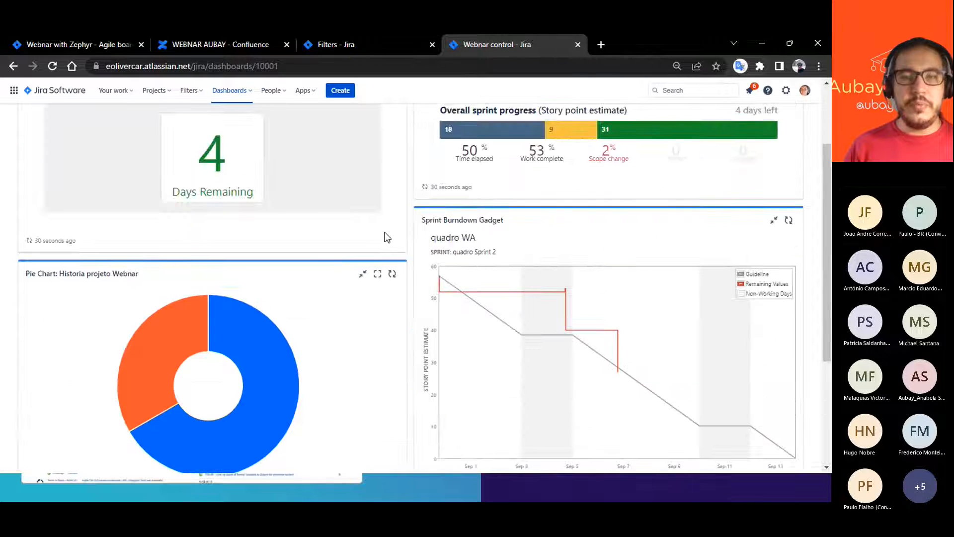
pyautogui.scroll(-2, 456, 278)
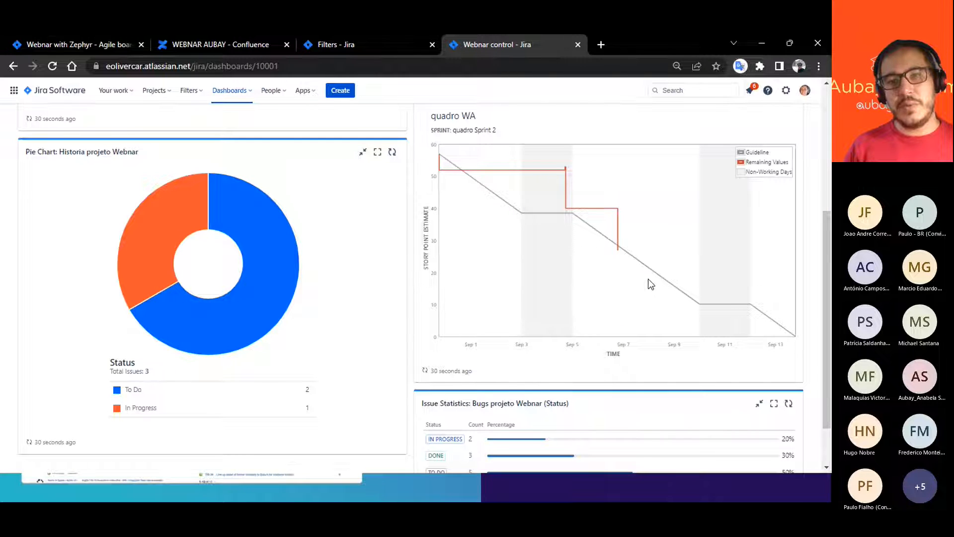
pyautogui.scroll(4, 592, 211)
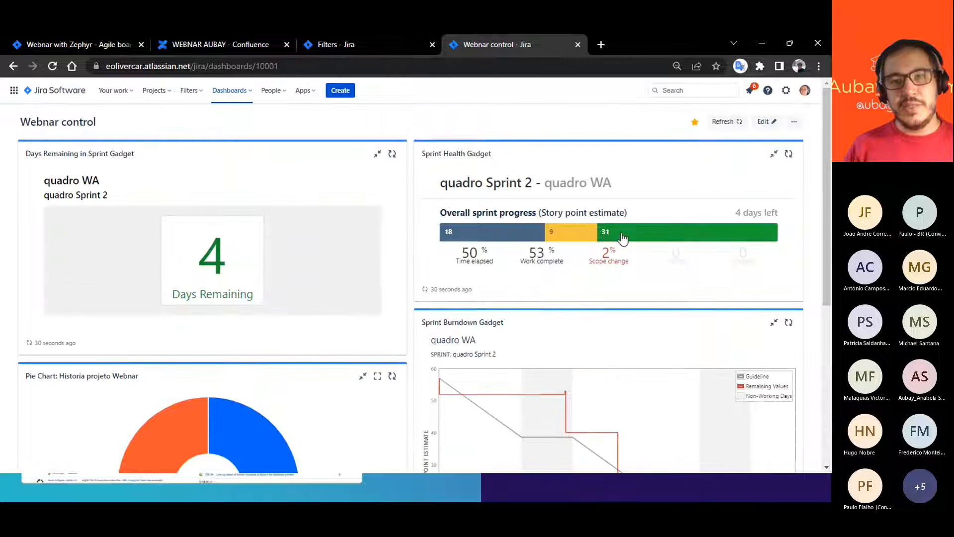
pyautogui.scroll(-2, 598, 286)
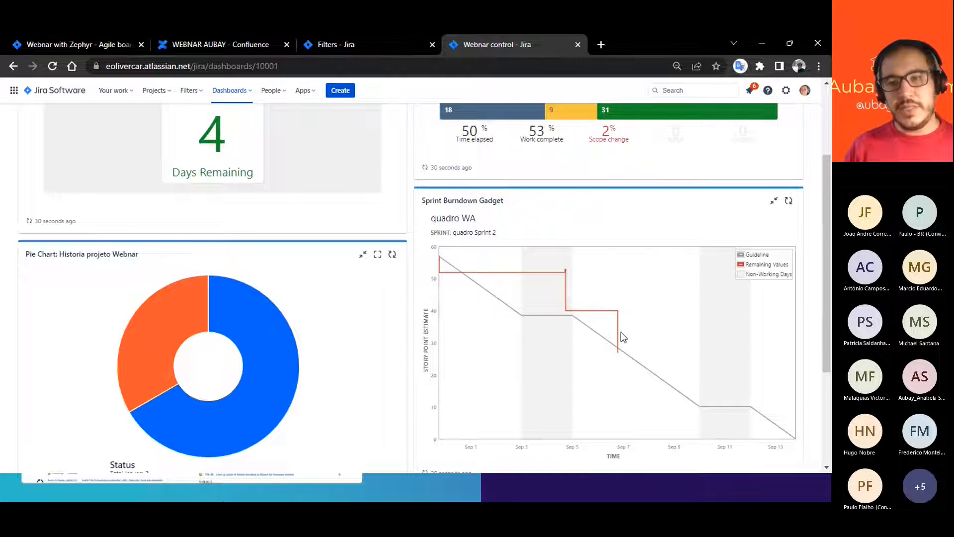
pyautogui.scroll(-3, 664, 325)
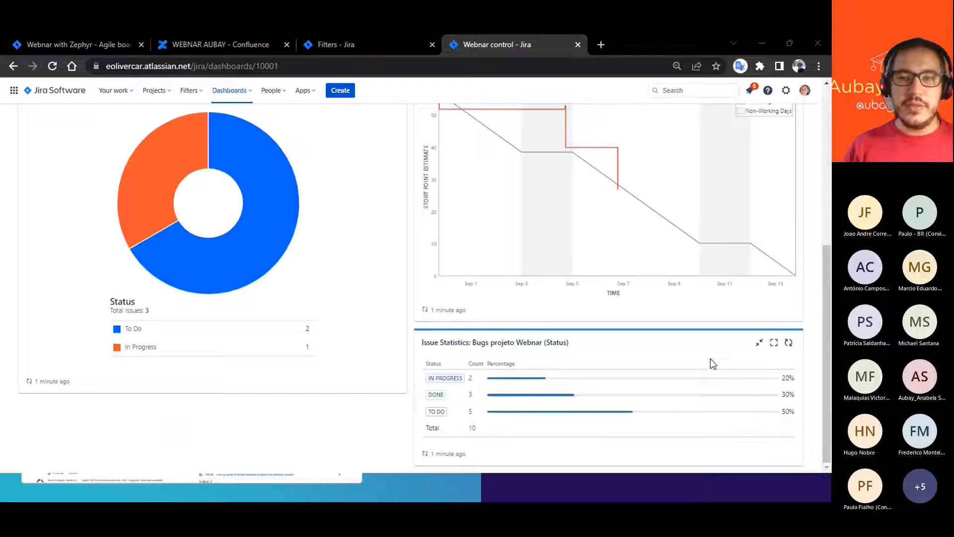
pyautogui.scroll(4, 521, 332)
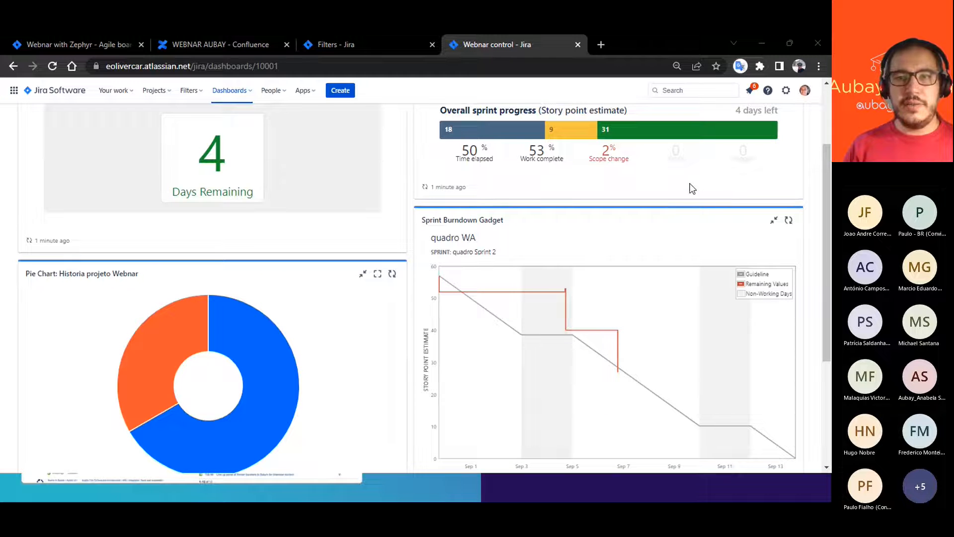
pyautogui.scroll(2, 615, 212)
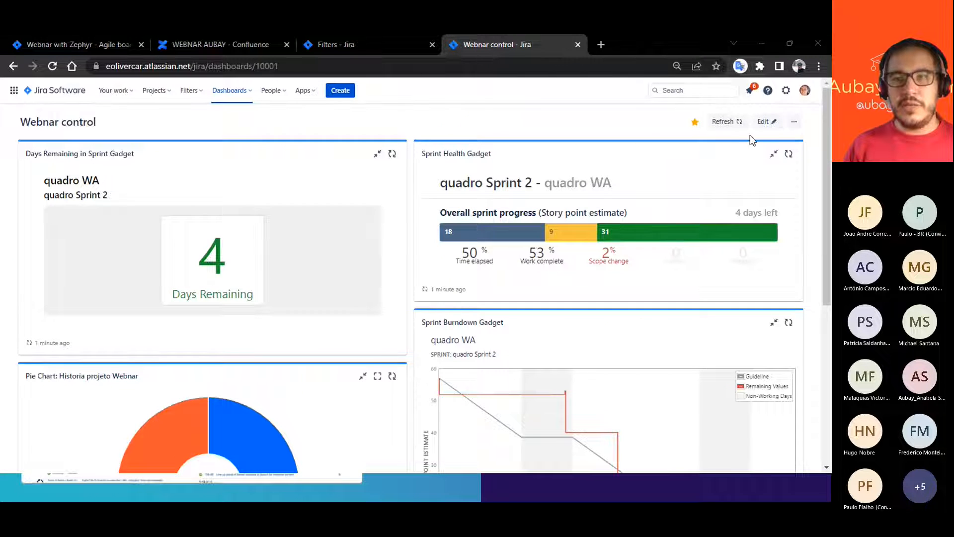
# - Put the Webnar control dashboard into edit mode and browse the available gadgets
pyautogui.click(762, 122)
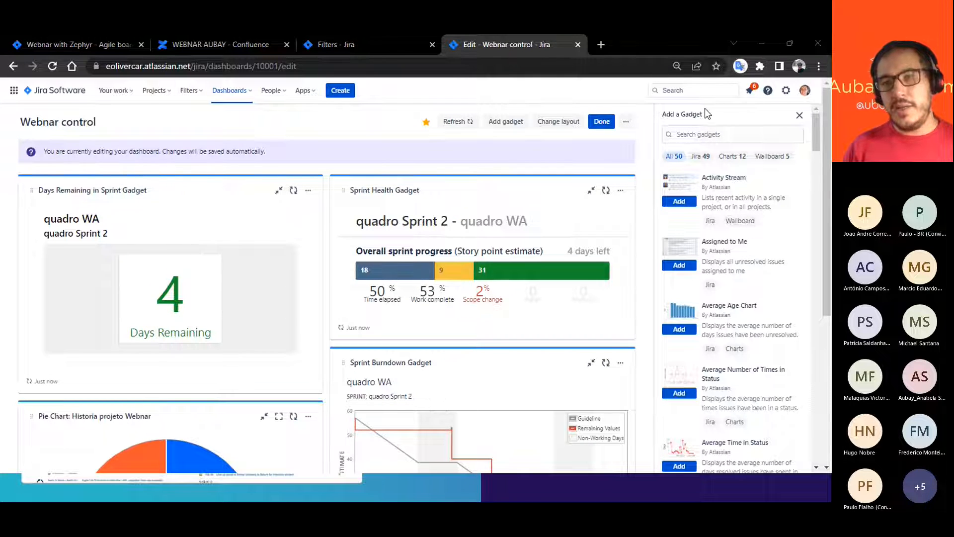
pyautogui.scroll(-2, 734, 240)
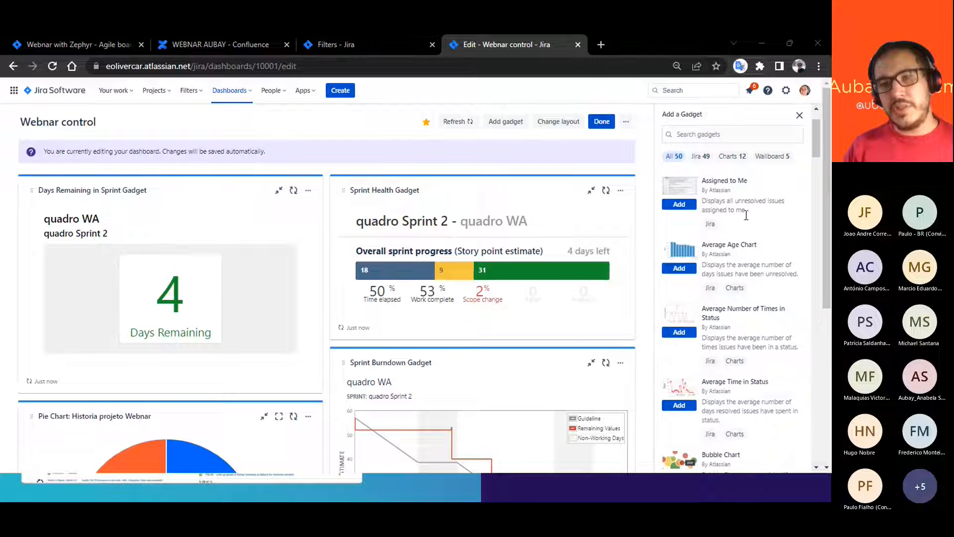
pyautogui.scroll(-1, 765, 240)
pyautogui.scroll(-5, 769, 254)
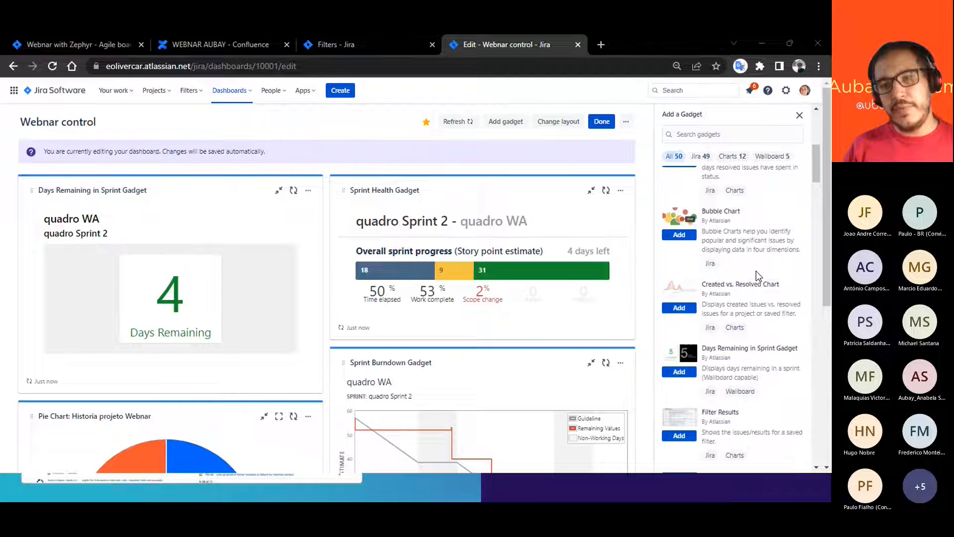
pyautogui.scroll(-3, 749, 316)
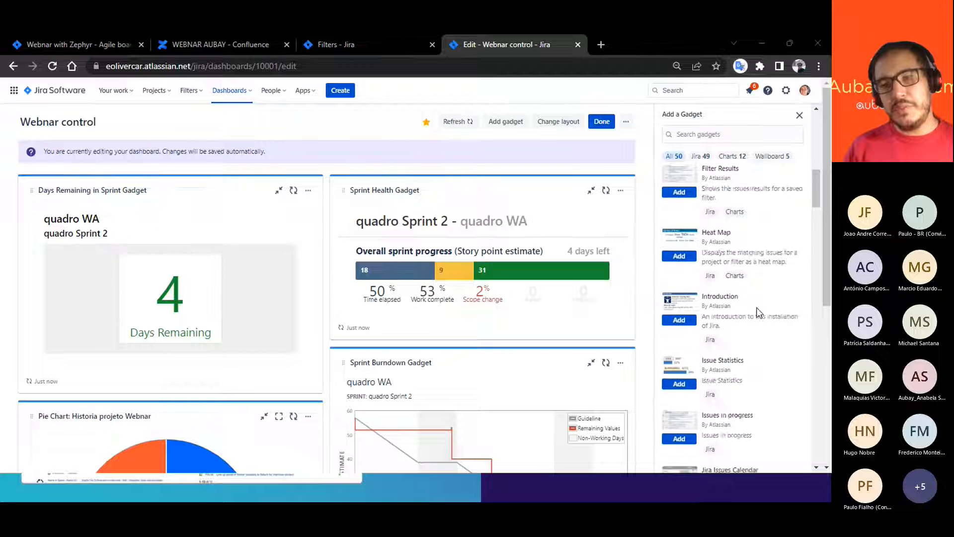
# - Search the gadgets for "two" and add the Two Dimensional Filter Statistics gadget to the dashboard
pyautogui.click(681, 135)
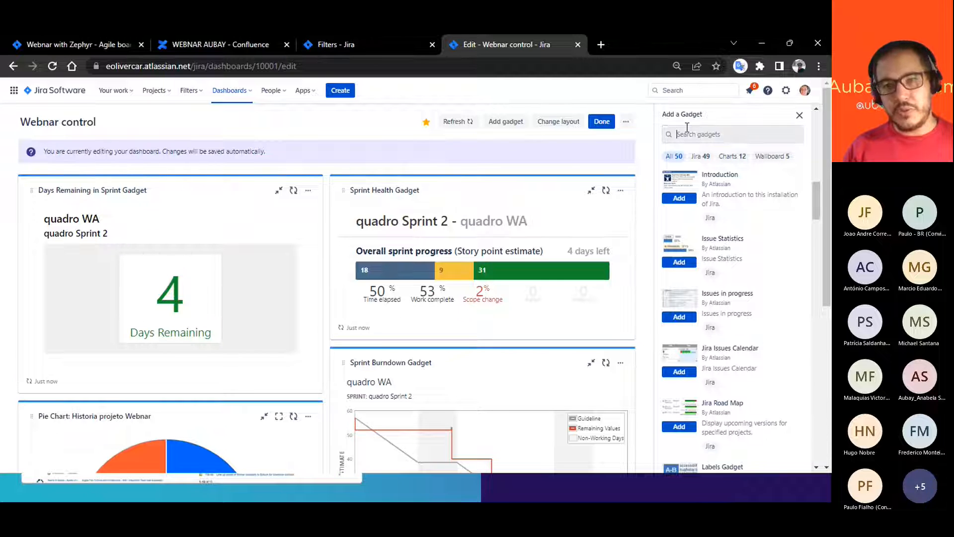
pyautogui.write('two')
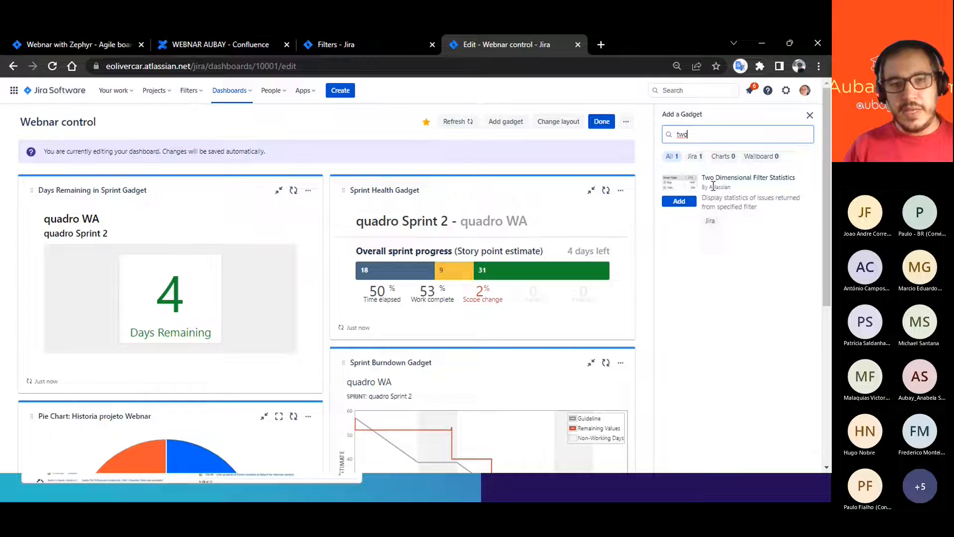
pyautogui.scroll(-5, 313, 334)
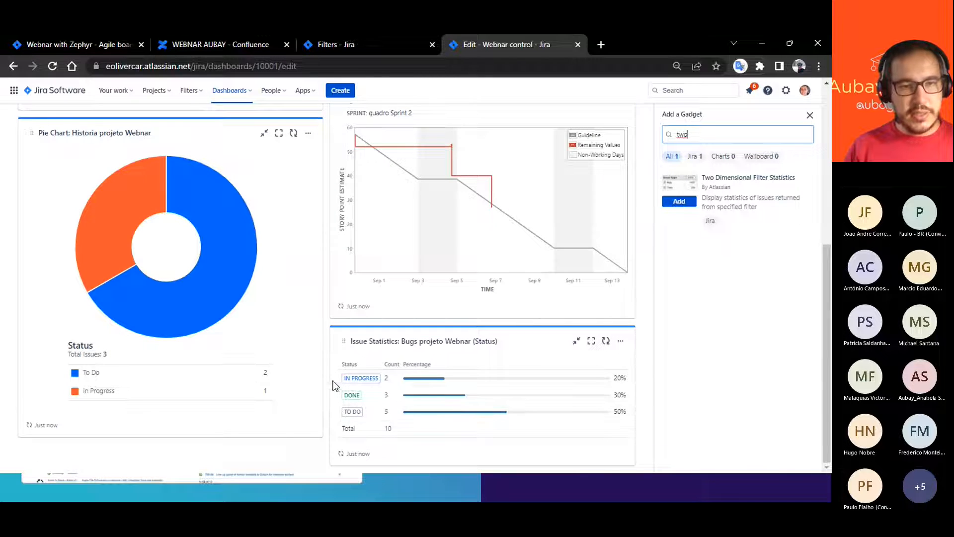
pyautogui.scroll(5, 345, 382)
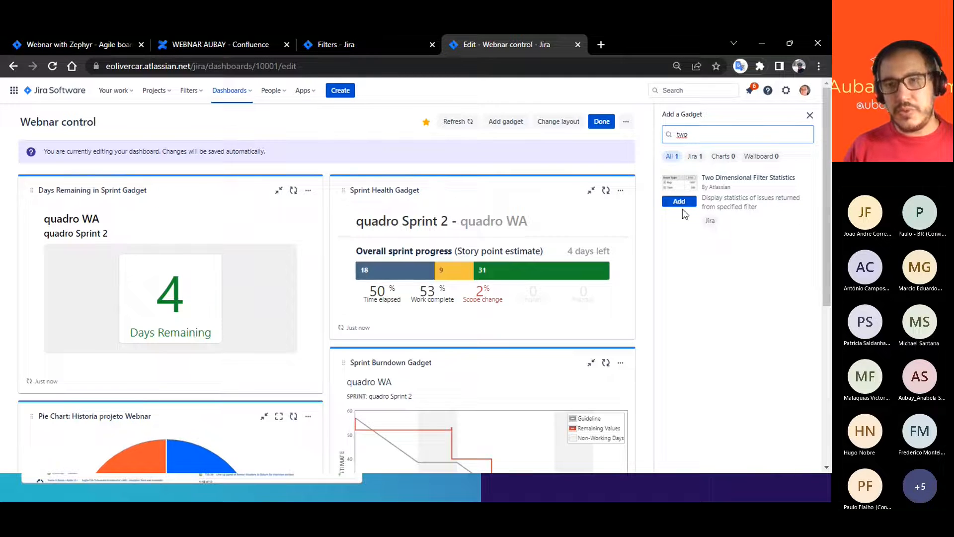
pyautogui.click(680, 201)
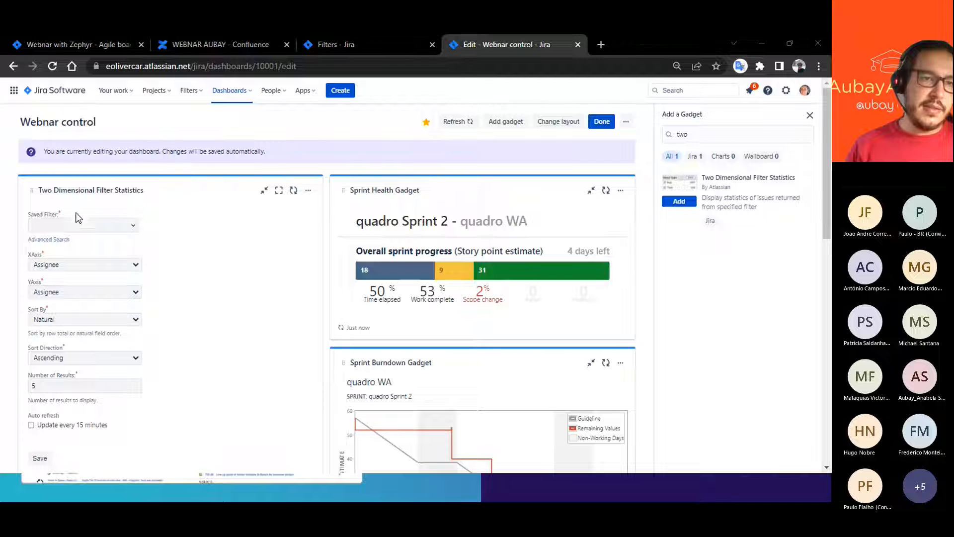
# - Set the Two Dimensional Filter Statistics gadget to the Bugs projeto Webnar filter, with Priority on the X axis and Status on the Y axis
pyautogui.scroll(-1, 197, 225)
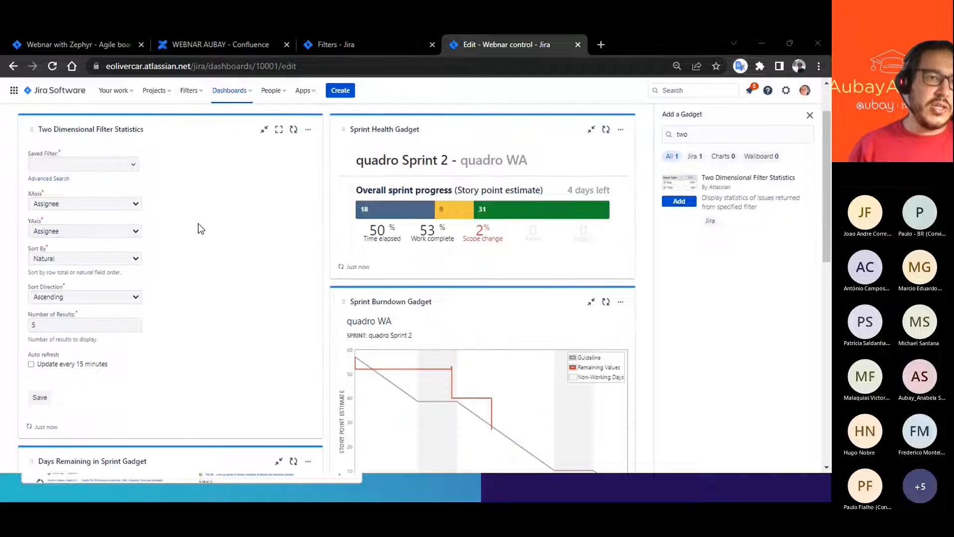
pyautogui.click(46, 187)
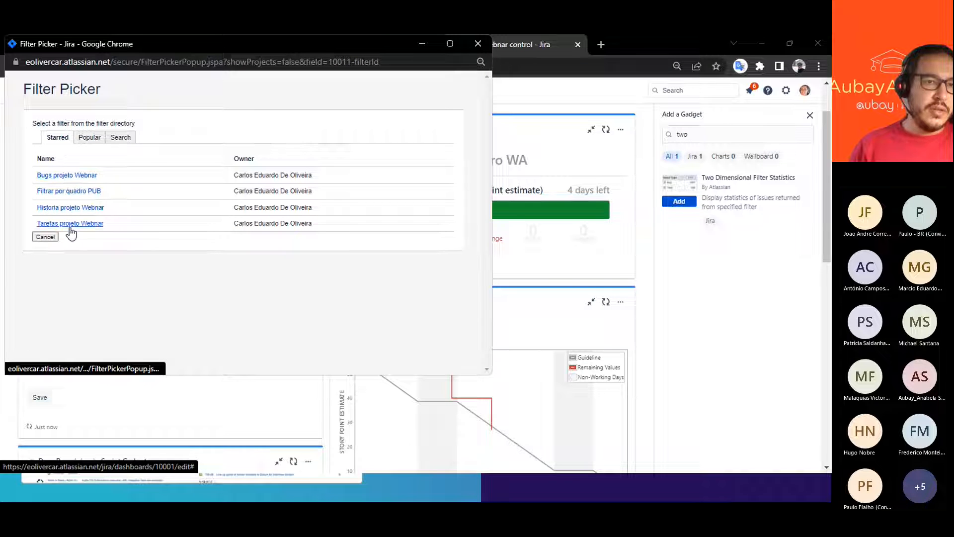
pyautogui.click(70, 177)
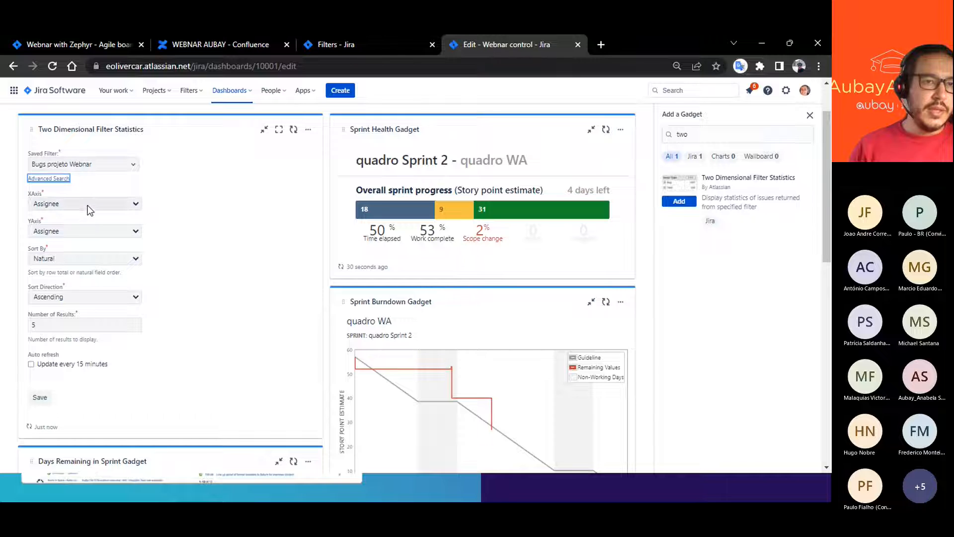
pyautogui.click(88, 203)
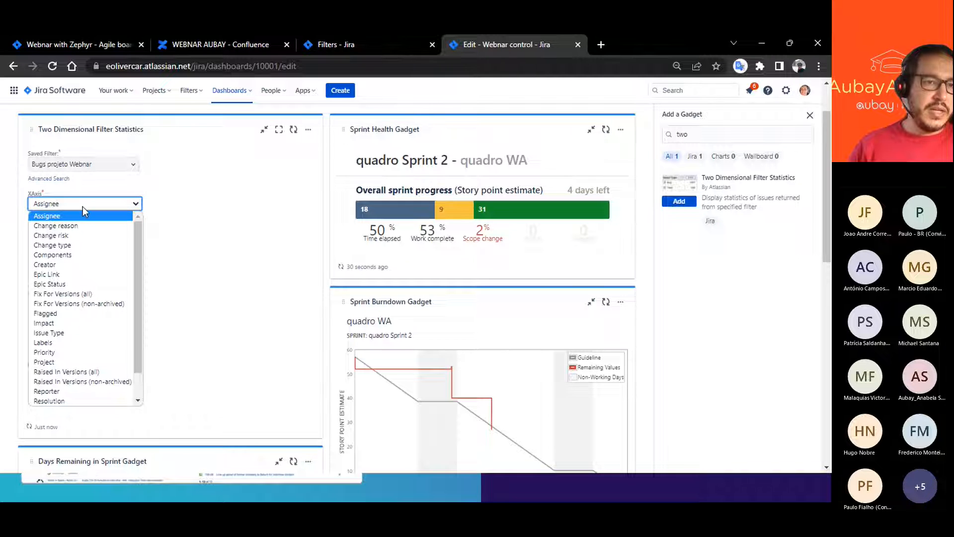
pyautogui.click(64, 351)
pyautogui.click(48, 231)
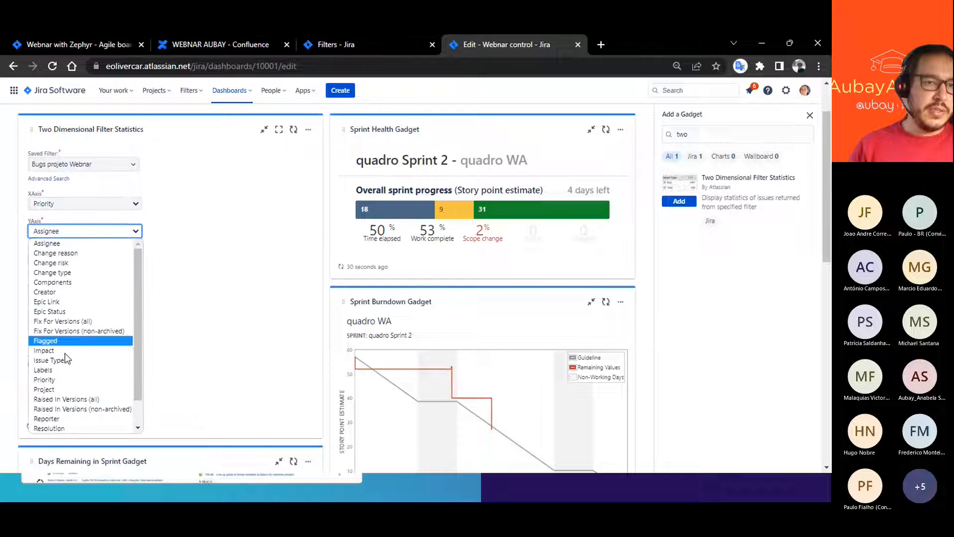
pyautogui.scroll(-1, 58, 404)
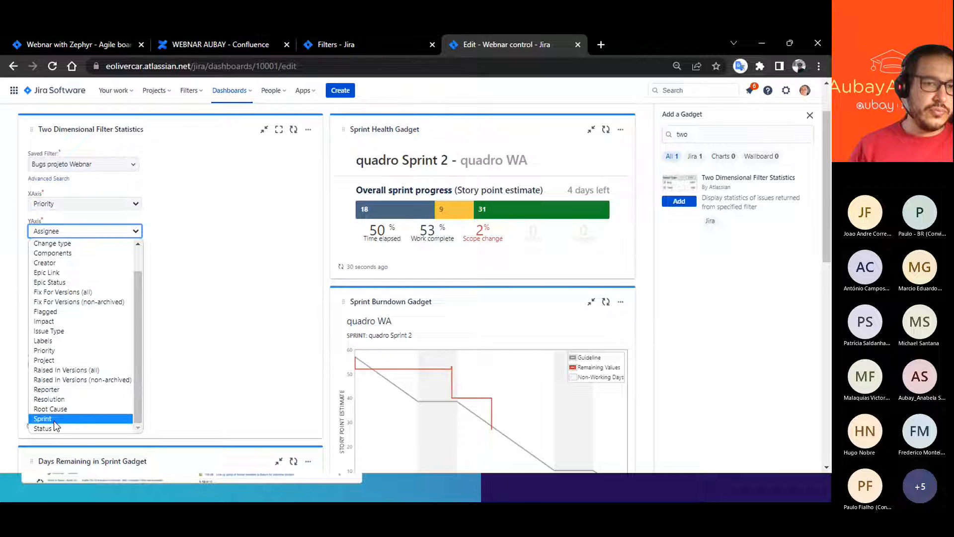
pyautogui.click(50, 426)
# - Sort the gadget's results by Total, enable updating every 15 minutes, and save its configuration
pyautogui.click(53, 259)
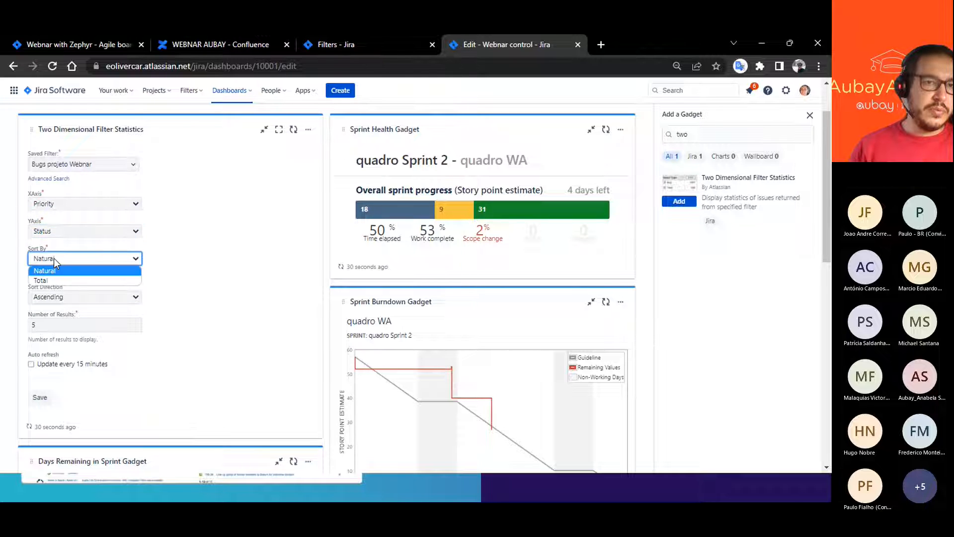
pyautogui.click(46, 281)
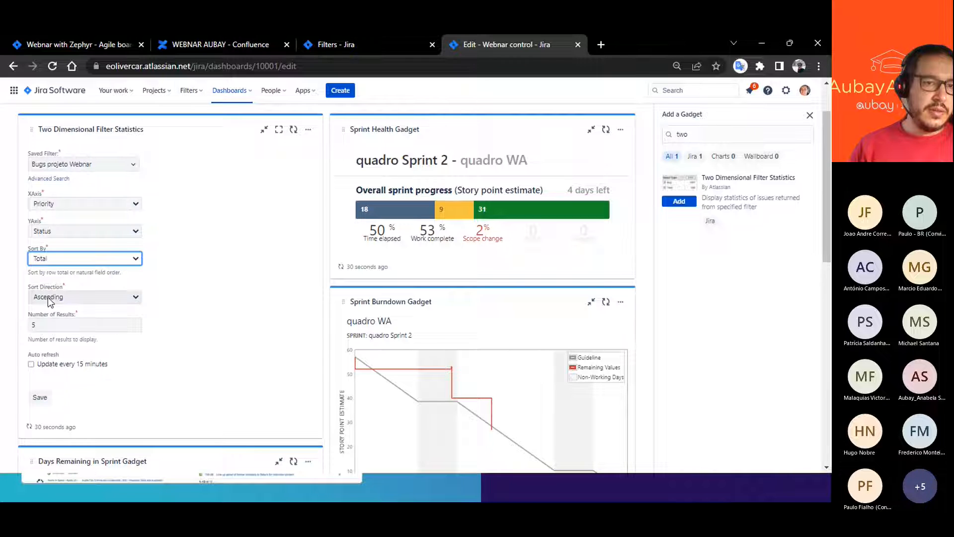
pyautogui.click(31, 364)
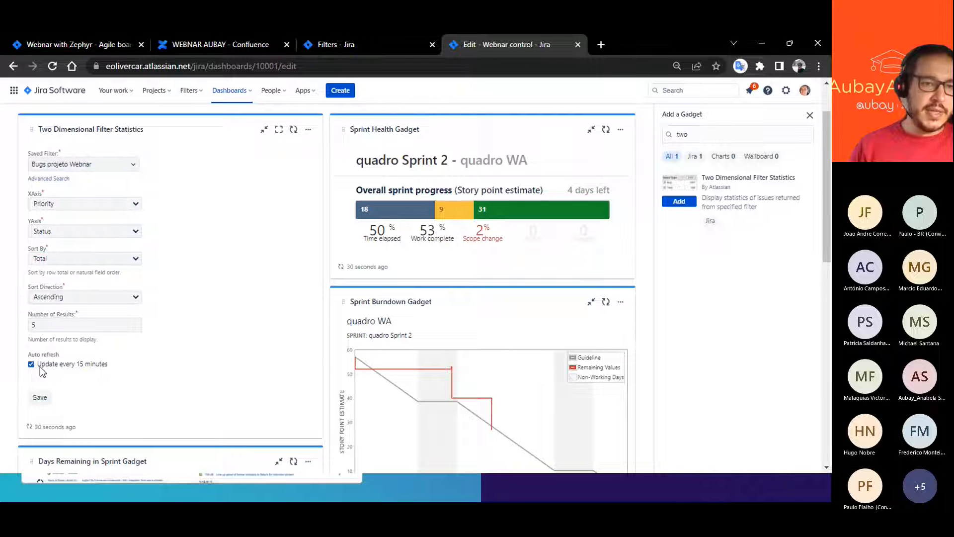
pyautogui.click(39, 397)
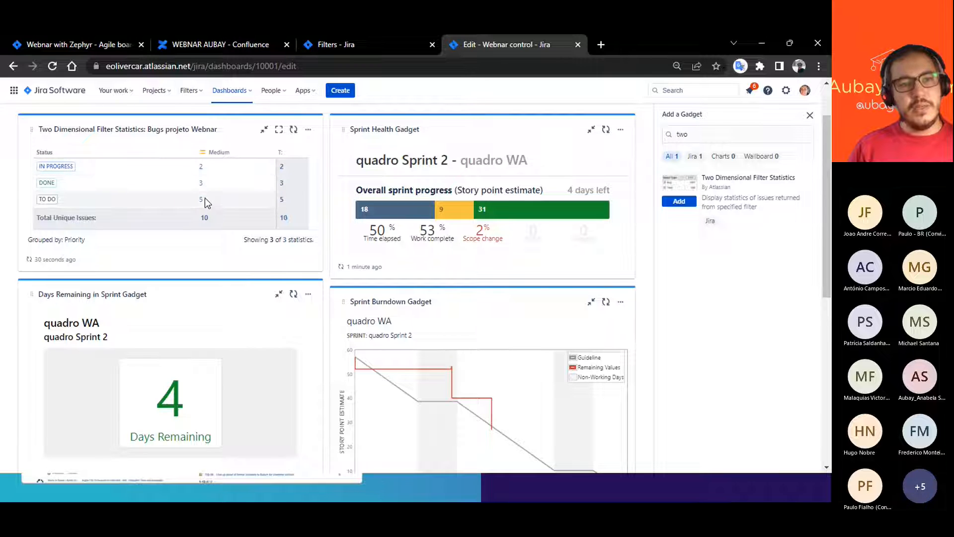
# - Review the medium-priority In Progress bugs from the two-dimensional gadget in a separate browser tab and close that tab
pyautogui.middleClick(202, 169)
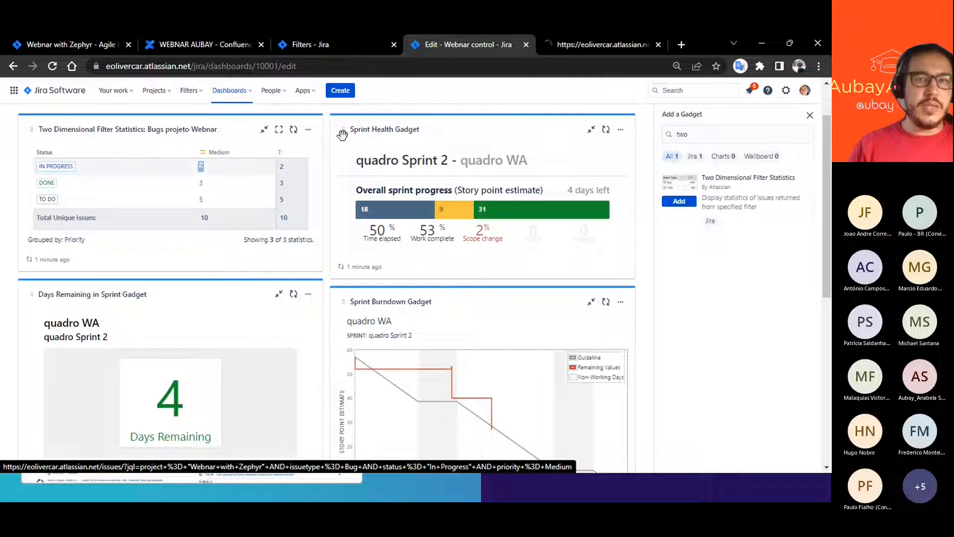
pyautogui.click(576, 45)
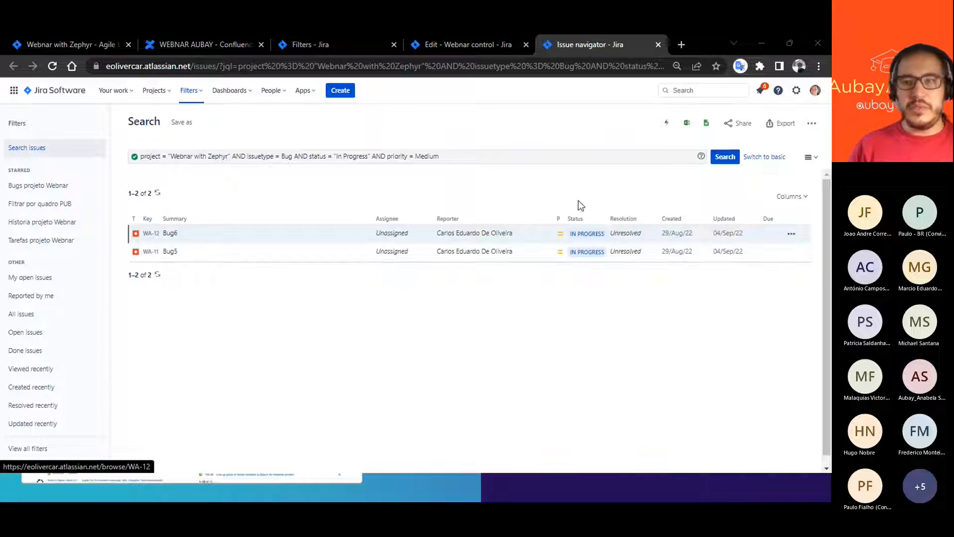
pyautogui.click(658, 45)
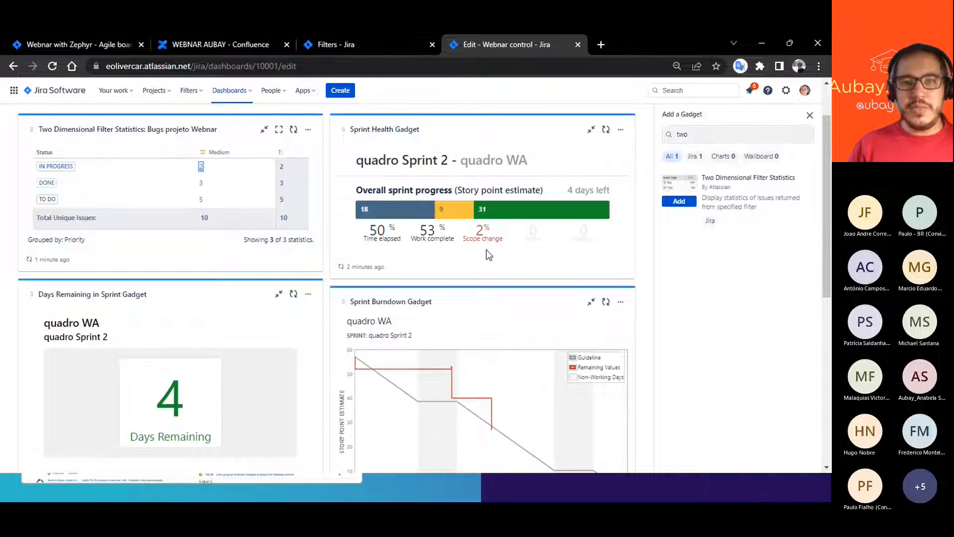
# - Review the configuration of the Historia projeto Webnar pie chart gadget and save it
pyautogui.scroll(-3, 359, 328)
pyautogui.scroll(-3, 359, 329)
pyautogui.moveTo(213, 352)
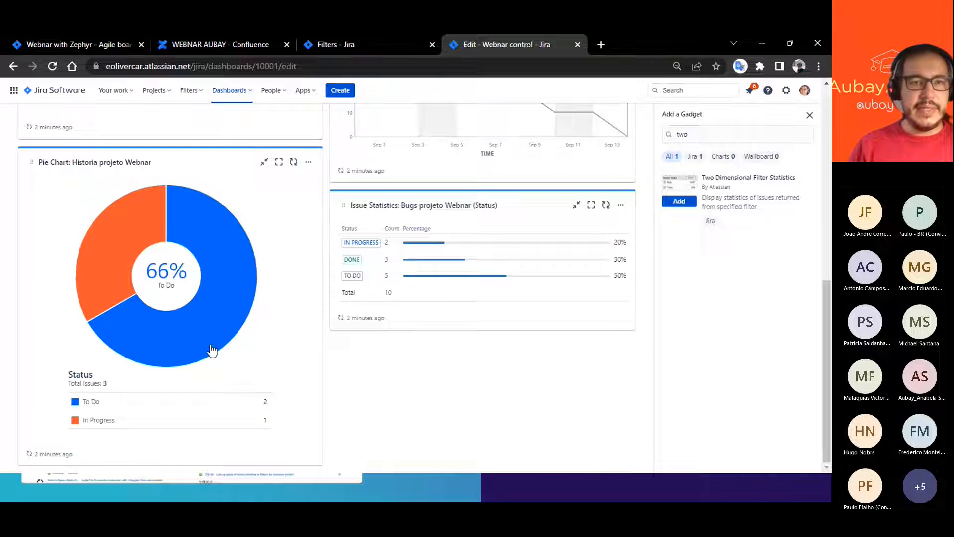
pyautogui.click(308, 161)
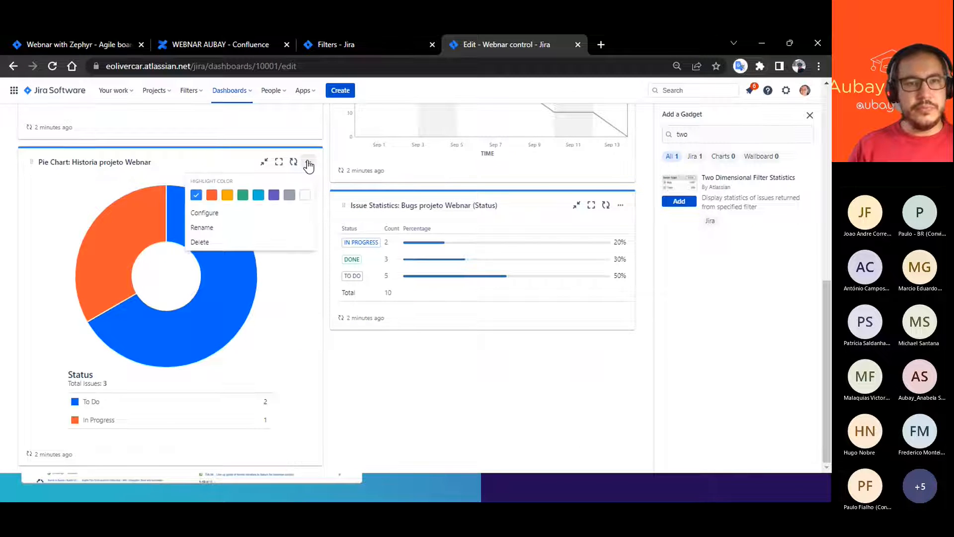
pyautogui.click(204, 212)
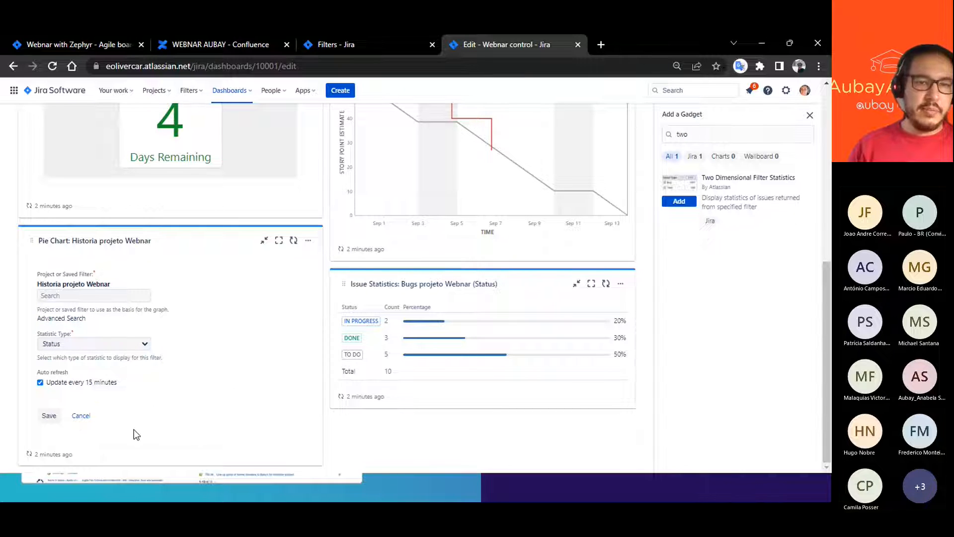
pyautogui.click(49, 417)
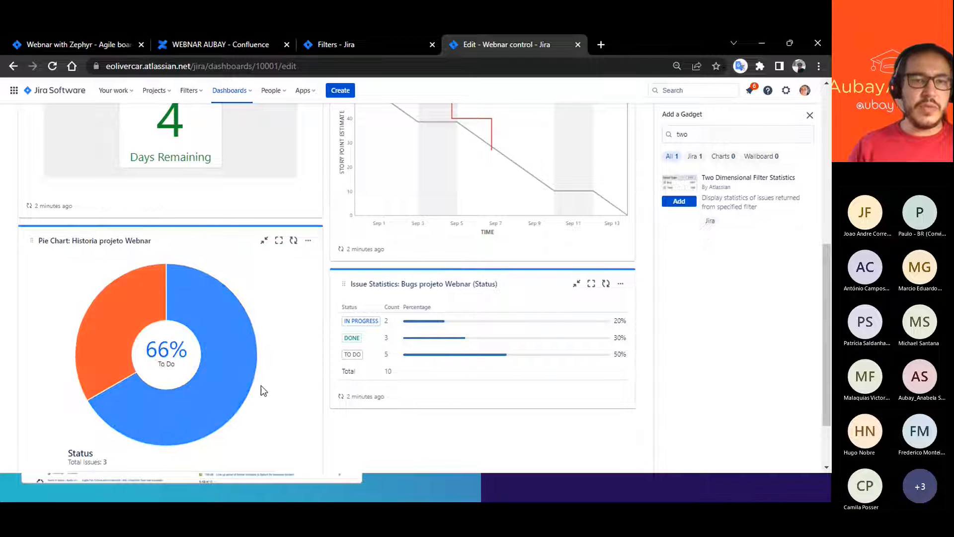
# - Open Bug9 from the To Do bugs of the Issue Statistics gadget and set its status to Done
pyautogui.scroll(-2, 467, 360)
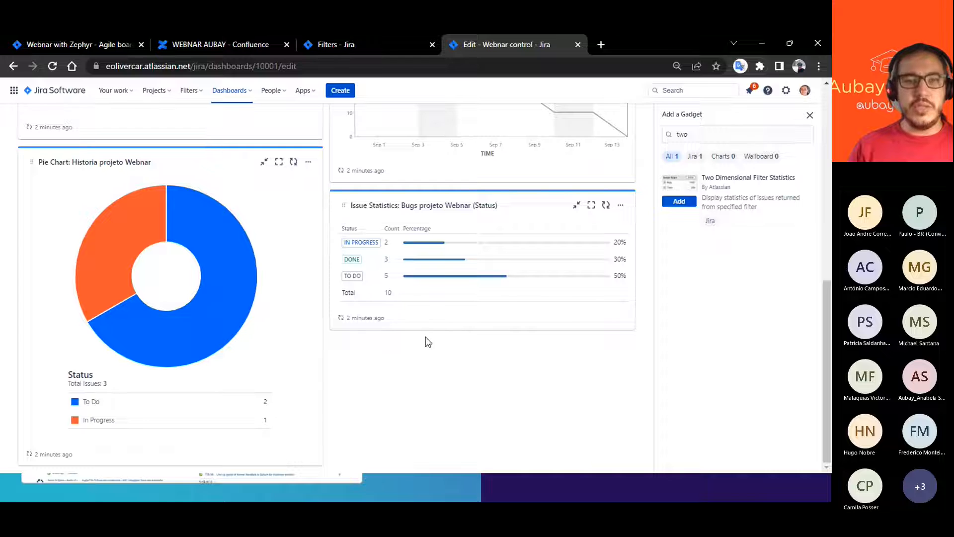
pyautogui.scroll(3, 423, 318)
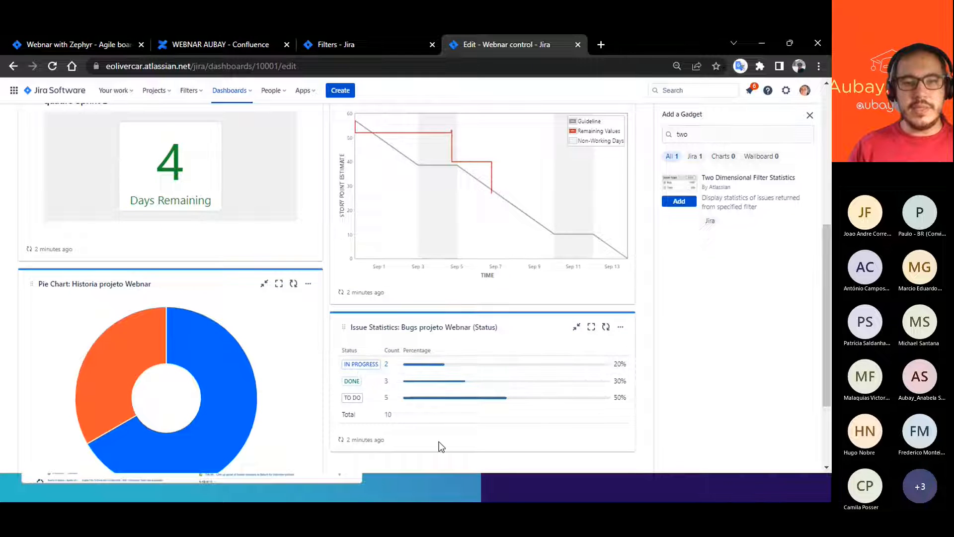
pyautogui.click(386, 399)
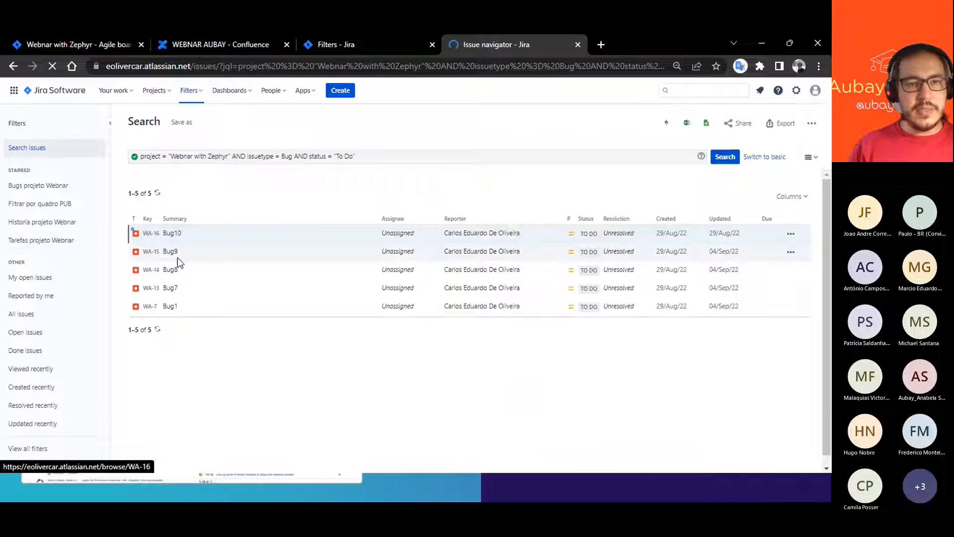
pyautogui.click(170, 252)
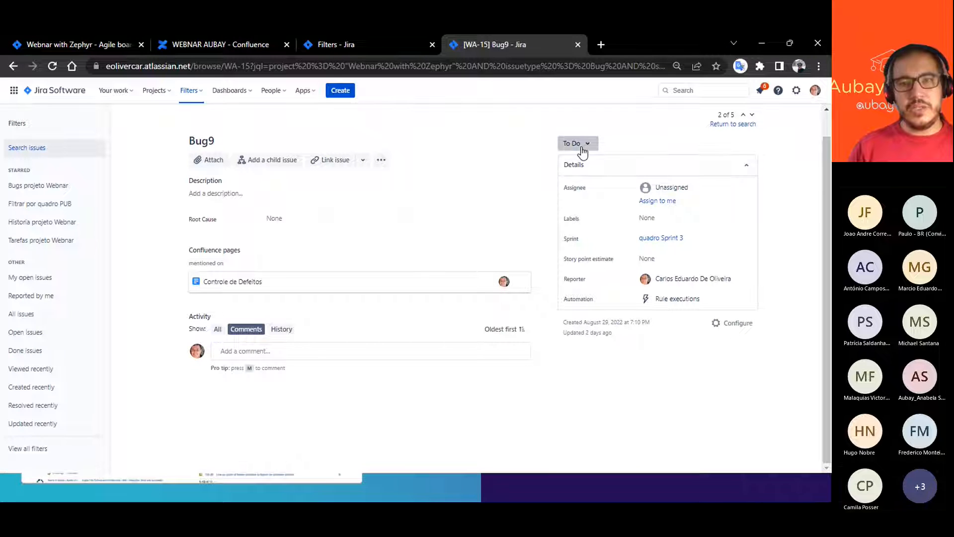
pyautogui.click(579, 143)
pyautogui.click(576, 177)
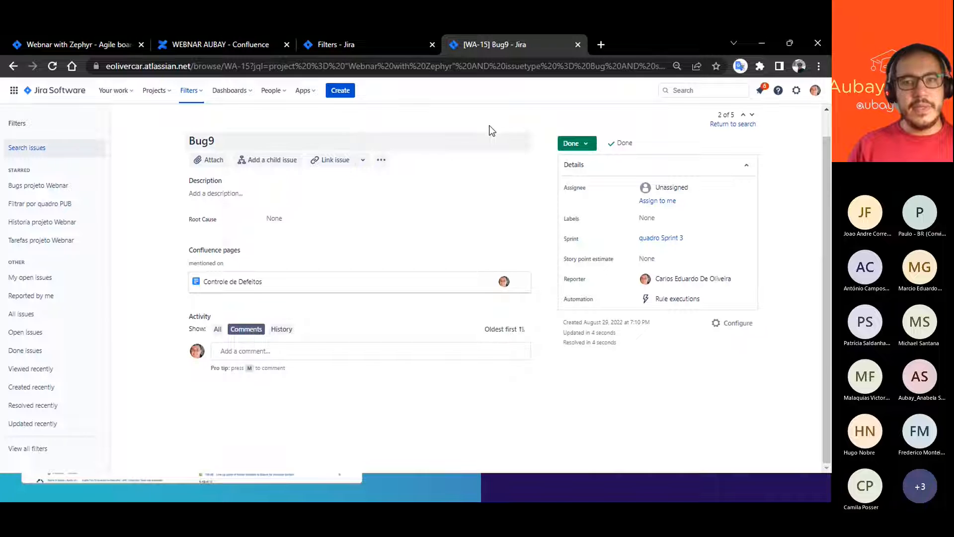
# - Return to the Webnar control dashboard and examine the bug status counts and percentages in the Issue Statistics gadget
pyautogui.click(364, 45)
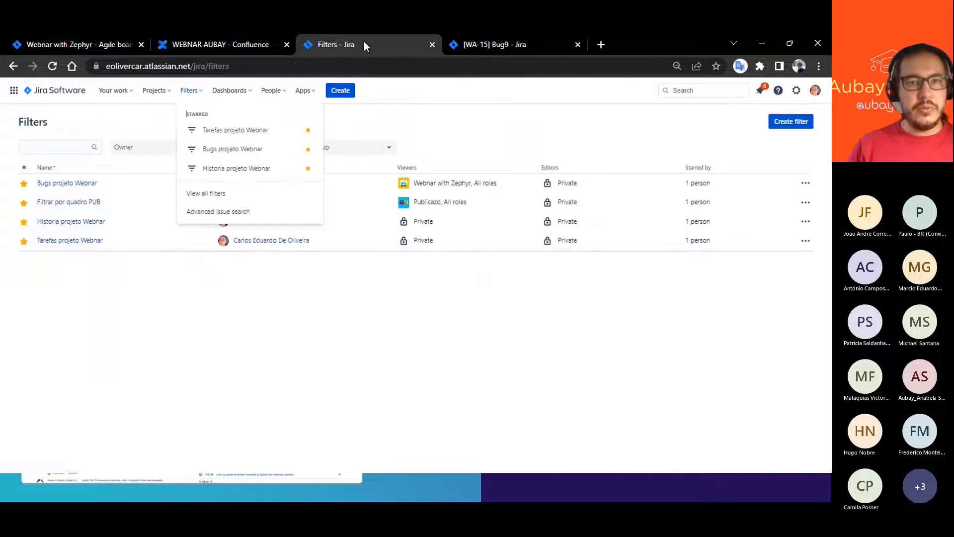
pyautogui.click(460, 44)
pyautogui.click(14, 66)
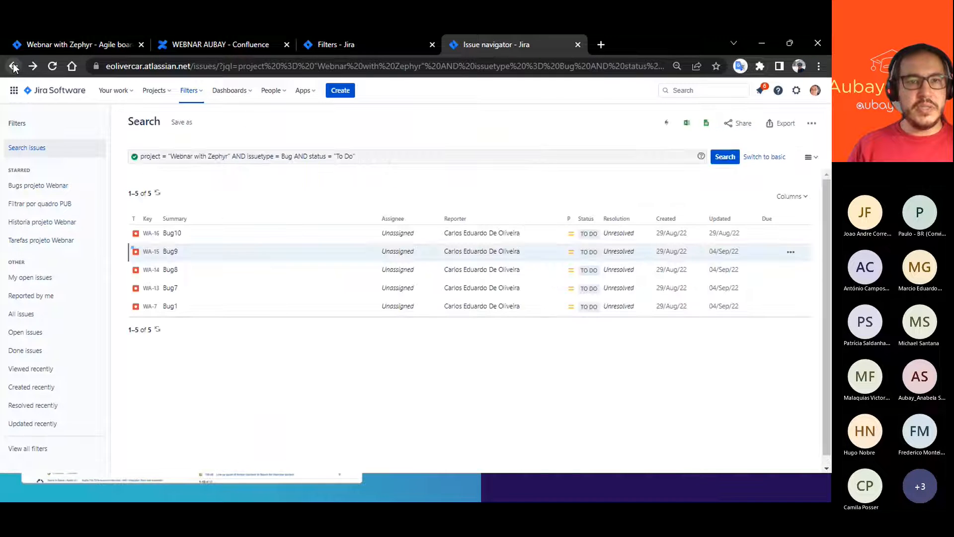
pyautogui.click(13, 66)
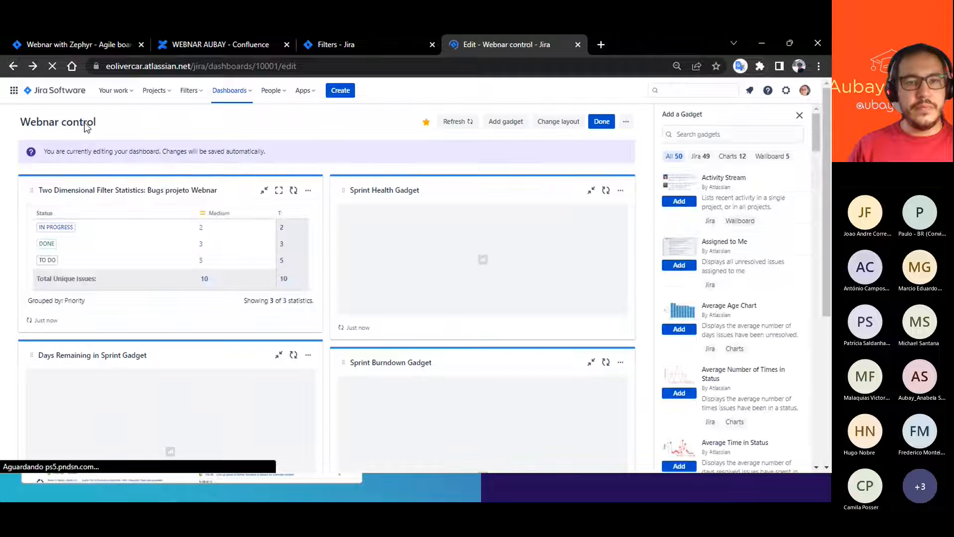
pyautogui.scroll(-3, 435, 338)
pyautogui.scroll(-1, 435, 339)
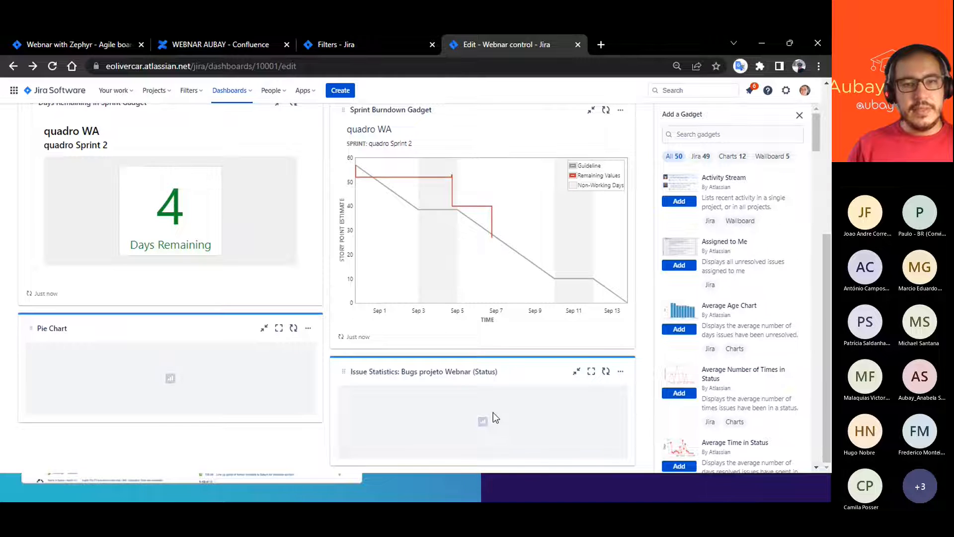
pyautogui.scroll(-2, 427, 407)
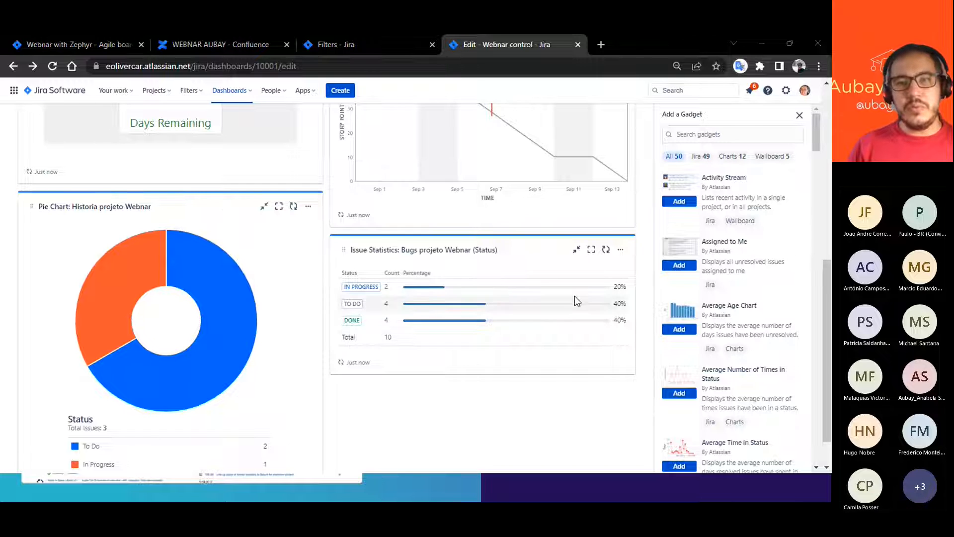
pyautogui.scroll(3, 582, 311)
pyautogui.scroll(-4, 412, 310)
pyautogui.scroll(7, 428, 296)
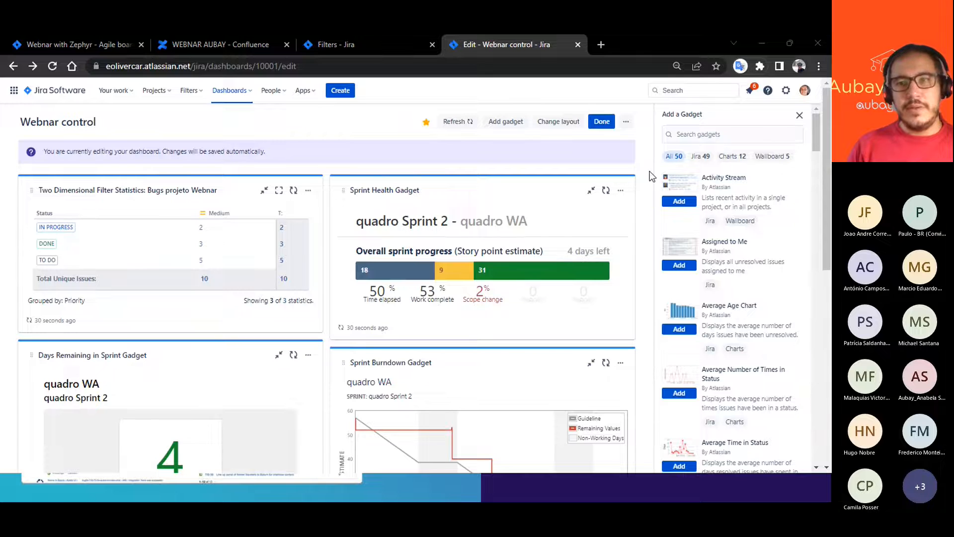
# - Close the list of available gadgets, check the dashboard's further options, and open the overview of all dashboards
pyautogui.click(799, 115)
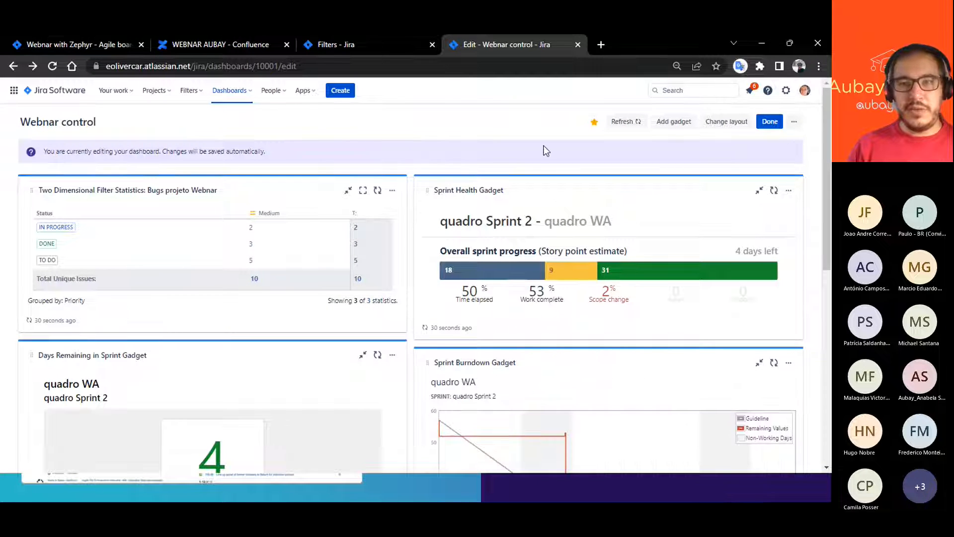
pyautogui.click(793, 122)
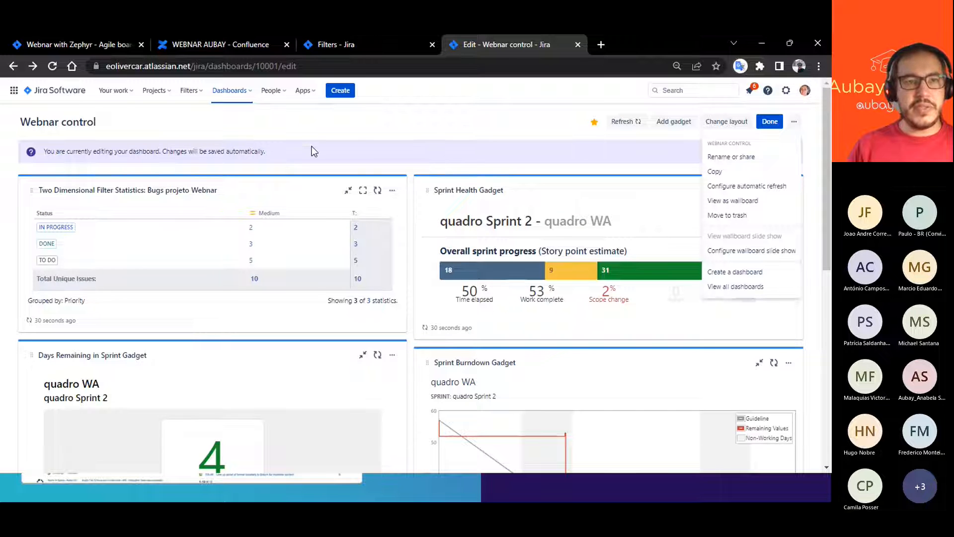
pyautogui.click(238, 91)
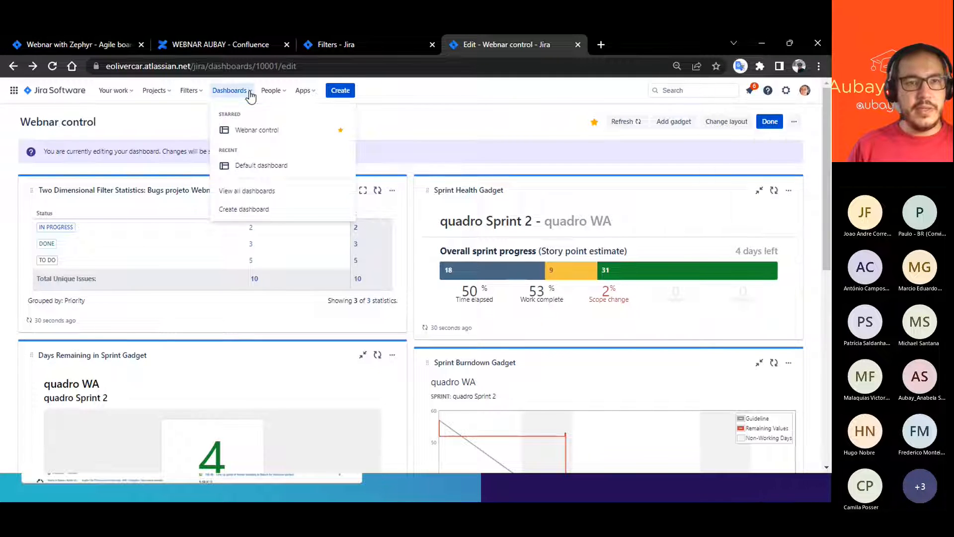
pyautogui.click(243, 193)
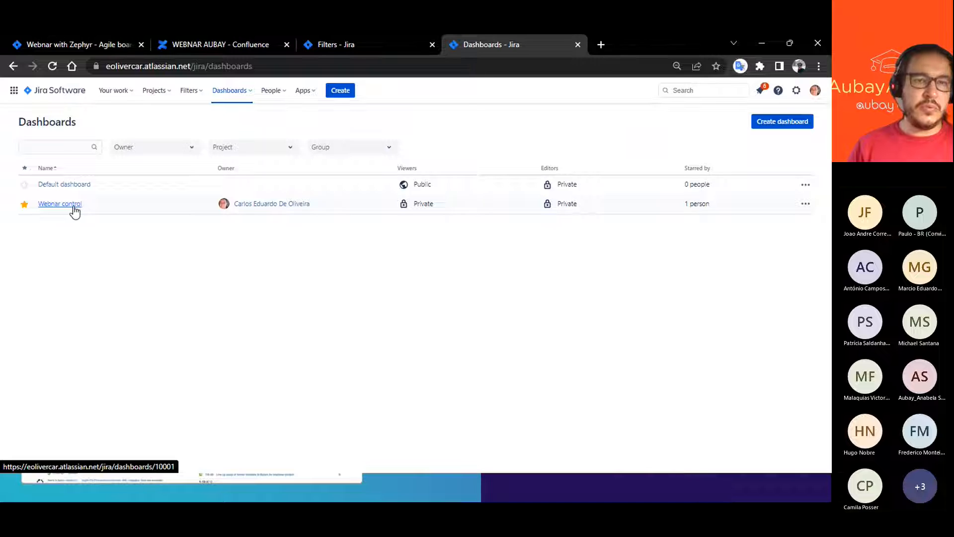
# - Share the Webnar control dashboard with all roles of the Webnar with Zephyr project as viewers and save the change
pyautogui.click(805, 205)
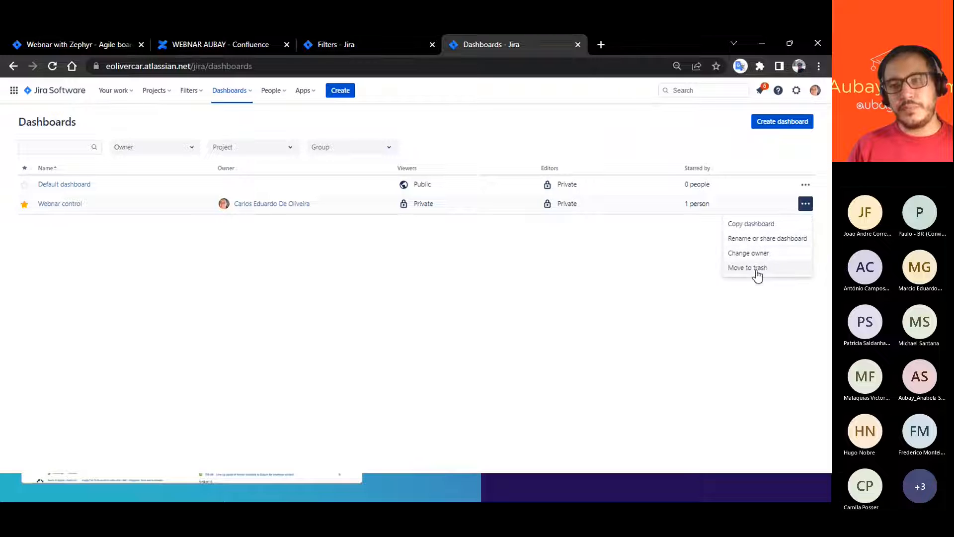
pyautogui.click(805, 205)
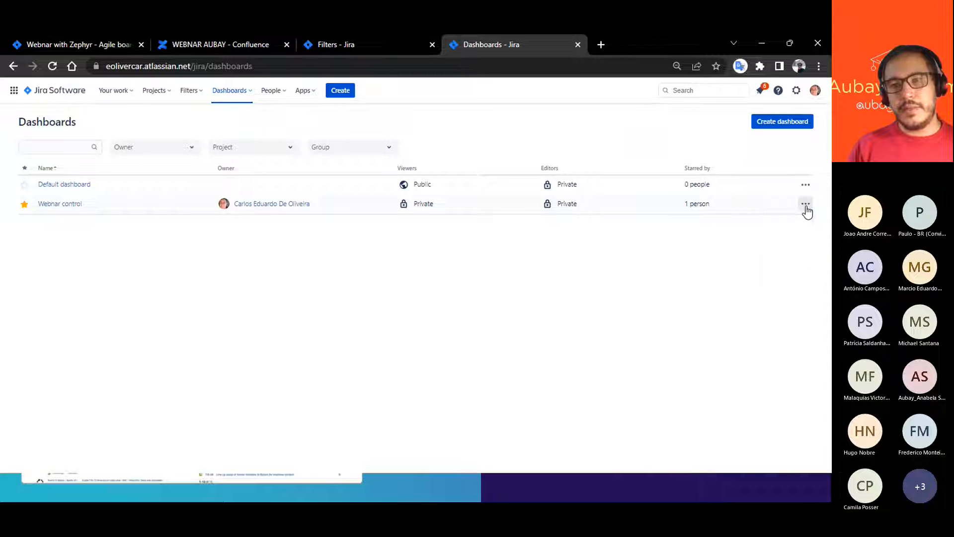
pyautogui.click(805, 204)
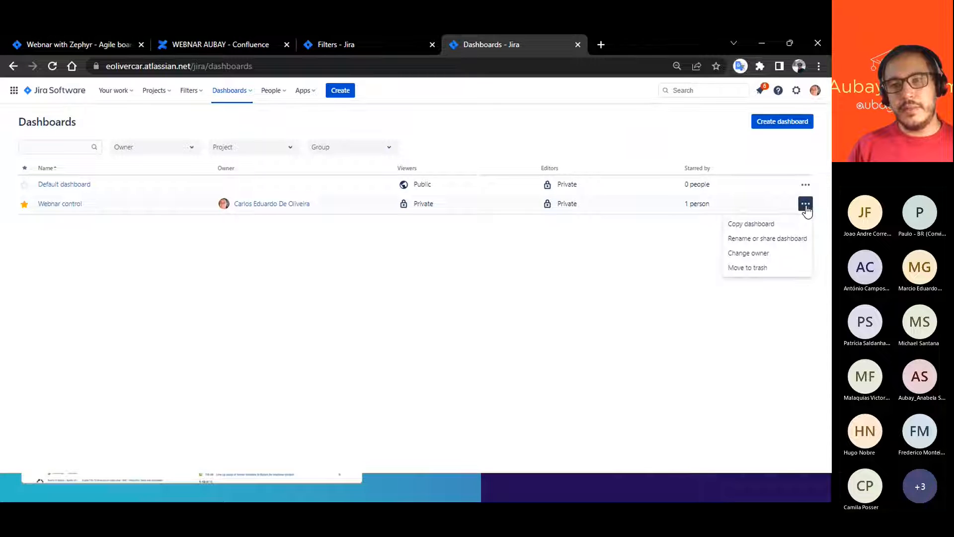
pyautogui.click(765, 241)
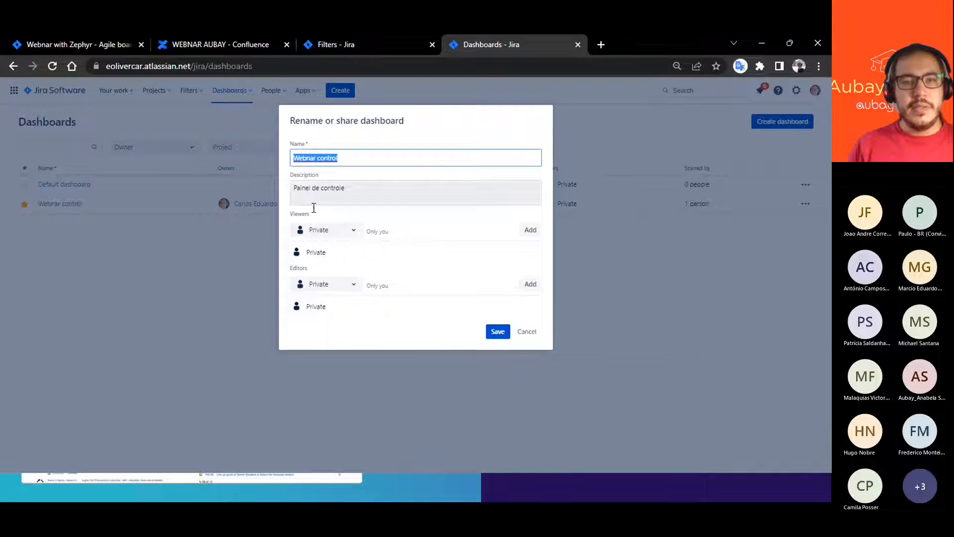
pyautogui.click(354, 231)
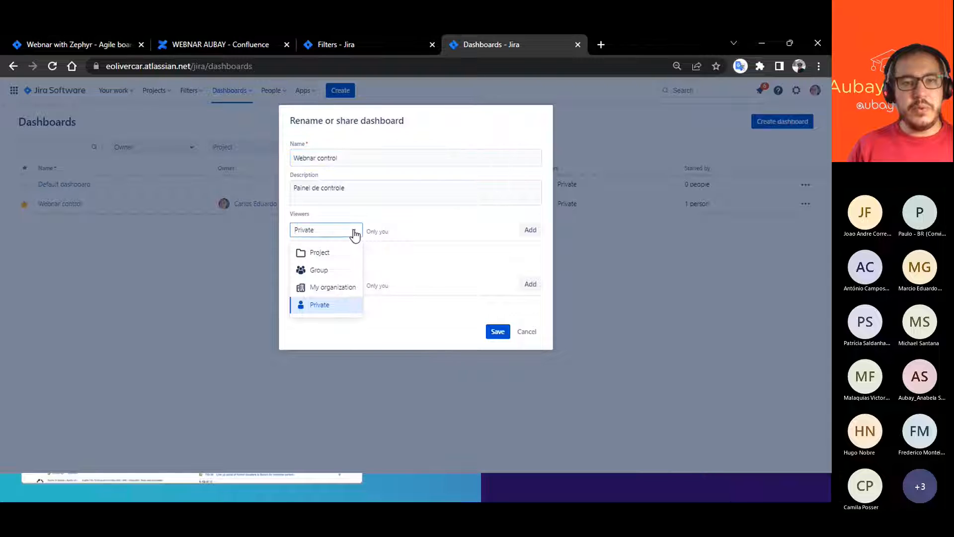
pyautogui.click(321, 252)
pyautogui.click(424, 238)
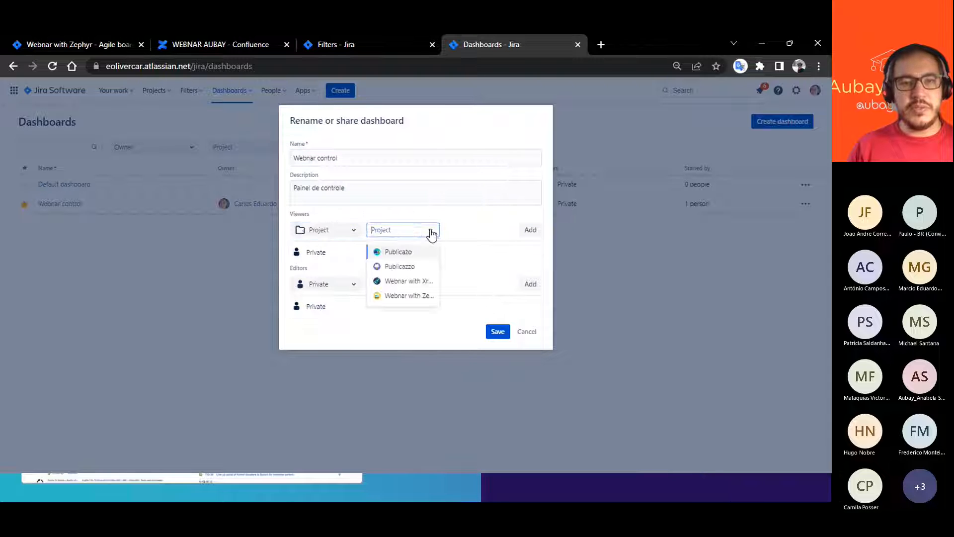
pyautogui.click(398, 296)
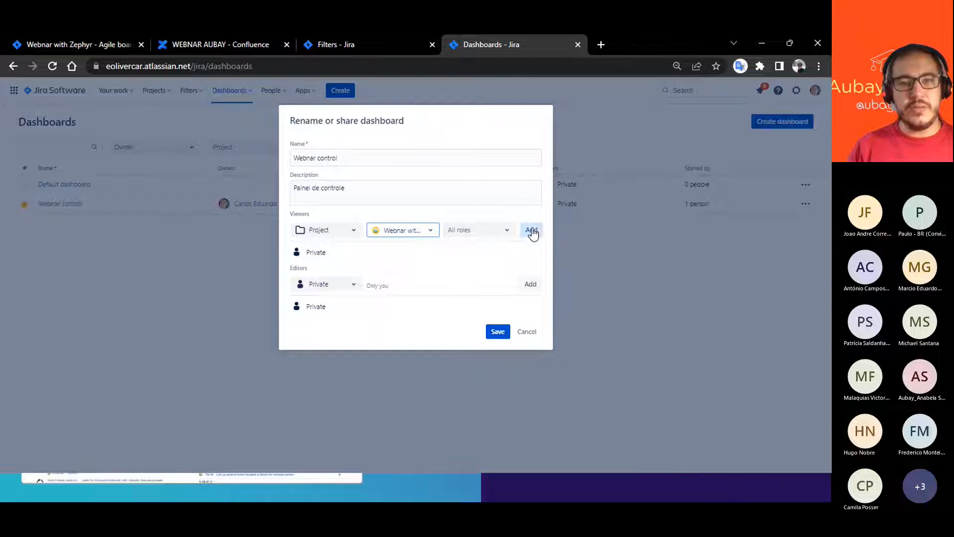
pyautogui.click(531, 230)
pyautogui.click(497, 331)
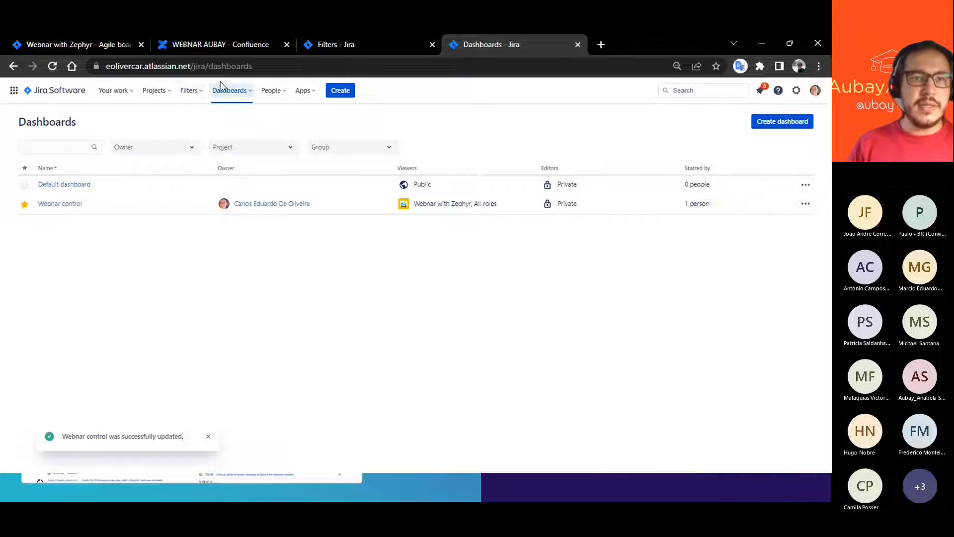
# - Open the Webnar control dashboard, select its web address for sharing, and look over its gadgets
pyautogui.click(238, 92)
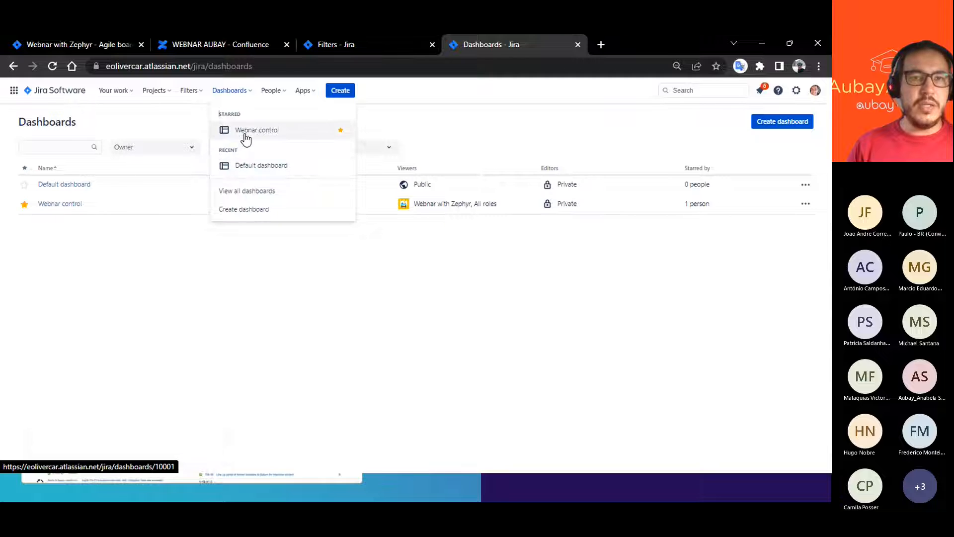
pyautogui.click(246, 133)
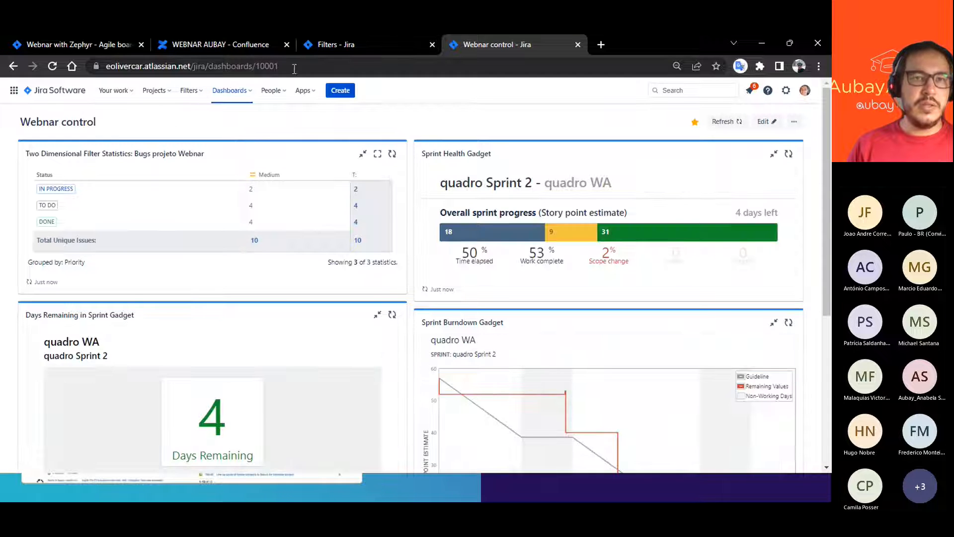
pyautogui.click(334, 68)
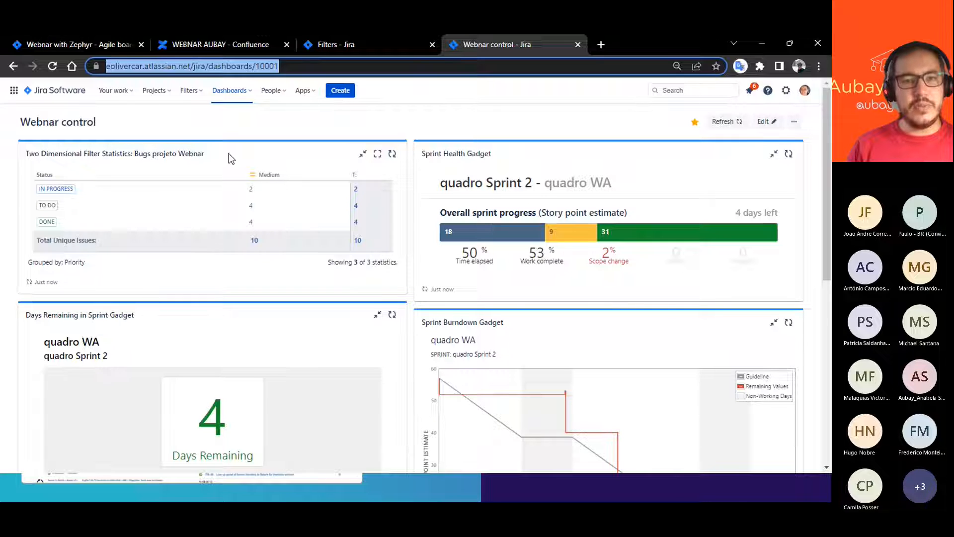
pyautogui.scroll(-5, 398, 262)
pyautogui.scroll(-1, 378, 268)
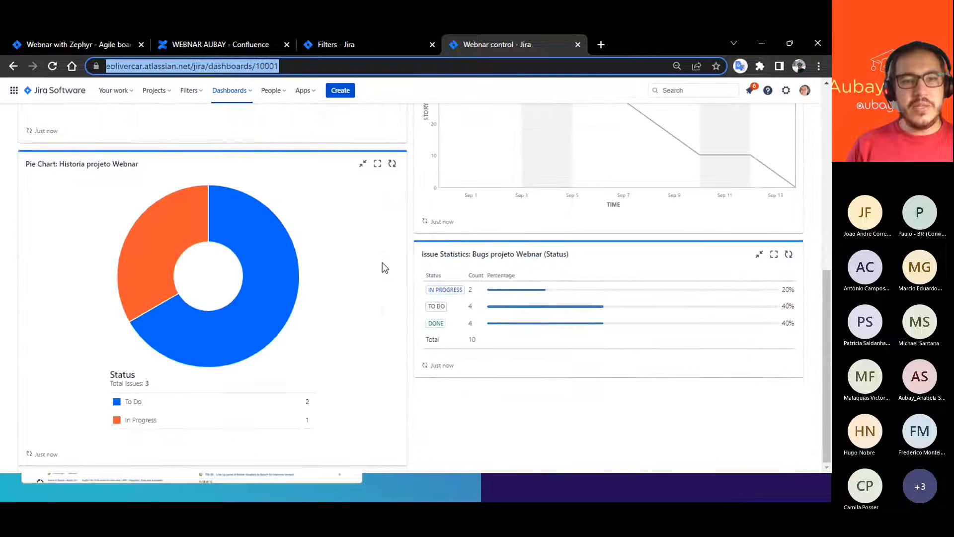
pyautogui.scroll(8, 411, 279)
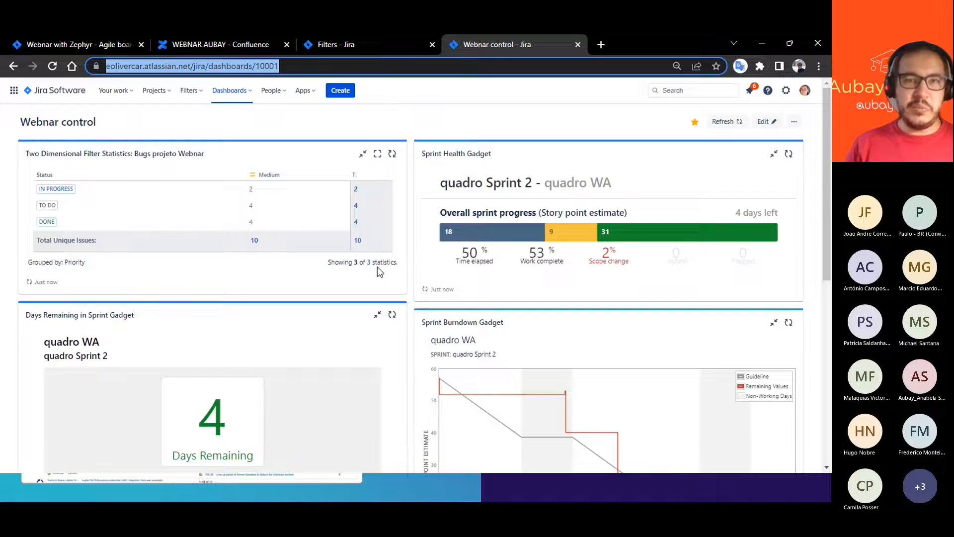
# - Close the dashboard, filters and WEBNAR AUBAY Confluence pages, and return to the presentation slides
pyautogui.click(577, 44)
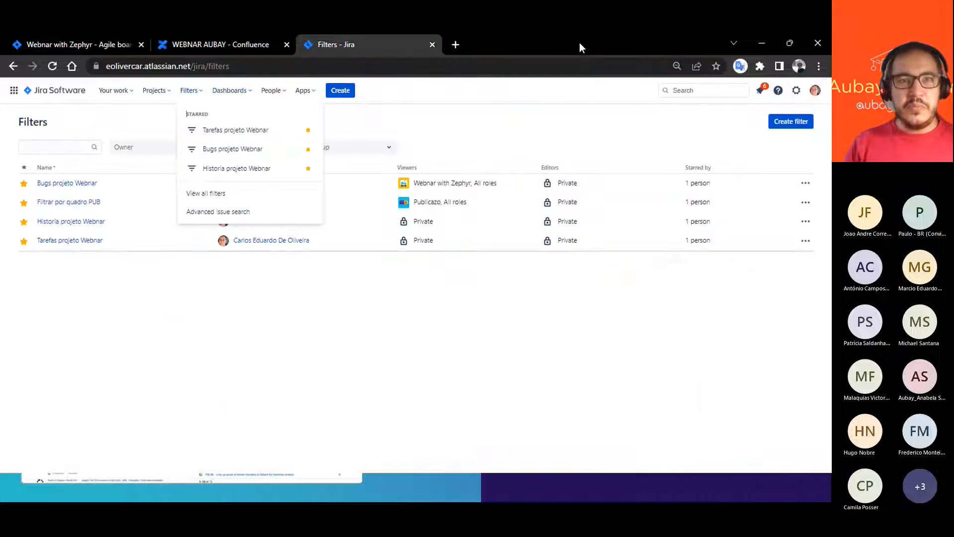
pyautogui.click(433, 44)
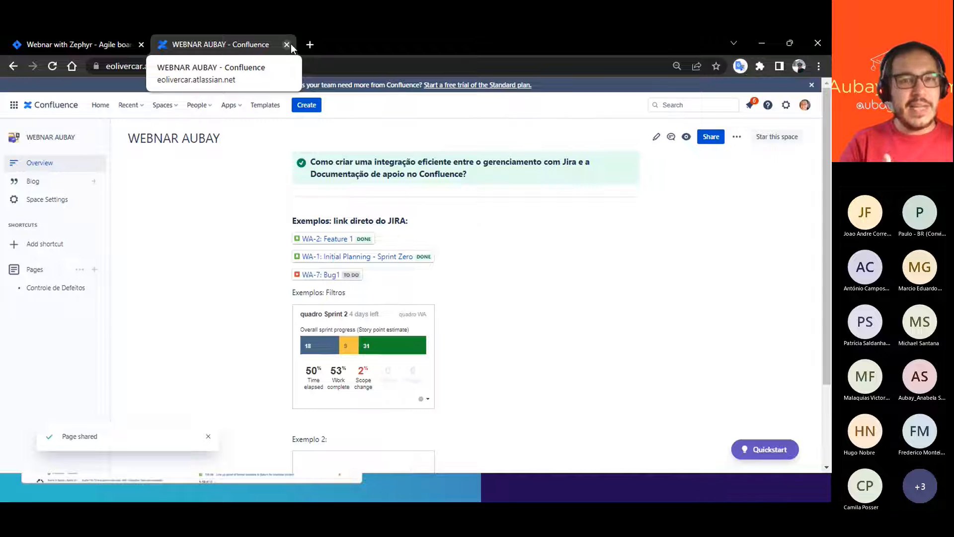
pyautogui.click(287, 44)
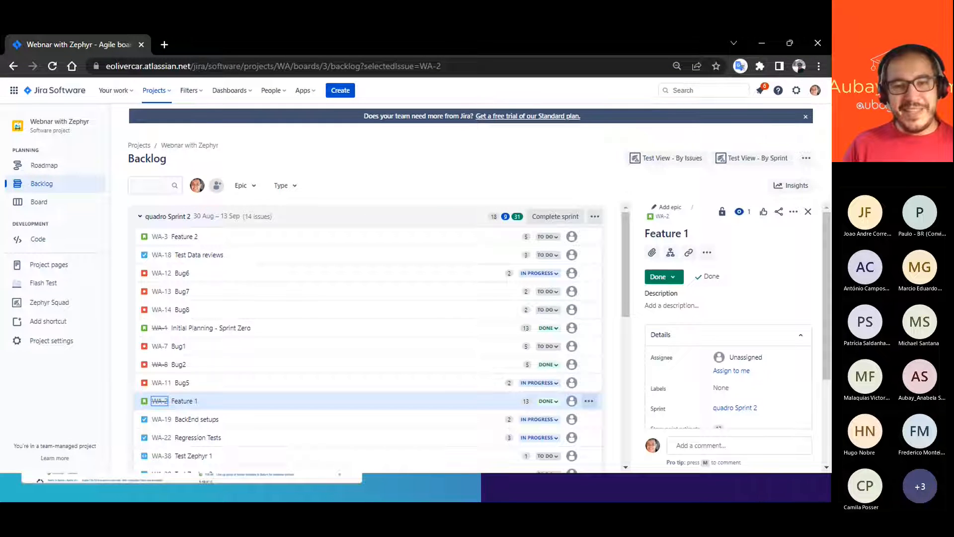
pyautogui.click(390, 475)
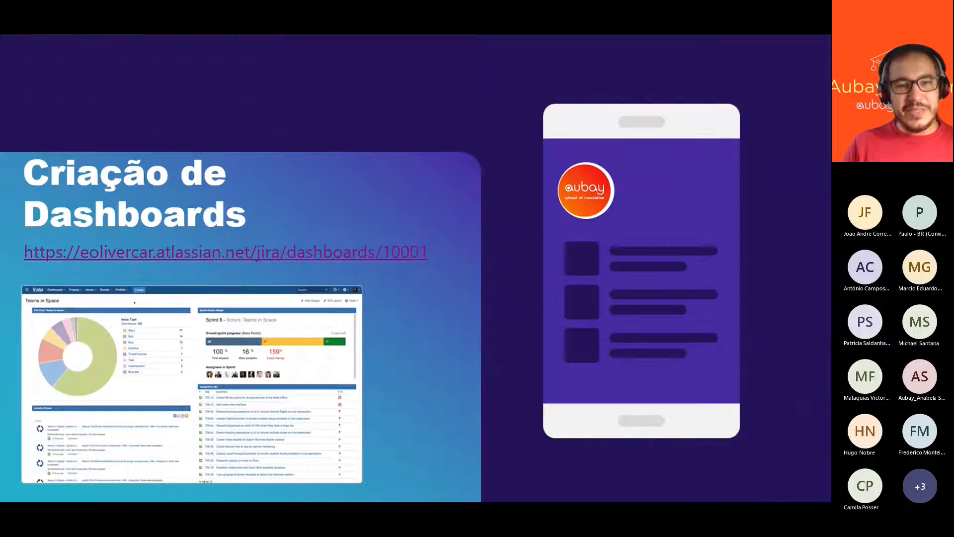
pyautogui.click(183, 158)
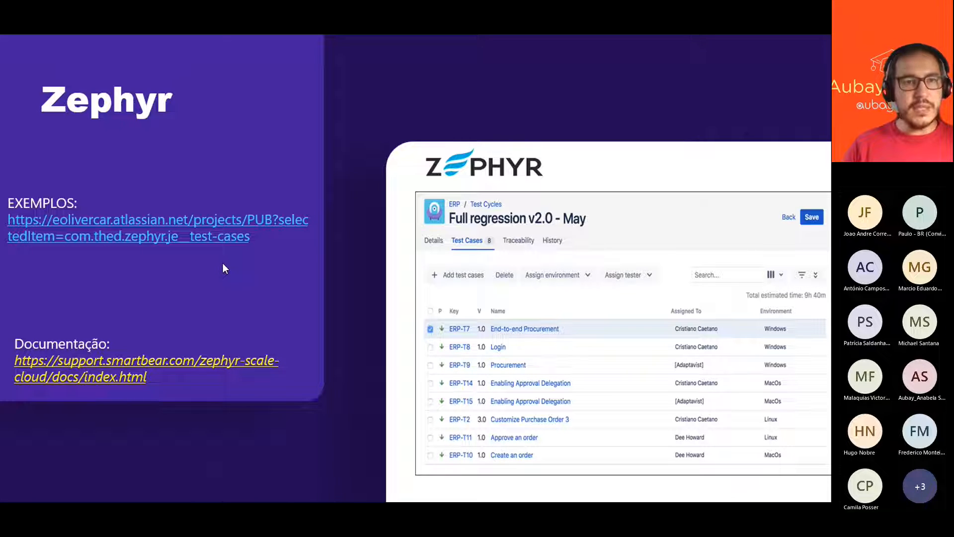
pyautogui.click(35, 490)
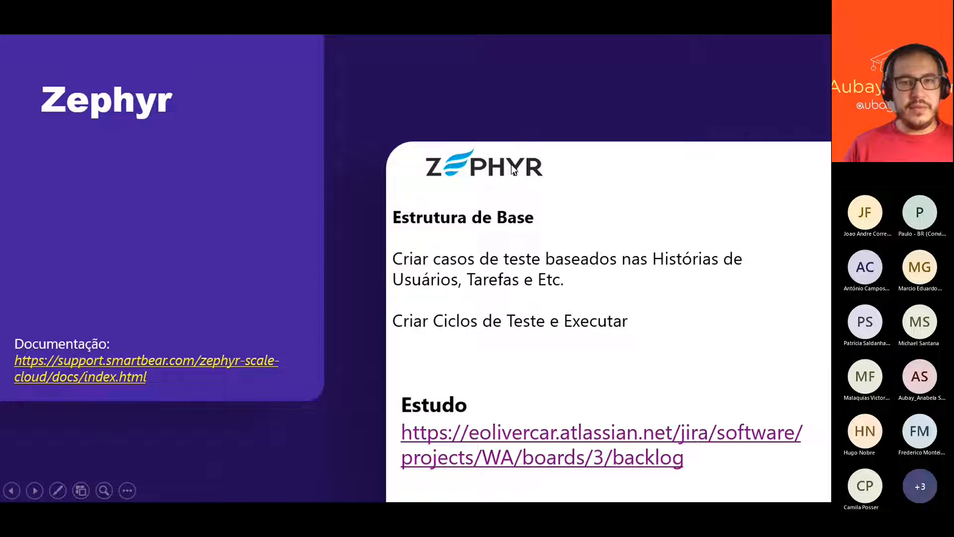
pyautogui.click(35, 490)
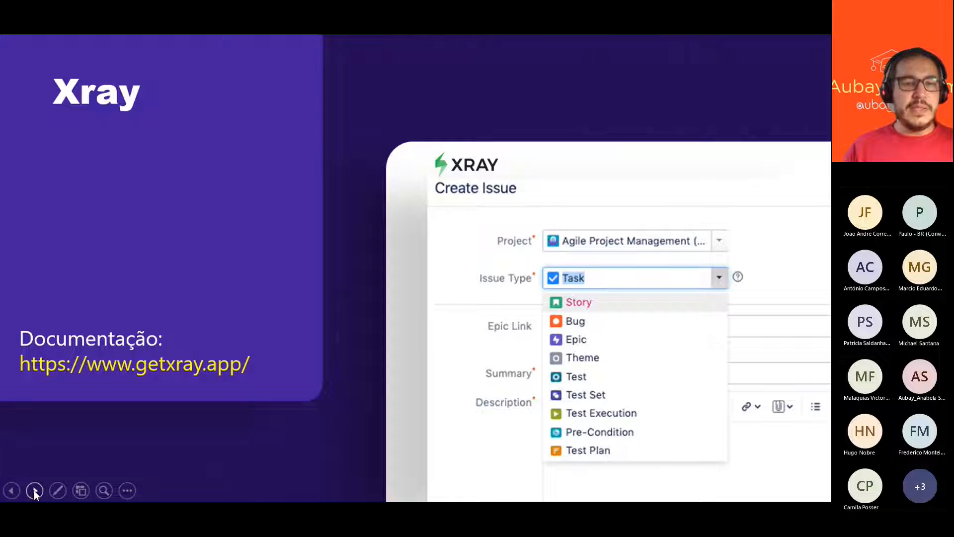
pyautogui.click(34, 490)
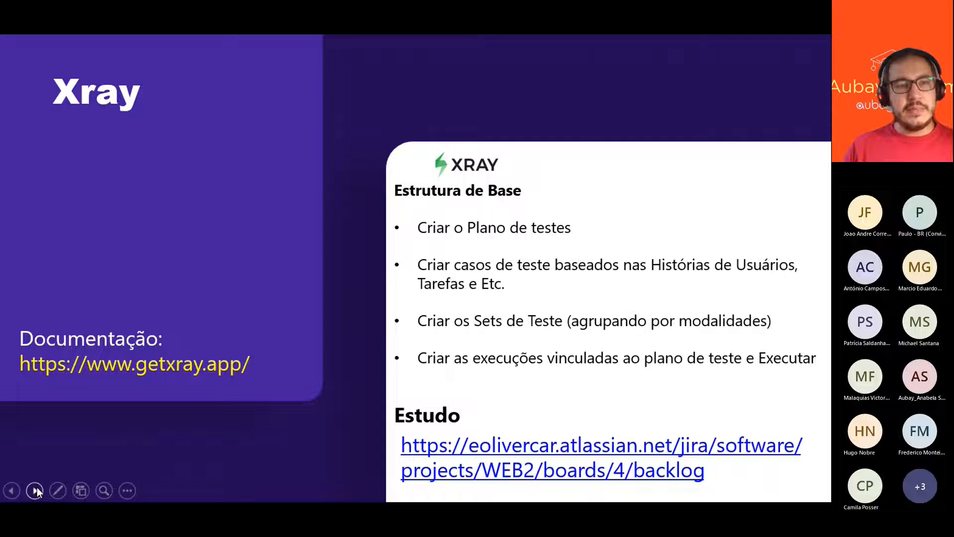
pyautogui.click(36, 489)
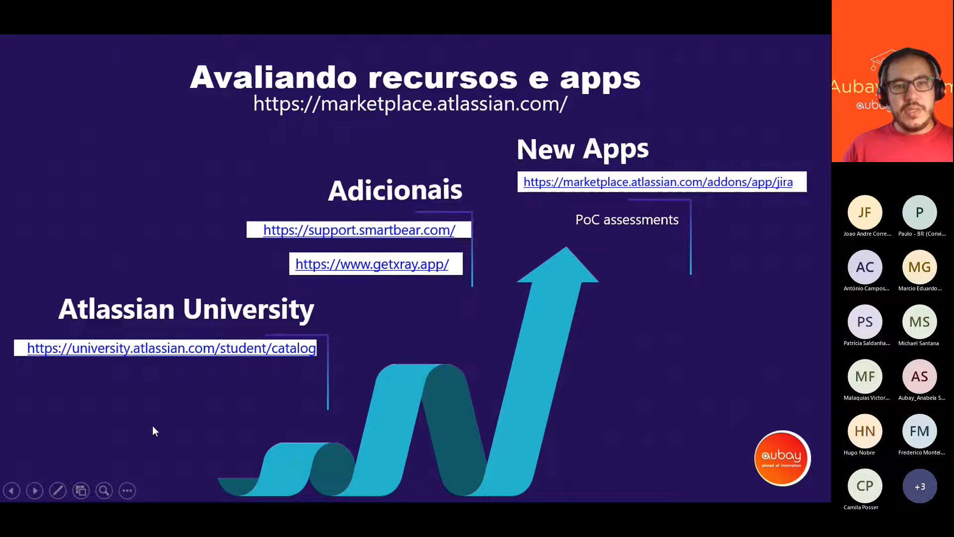
# - Switch back to the Jira backlog, view the issue creation form with the Test issue type, and cancel it
pyautogui.hotkey('alt', 'Tab')
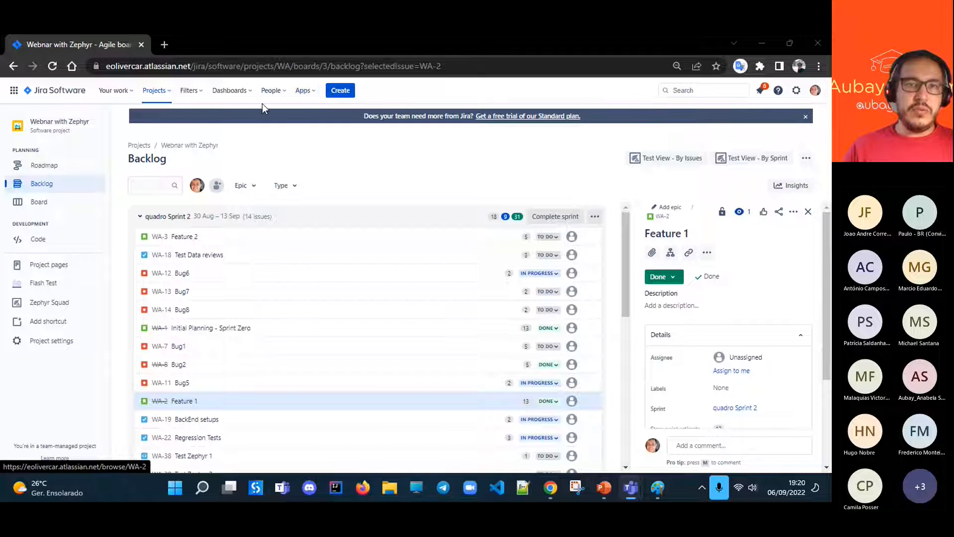
pyautogui.click(340, 91)
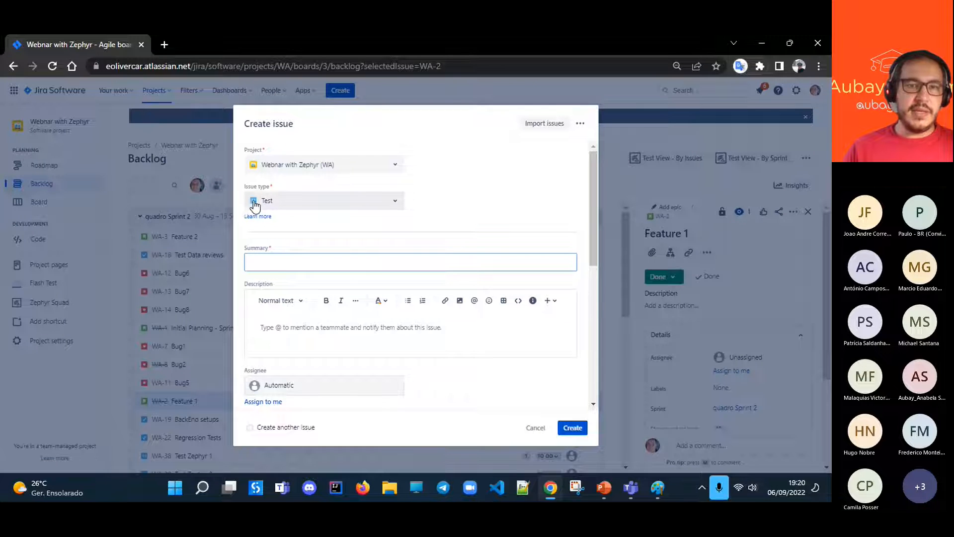
pyautogui.click(535, 428)
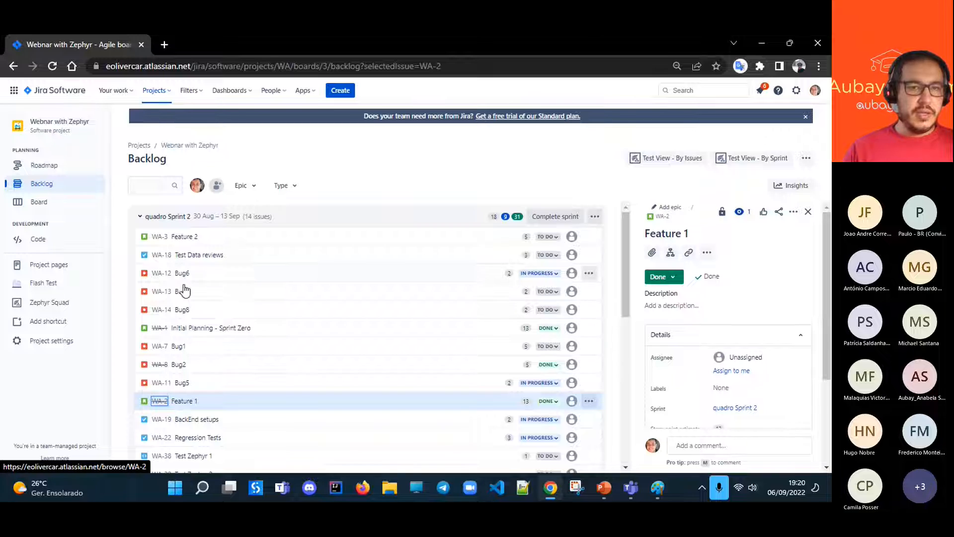
# - Open the Test Zephyr 1 issue from the sprint backlog on its own page and examine its linked issue, test steps and test executions
pyautogui.scroll(-1, 199, 276)
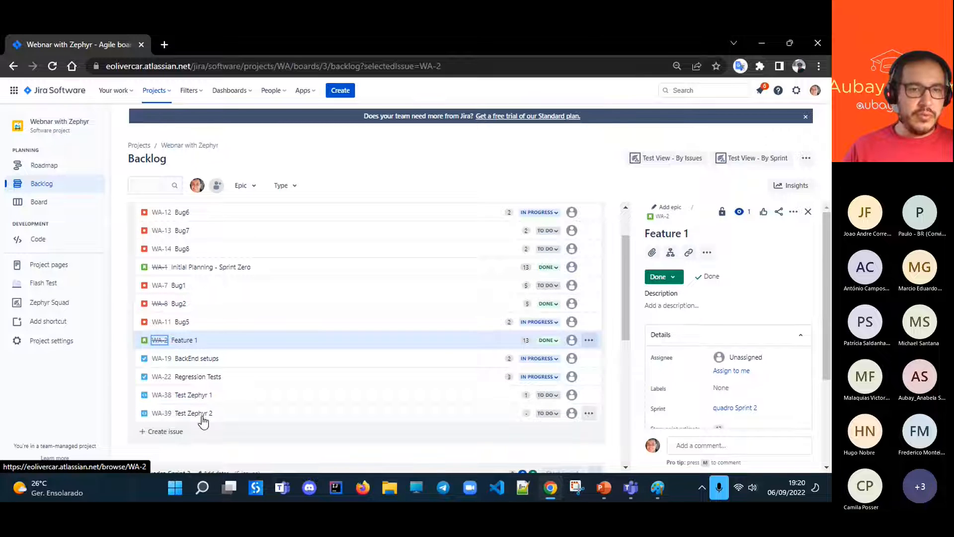
pyautogui.click(187, 395)
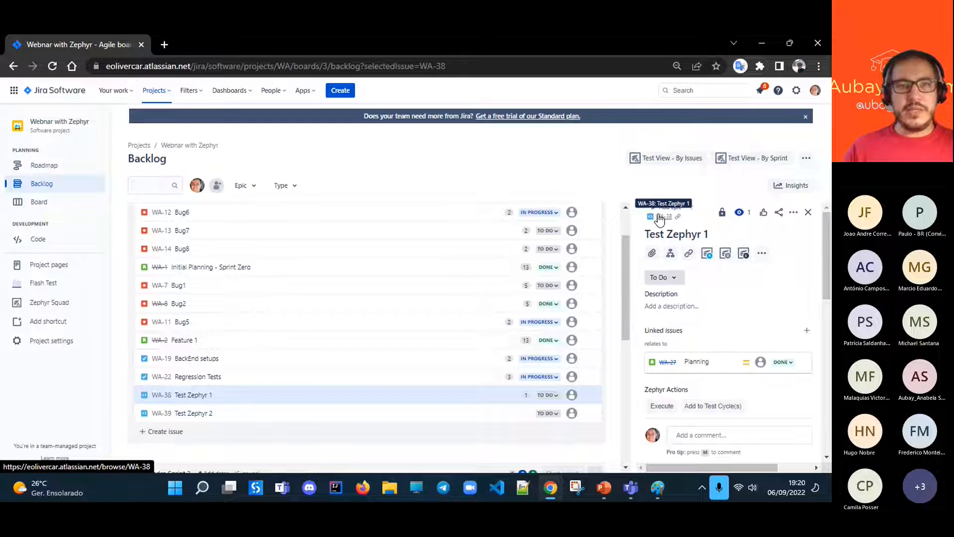
pyautogui.click(659, 218)
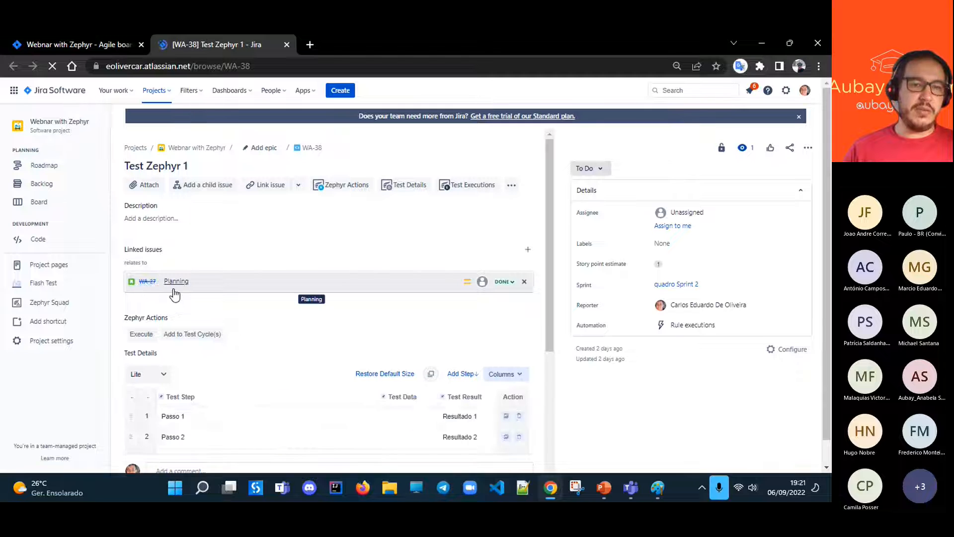
pyautogui.scroll(-3, 208, 254)
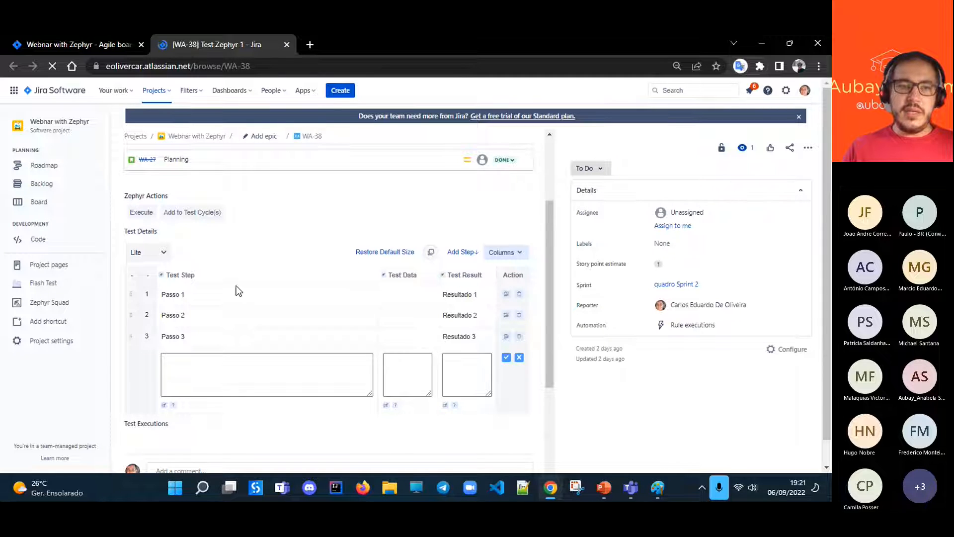
pyautogui.scroll(3, 305, 341)
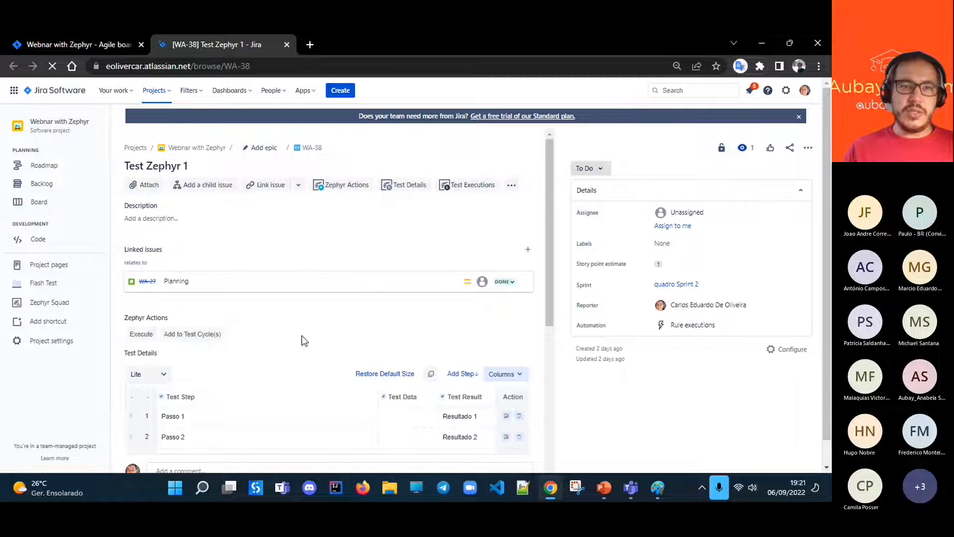
pyautogui.scroll(-3, 291, 326)
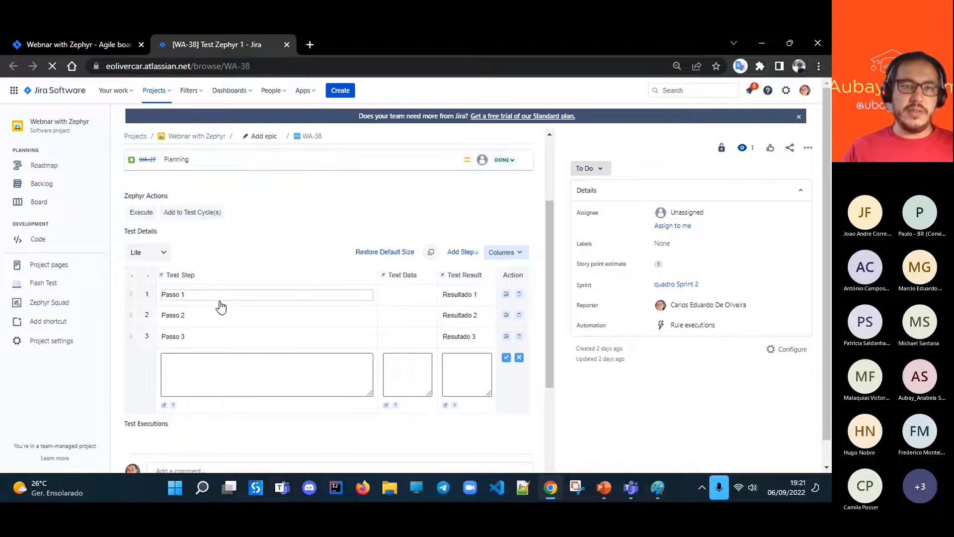
pyautogui.scroll(-2, 282, 297)
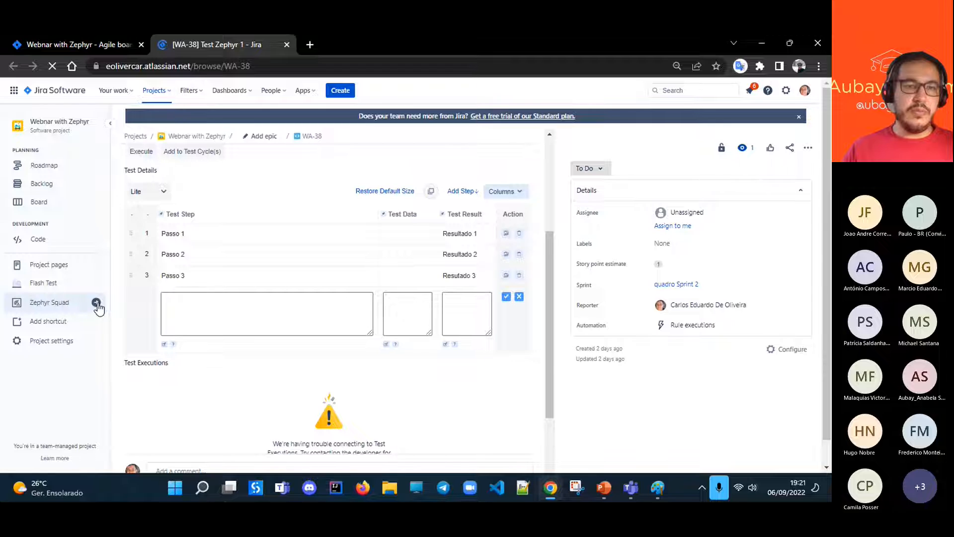
# - View the Zephyr Squad test cases of the Webnar with Zephyr project and open its Cycle Summary
pyautogui.click(97, 303)
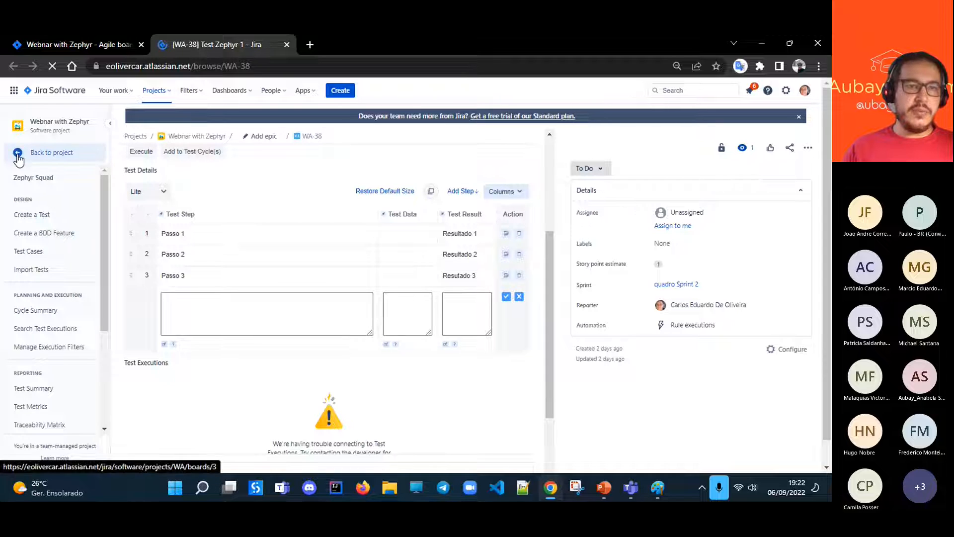
pyautogui.click(18, 155)
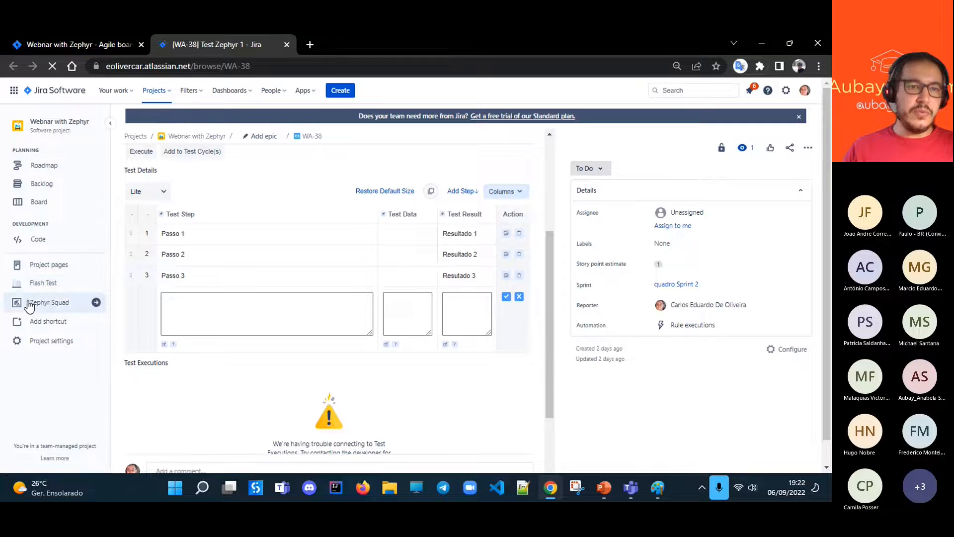
pyautogui.click(96, 303)
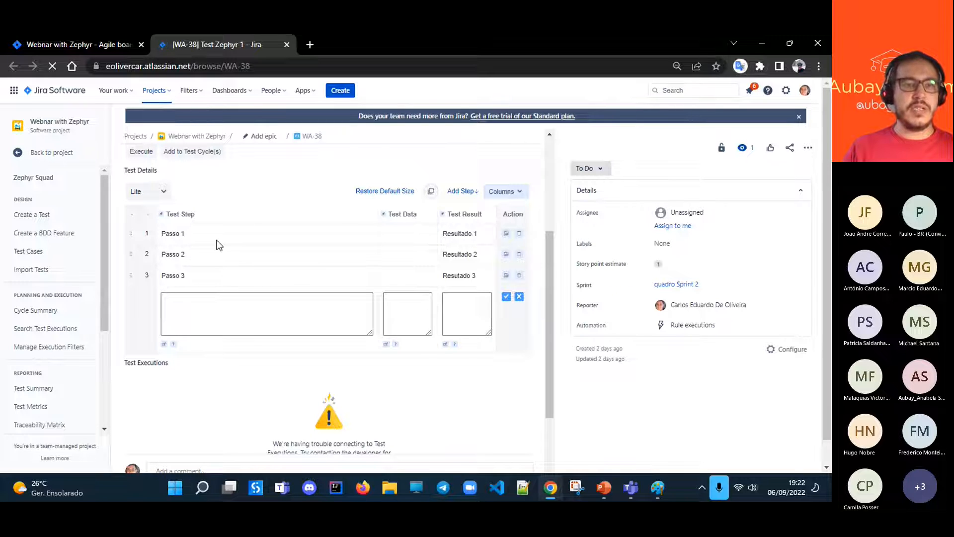
pyautogui.click(24, 256)
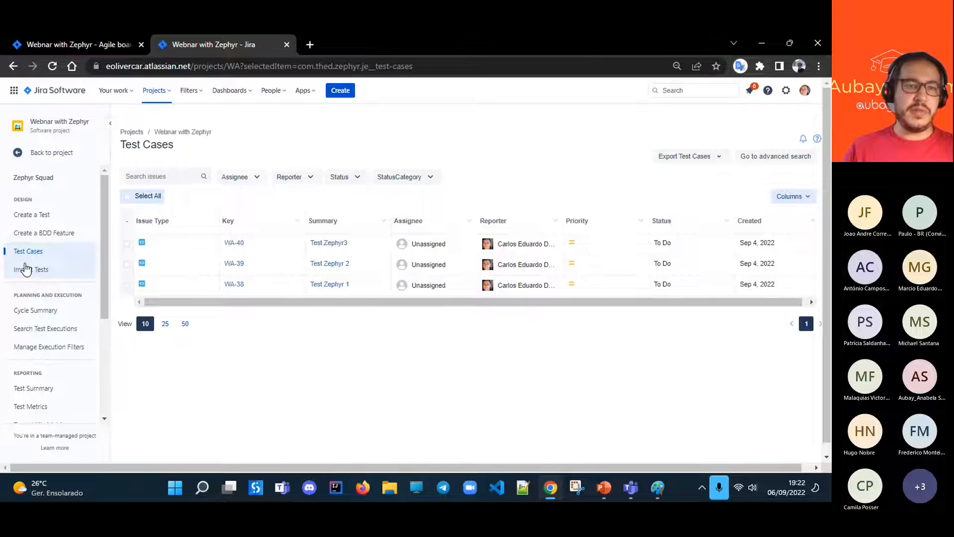
pyautogui.click(27, 312)
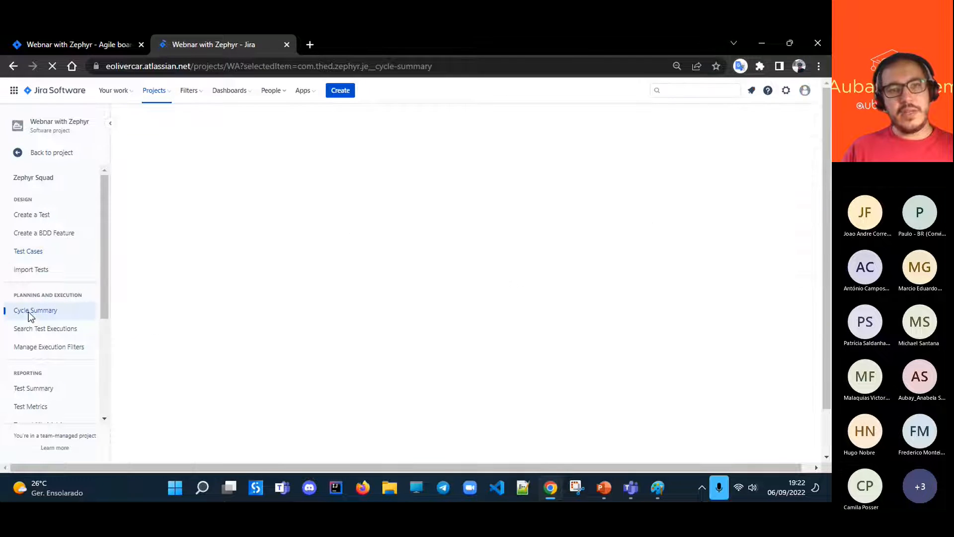
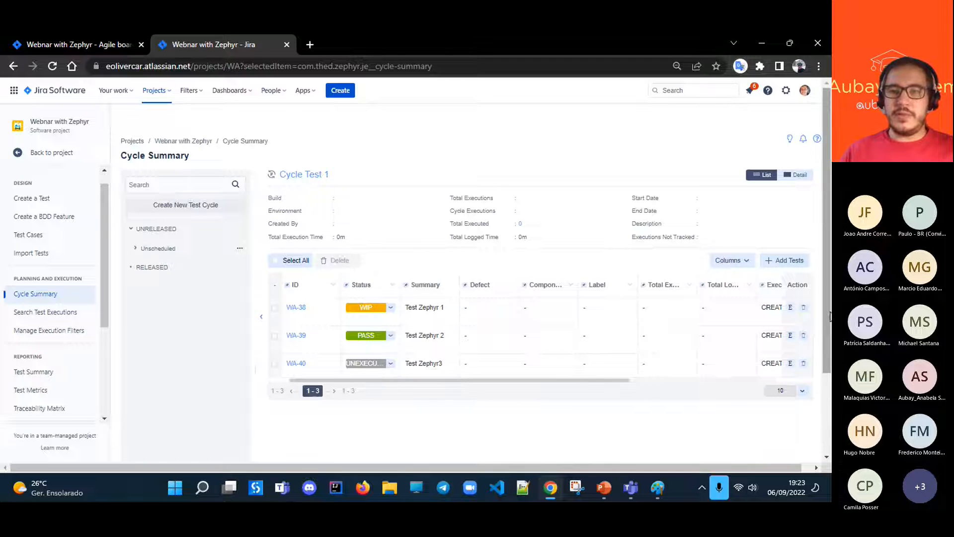
# - Open the Test Zephyr 1 execution from Cycle Test 1 and set the status of test step Passo 2 to PASS
pyautogui.click(790, 308)
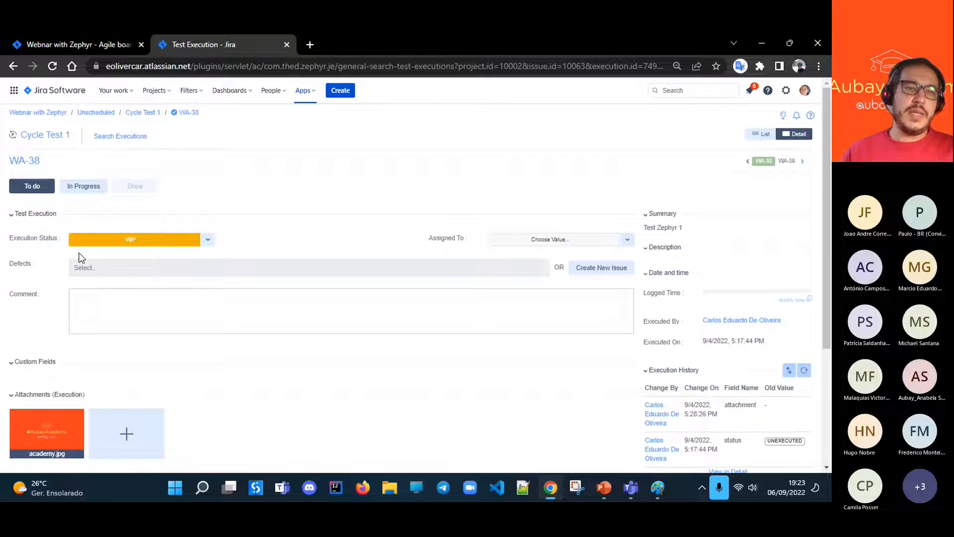
pyautogui.scroll(-1, 279, 229)
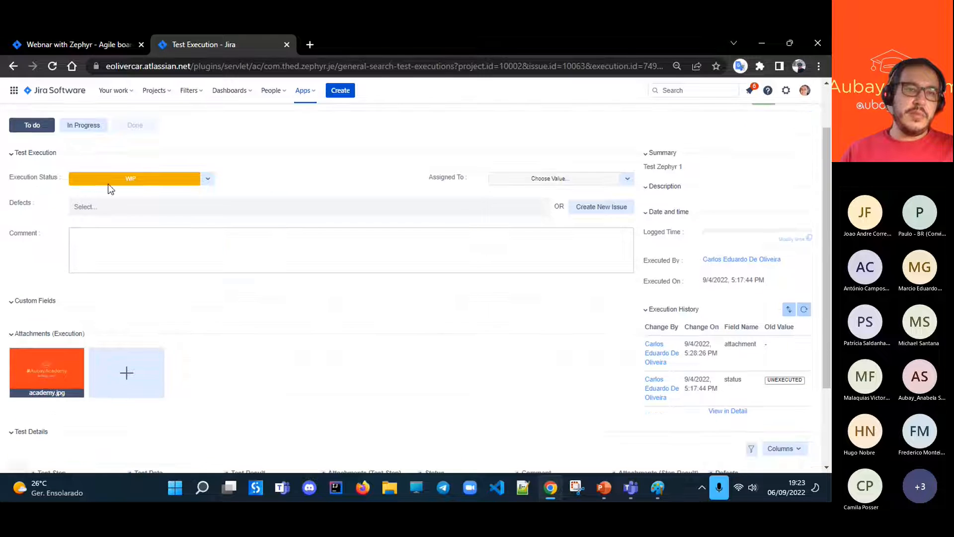
pyautogui.scroll(-2, 242, 188)
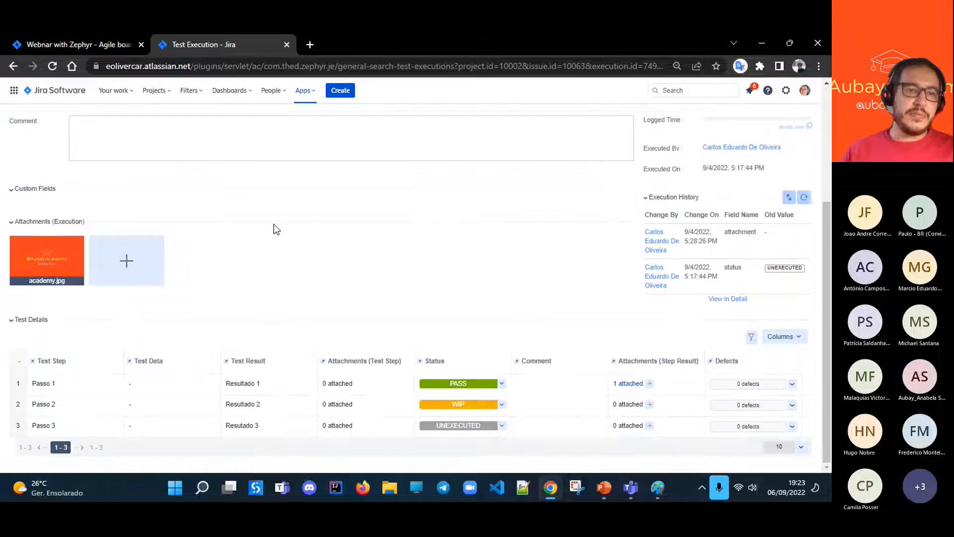
pyautogui.moveTo(39, 273)
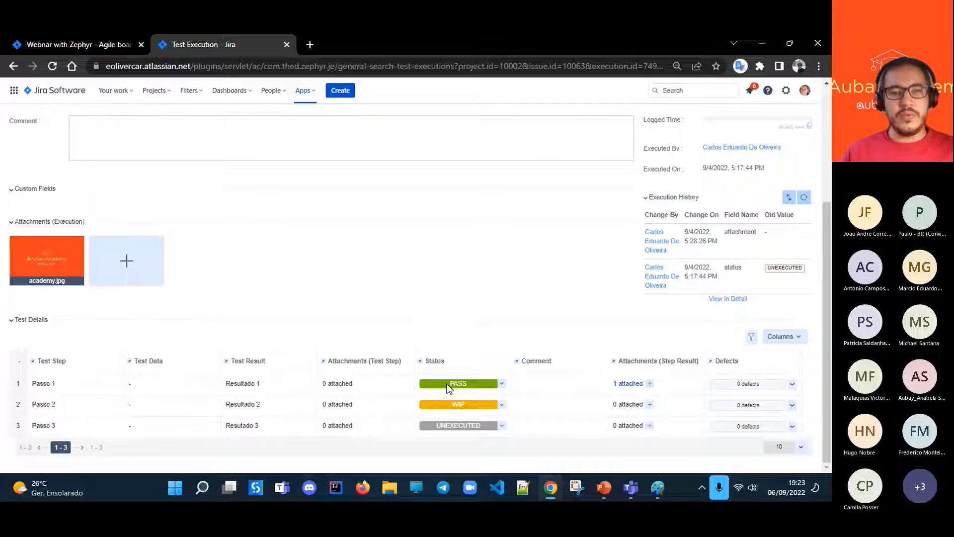
pyautogui.click(502, 406)
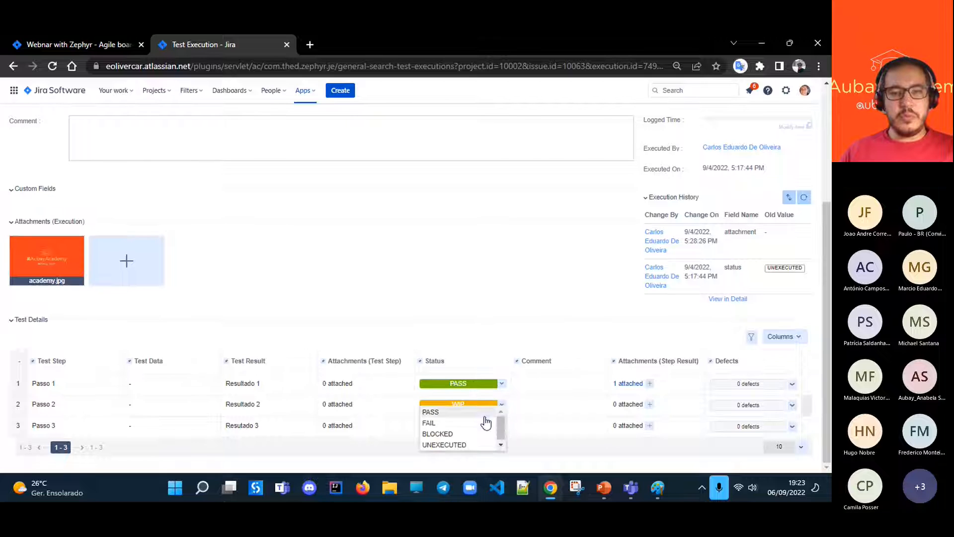
pyautogui.click(439, 413)
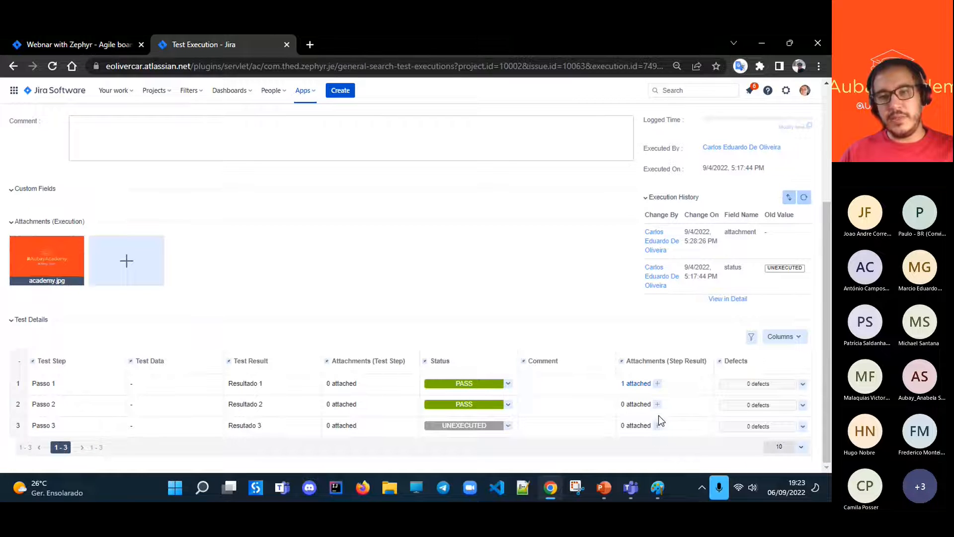
# - View the defect options of Passo 1, set Passo 3 to PASS, and execute the whole test as PASS
pyautogui.click(803, 385)
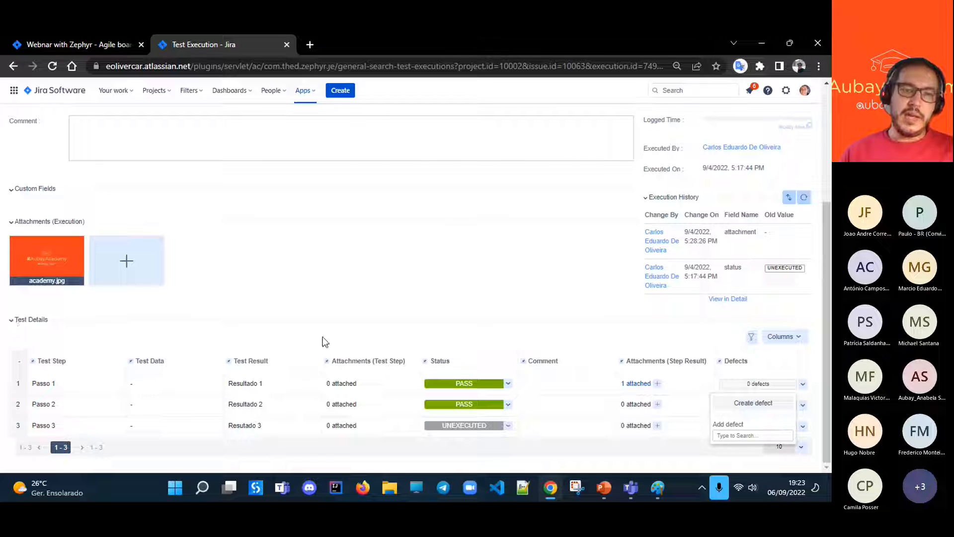
pyautogui.click(509, 426)
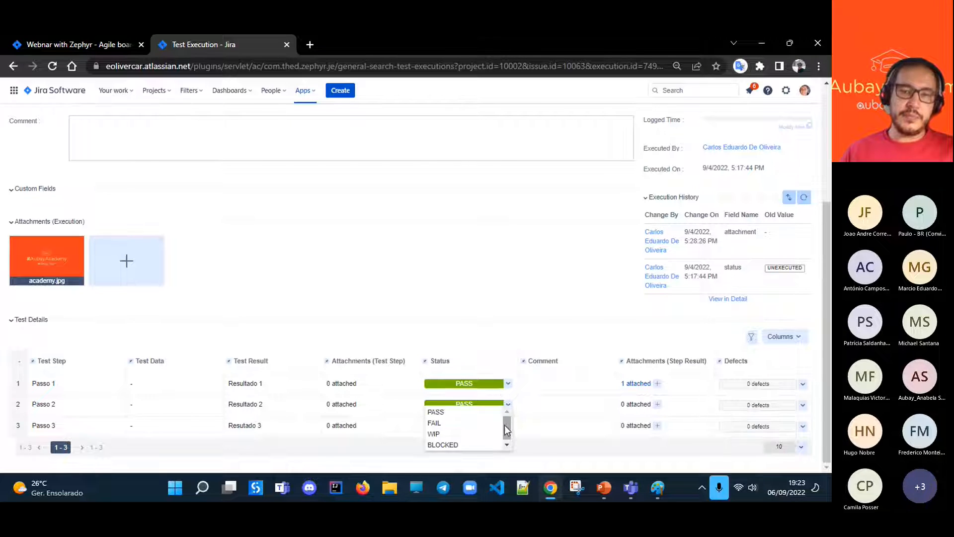
pyautogui.click(437, 411)
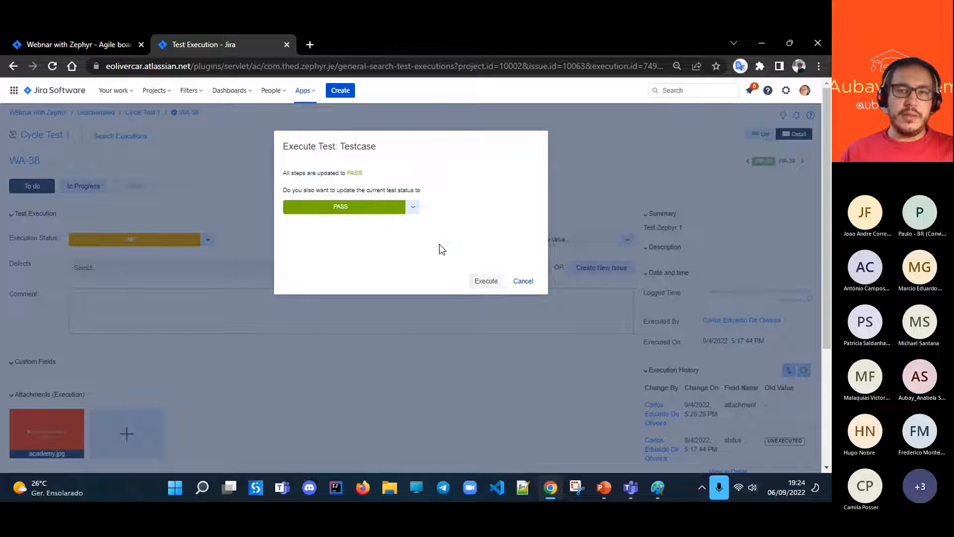
pyautogui.click(485, 282)
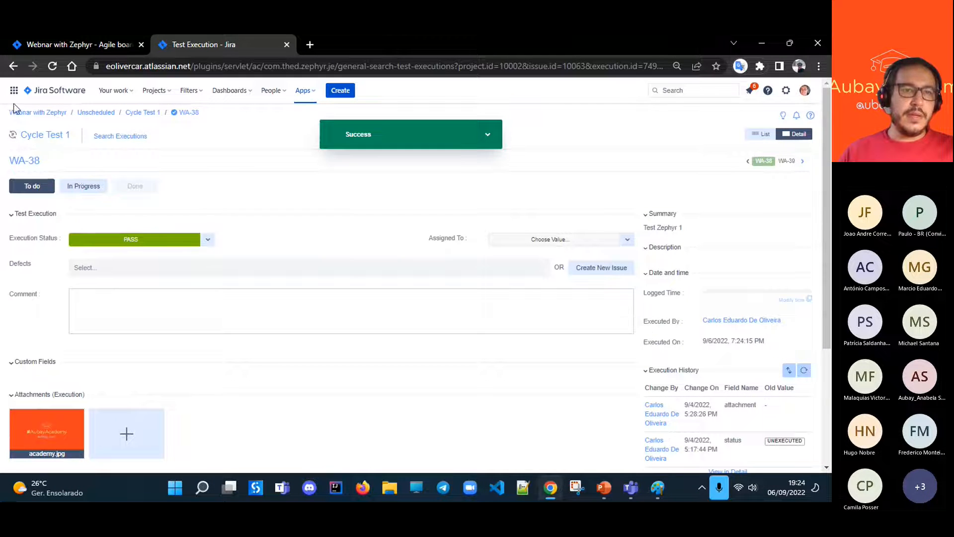
# - Return to the Cycle Test 1 summary and open the project's Zephyr Squad Traceability Matrix
pyautogui.click(36, 135)
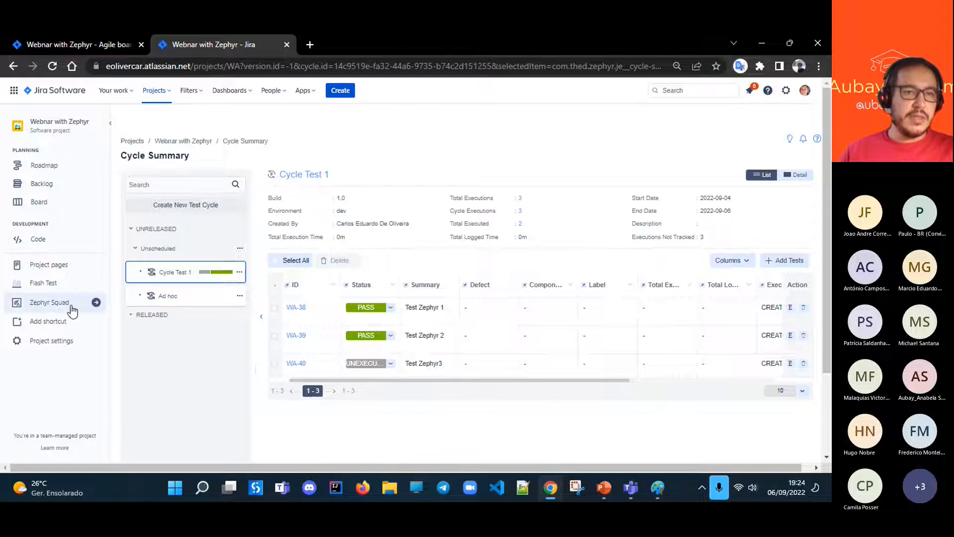
pyautogui.click(95, 303)
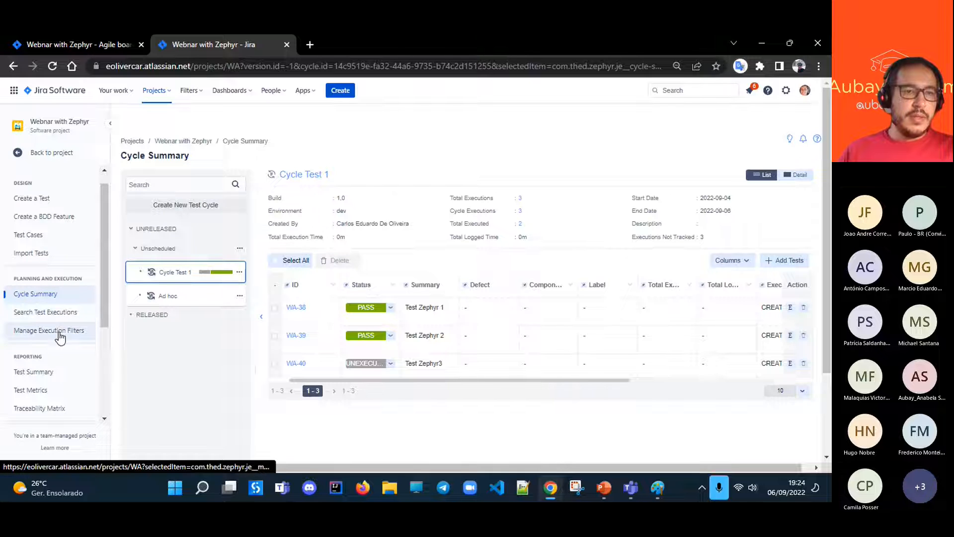
pyautogui.scroll(-1, 55, 366)
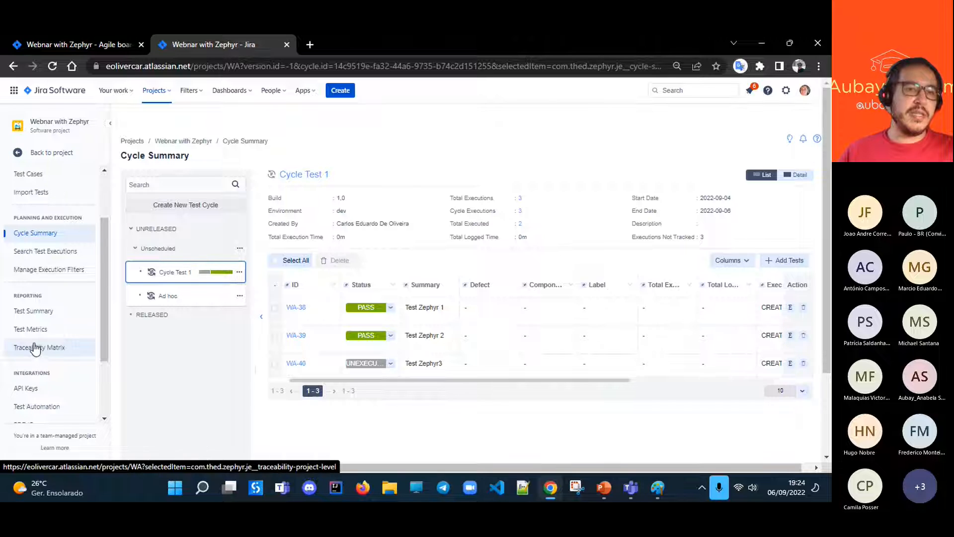
pyautogui.click(34, 350)
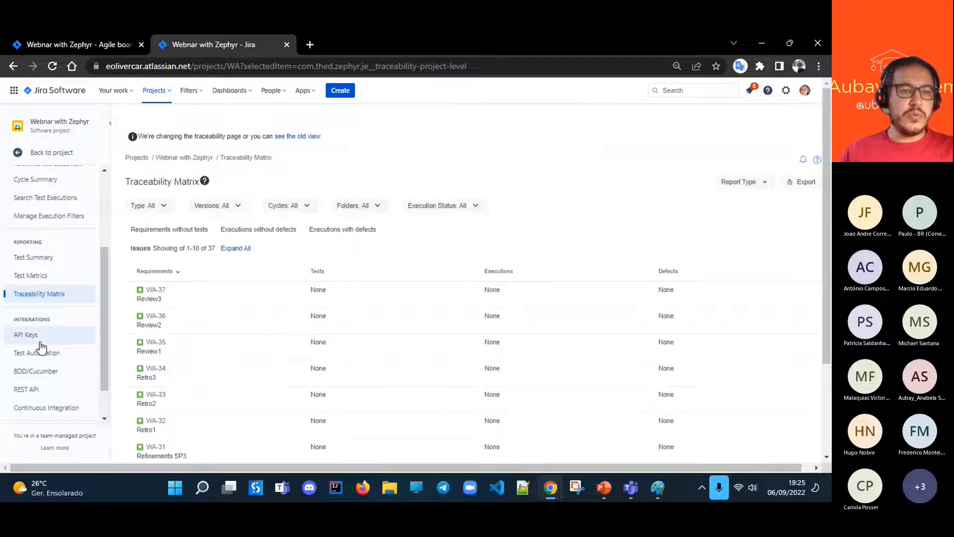
pyautogui.scroll(-3, 285, 339)
pyautogui.scroll(3, 261, 409)
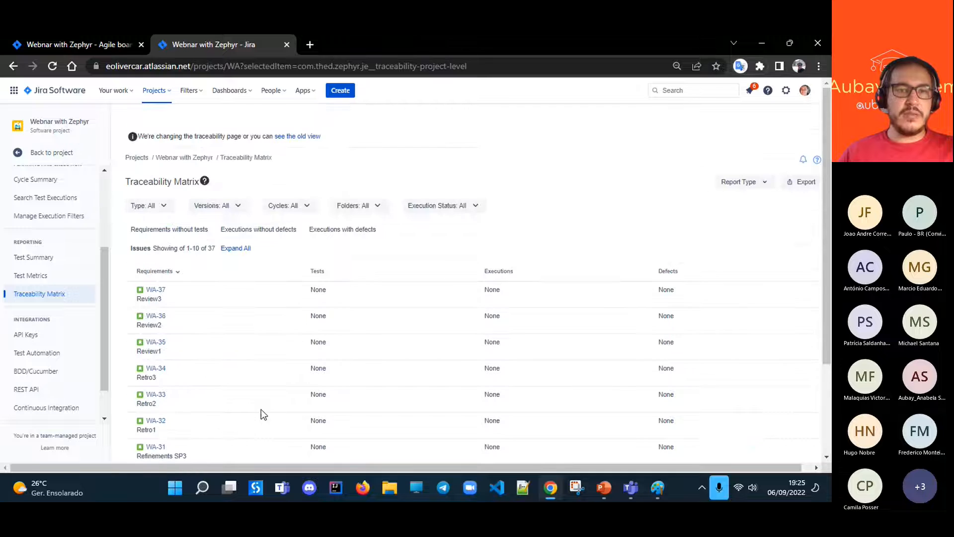
# - Filter the Traceability Matrix by the issue types História and Tarefa
pyautogui.click(164, 207)
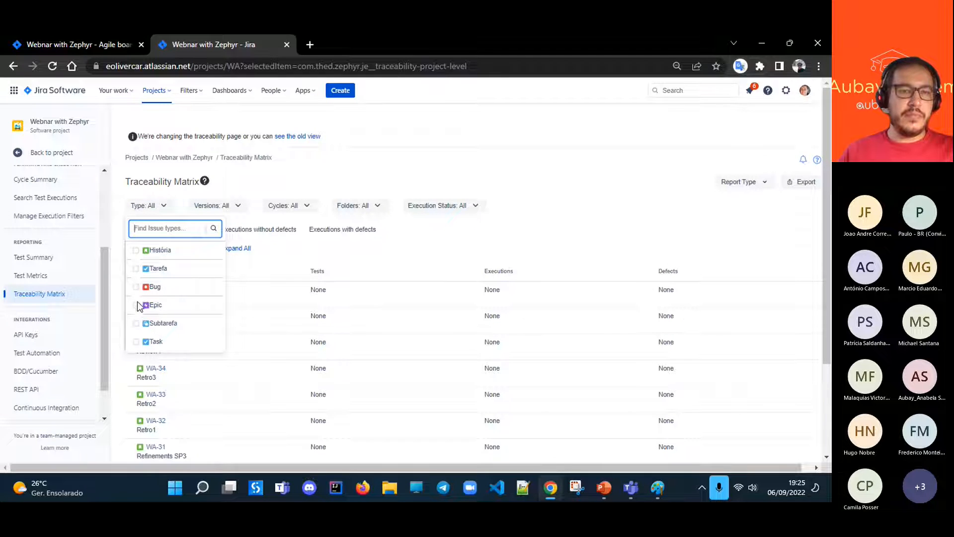
pyautogui.click(133, 269)
pyautogui.click(134, 273)
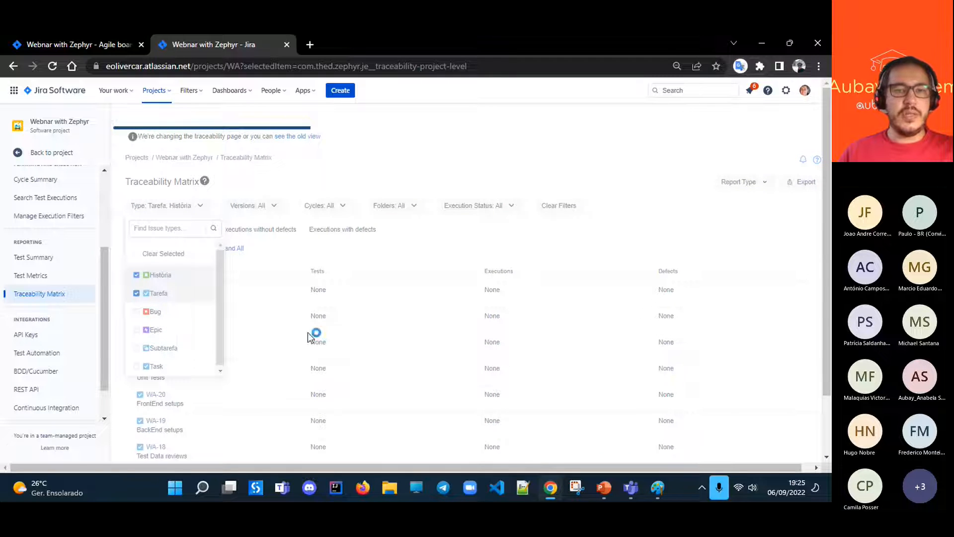
# - Open Test Metrics for the project and examine daily execution progress and the executions by test cycle, tester and date
pyautogui.click(42, 281)
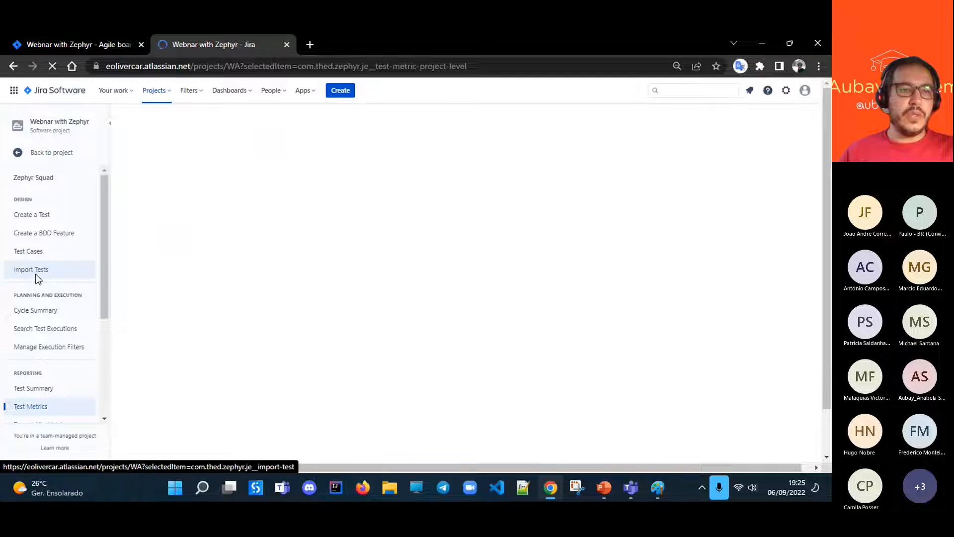
pyautogui.scroll(-3, 73, 295)
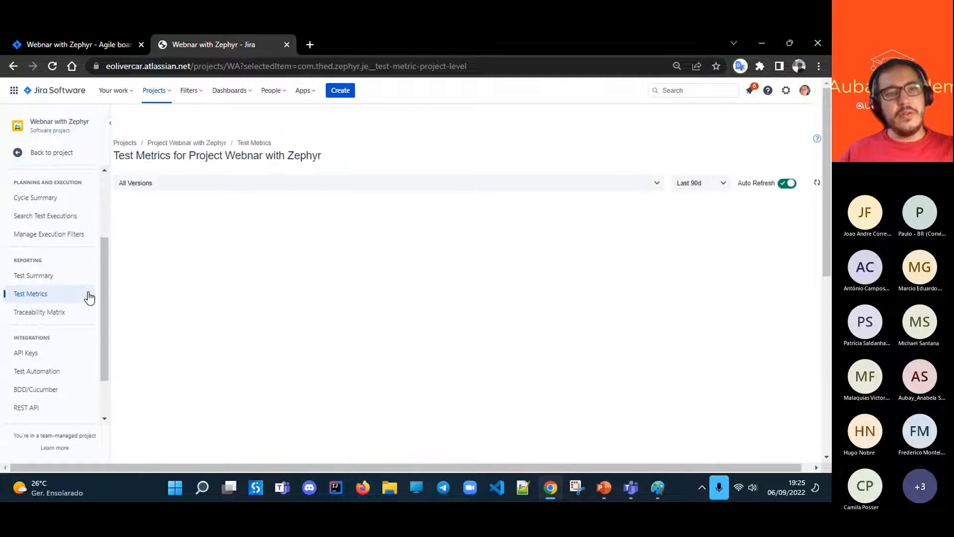
pyautogui.scroll(-5, 693, 354)
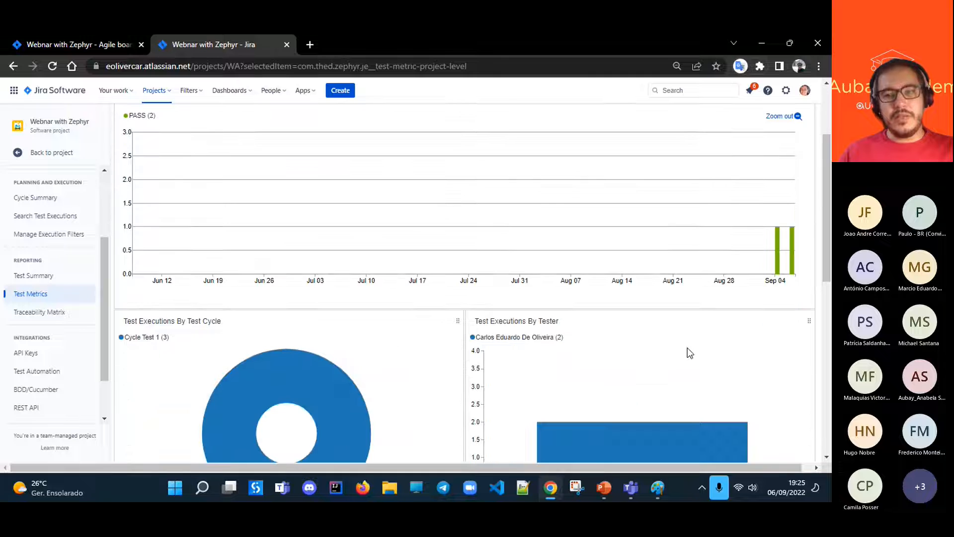
pyautogui.scroll(4, 657, 338)
pyautogui.scroll(1, 617, 331)
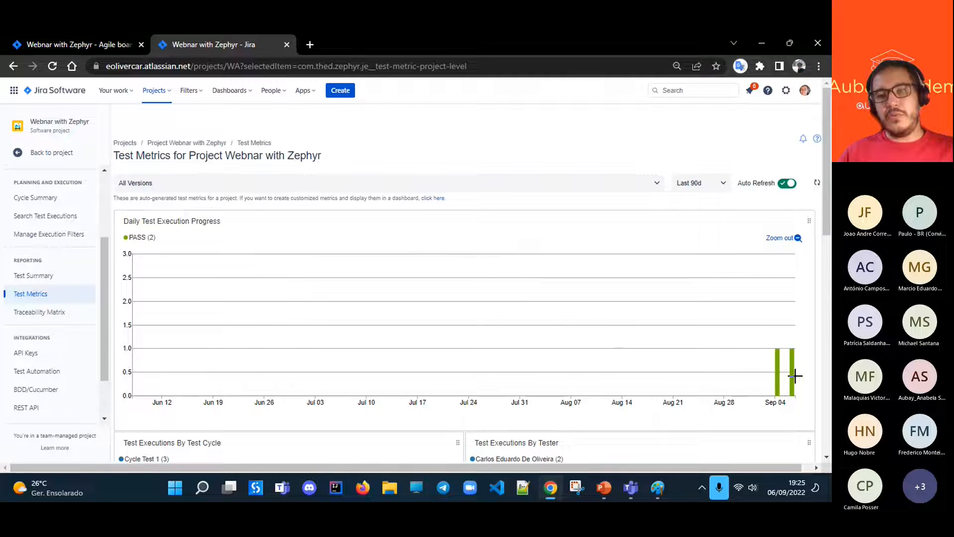
pyautogui.scroll(-5, 338, 395)
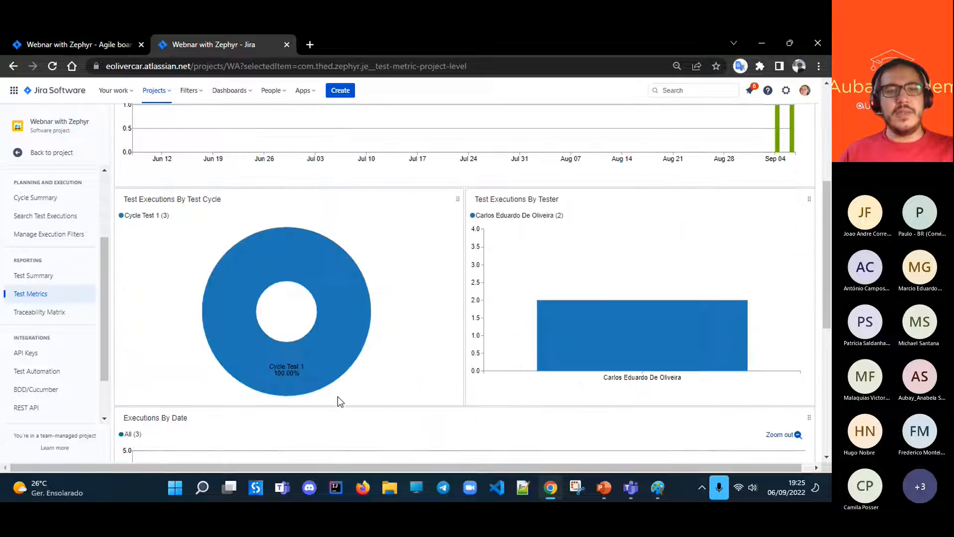
pyautogui.scroll(-5, 259, 326)
pyautogui.scroll(10, 276, 357)
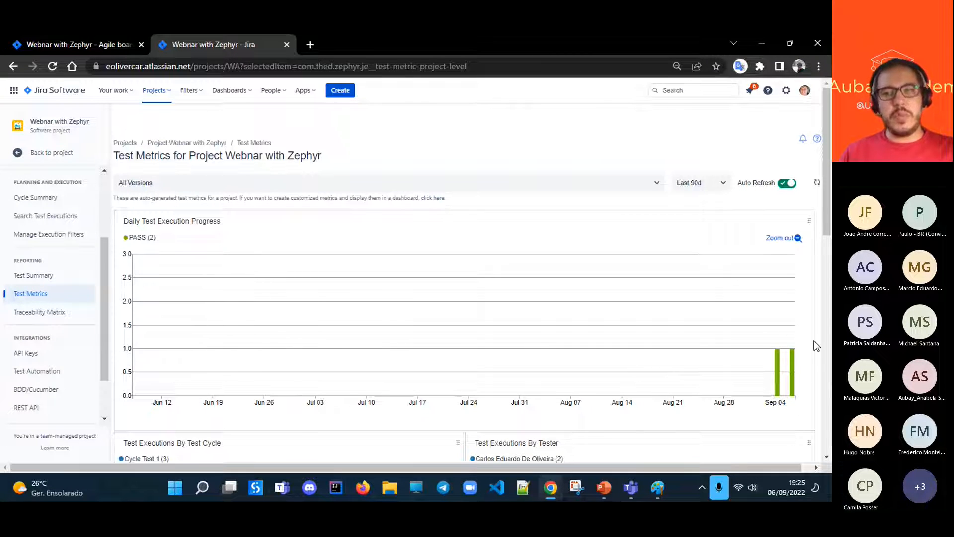
# - Examine the project's Test Summary with its 30-day charts, and open the issue search for the BDD_Feature label
pyautogui.click(37, 278)
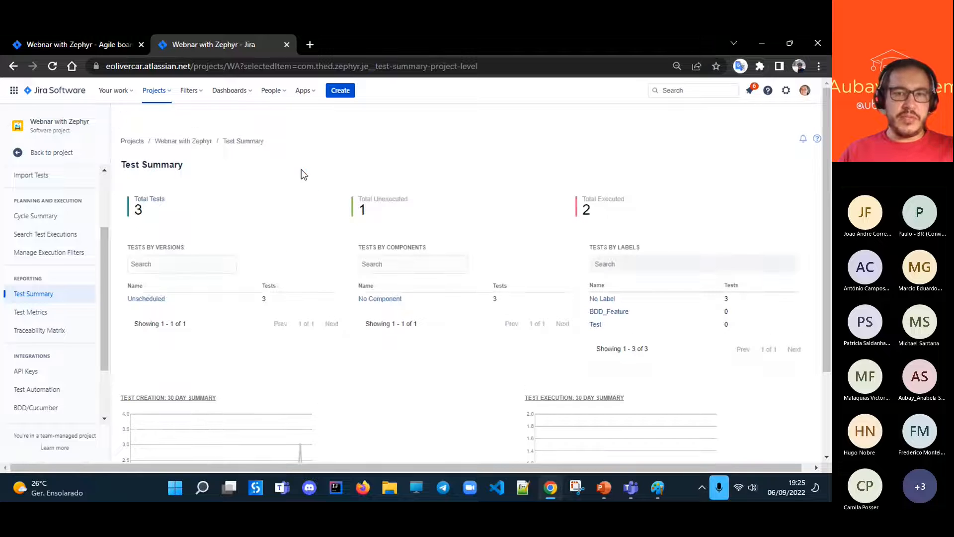
pyautogui.scroll(-2, 457, 368)
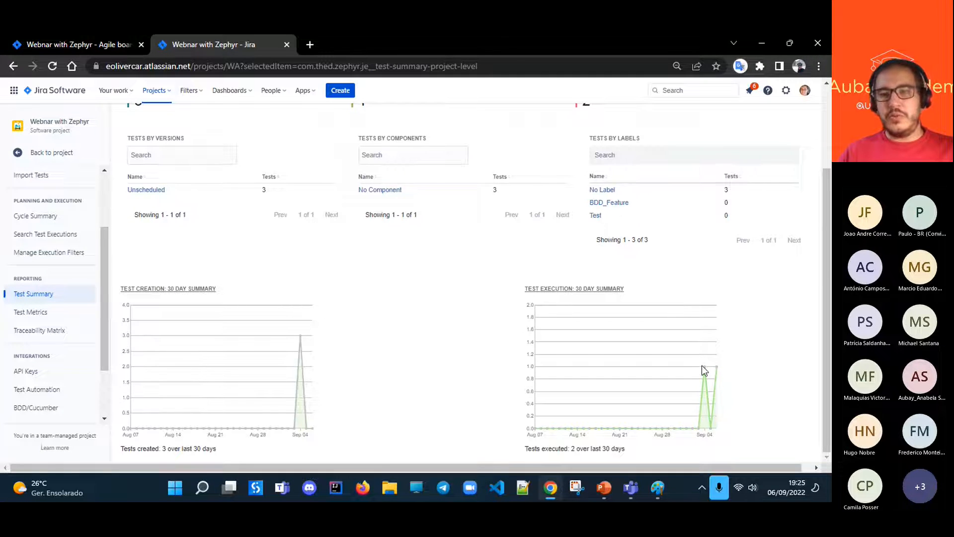
pyautogui.scroll(2, 763, 408)
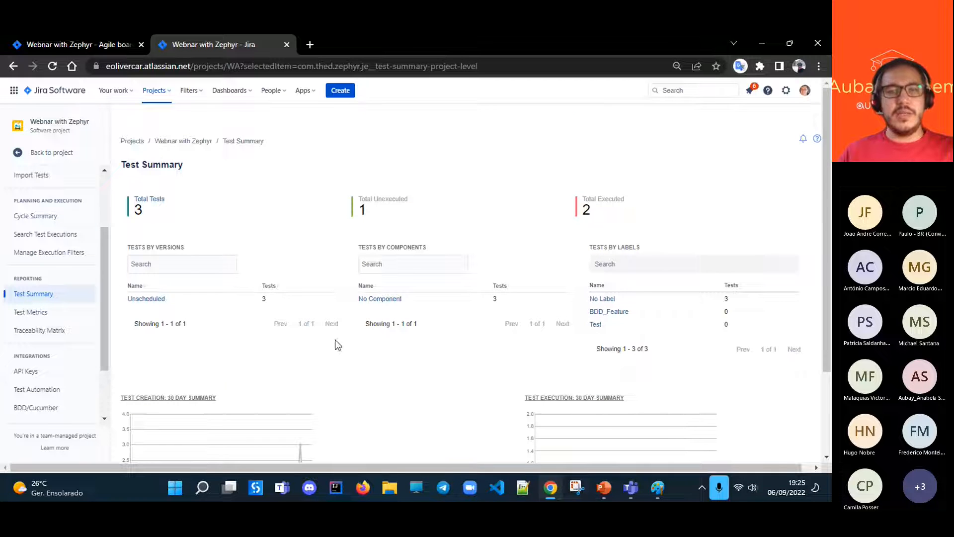
pyautogui.click(614, 312)
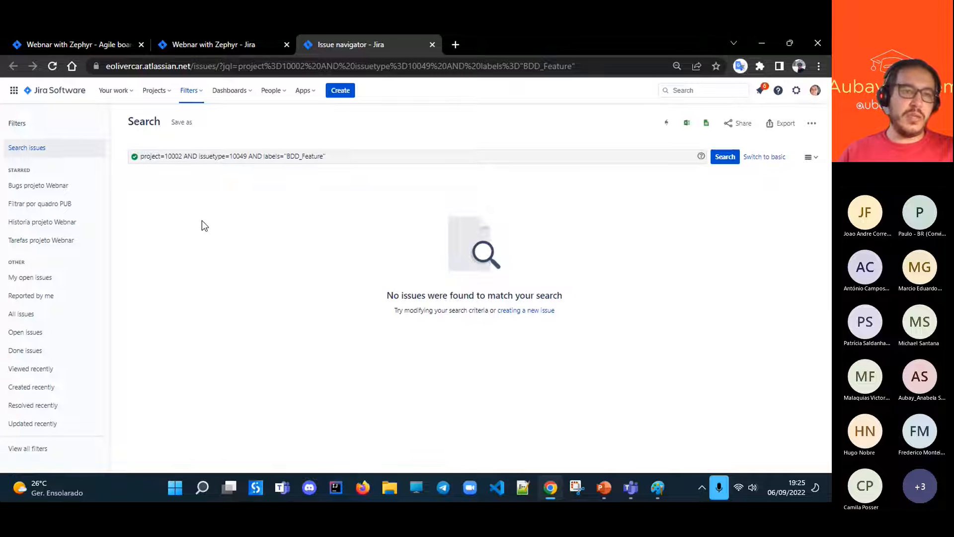
# - View the issue creation form fields for a Test in Webnar with Zephyr, and cancel the form
pyautogui.click(340, 90)
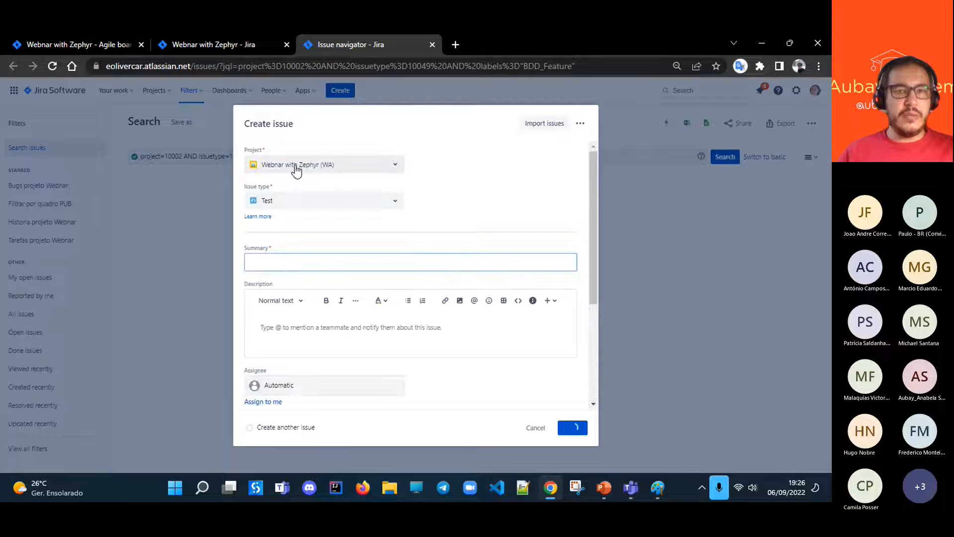
pyautogui.scroll(-4, 309, 326)
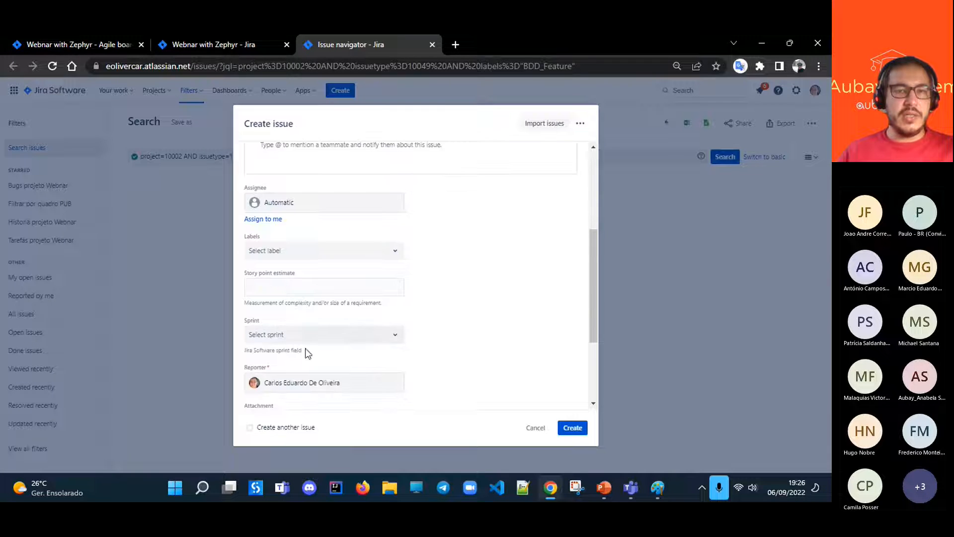
pyautogui.click(536, 427)
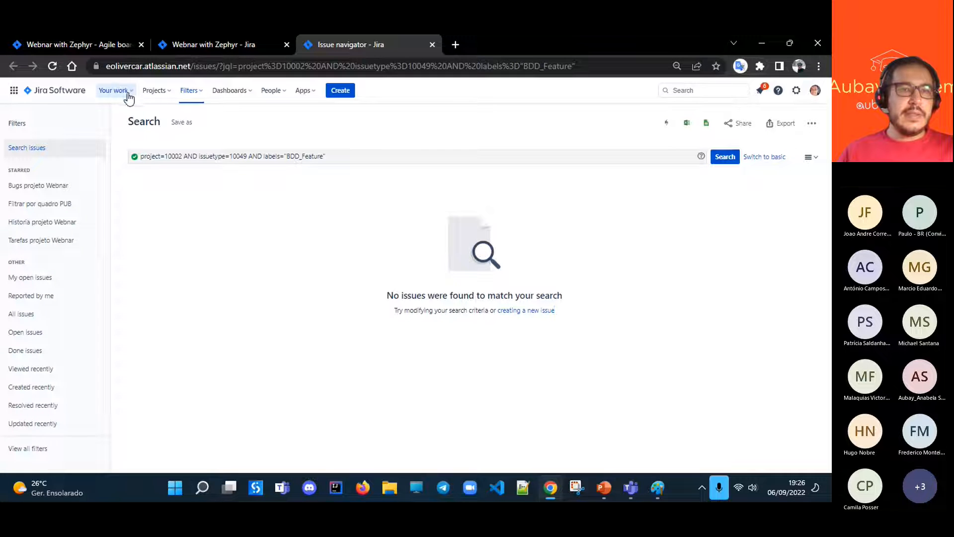
# - Switch to the Webnar with Xray project and open the Test Plan Xray issue from its backlog on its own page
pyautogui.click(158, 96)
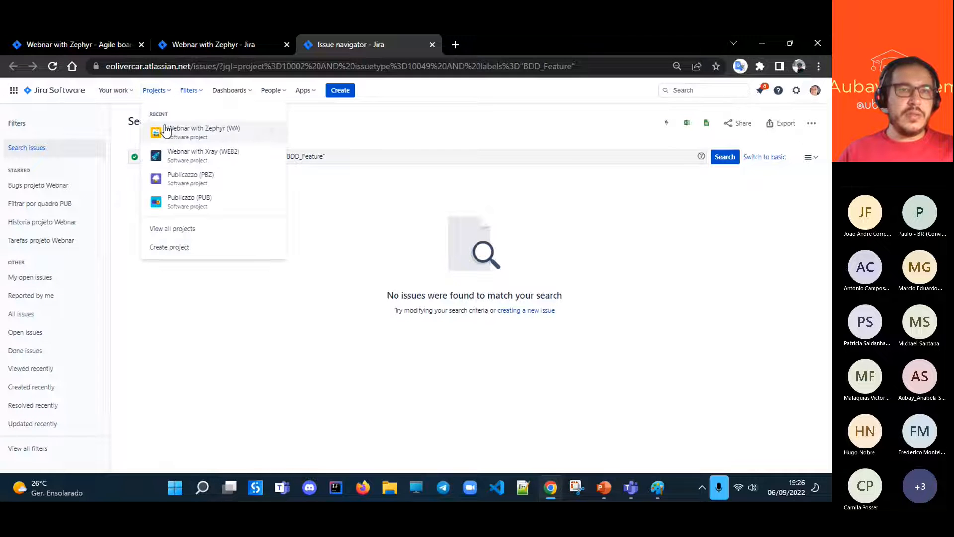
pyautogui.click(191, 156)
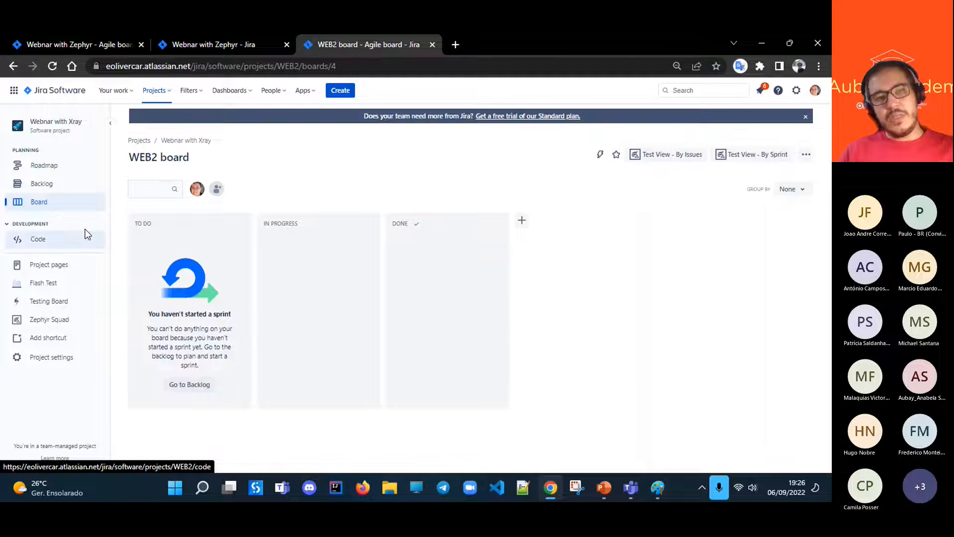
pyautogui.click(41, 185)
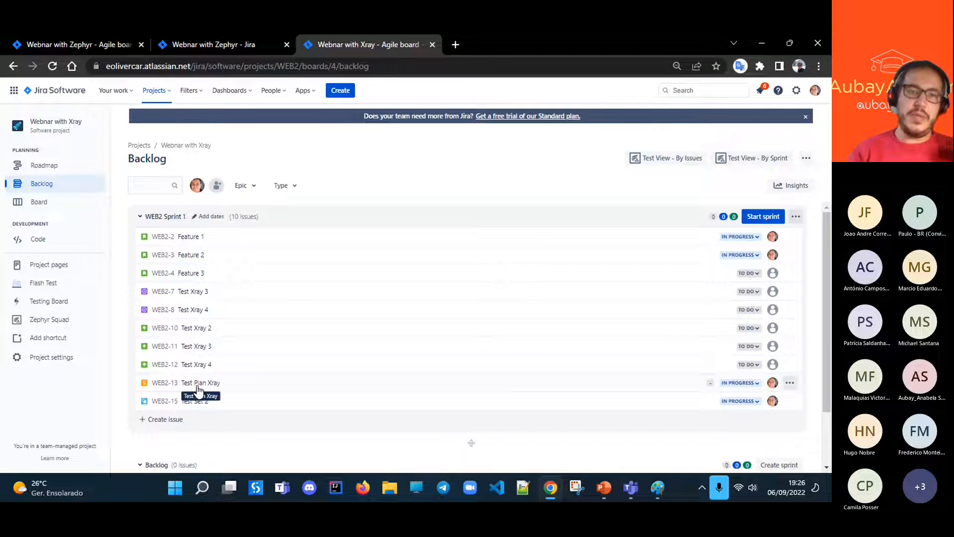
pyautogui.click(200, 386)
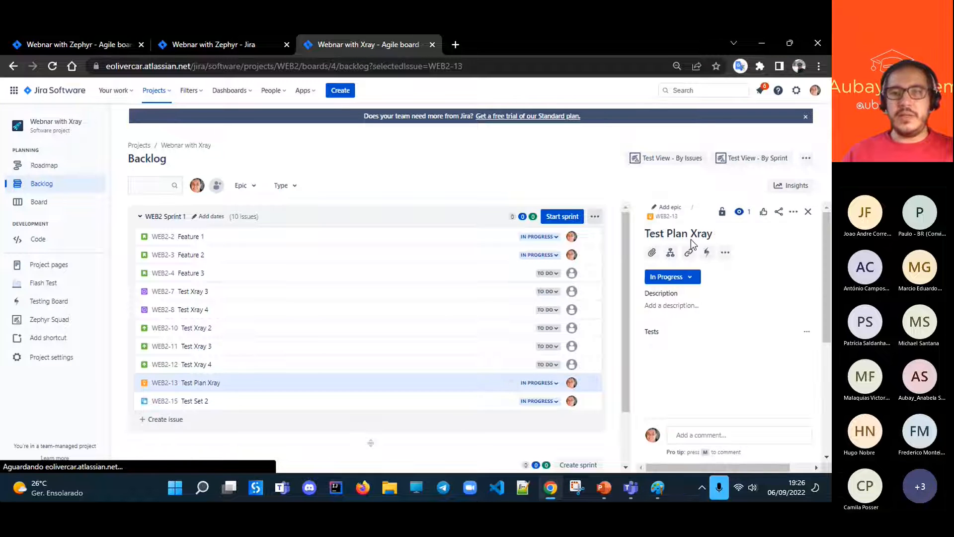
pyautogui.click(663, 216)
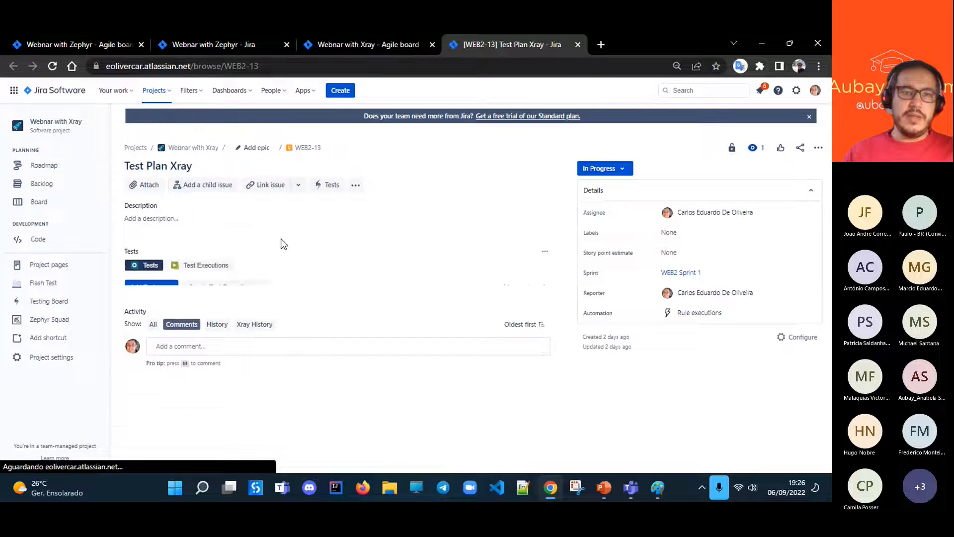
# - Review the overall execution status and test list of Test Plan Xray, and open the Test Xray 1 issue
pyautogui.scroll(-2, 310, 261)
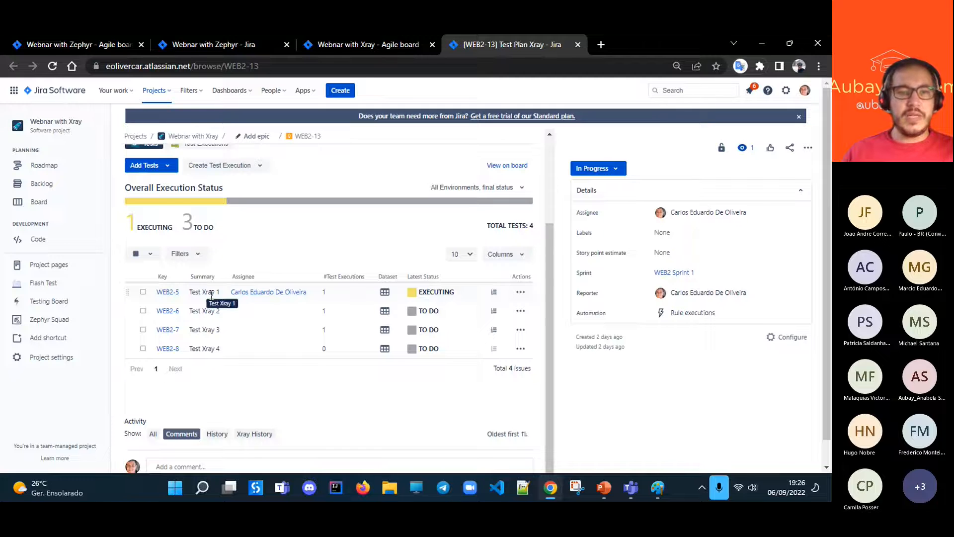
pyautogui.scroll(-1, 174, 293)
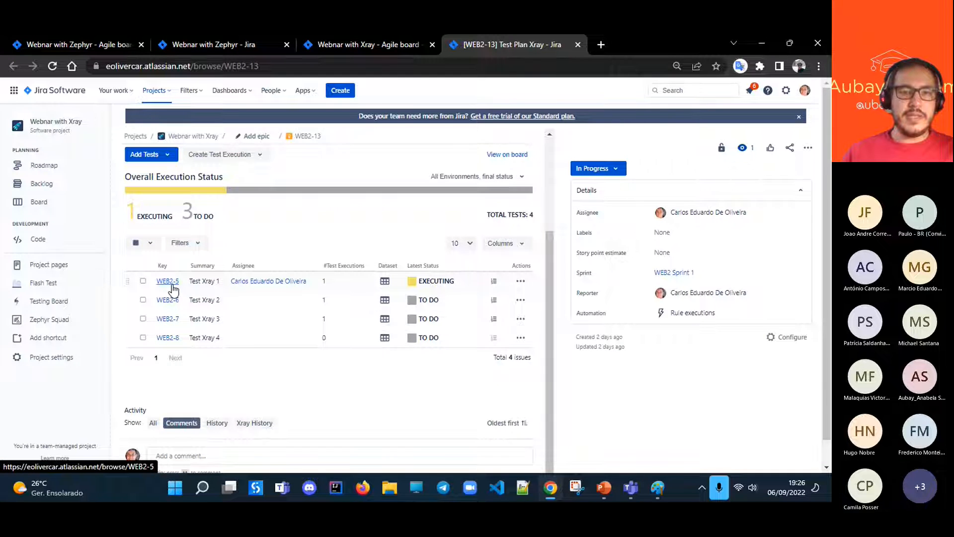
pyautogui.click(171, 283)
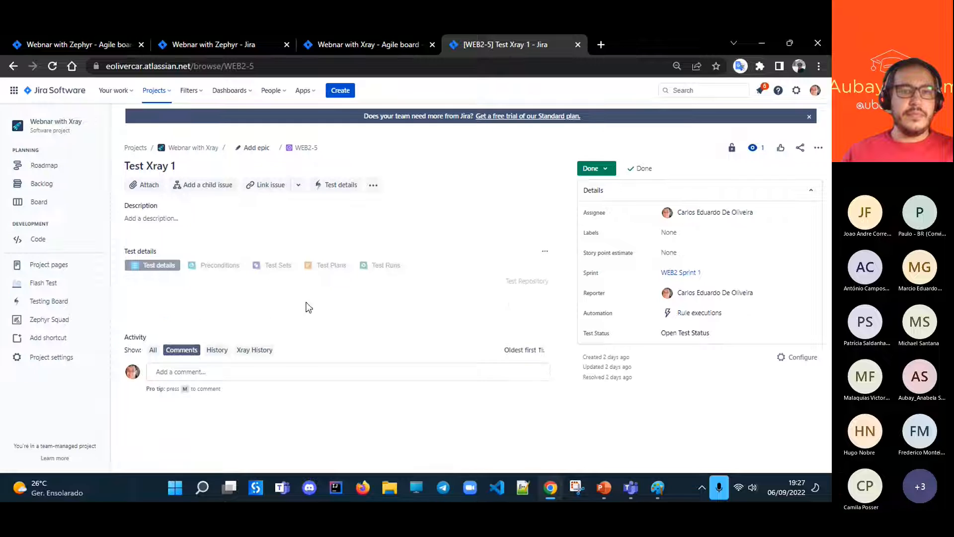
# - Examine the manual steps of Test Xray 1, and view its linked test plans and test runs
pyautogui.scroll(-4, 298, 293)
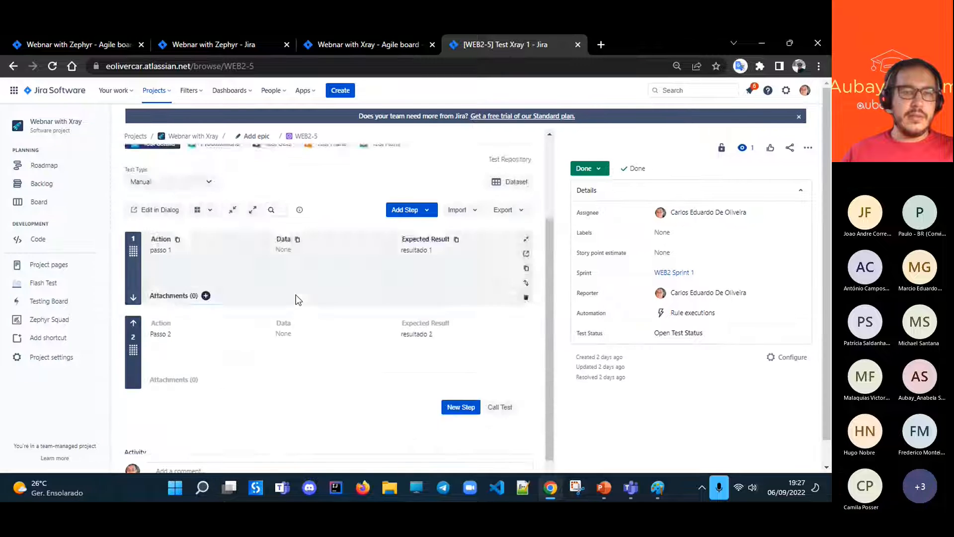
pyautogui.scroll(5, 341, 298)
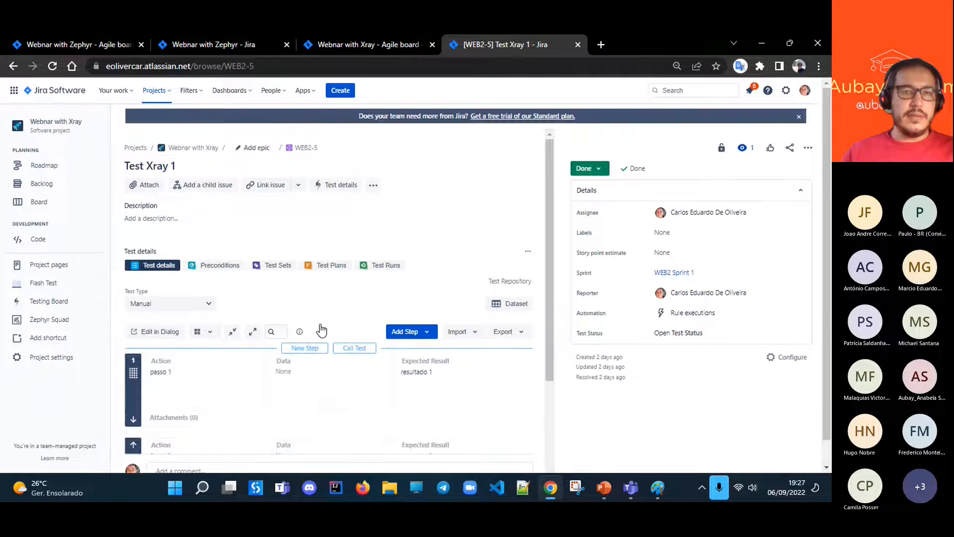
pyautogui.scroll(-4, 279, 298)
pyautogui.scroll(3, 298, 328)
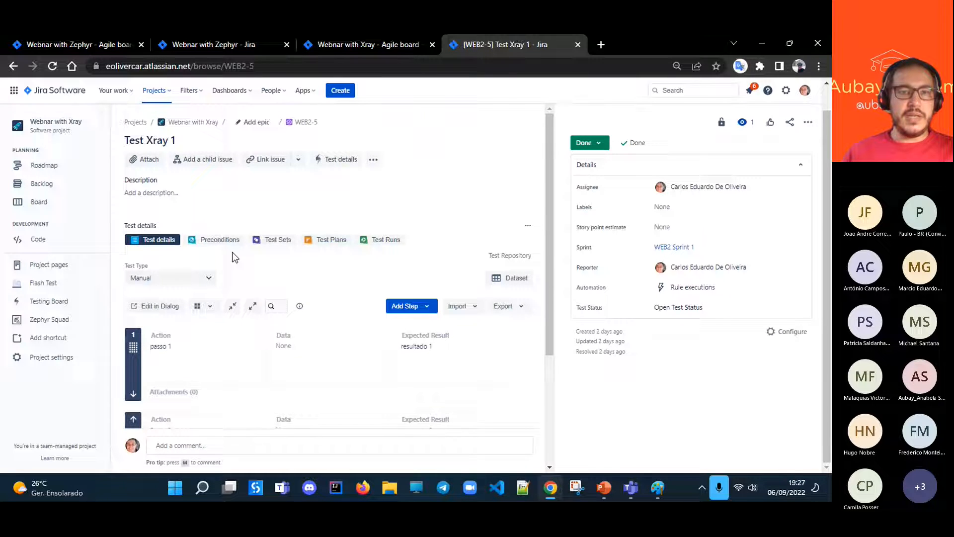
pyautogui.click(324, 240)
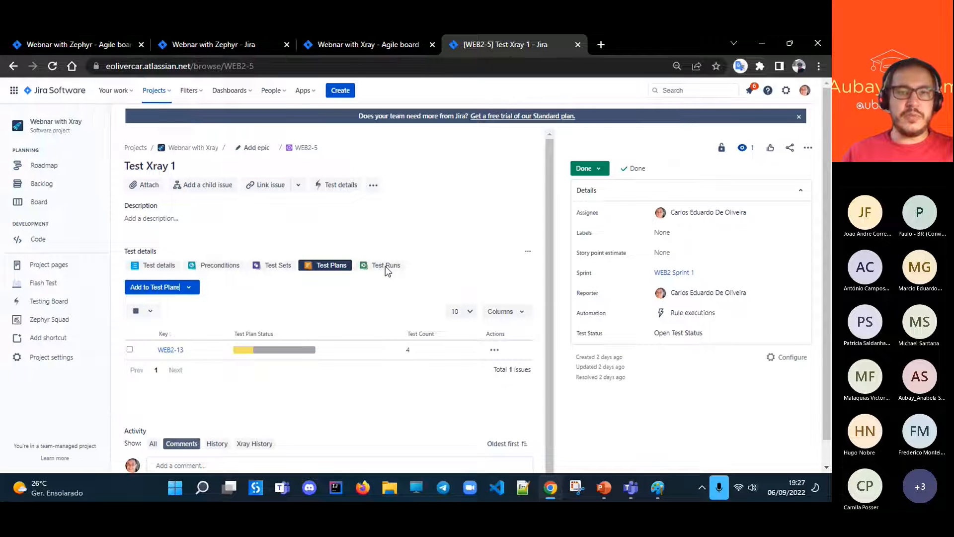
pyautogui.click(375, 268)
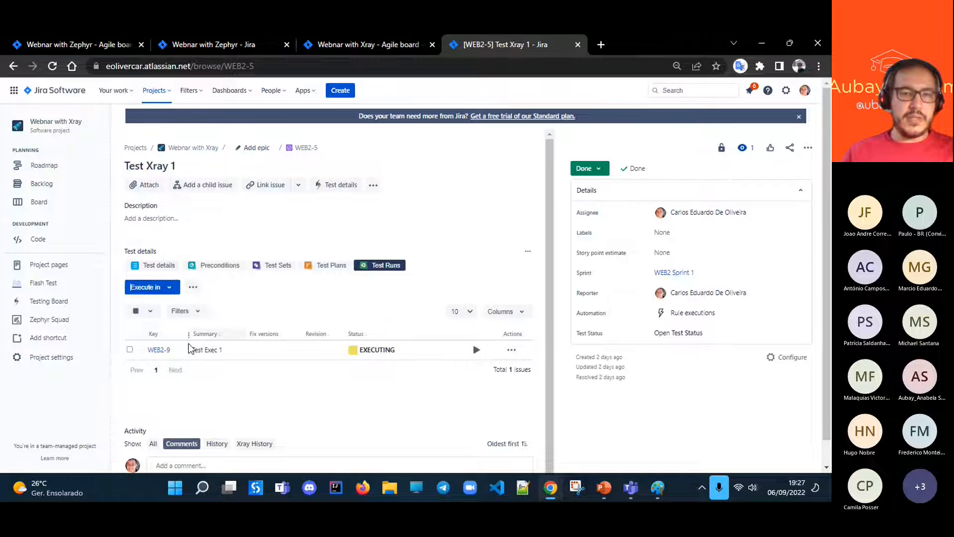
# - Open Test Exec 1 from the test runs, review its tests, and open the execution page for Test Xray 1
pyautogui.click(160, 350)
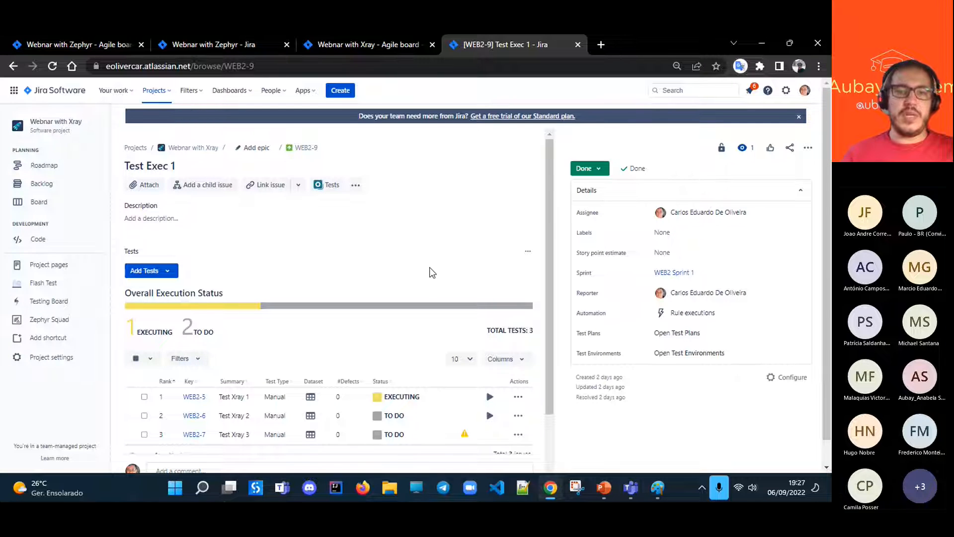
pyautogui.scroll(-2, 430, 335)
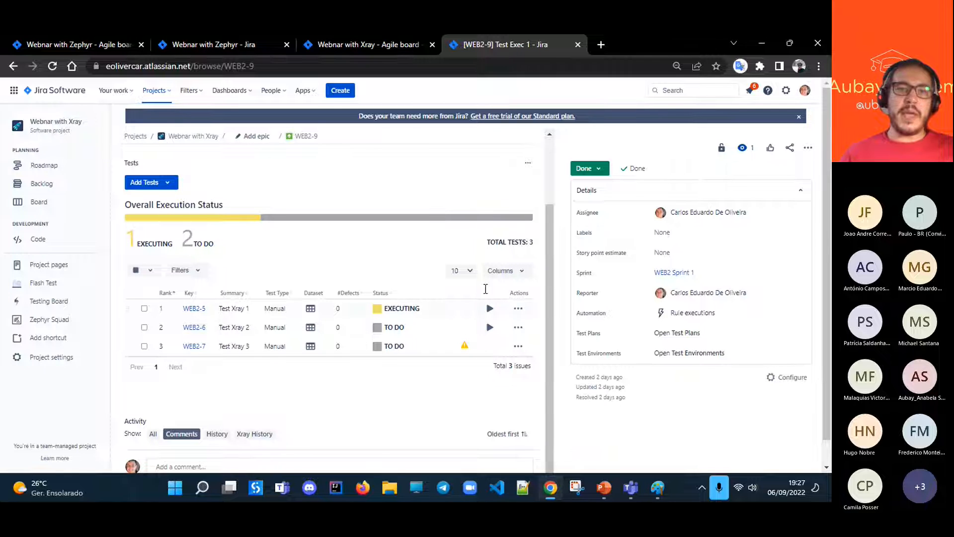
pyautogui.scroll(-1, 447, 301)
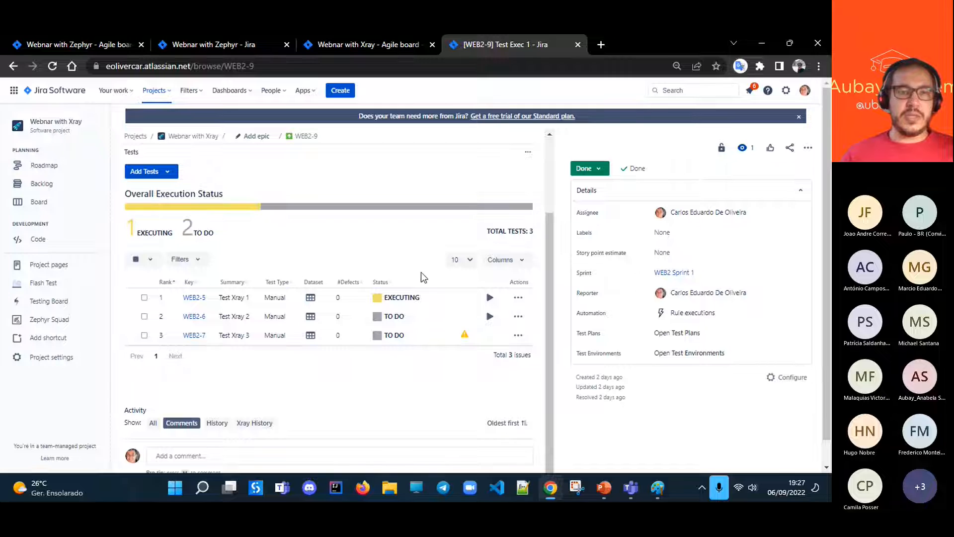
pyautogui.click(490, 297)
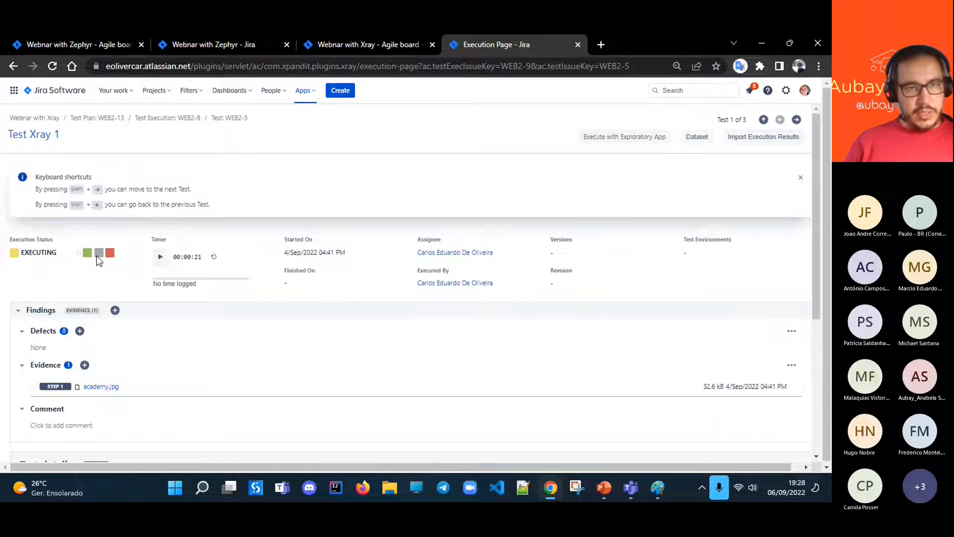
# - Examine the execution page of Test Xray 1: execution status, timer, defects, evidence, comment, and each test step's state and details
pyautogui.scroll(-1, 134, 282)
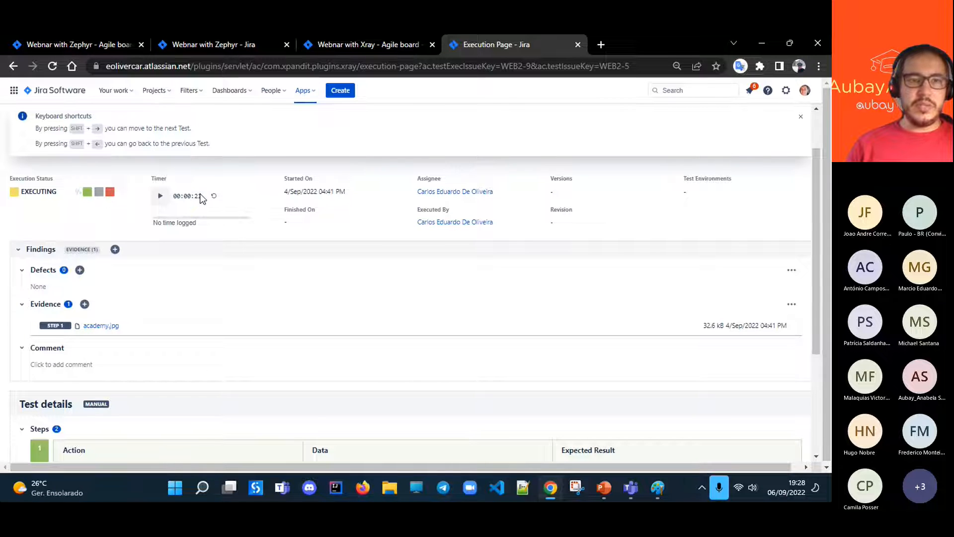
pyautogui.scroll(-3, 207, 277)
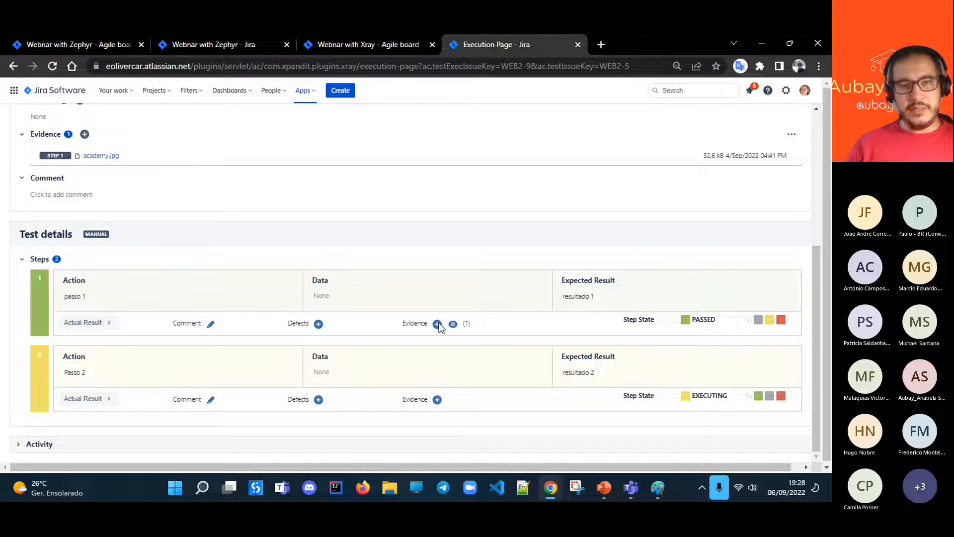
pyautogui.scroll(2, 166, 278)
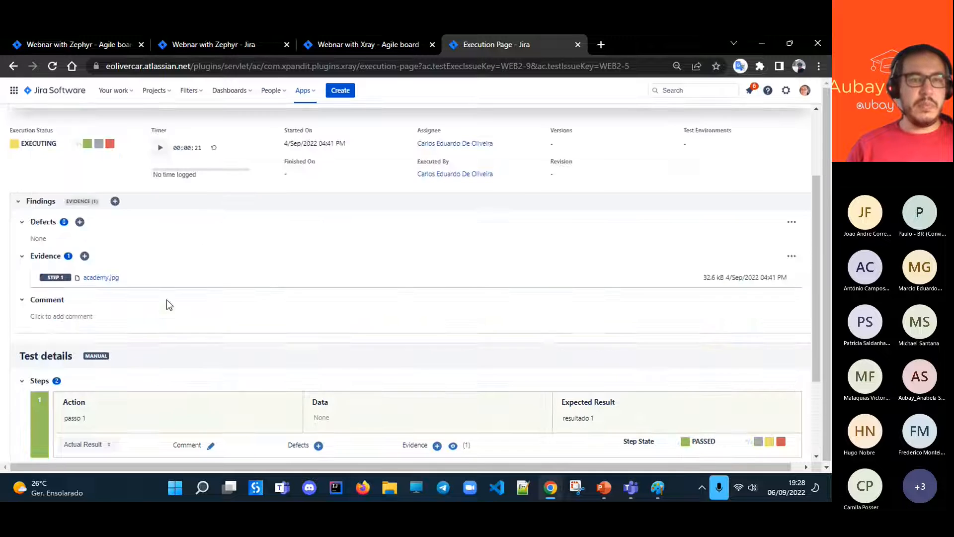
pyautogui.scroll(2, 258, 347)
pyautogui.scroll(-3, 279, 353)
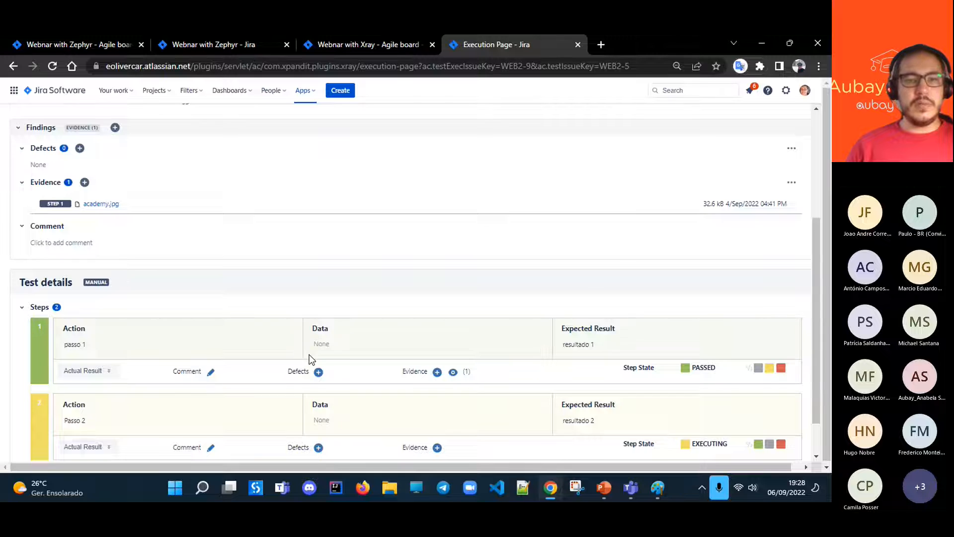
pyautogui.scroll(-1, 309, 354)
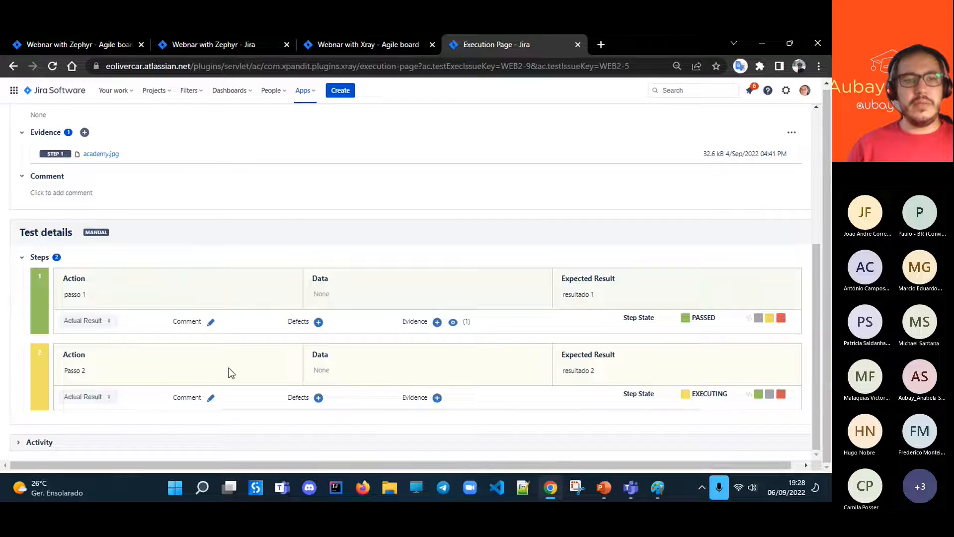
pyautogui.scroll(5, 639, 371)
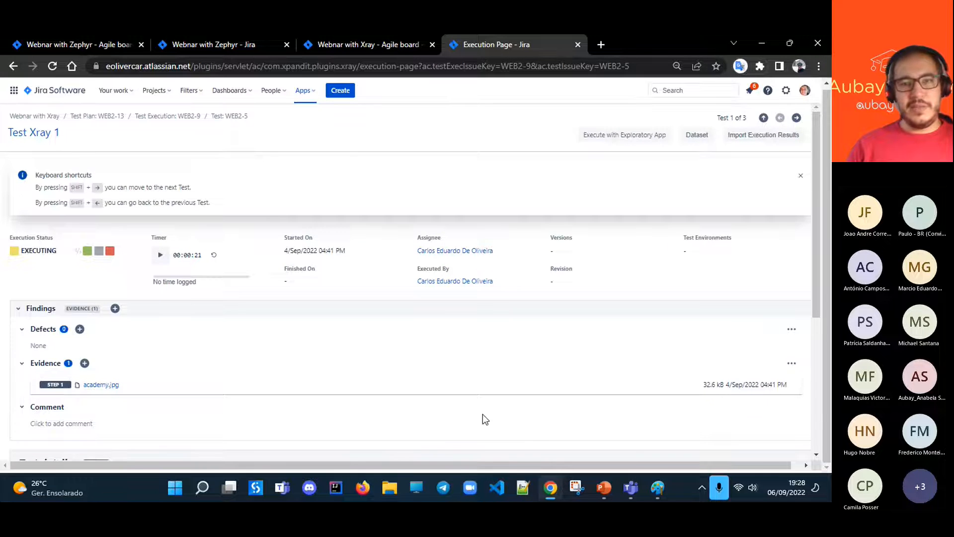
pyautogui.scroll(-5, 483, 416)
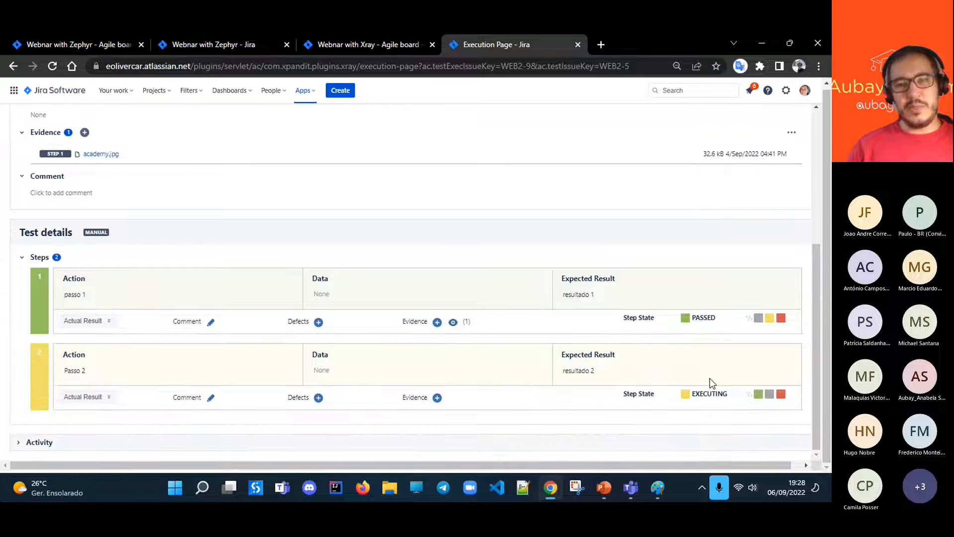
pyautogui.scroll(5, 300, 345)
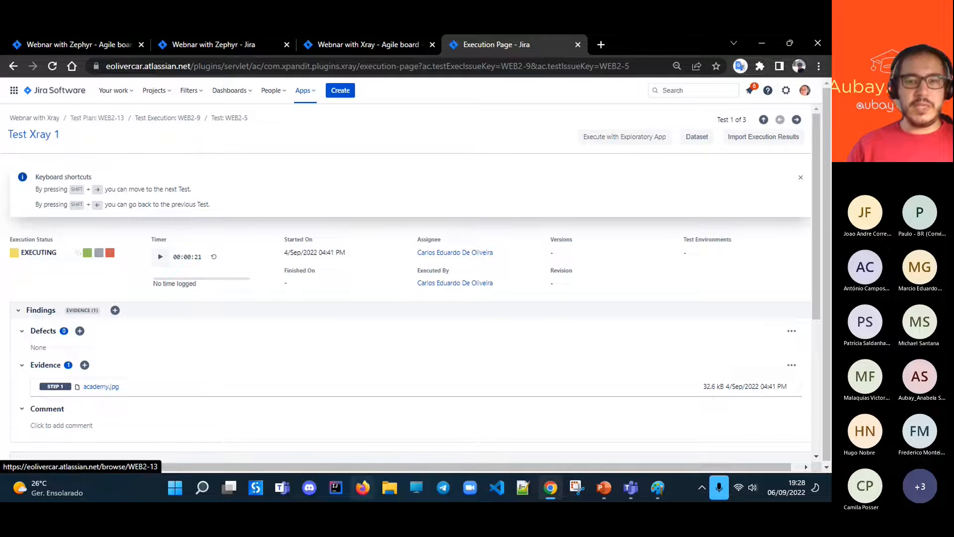
# - Switch to the Jira_Webnar_Aubay_2022 presentation in PowerPoint, start the slide show from the beginning, and advance to the Xray slide
pyautogui.click(604, 489)
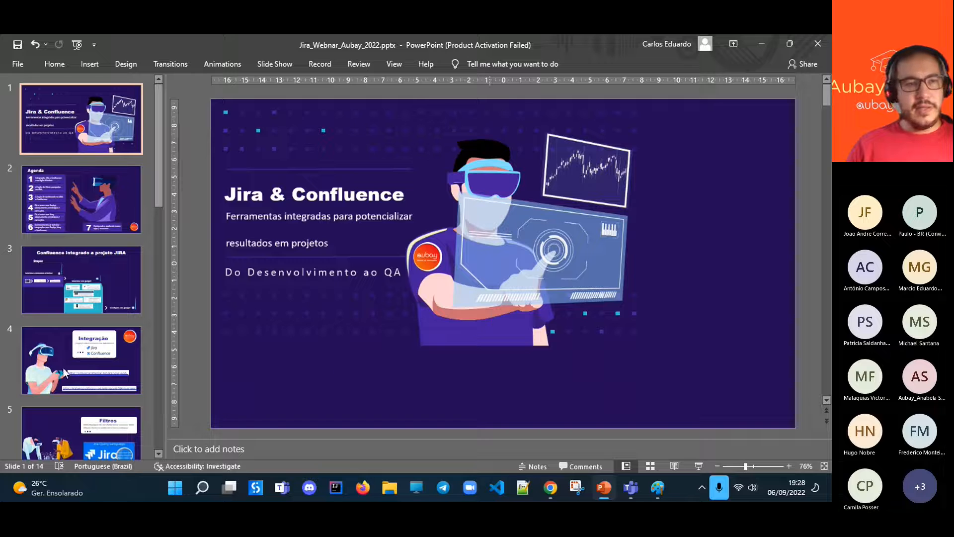
pyautogui.click(79, 48)
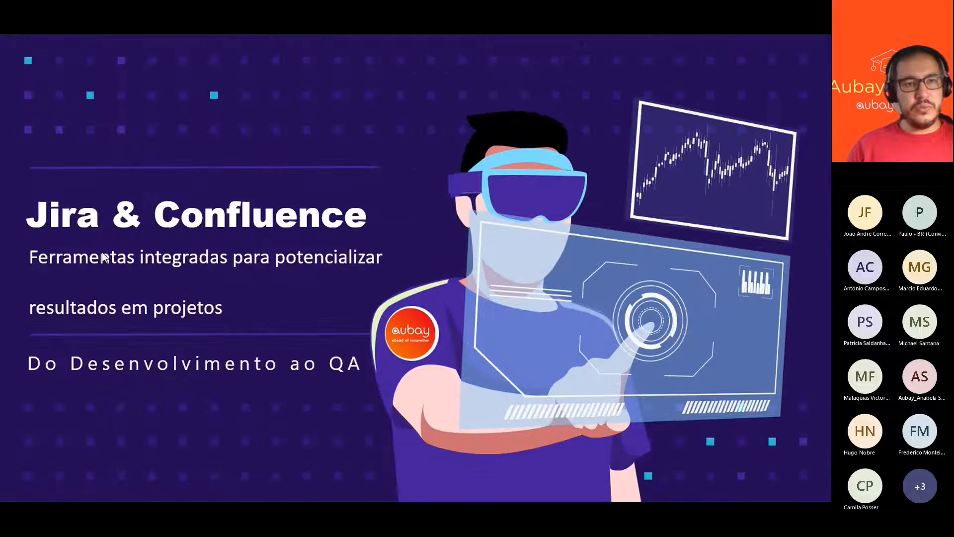
pyautogui.scroll(-4, 175, 357)
pyautogui.scroll(-1, 209, 354)
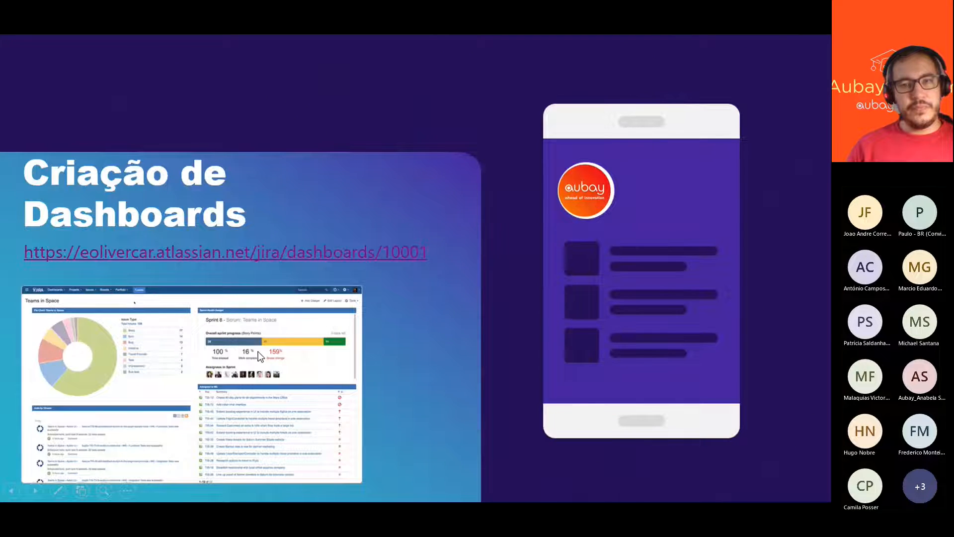
pyautogui.scroll(-1, 258, 351)
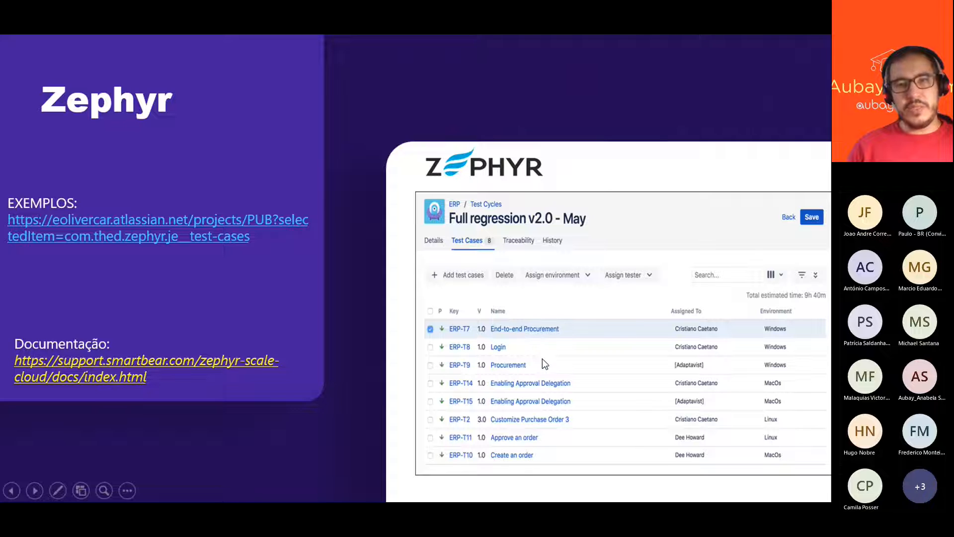
pyautogui.scroll(-1, 542, 359)
pyautogui.scroll(-1, 541, 357)
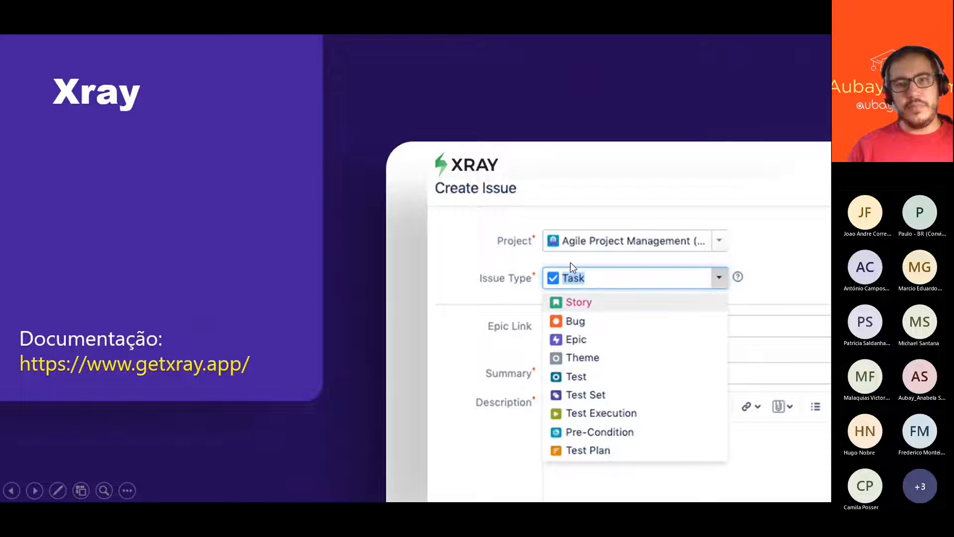